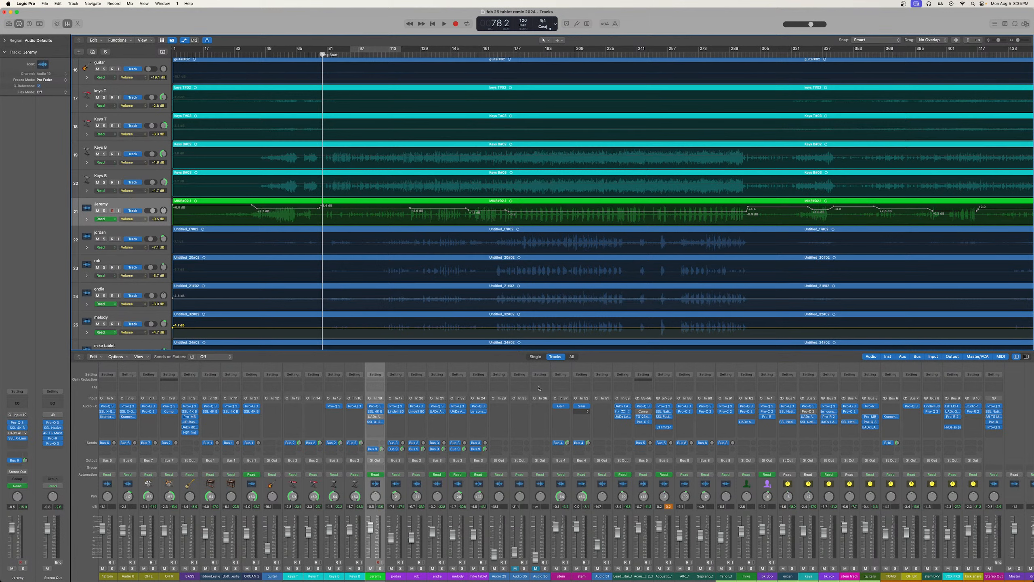
Play the mix from bar 76 and look across the mixer channels' levels
left_click_drag(322, 55, 318, 54)
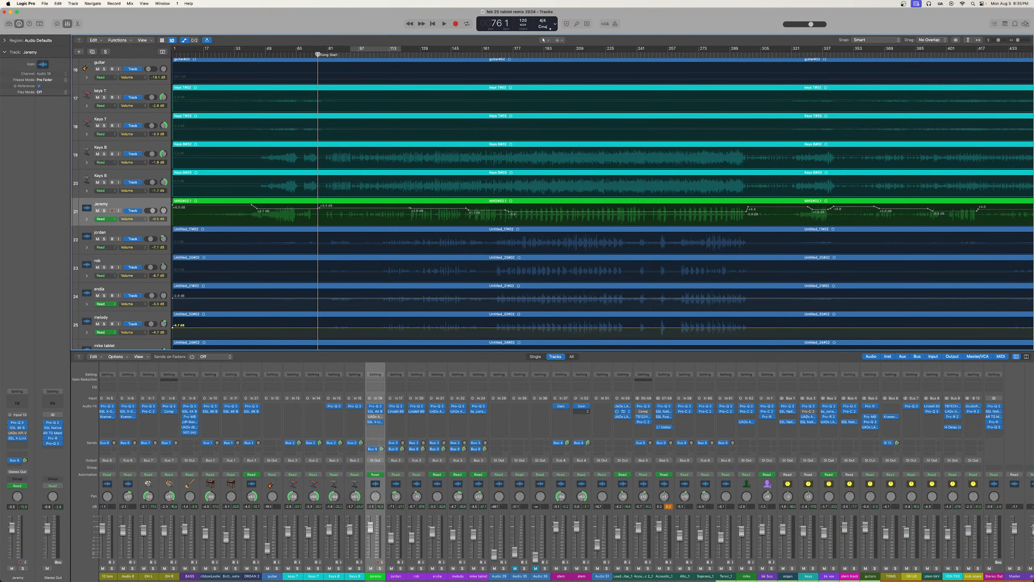
key("space")
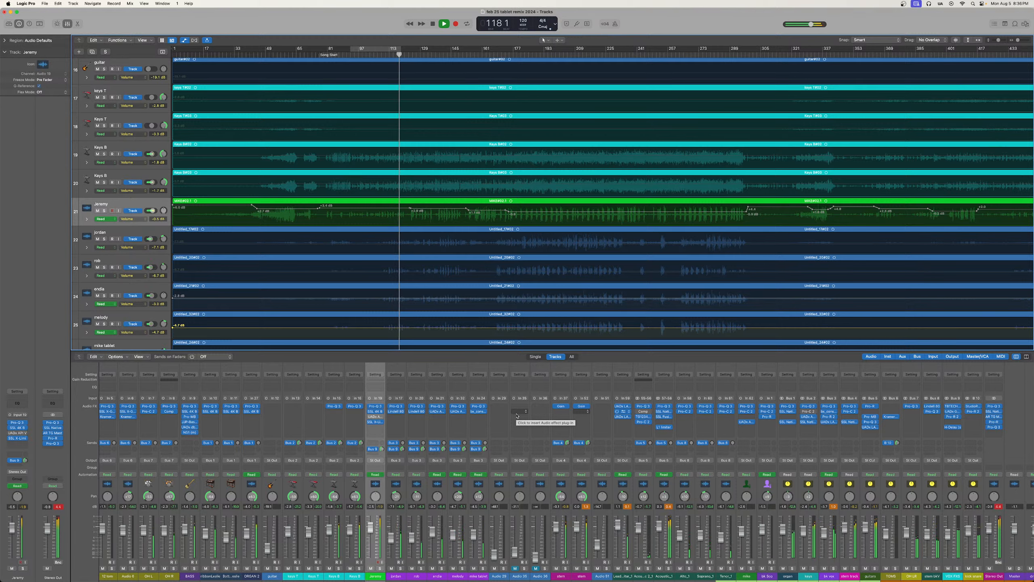
scroll(654, 485, "right", 1)
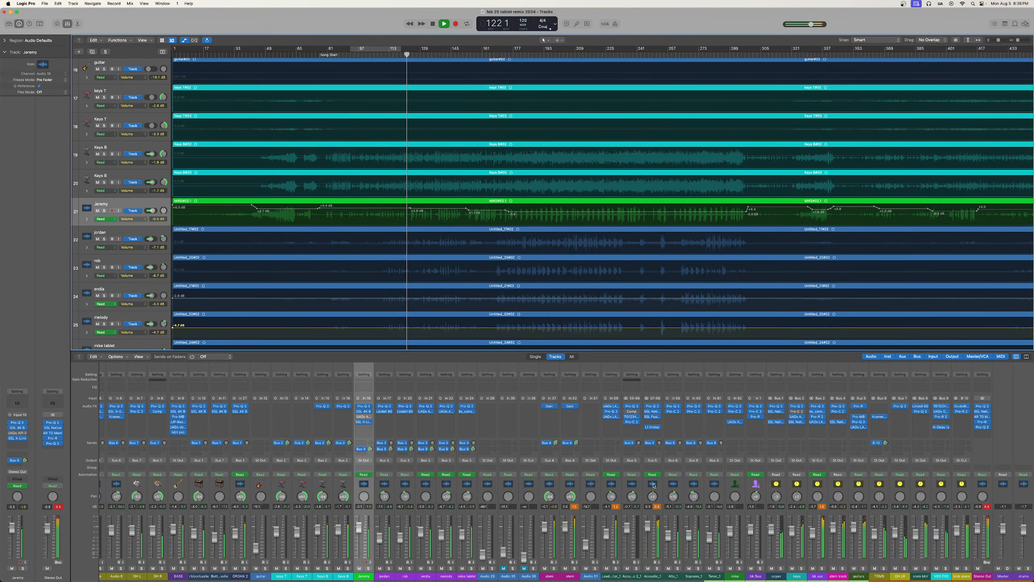
scroll(471, 536, "left", 2)
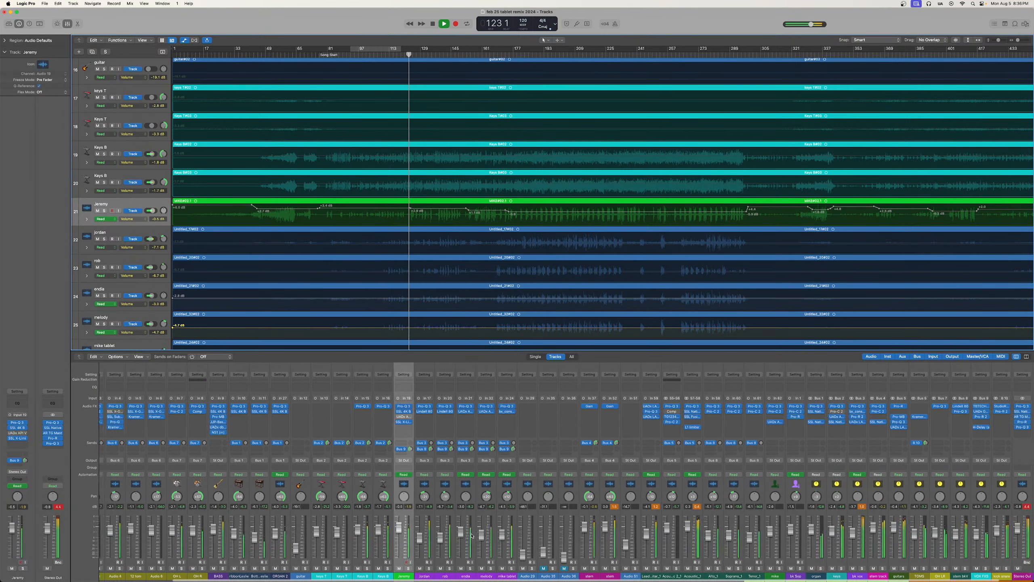
scroll(472, 535, "left", 1)
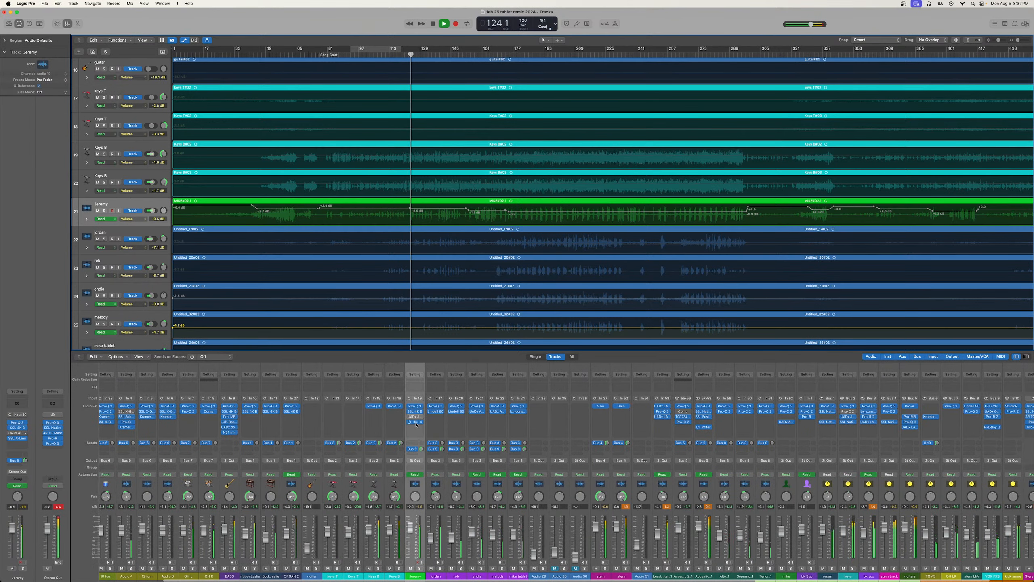
Inspect the SSL X-Limit plug-in on track 21's channel and close it
left_click(416, 424)
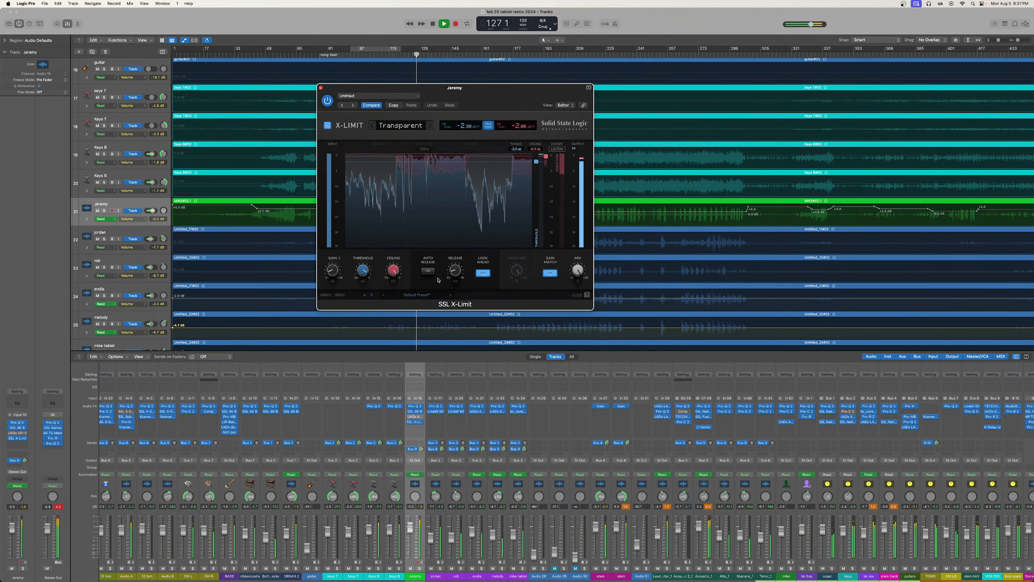
key("super+w")
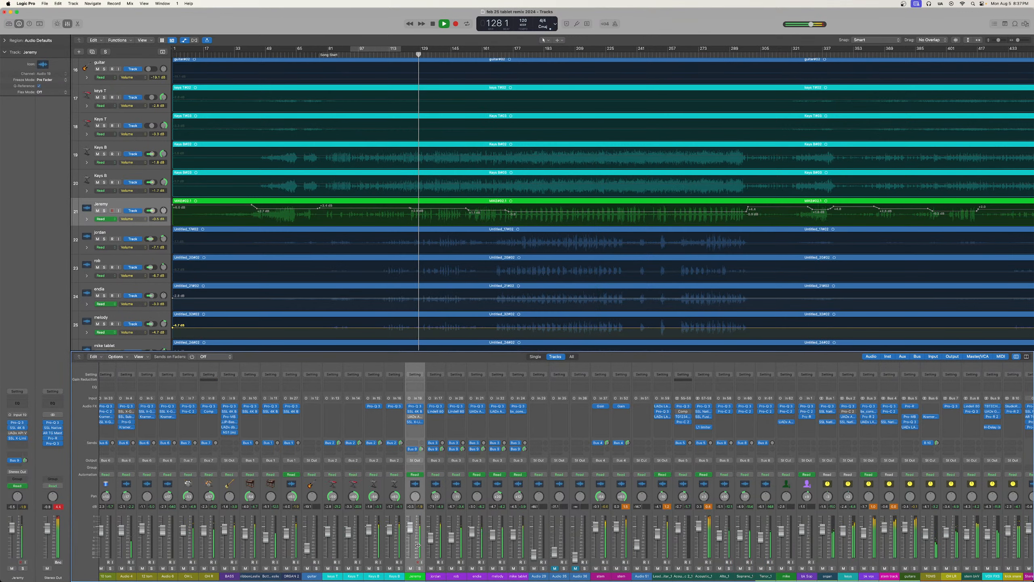
scroll(418, 545, "left", 5)
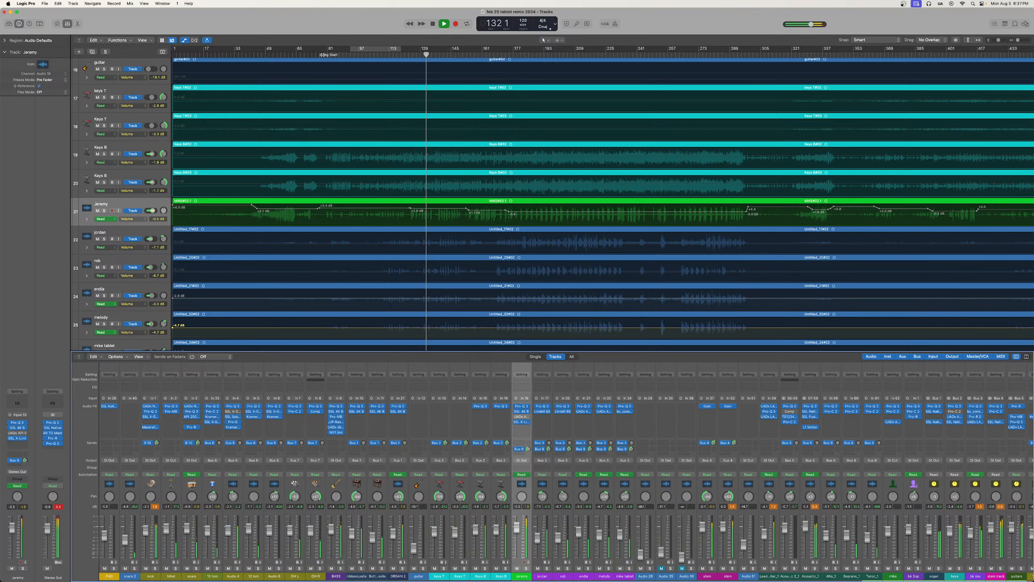
Restart playback near the Song Start marker and mute track 21's channel
key("space")
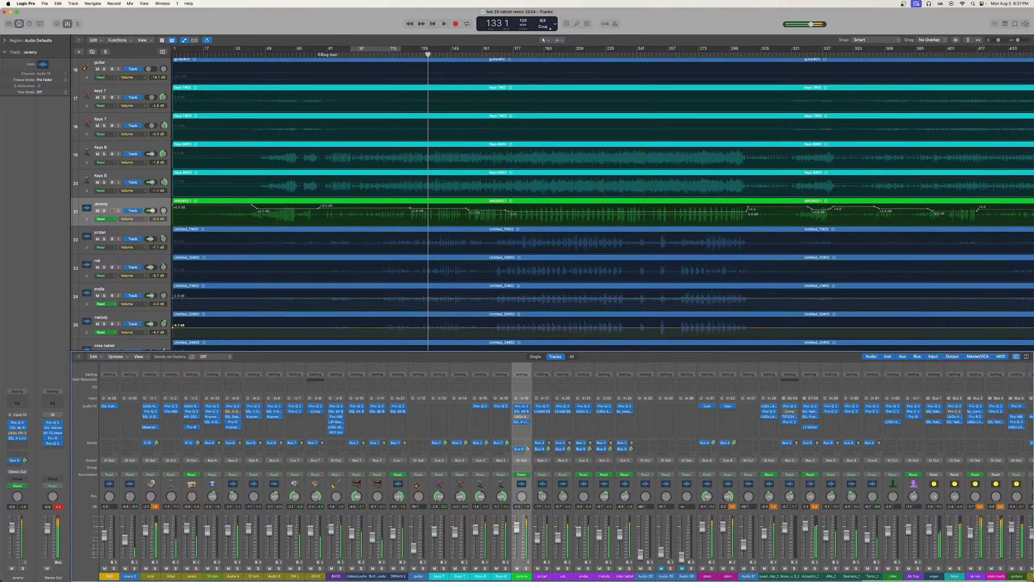
left_click(319, 54)
key("space")
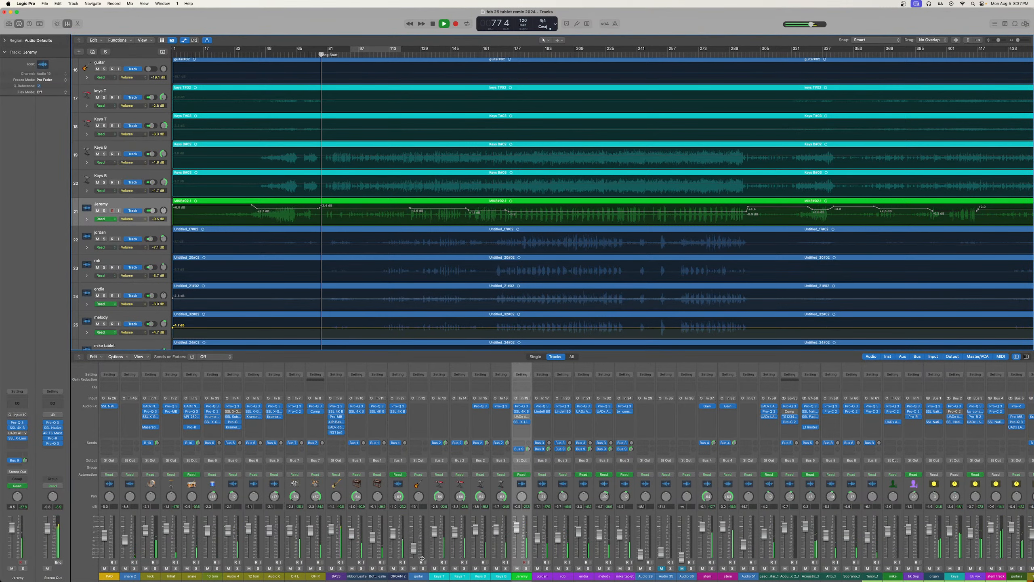
scroll(504, 569, "right", 2)
left_click(501, 568)
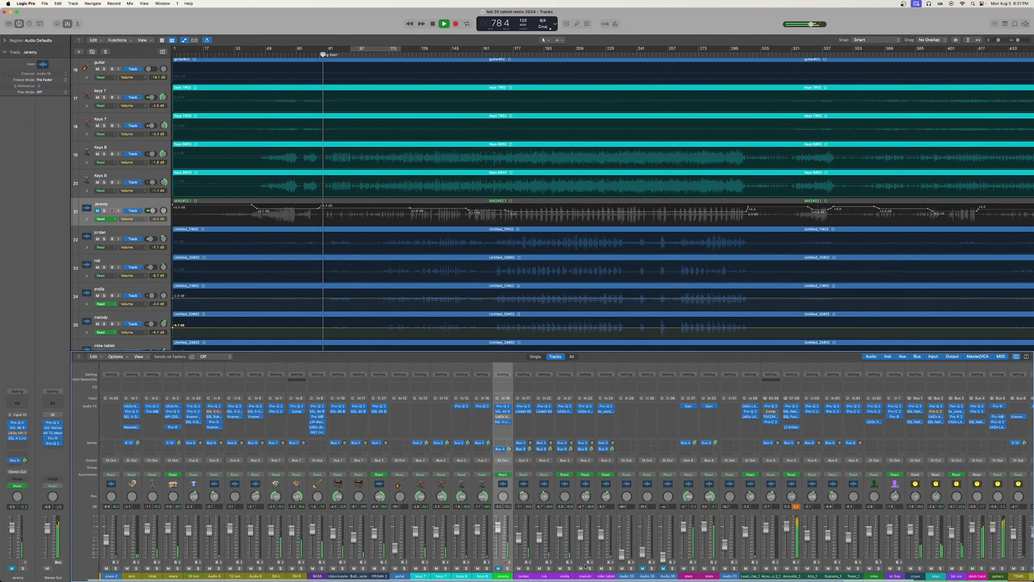
Review the remaining mixer channels and the guitar, choir and vocal tracks at the end of the track list during playback
scroll(626, 560, "right", 15)
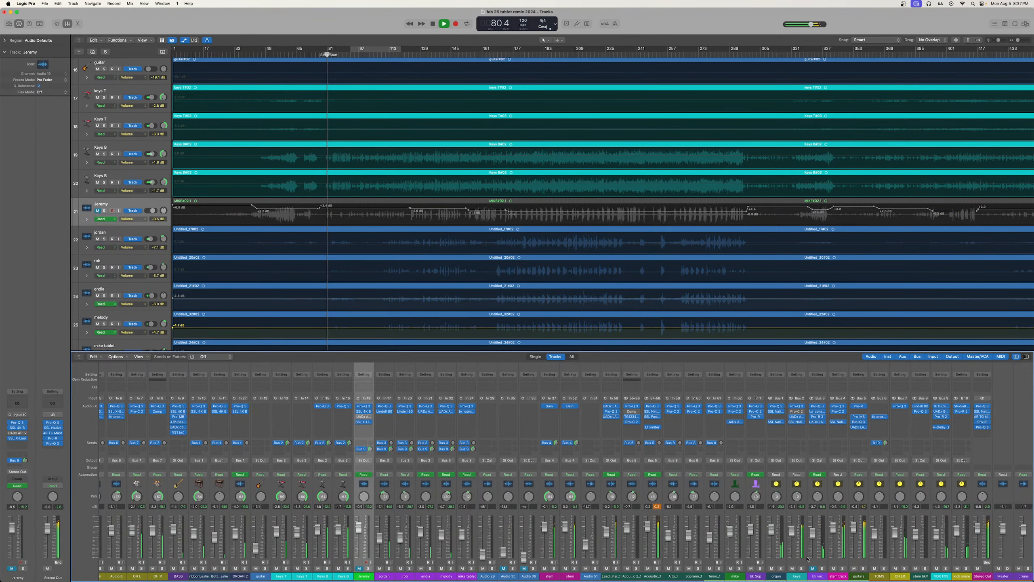
scroll(805, 553, "left", 17)
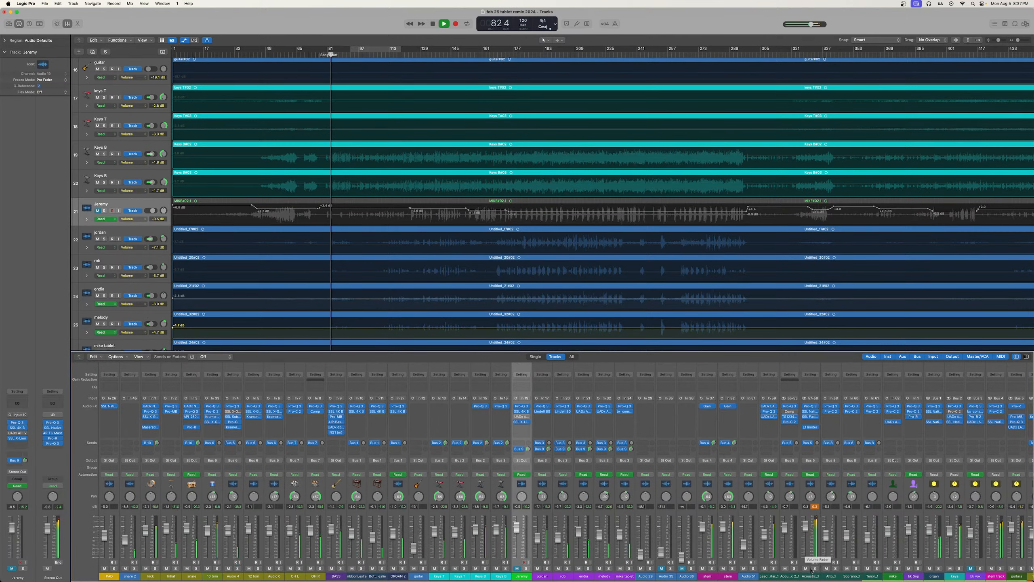
scroll(583, 178, "down", 5)
scroll(583, 178, "down", 6)
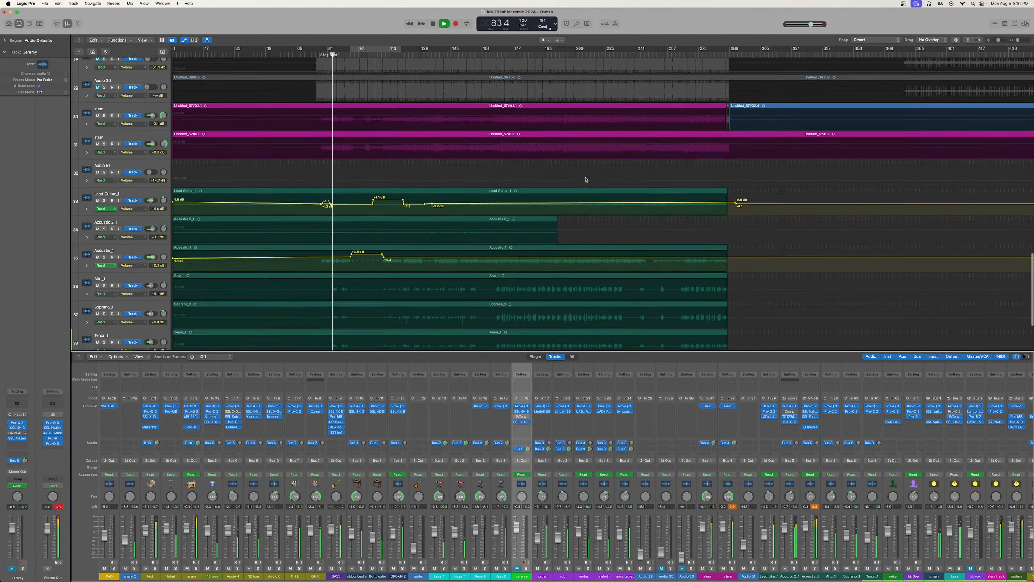
scroll(596, 200, "down", 1)
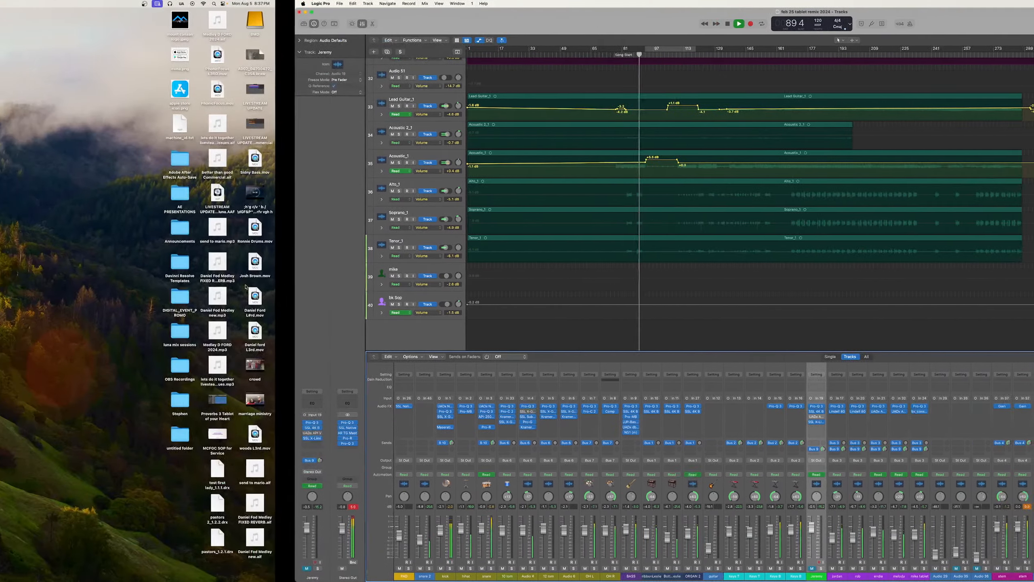
Check the streaming window in OBS, return to Logic Pro and look across the mixer channels again
key("ctrl+Right")
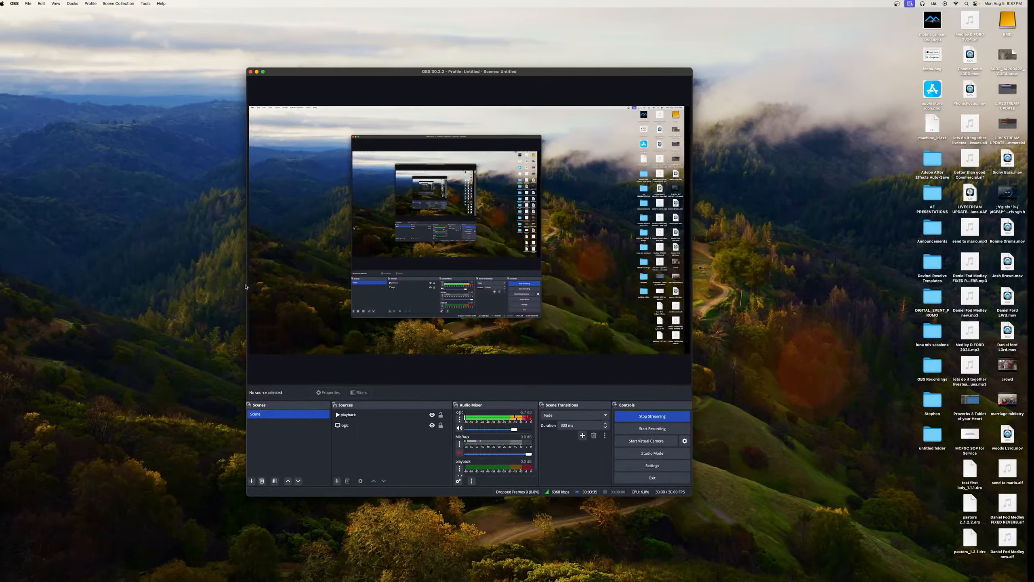
key("ctrl+Left")
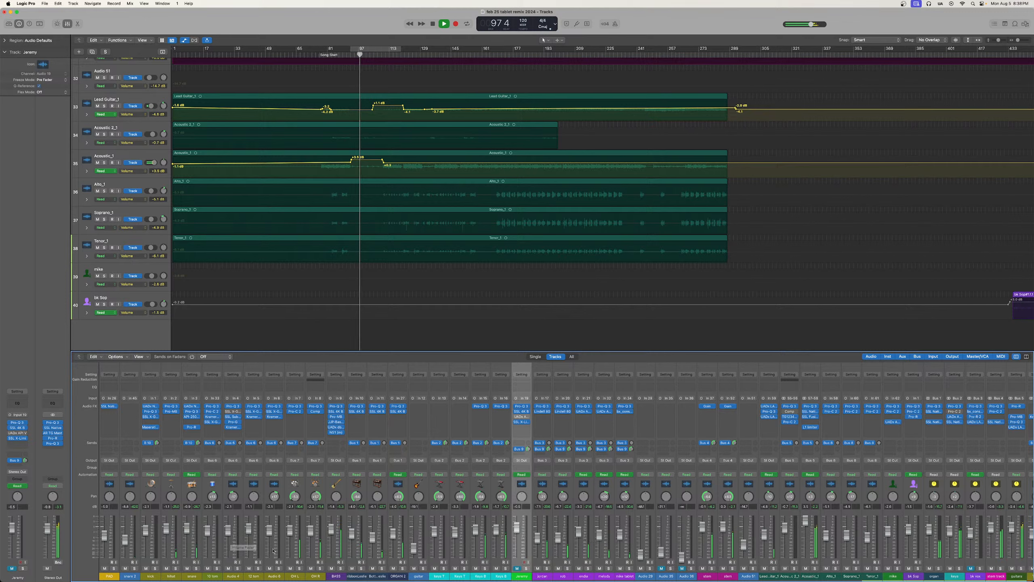
scroll(285, 546, "right", 5)
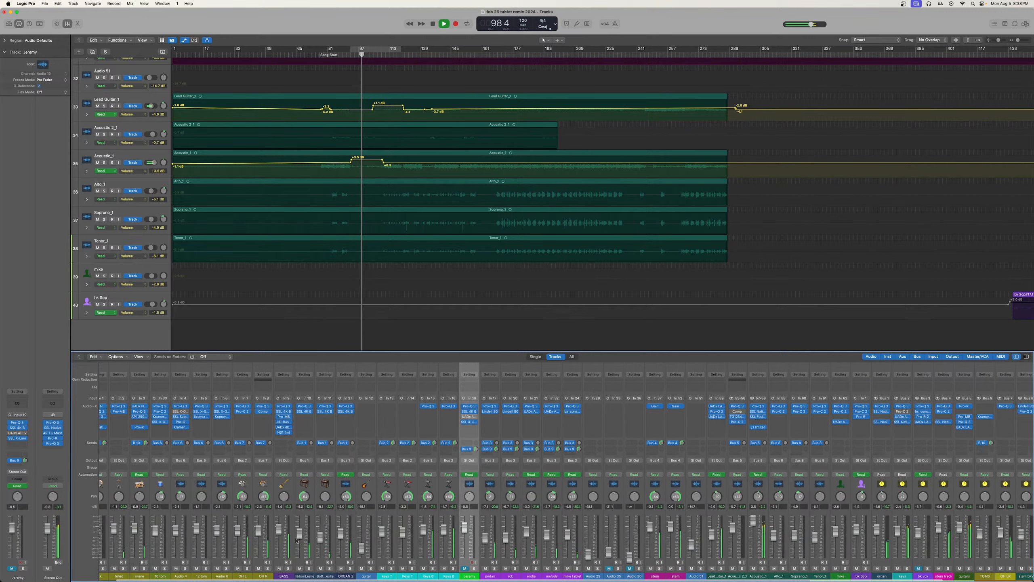
scroll(296, 541, "right", 2)
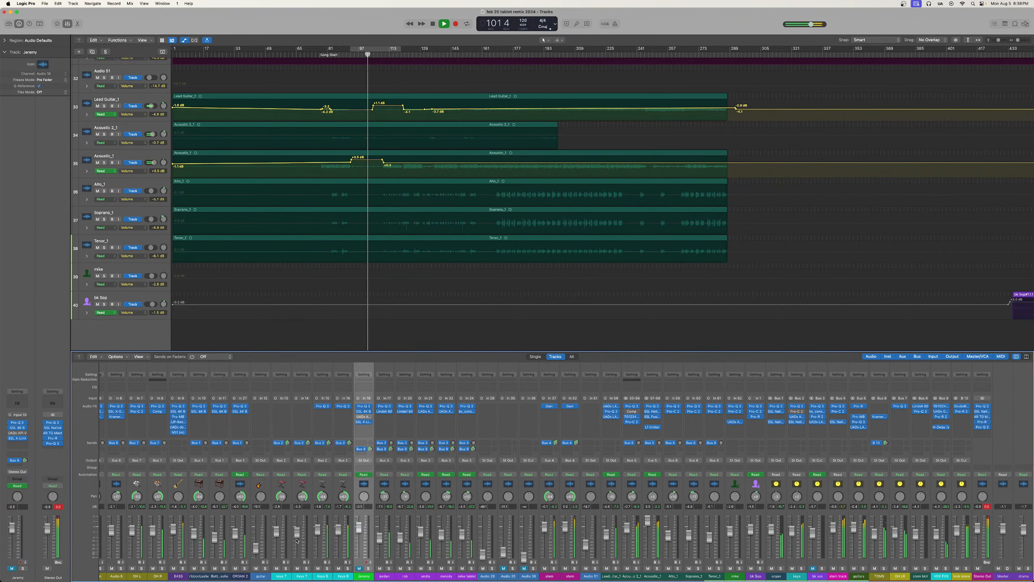
scroll(297, 541, "left", 8)
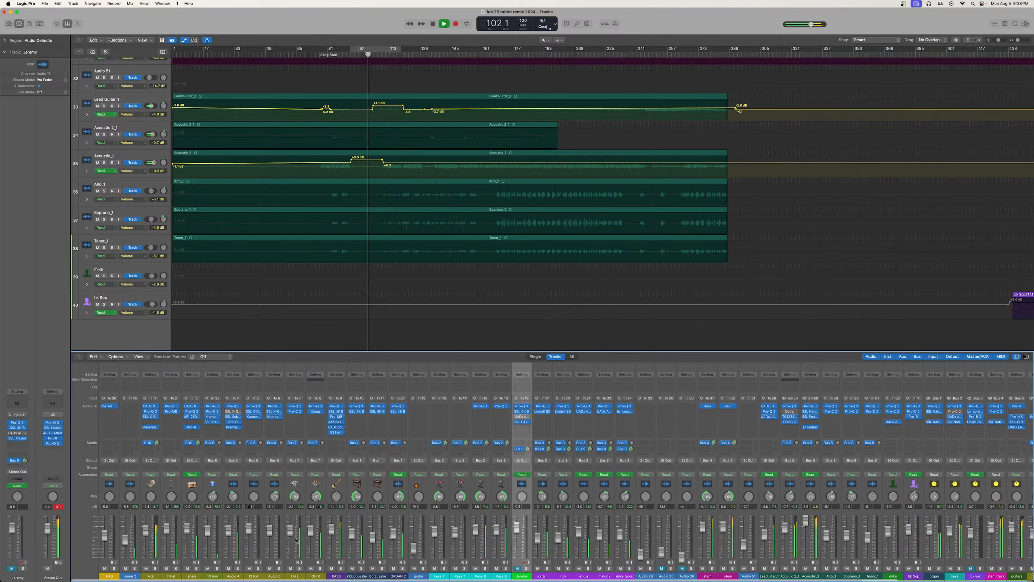
Select the Audio 4 channel and enlarge the timeline to examine its cut-up regions from about bar 75
left_click(234, 547)
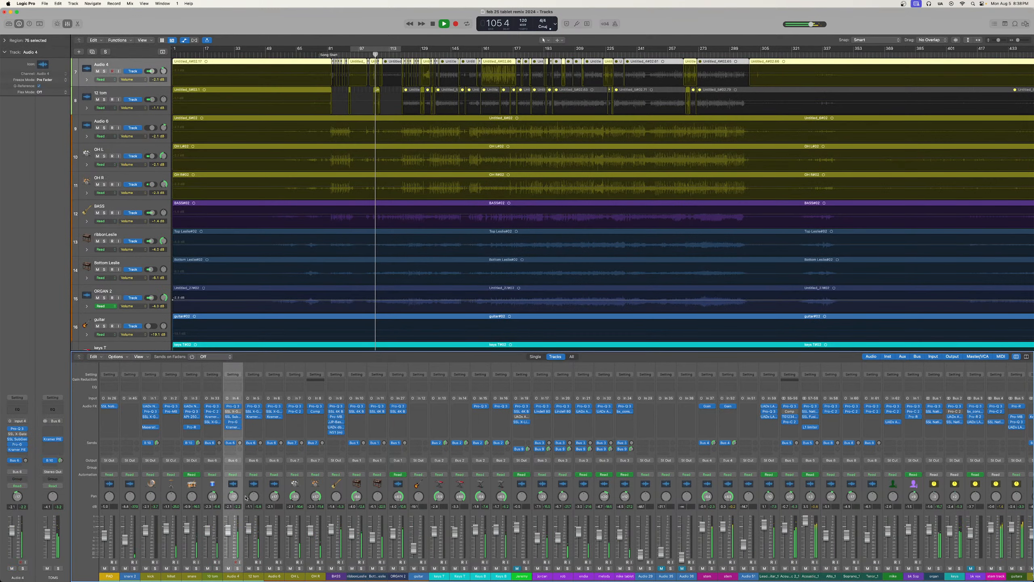
scroll(444, 325, "up", 3)
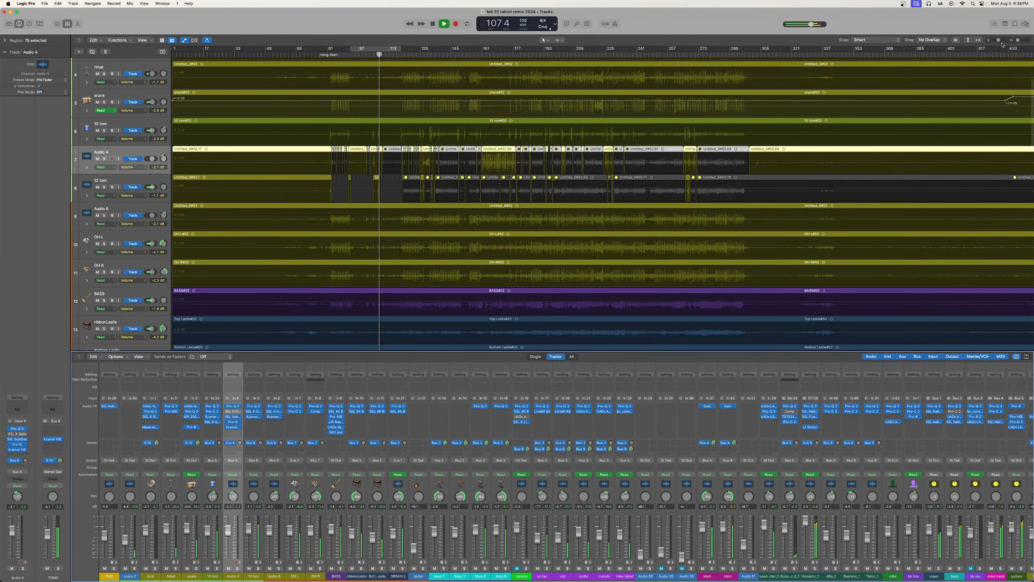
left_click_drag(1016, 42, 1019, 40)
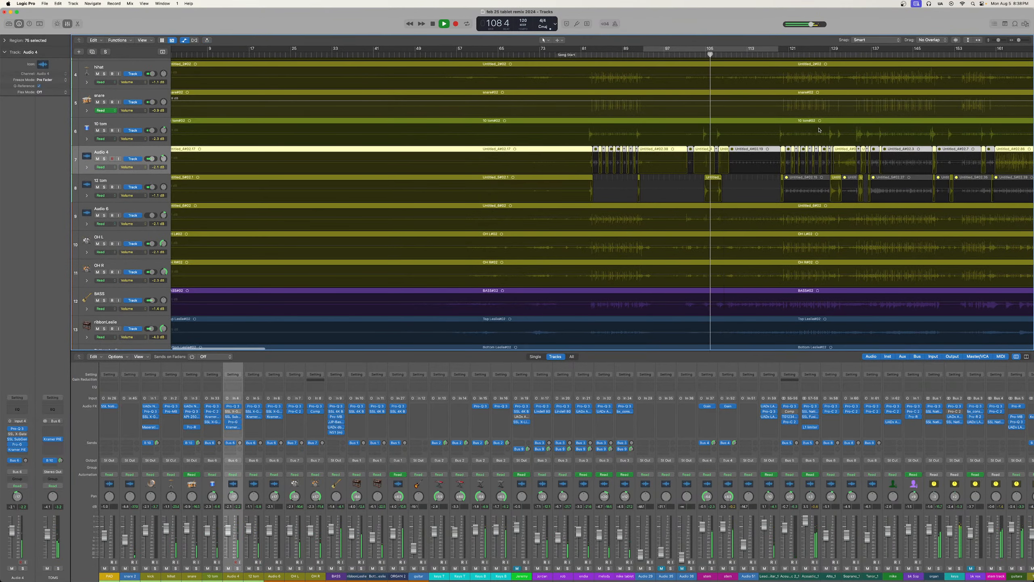
scroll(819, 130, "right", 10)
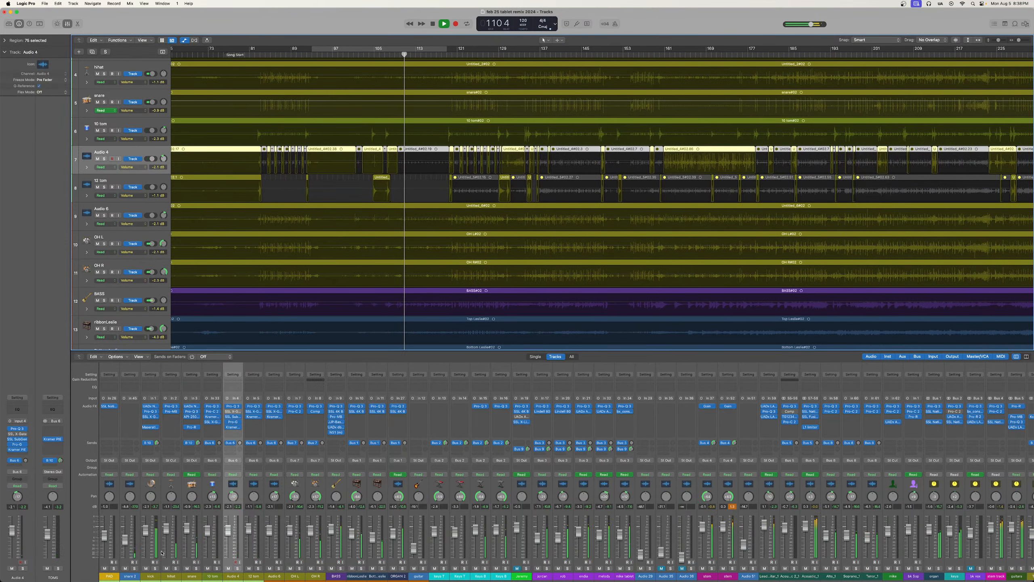
Open the Stereo Out's Pro-Q 3 in evaluation mode and switch it off and on to compare the sound
scroll(171, 548, "right", 6)
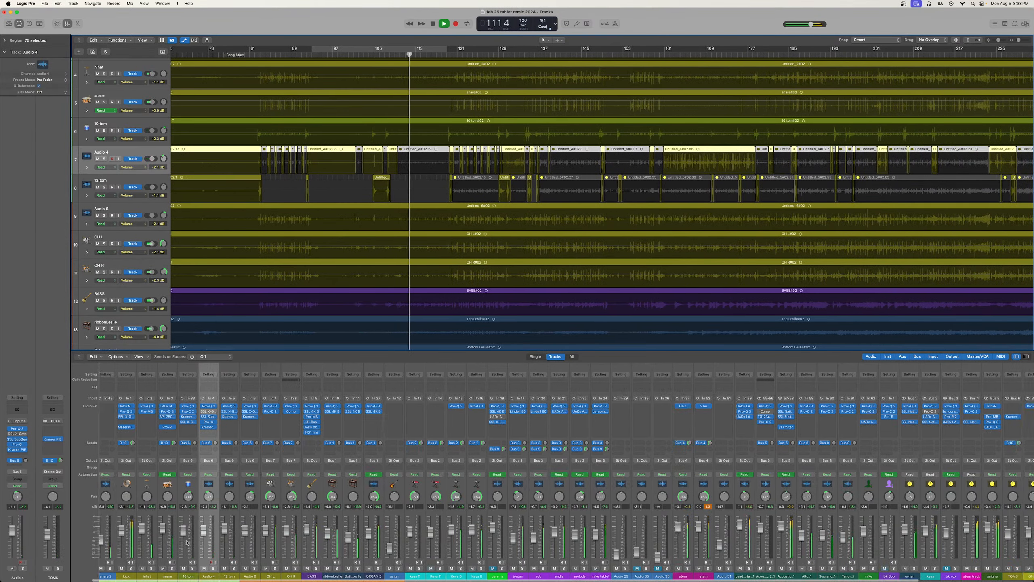
scroll(187, 543, "left", 1)
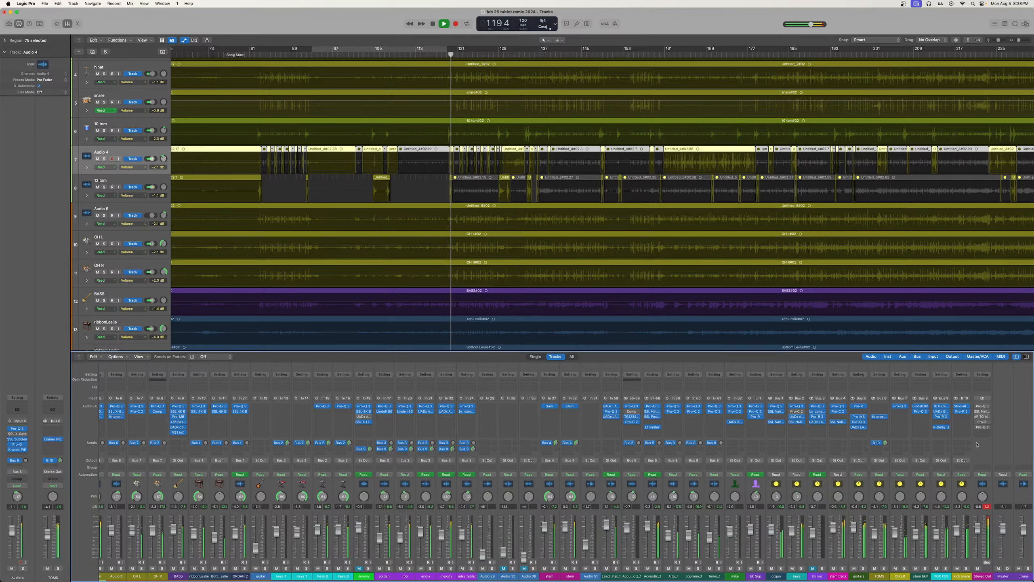
left_click(982, 406)
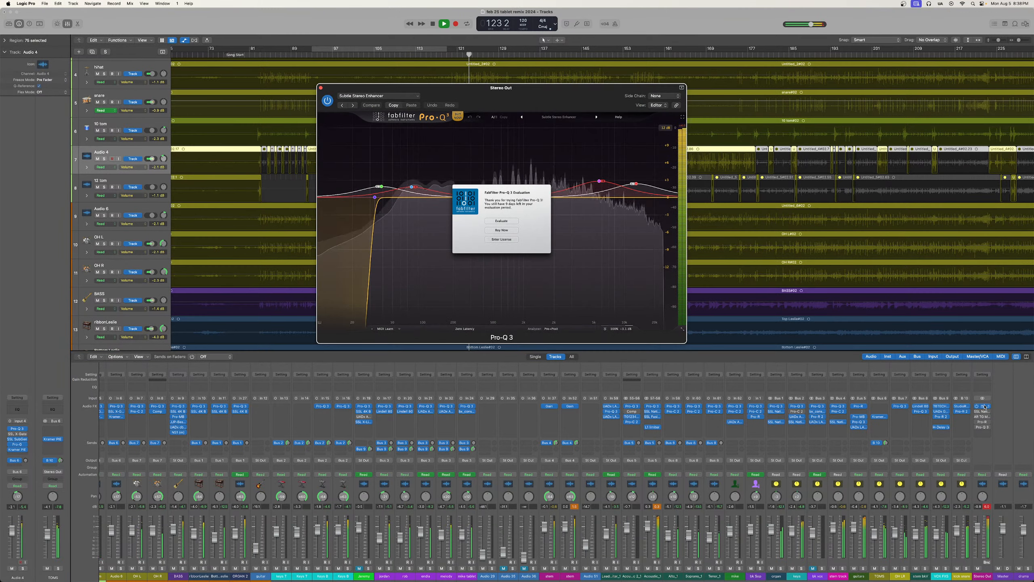
left_click(501, 221)
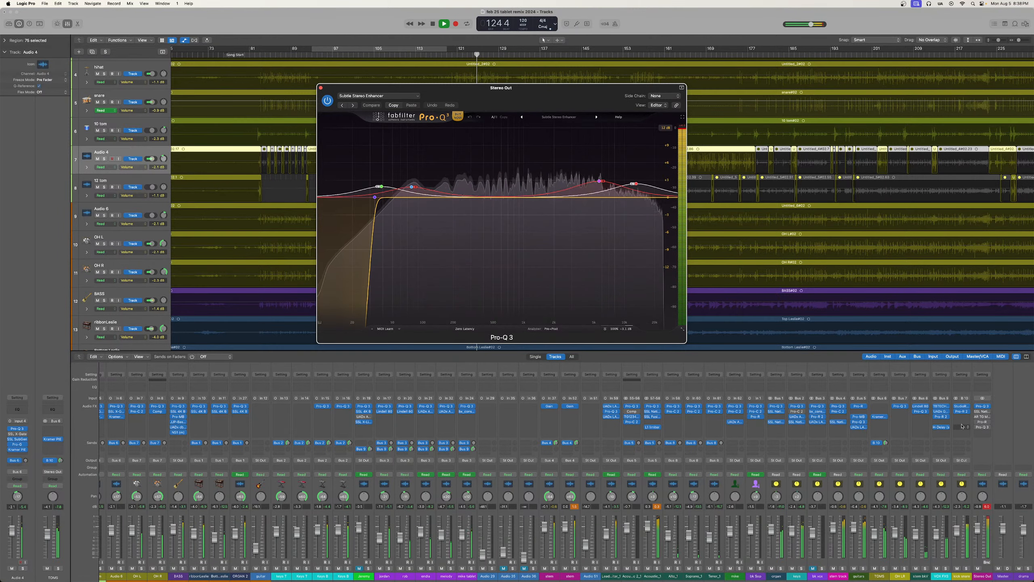
left_click(327, 101)
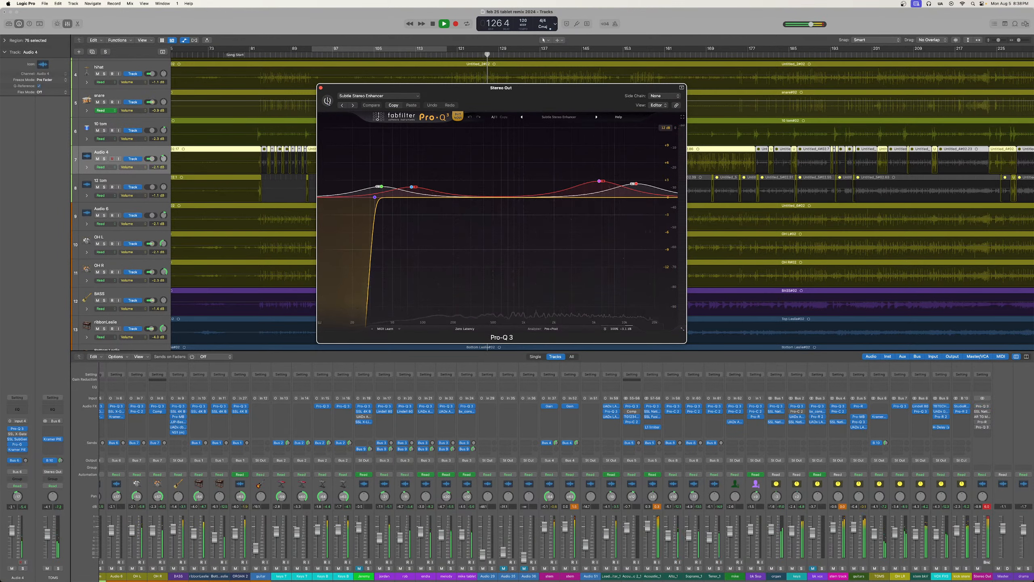
left_click(328, 101)
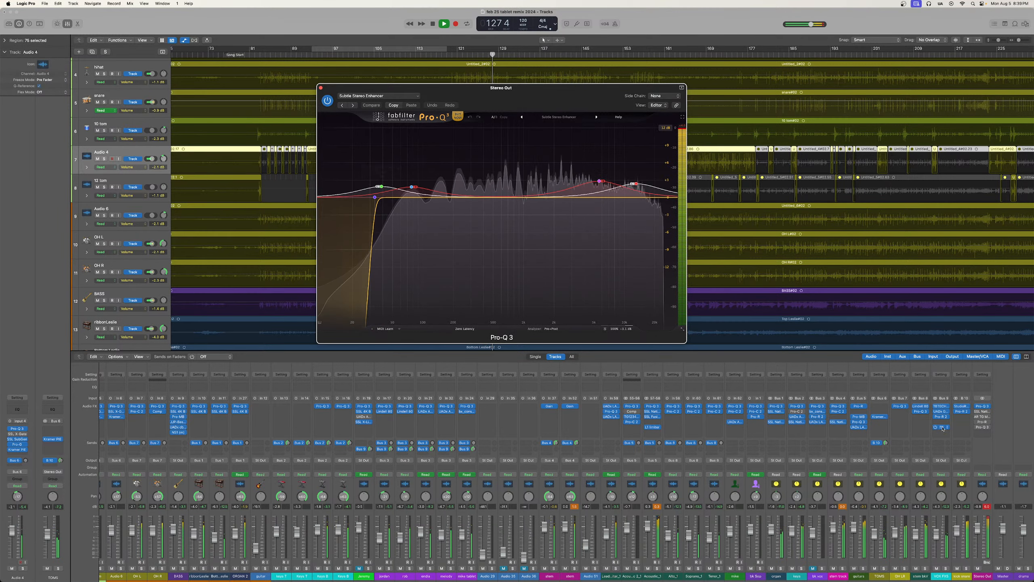
Open the Stereo Out's SSL Native Bus Compressor 2 beside Pro-Q 3 and loop playback over bars 82 to 95
left_click(983, 412)
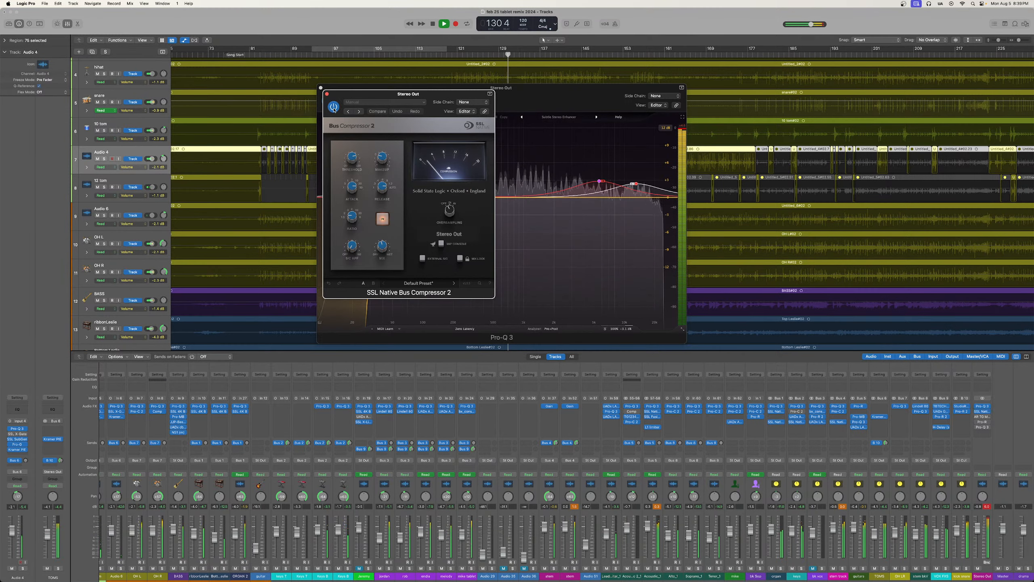
left_click(397, 53)
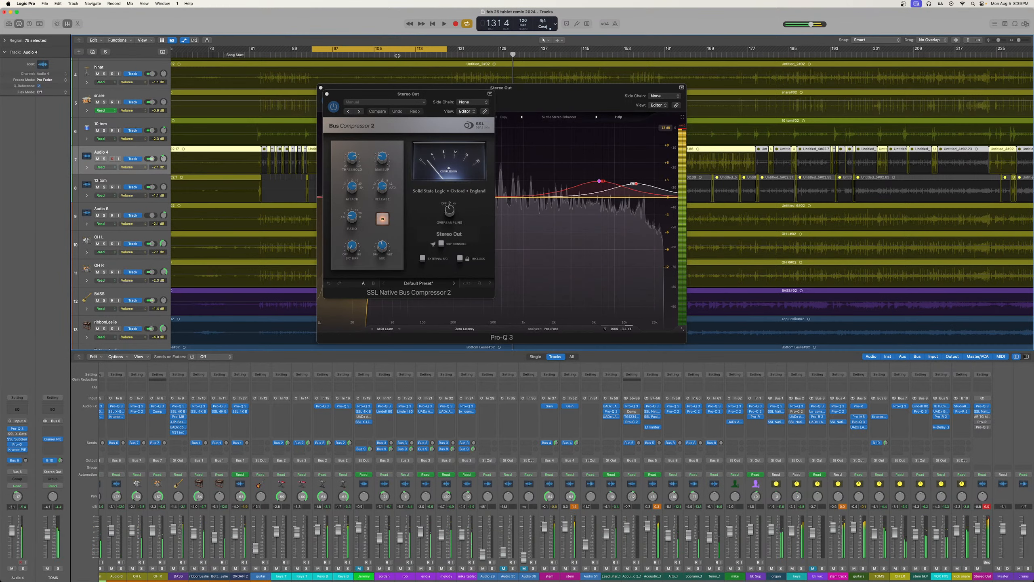
key("space")
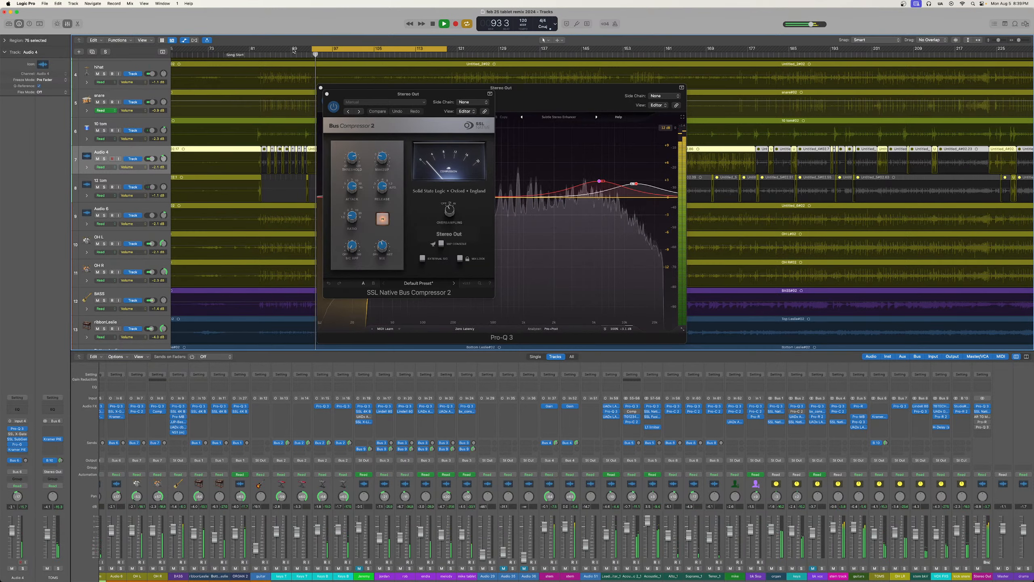
left_click(258, 55)
left_click_drag(256, 51, 322, 55)
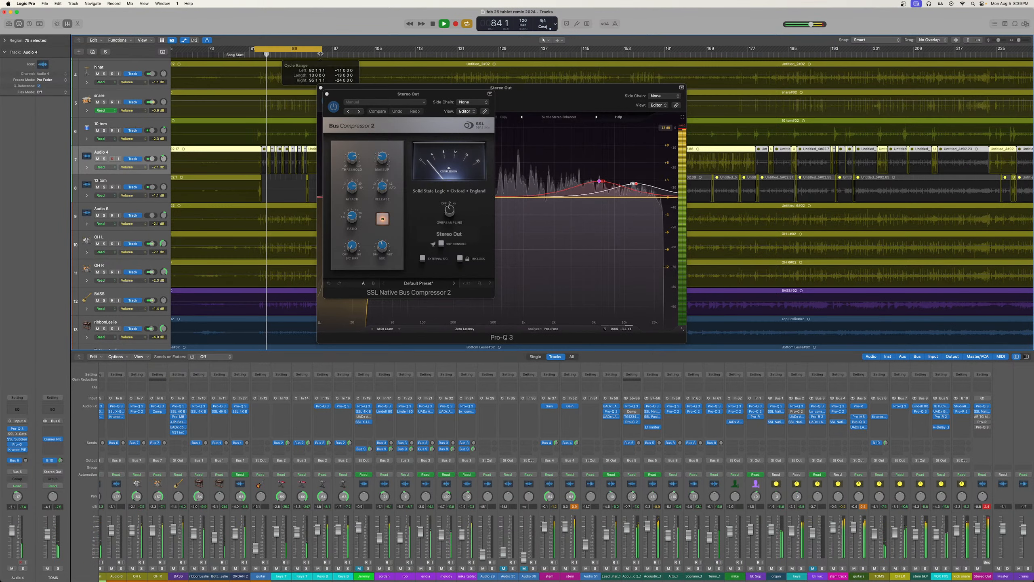
left_click_drag(408, 96, 212, 112)
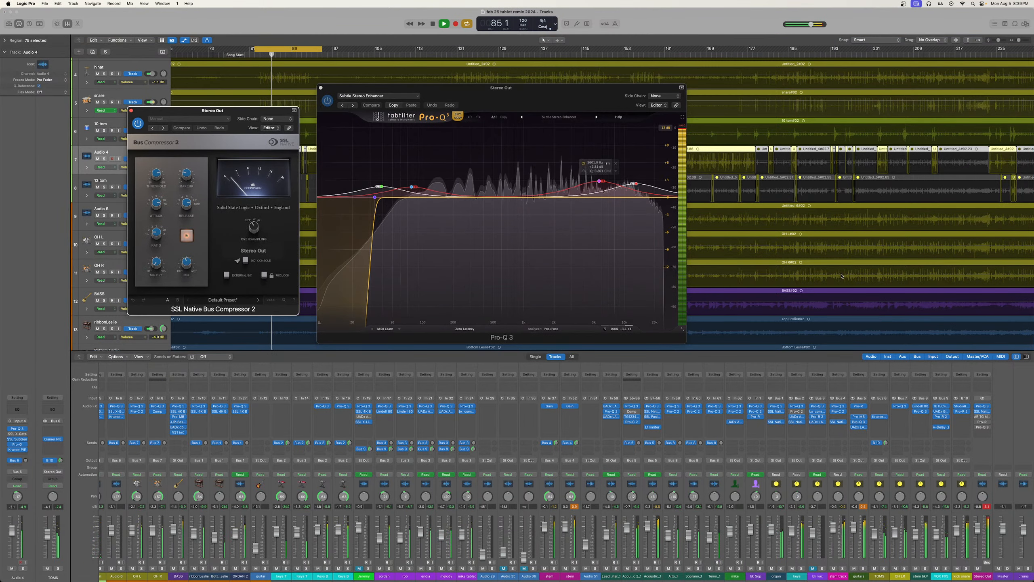
Open the Stereo Out's AR TG Mastering and Pro-R, the latter in evaluation mode, and spread their windows out beside the other processors
left_click(983, 416)
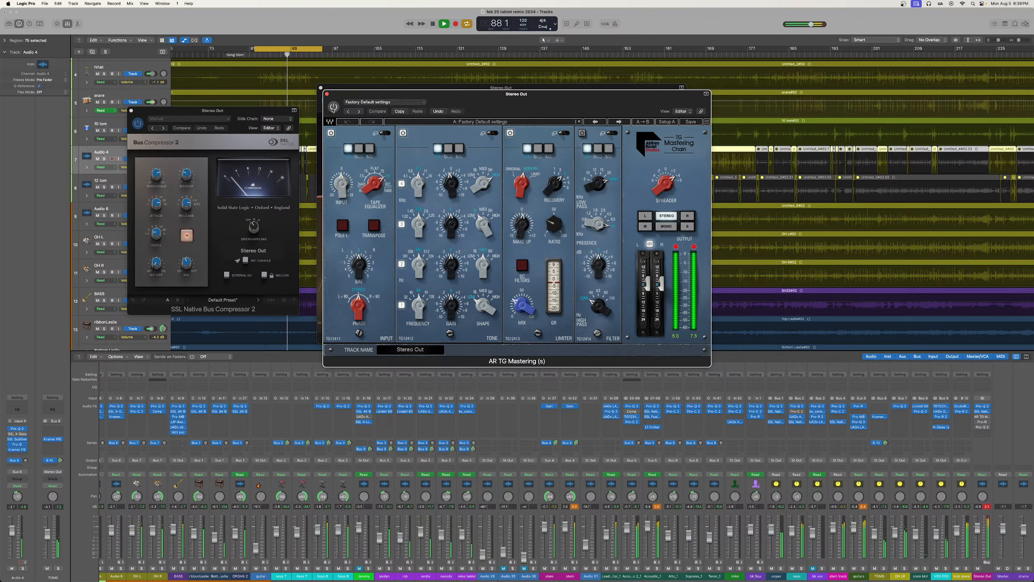
left_click_drag(402, 96, 594, 106)
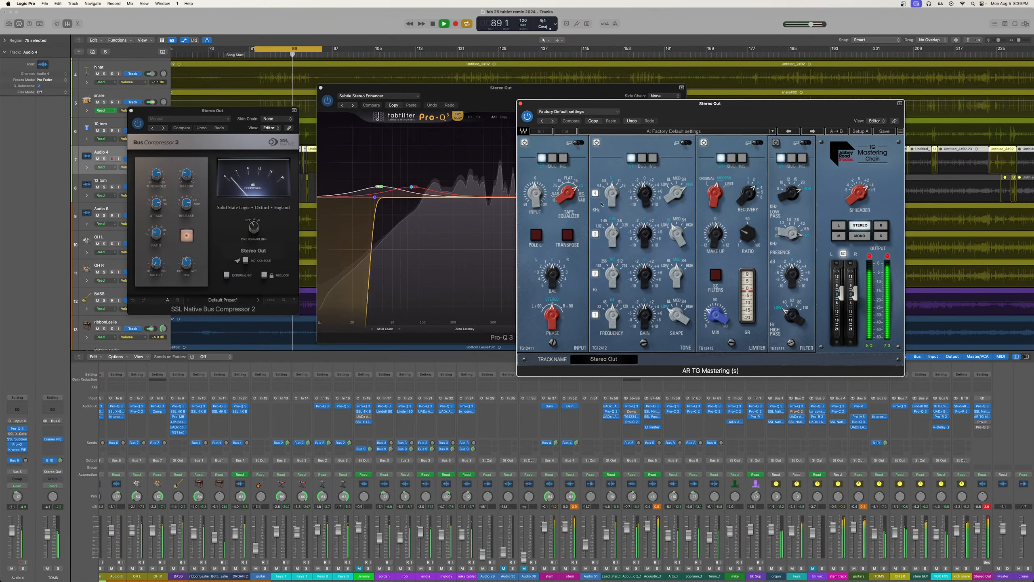
left_click(983, 422)
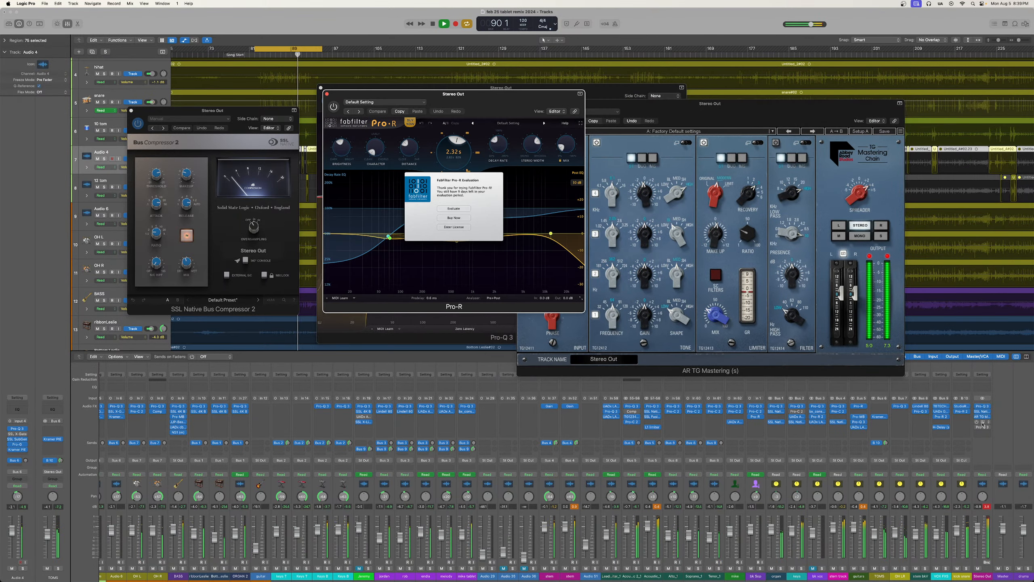
left_click(454, 208)
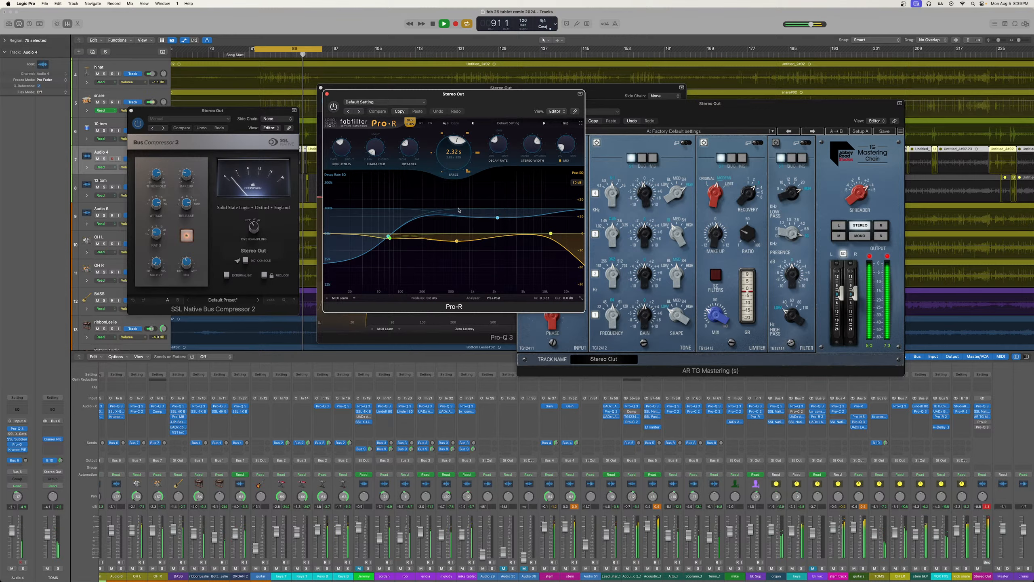
left_click_drag(427, 94, 144, 311)
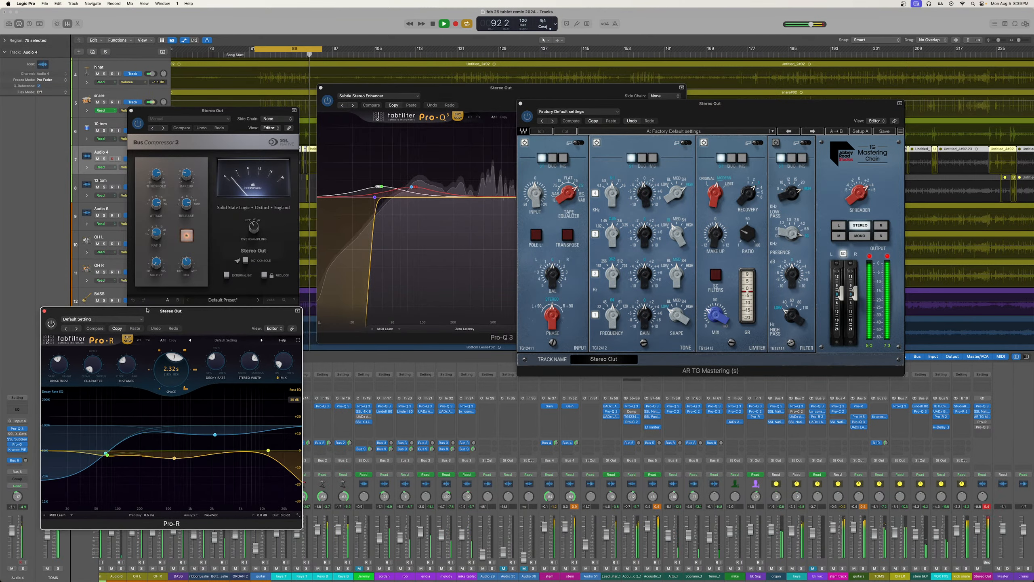
Open the Stereo Out's second Pro-Q 3 and arrange it and AR TG Mastering so all five plug-in windows can be viewed
left_click(982, 427)
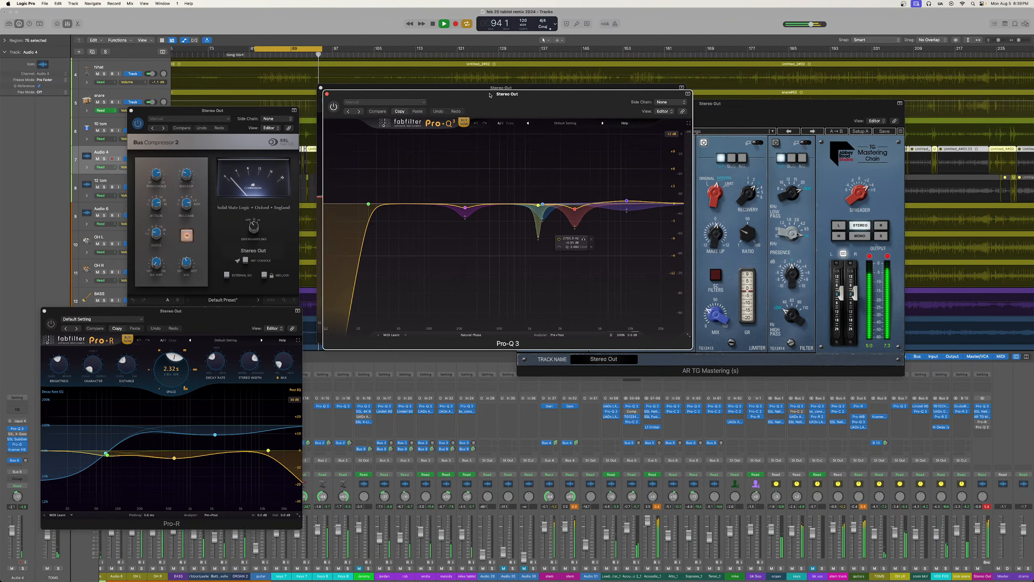
left_click_drag(489, 95, 515, 322)
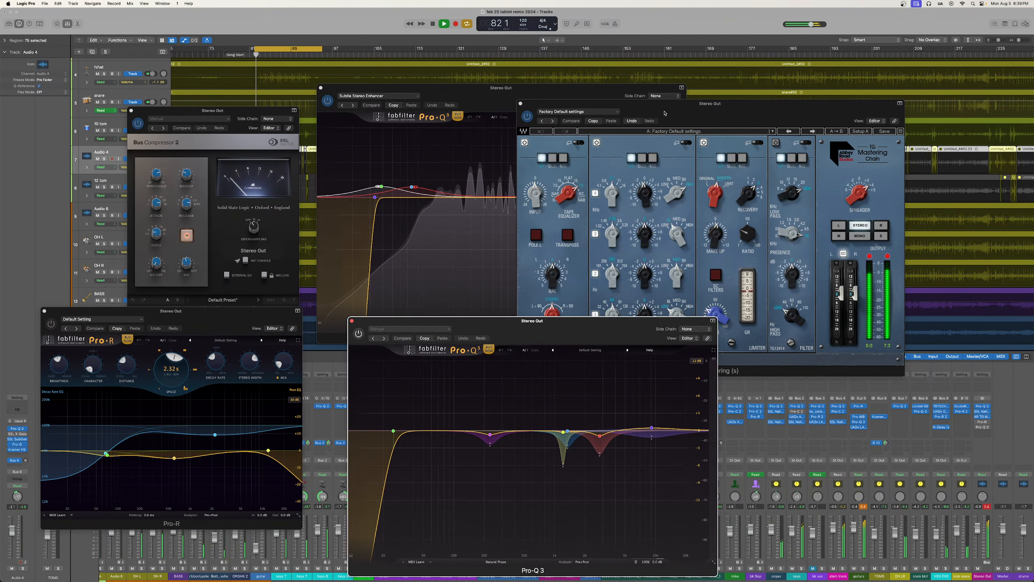
left_click_drag(664, 112, 730, 92)
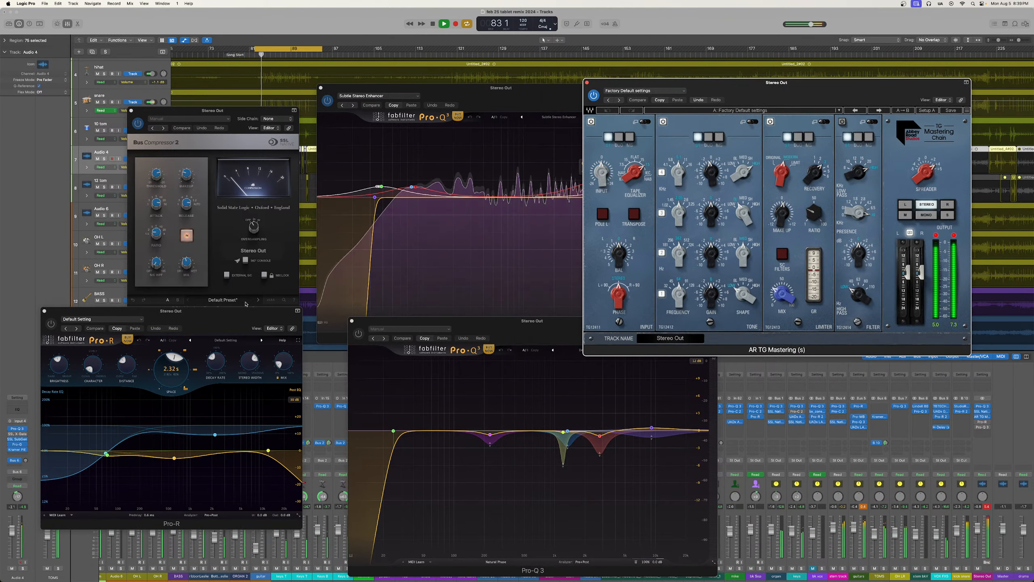
Switch on the Stereo Out's Pro-R reverb and its second Pro-Q 3 during playback
left_click(51, 324)
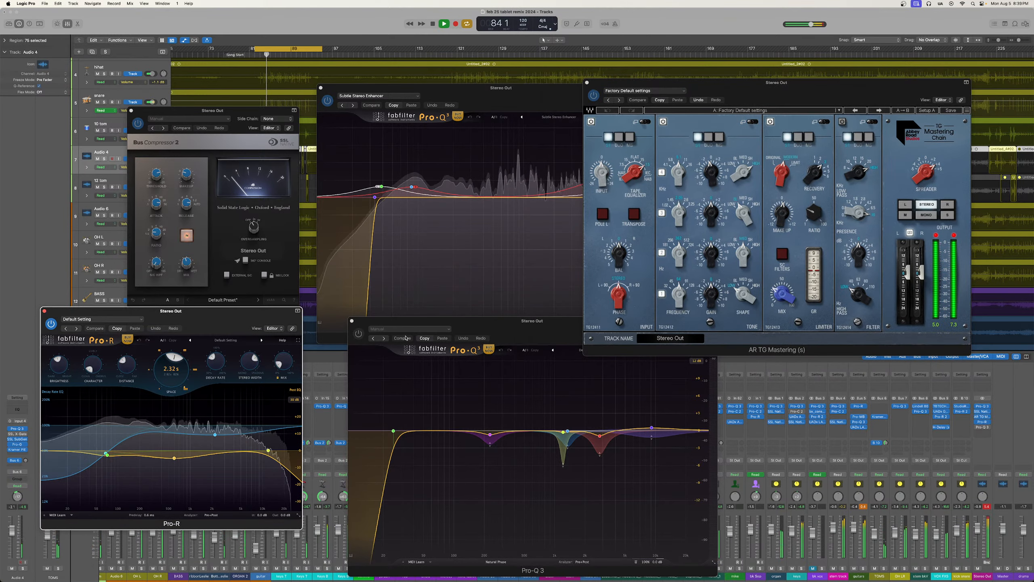
left_click(373, 323)
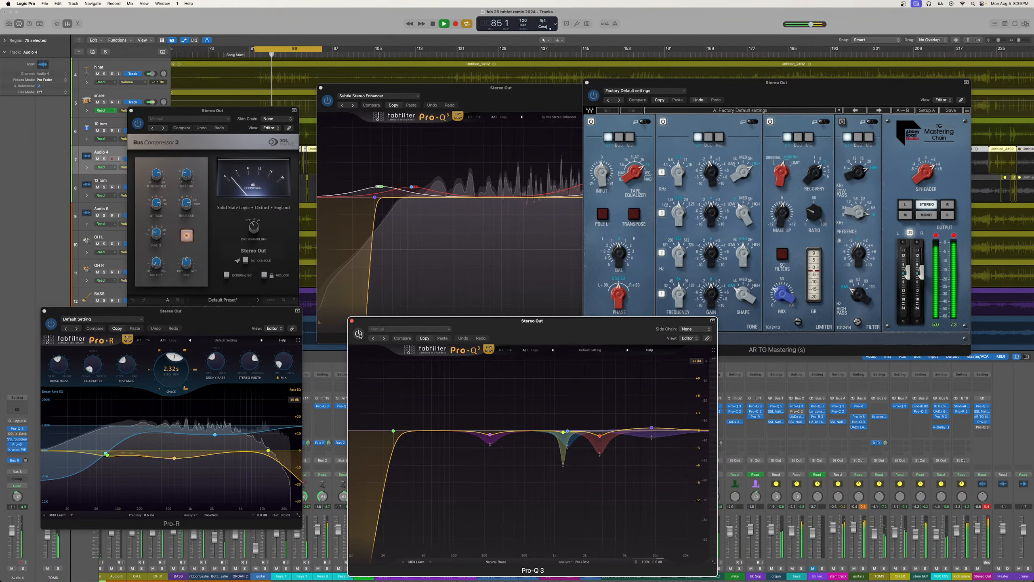
left_click(358, 333)
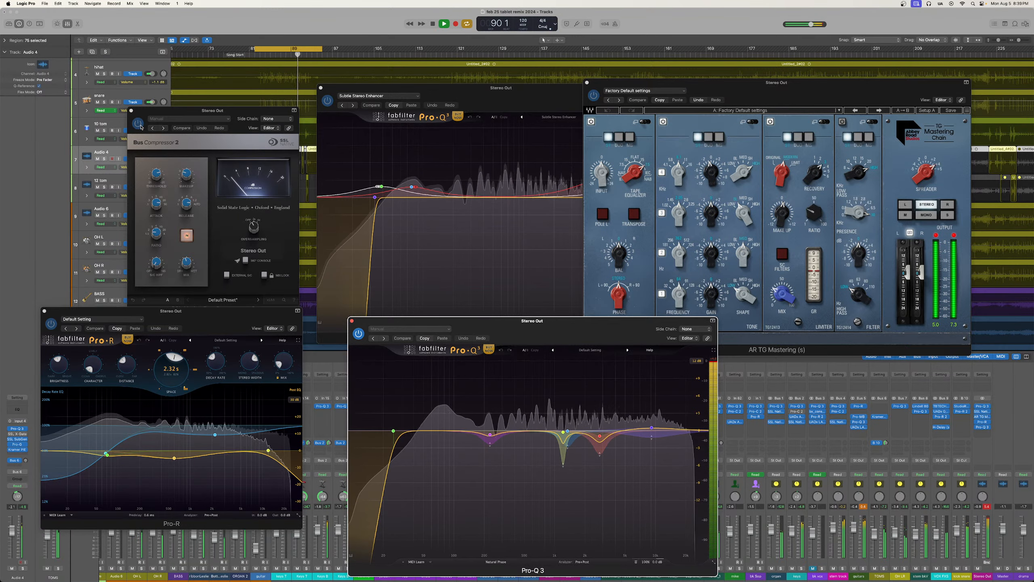
Bypass and re-enable the Stereo Out's SSL Native Bus Compressor 2 and its Subtle Stereo Enhancer Pro-Q 3 to compare the sound
left_click(141, 125)
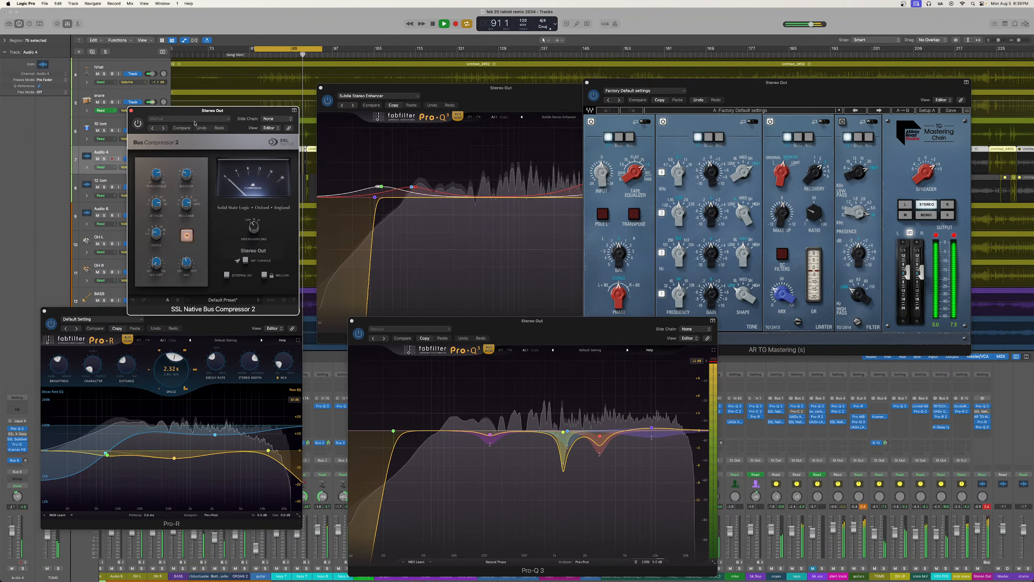
left_click(330, 104)
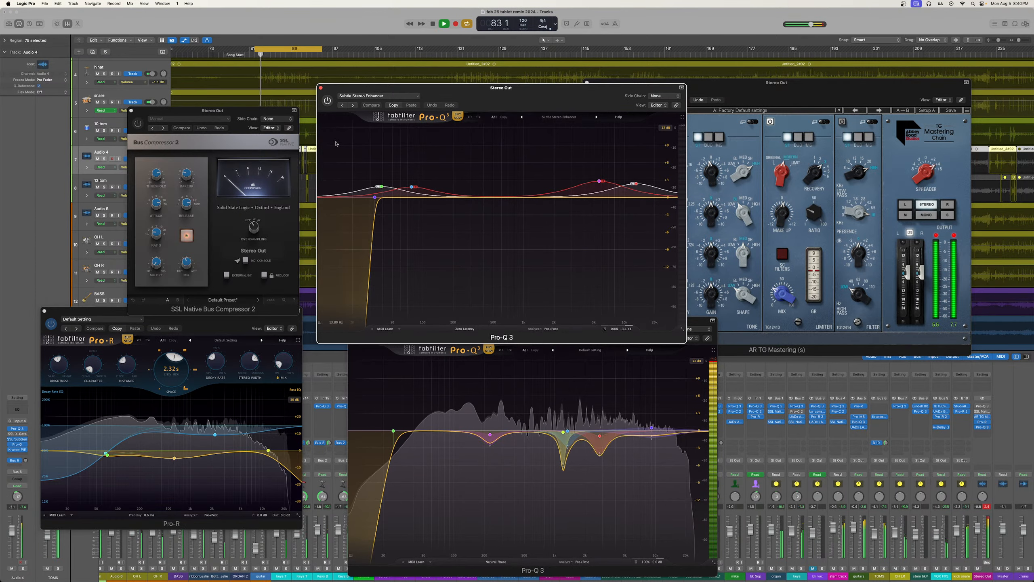
left_click(326, 102)
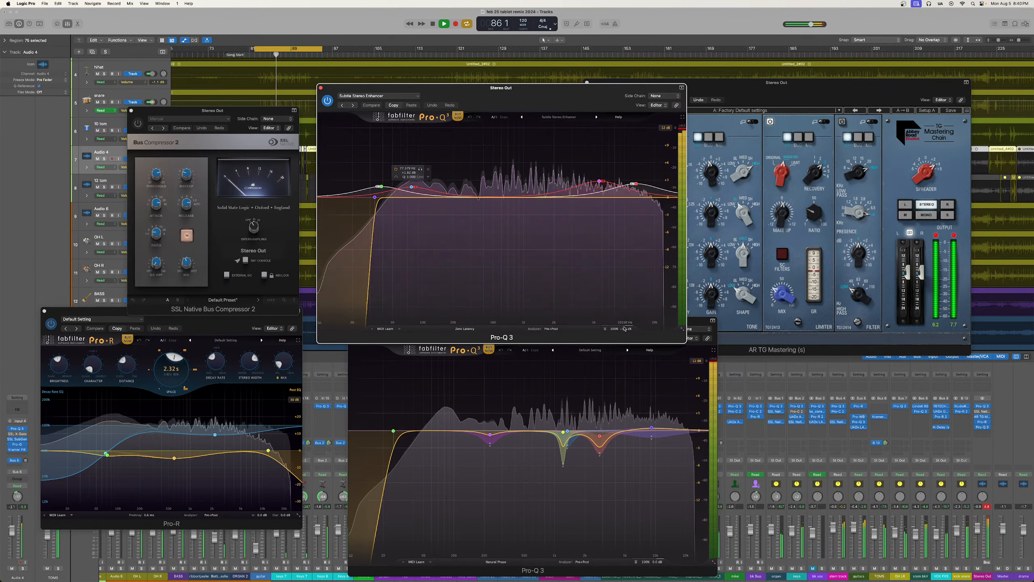
mouse_move(626, 331)
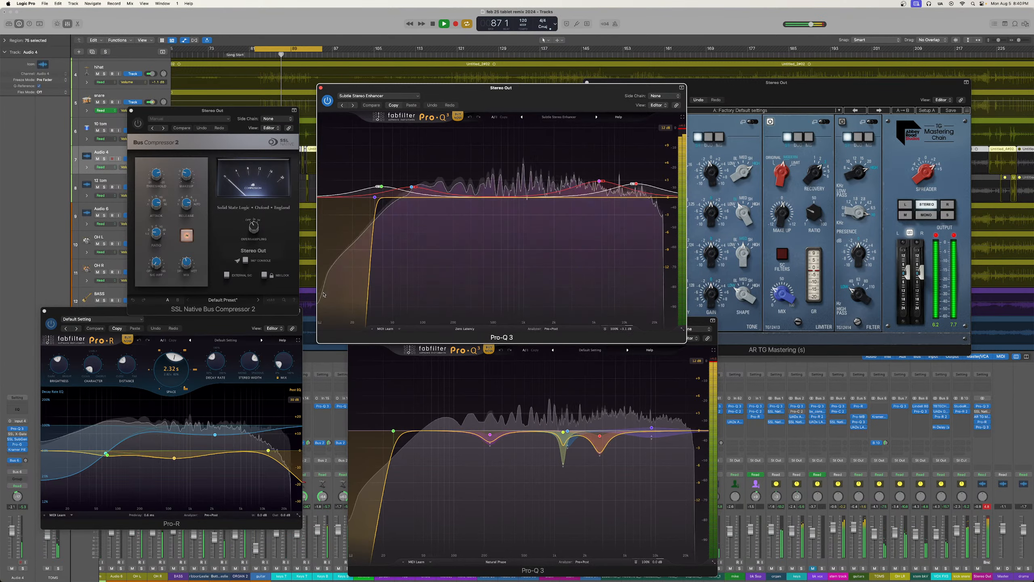
left_click(133, 115)
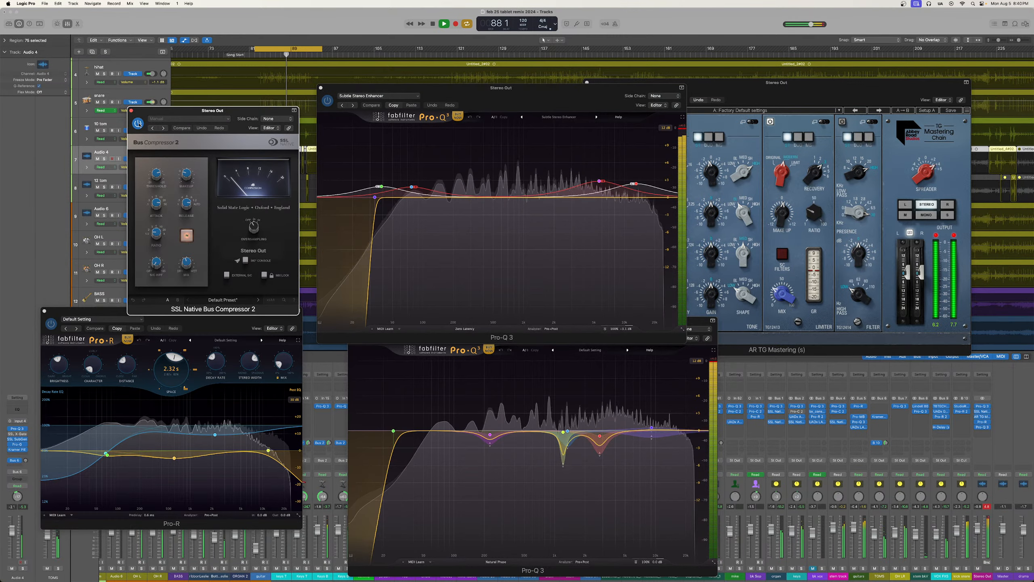
Close all five Stereo Out plug-in windows
left_click(131, 111)
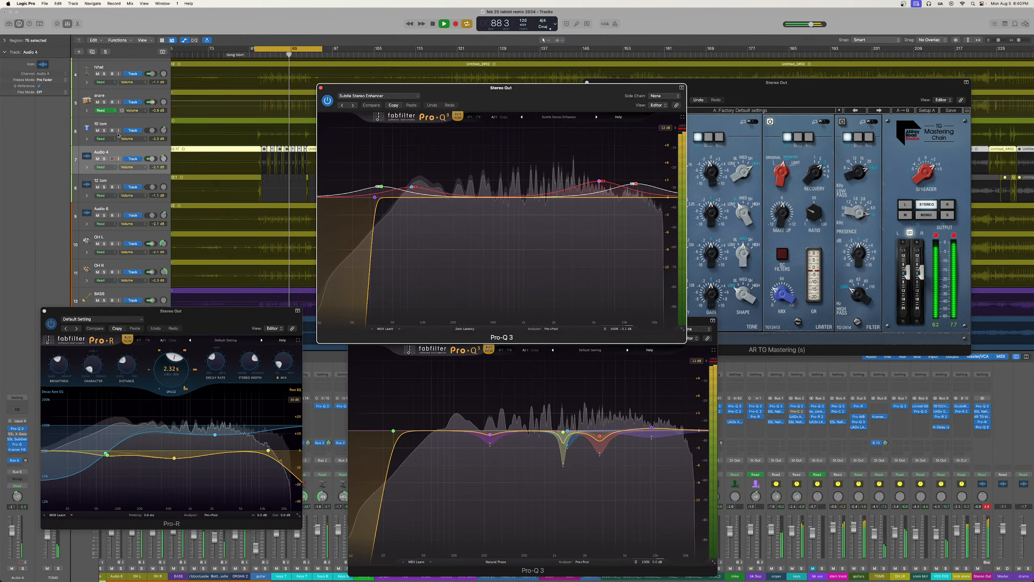
left_click(44, 311)
left_click(320, 88)
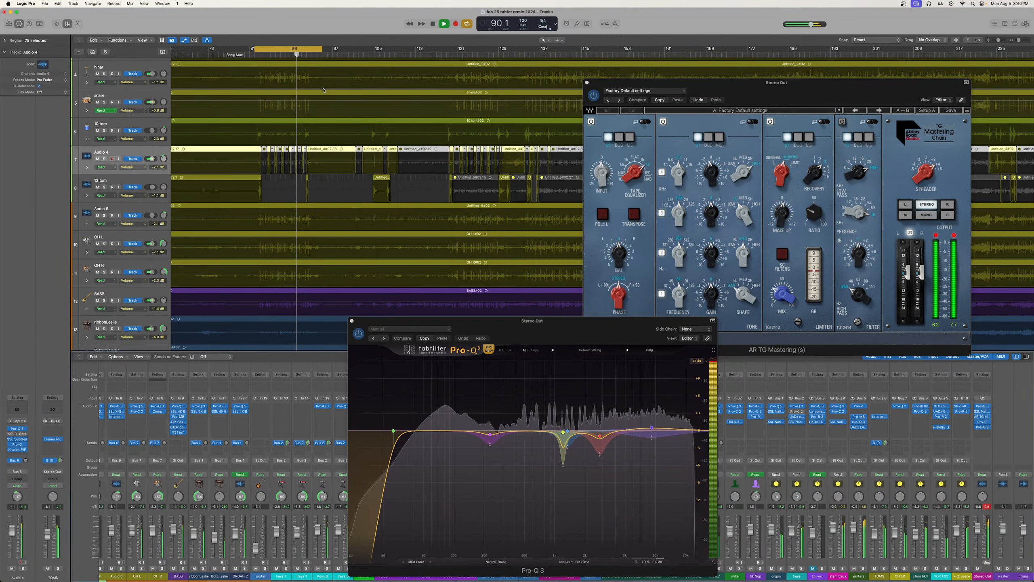
left_click(352, 320)
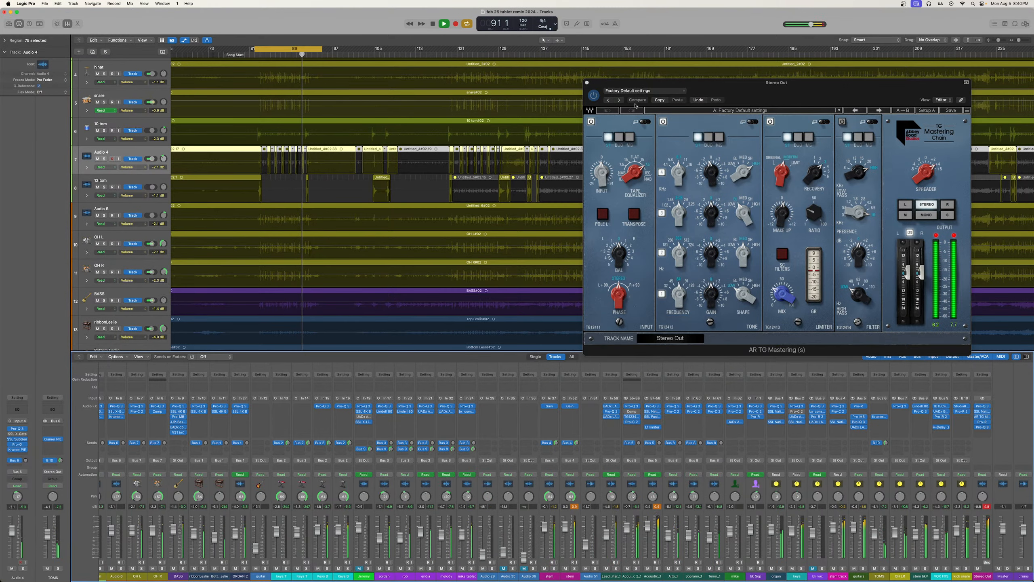
left_click(587, 82)
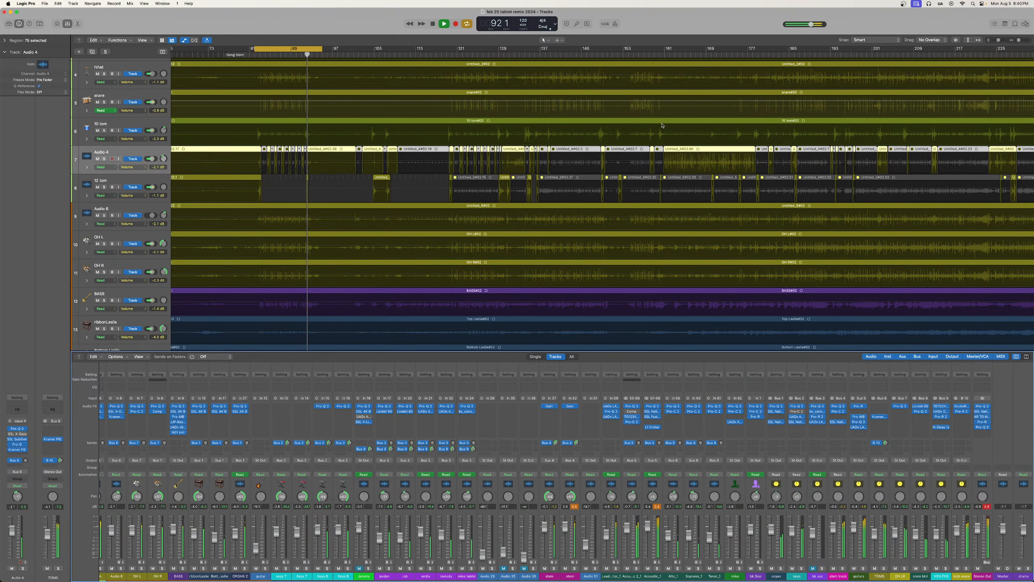
Reopen the Stereo Out's last Pro-Q 3, disable cycle playback and play from about bar 111
left_click(982, 406)
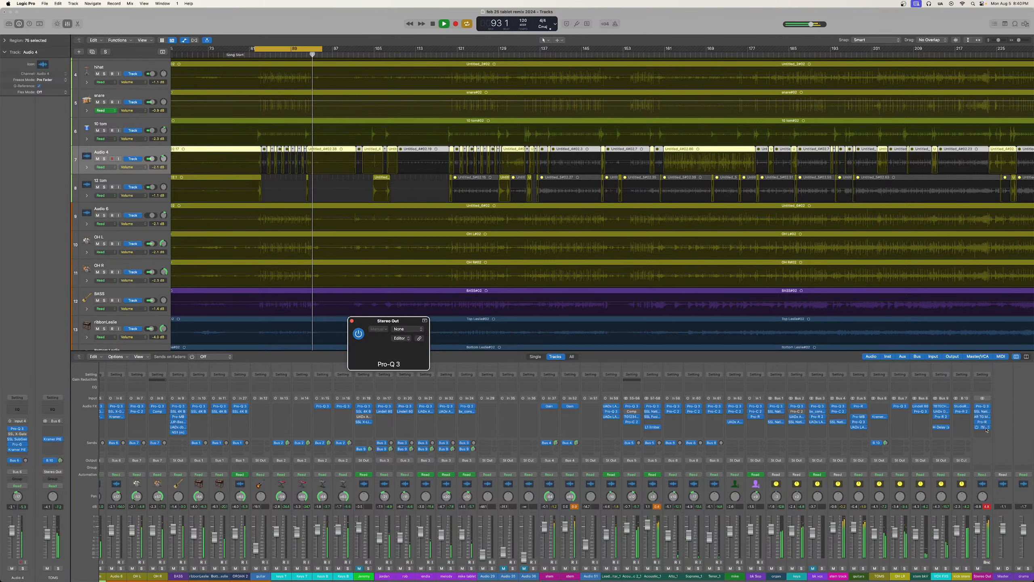
key("c")
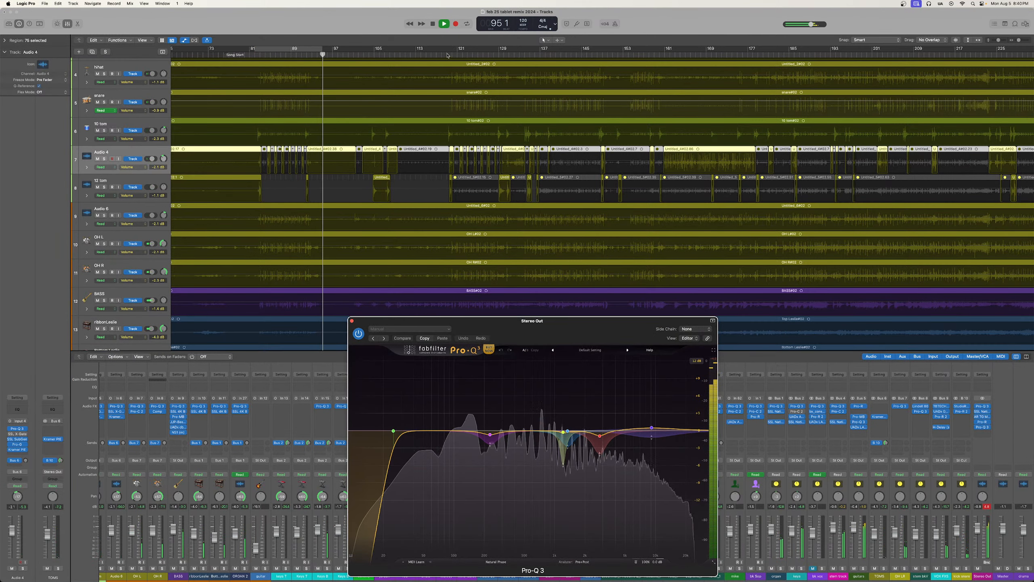
left_click(412, 54)
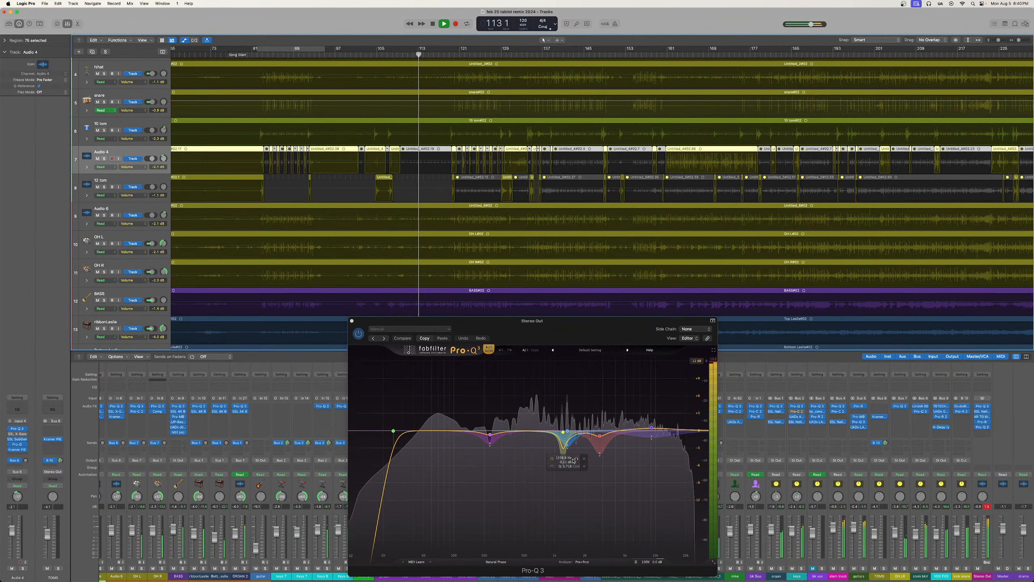
Solo the two neighbouring midrange cut bands of the Stereo Out's Pro-Q 3 in turn to hear them, and close the plug-in
left_click(576, 459)
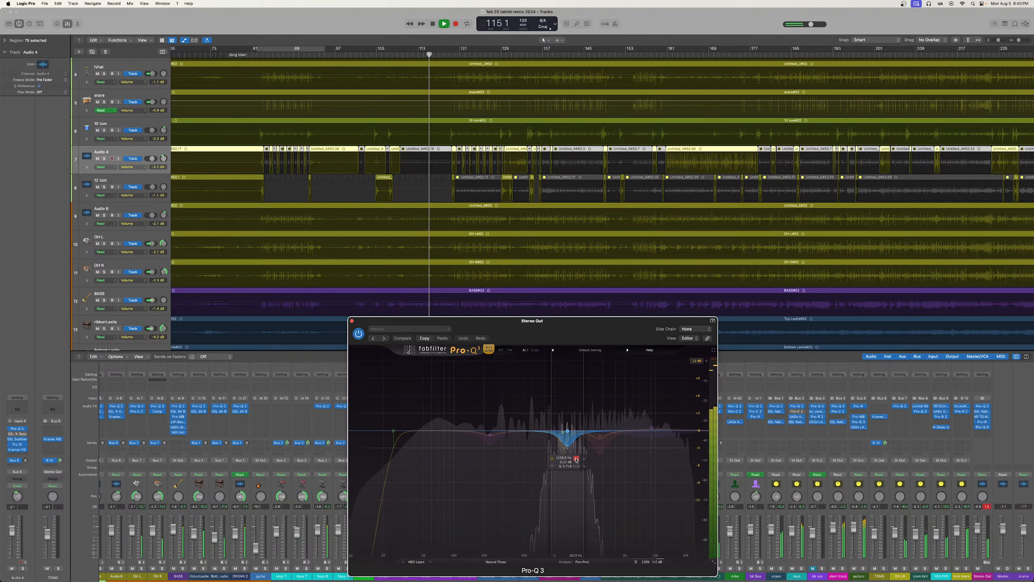
left_click(576, 459)
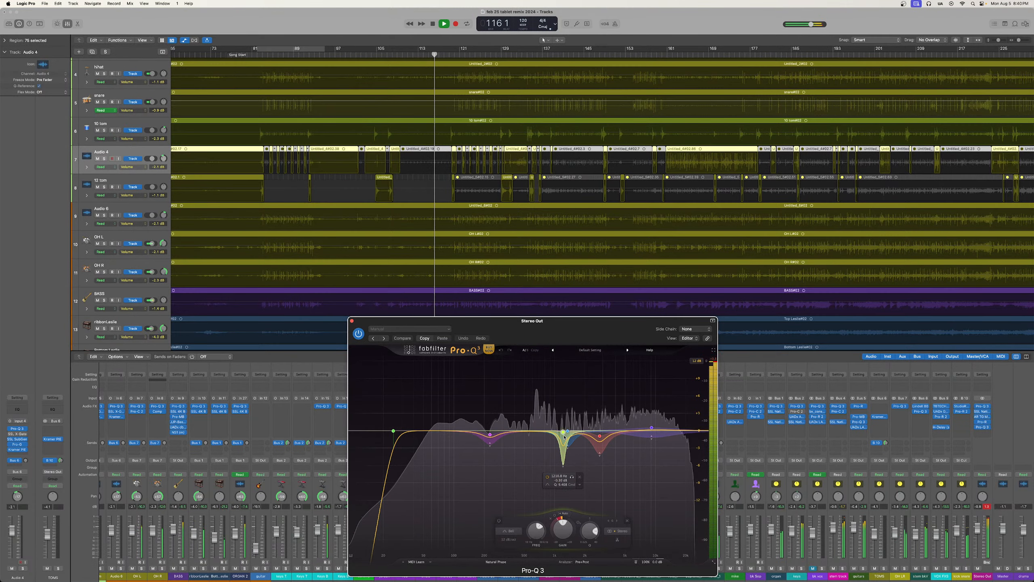
left_click(571, 476)
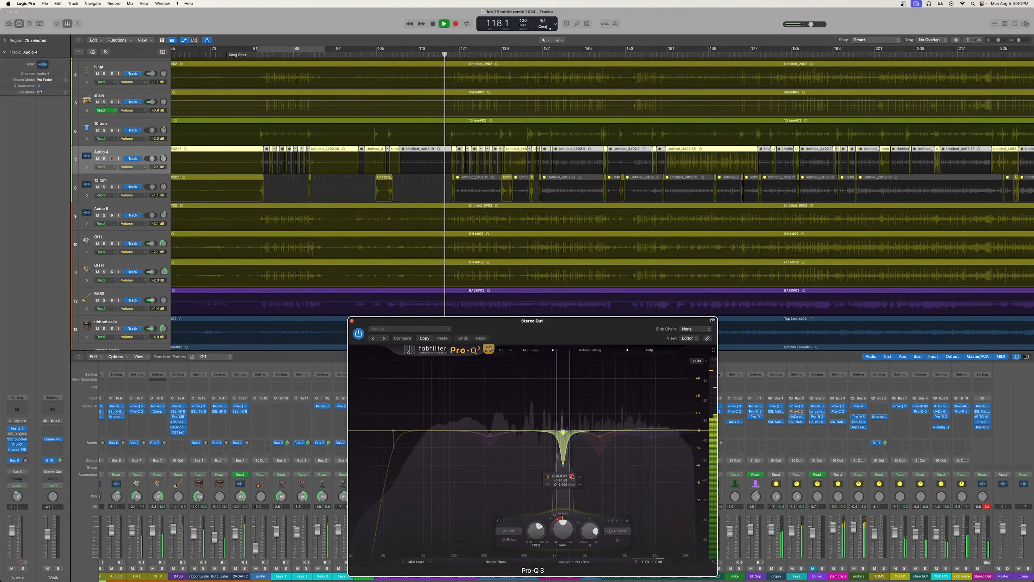
left_click(571, 477)
left_click(352, 322)
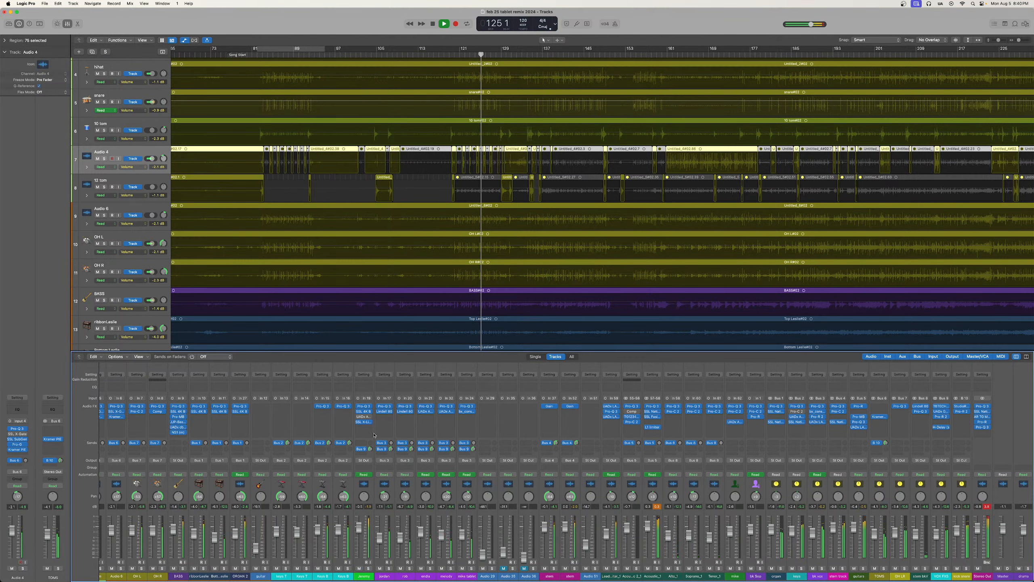
View the UADx API Vision Channel Strip on the green channel beside the last Keys channel, and close it
scroll(358, 428, "left", 2)
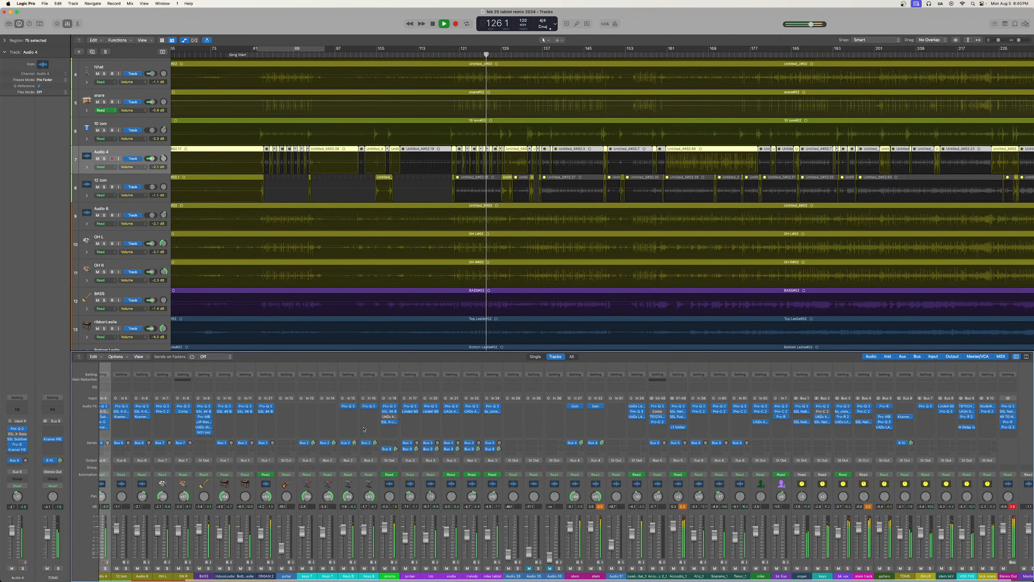
scroll(364, 429, "left", 2)
left_click(430, 417)
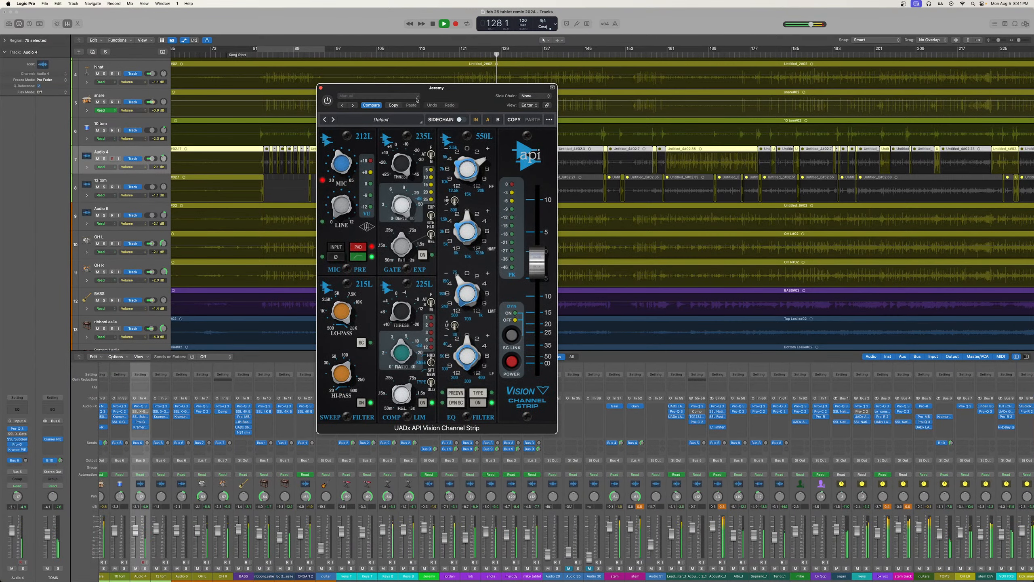
left_click_drag(429, 89, 699, 139)
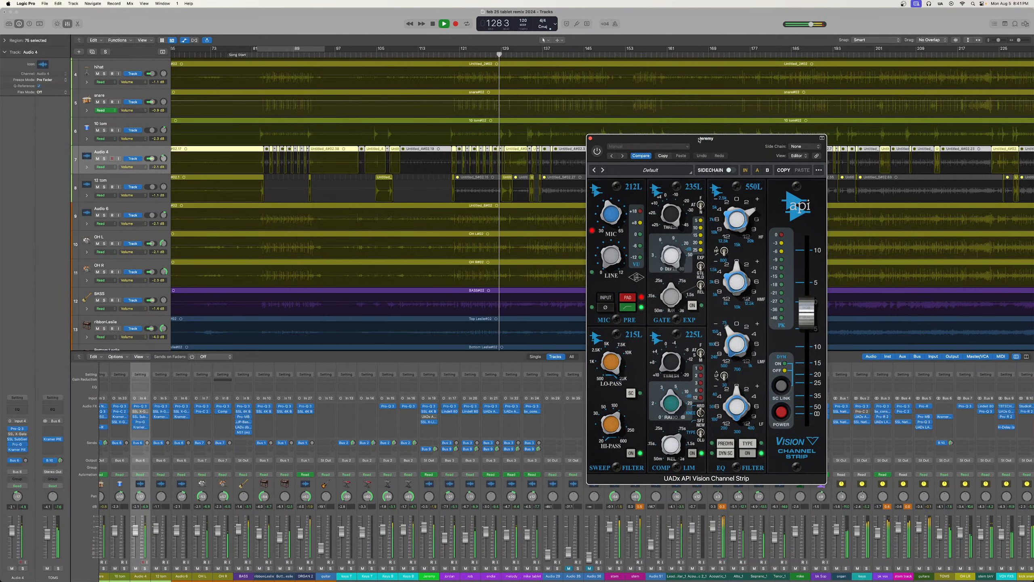
left_click(590, 139)
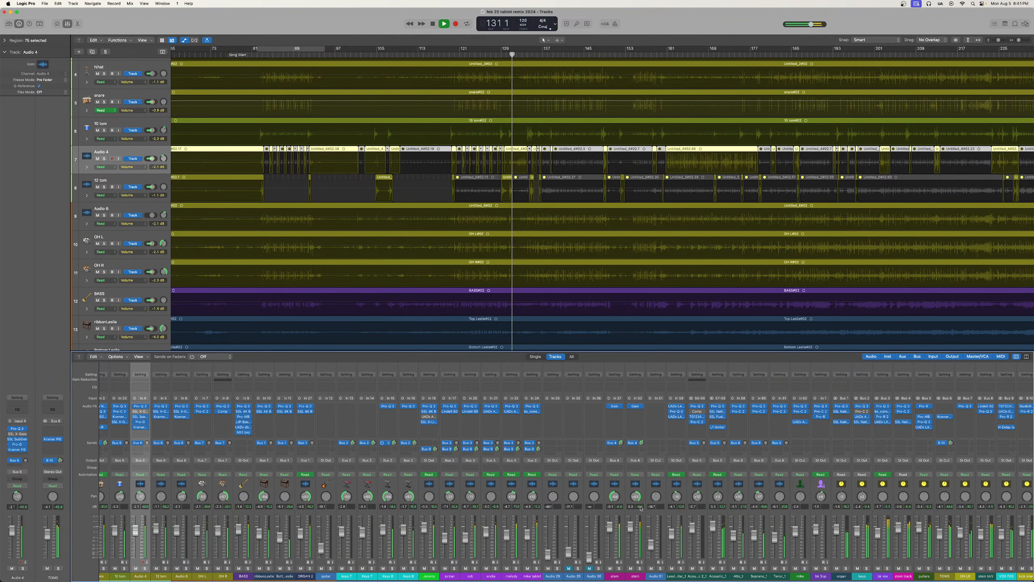
Insert the Waves Vocal Rider Live mono plug-in in the free slot of the green vocal channel beside the last Keys channel
scroll(543, 530, "left", 3)
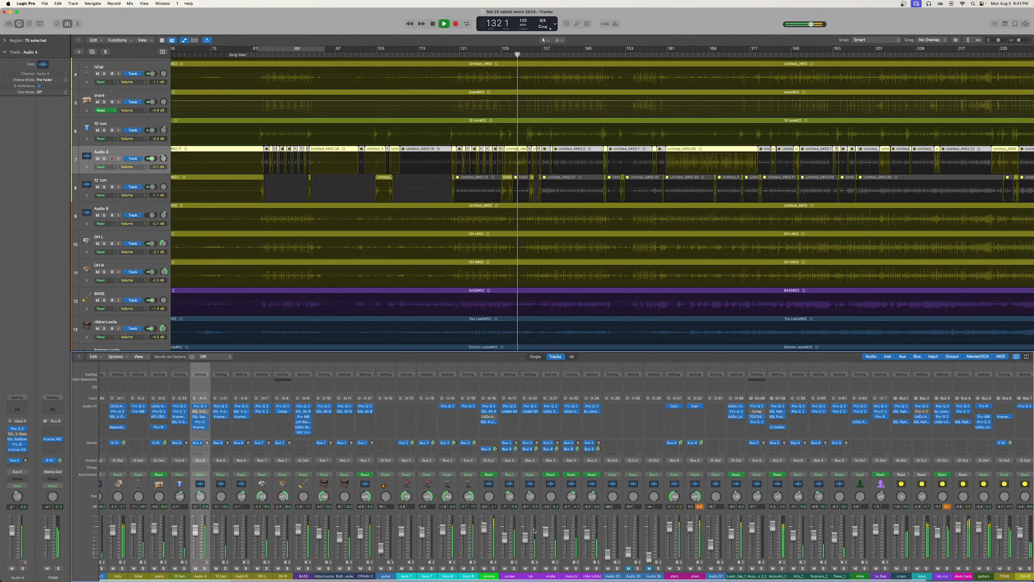
scroll(533, 529, "left", 2)
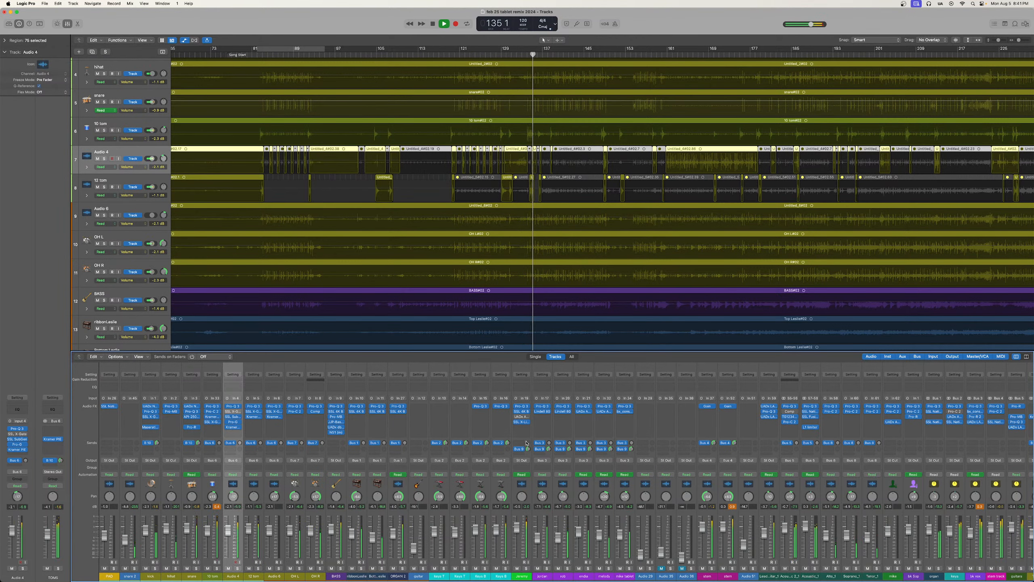
left_click(521, 427)
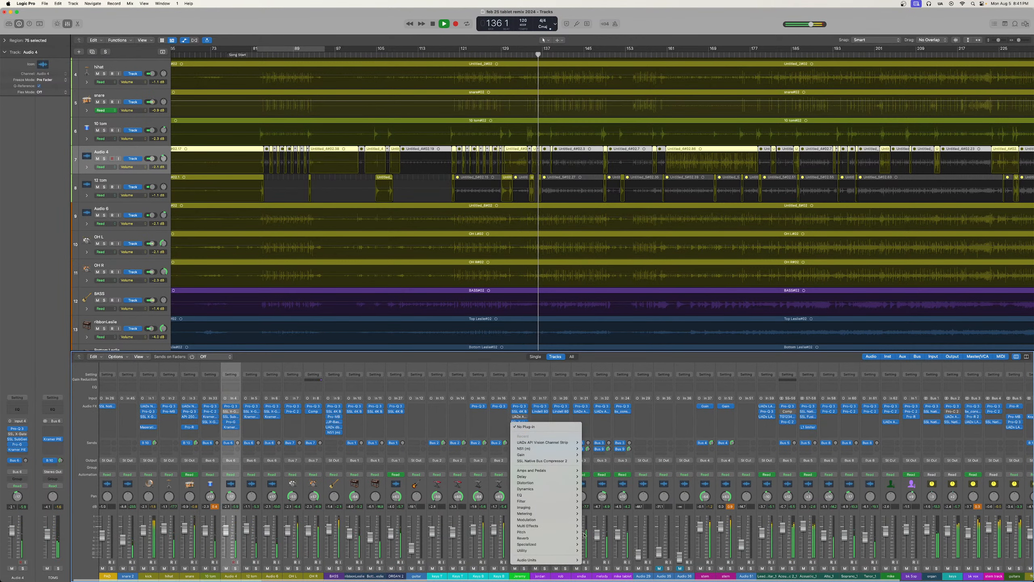
mouse_move(570, 560)
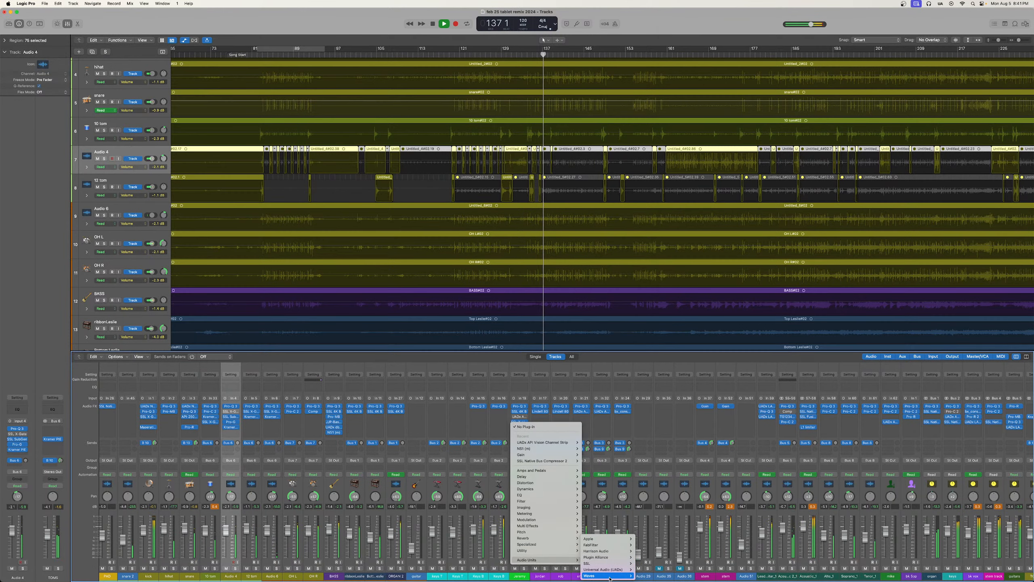
mouse_move(609, 576)
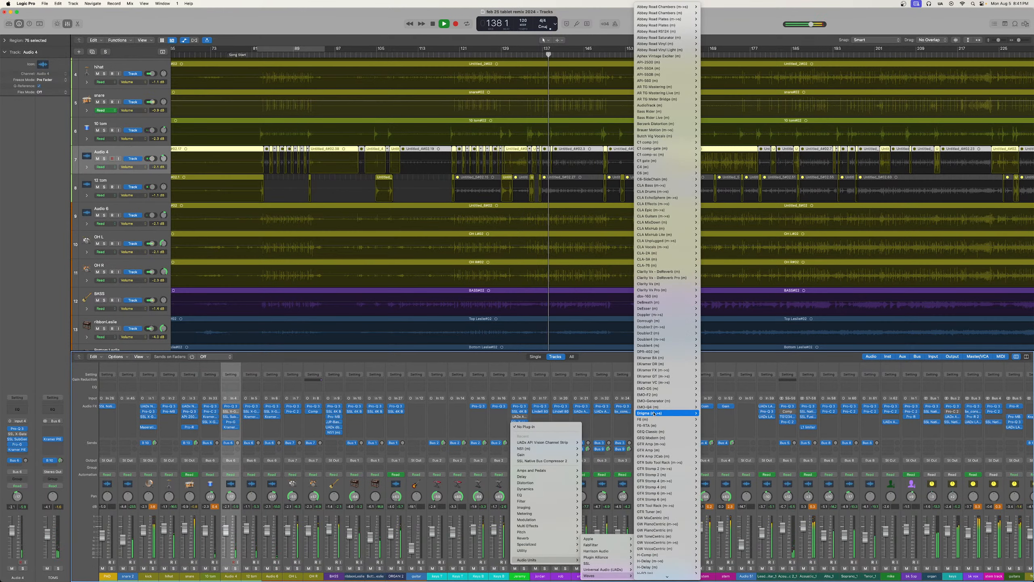
scroll(659, 426, "down", 10)
mouse_move(662, 425)
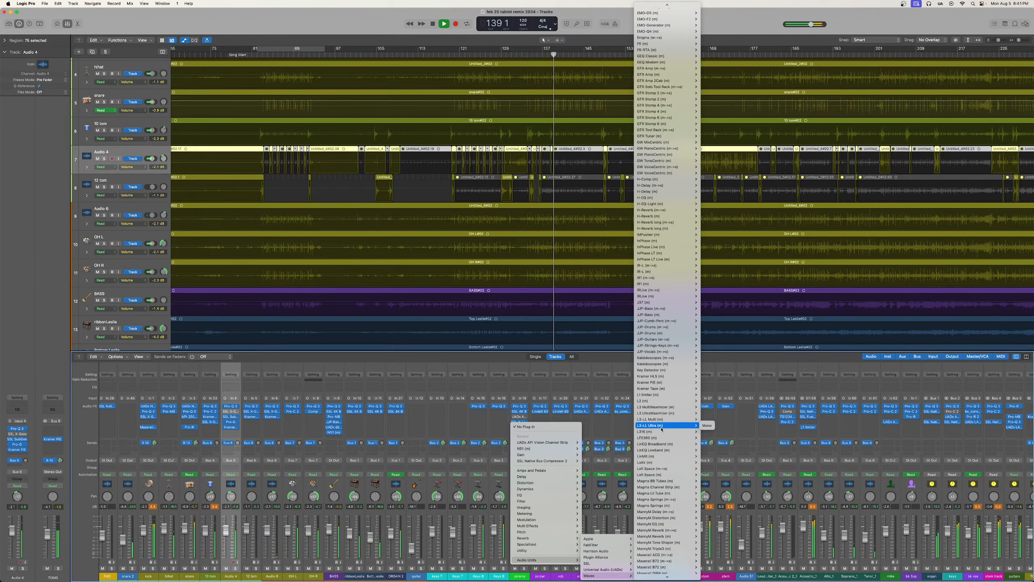
scroll(661, 428, "down", 15)
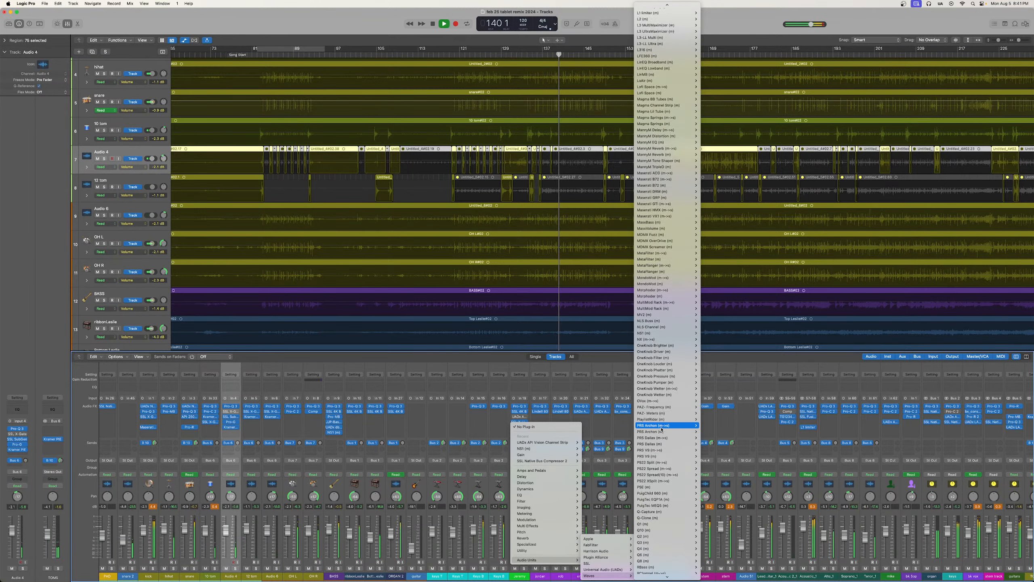
scroll(662, 428, "down", 15)
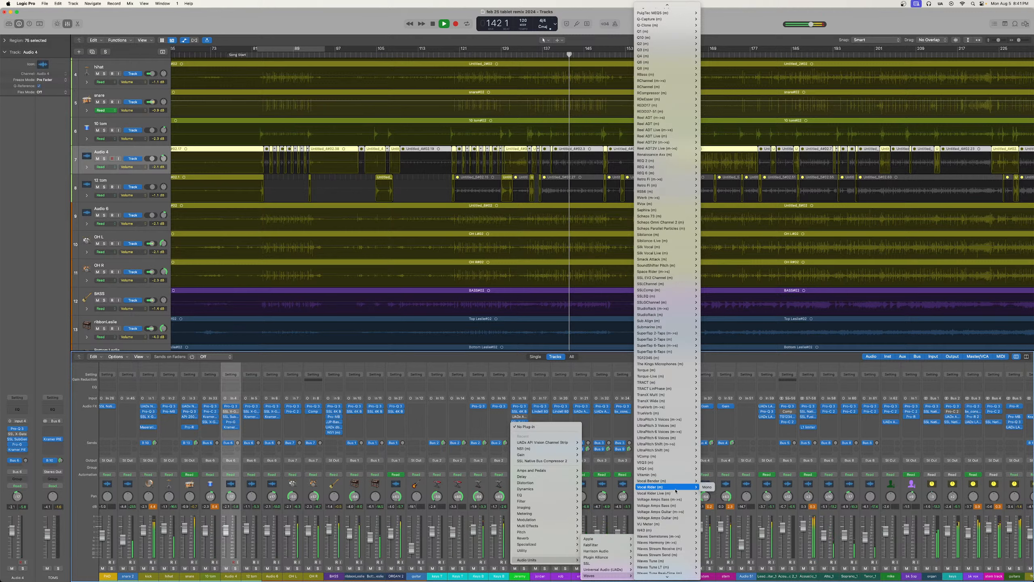
left_click(706, 493)
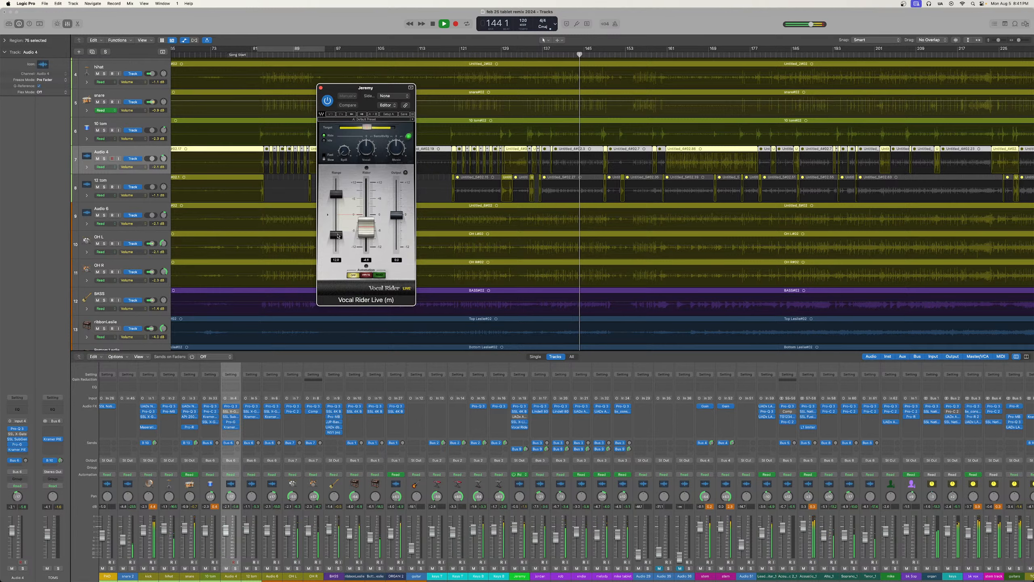
Narrow the Vocal Rider Live's range, raise its target, lower its vocal sensitivity slightly and close the plug-in
left_click_drag(336, 235, 338, 199)
left_click_drag(368, 128, 386, 128)
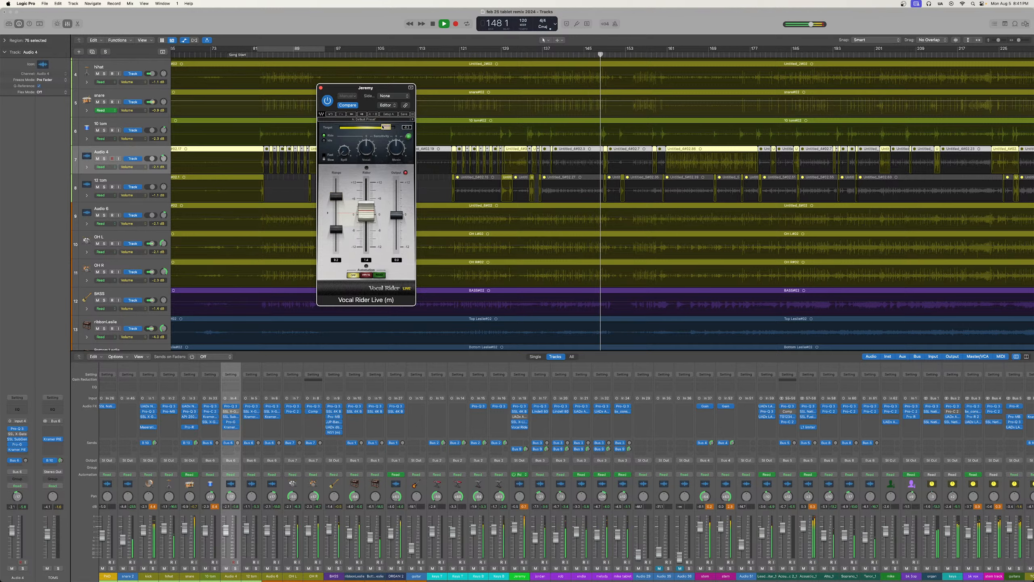
left_click_drag(387, 127, 386, 128)
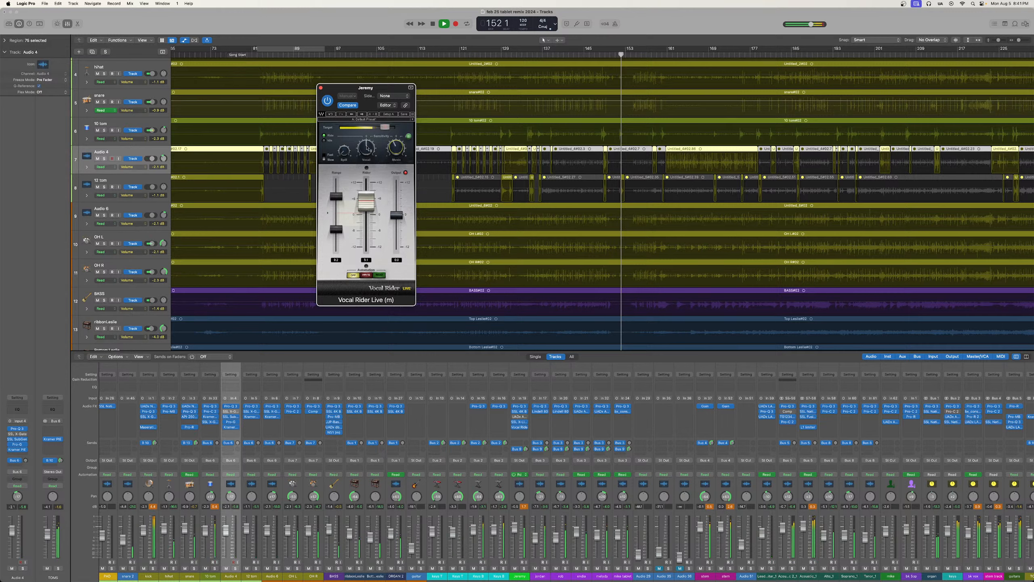
left_click_drag(367, 146, 370, 154)
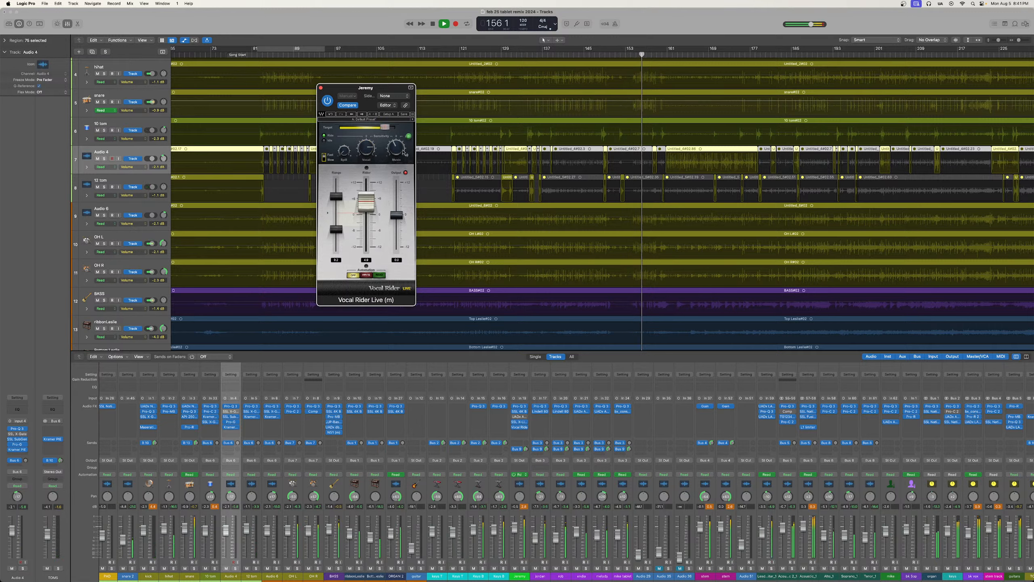
left_click(320, 88)
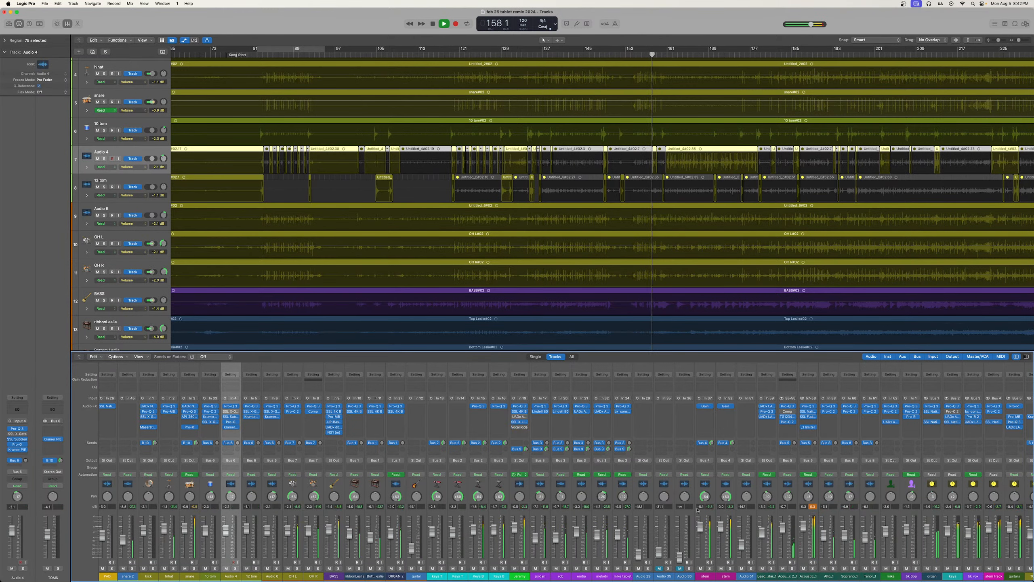
Reopen the green vocal channel's Vocal Rider Live, narrow its riding range further and close it
scroll(677, 512, "right", 5)
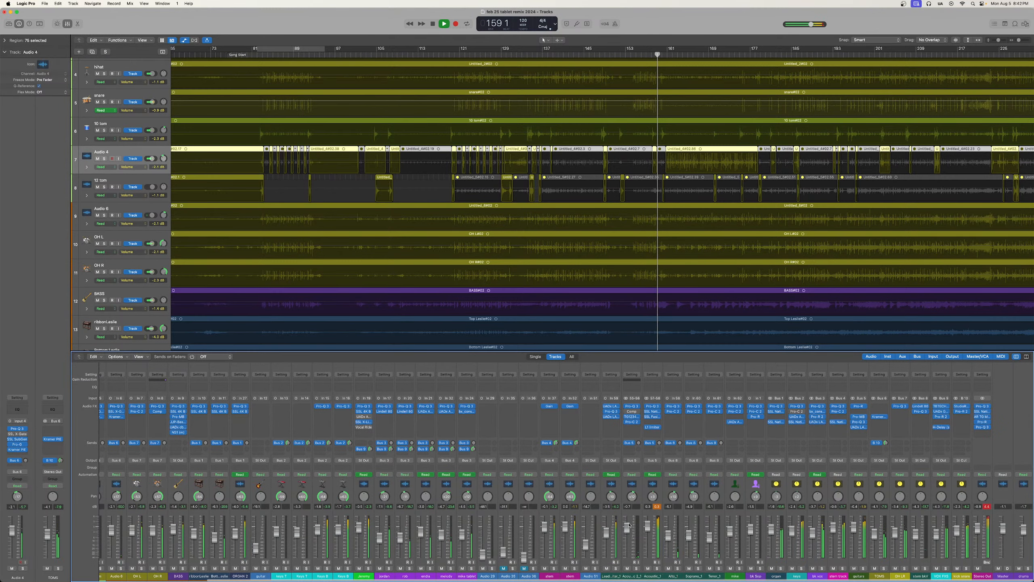
scroll(443, 550, "left", 3)
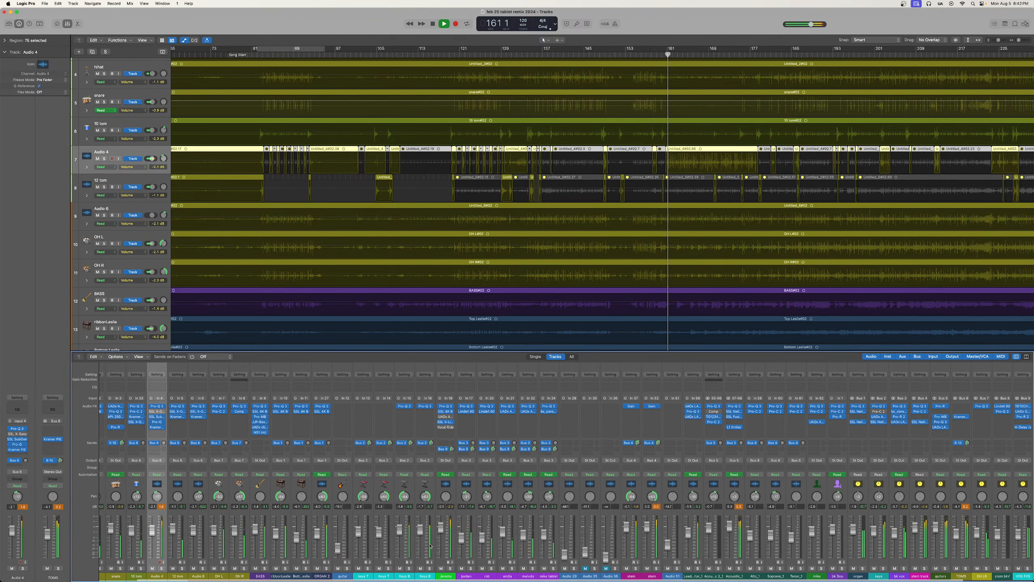
scroll(440, 429, "right", 1)
left_click(440, 429)
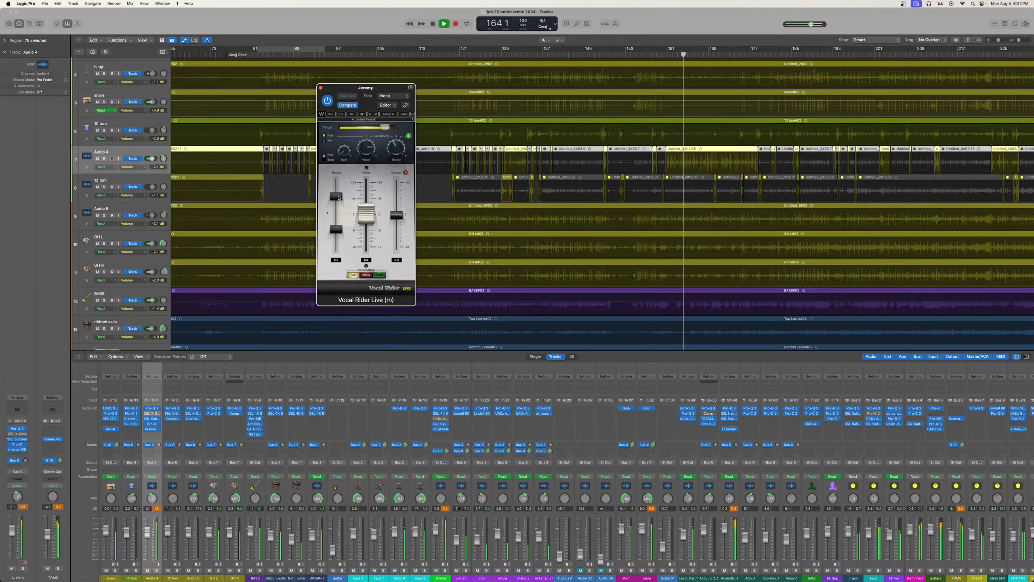
left_click_drag(339, 198, 336, 233)
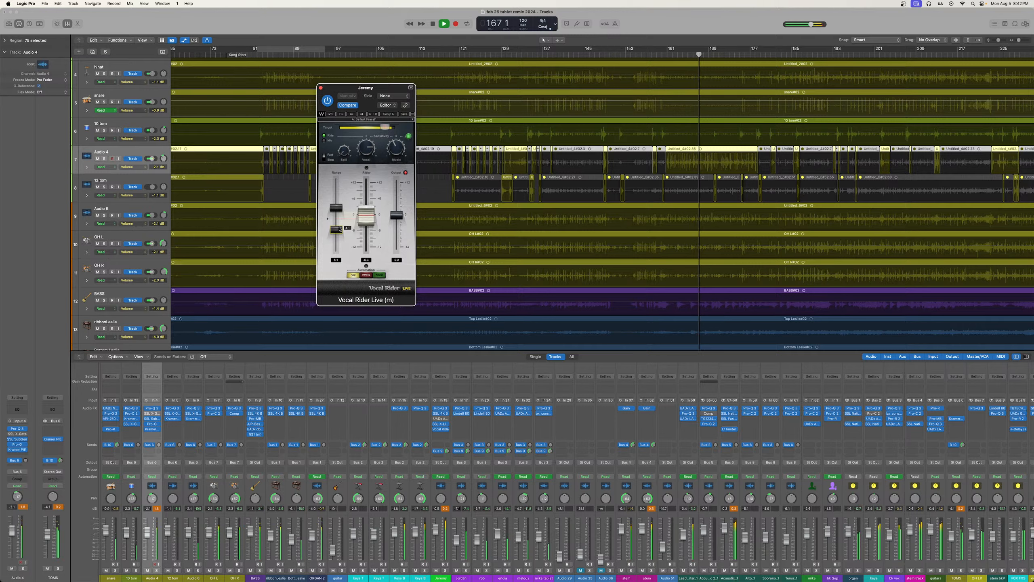
left_click(320, 88)
Solo the bk vox bus, switch the aux channel just after OH LR in and out of the solo to compare, and clear the solos
scroll(818, 521, "right", 5)
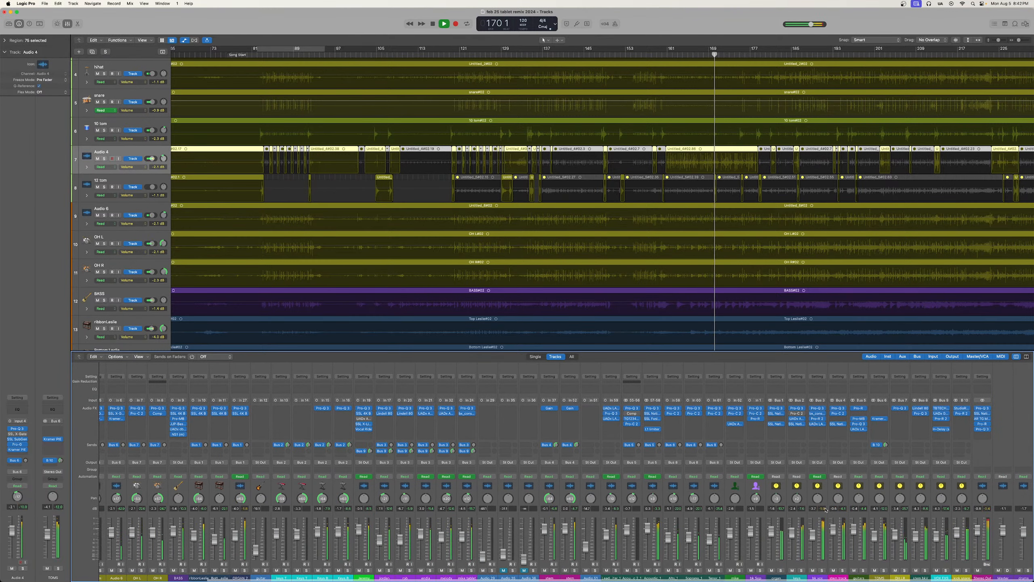
left_click(925, 570)
left_click(925, 570)
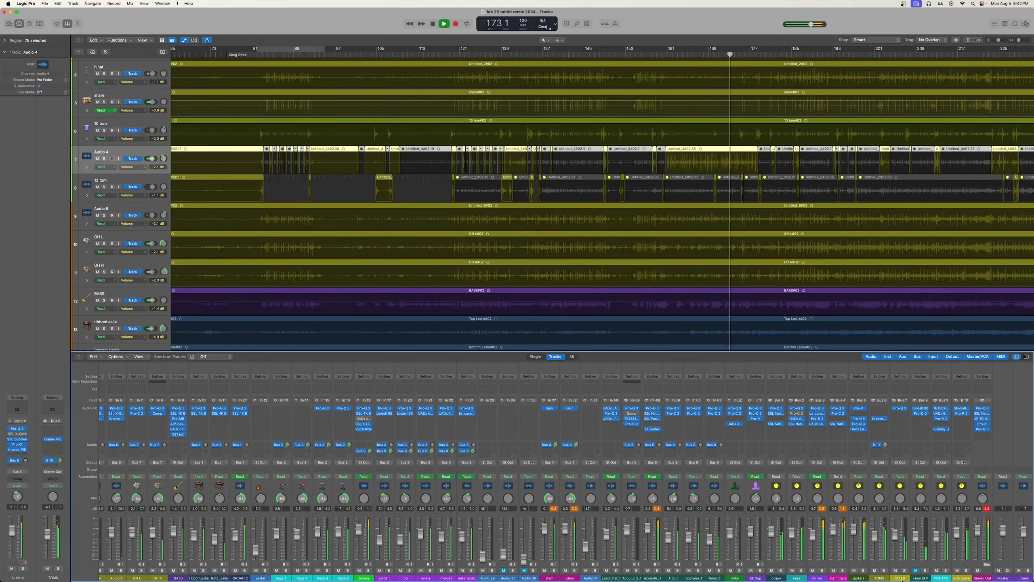
left_click(822, 571)
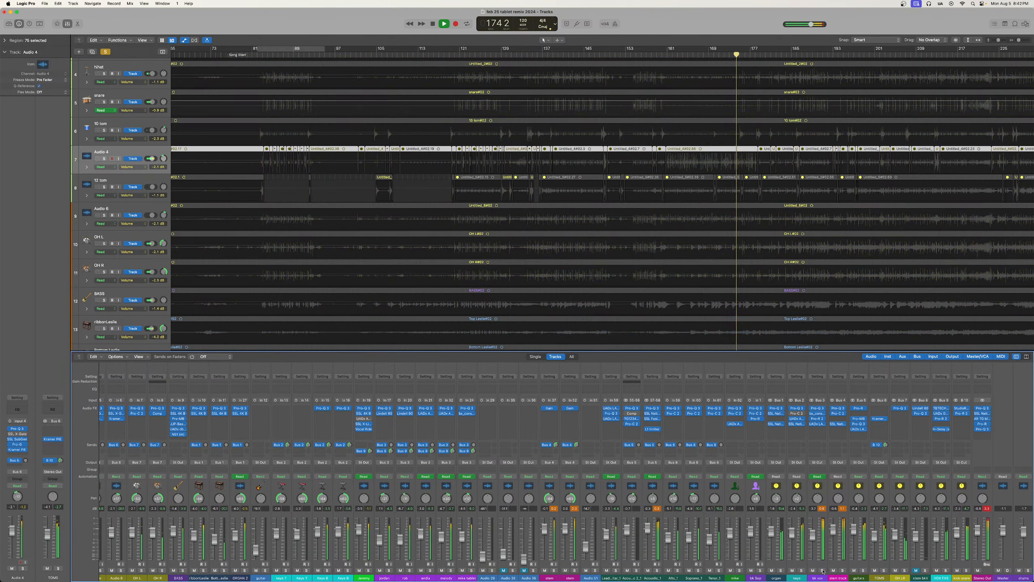
left_click(925, 570)
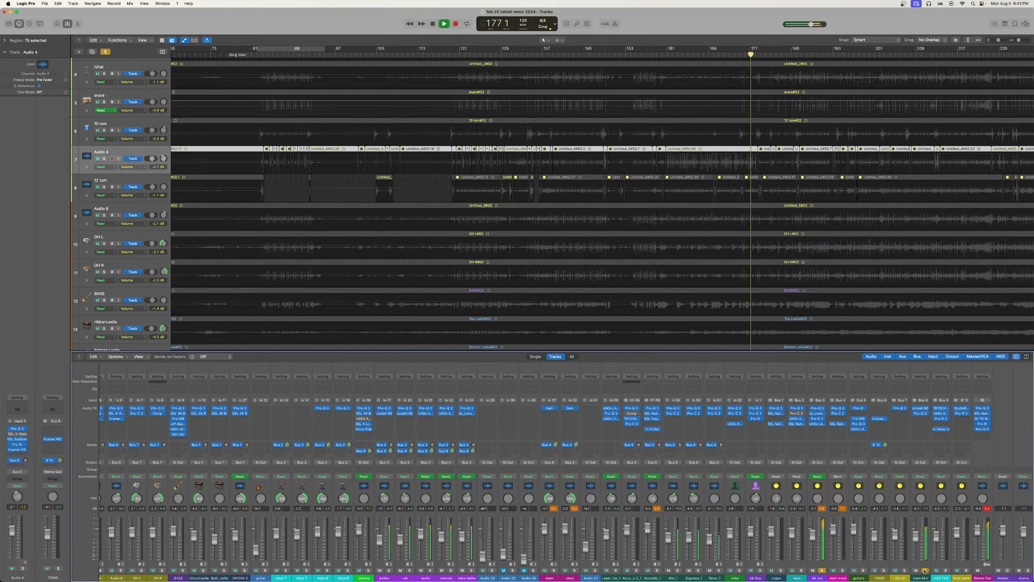
left_click(760, 570)
left_click(925, 570)
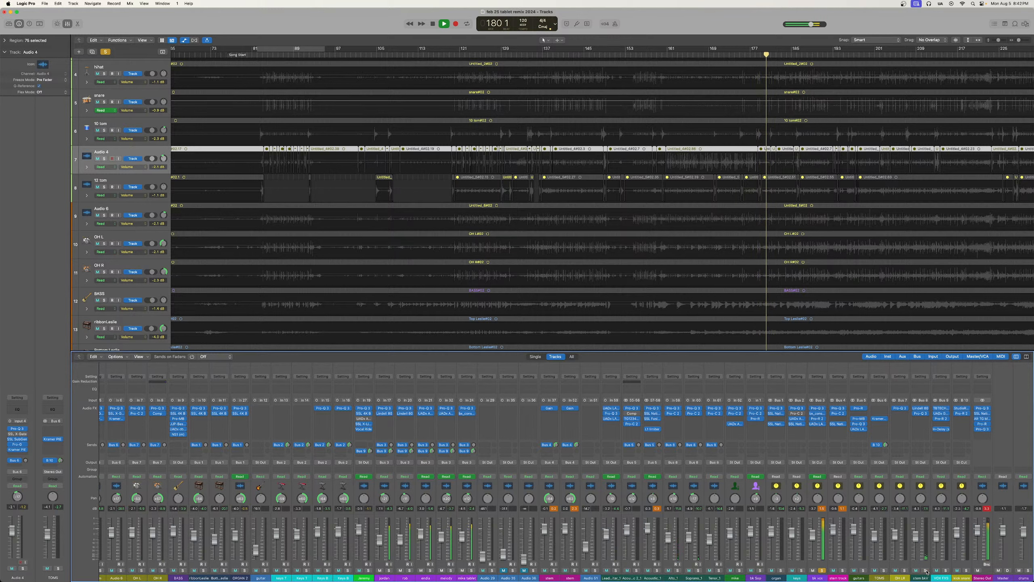
left_click(924, 570)
left_click(822, 571)
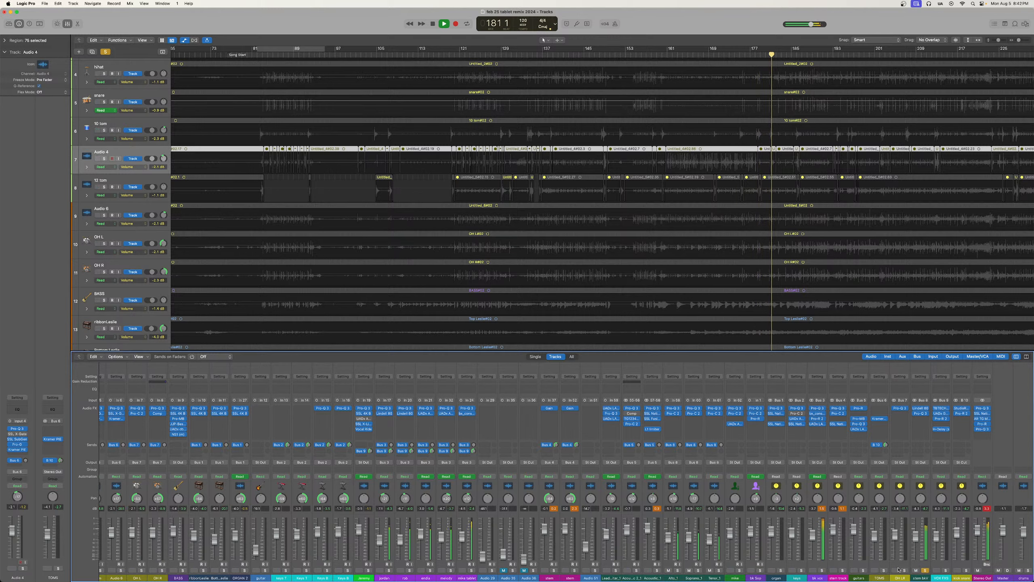
left_click(925, 571)
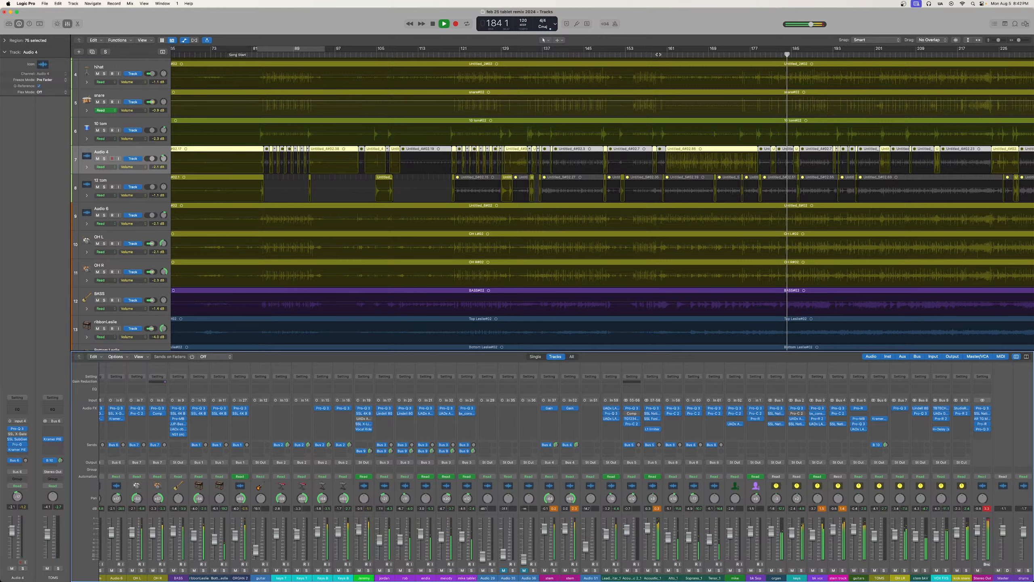
Mute the bk vox bus and the green vocal channel, and play from about bar 155
left_click(813, 570)
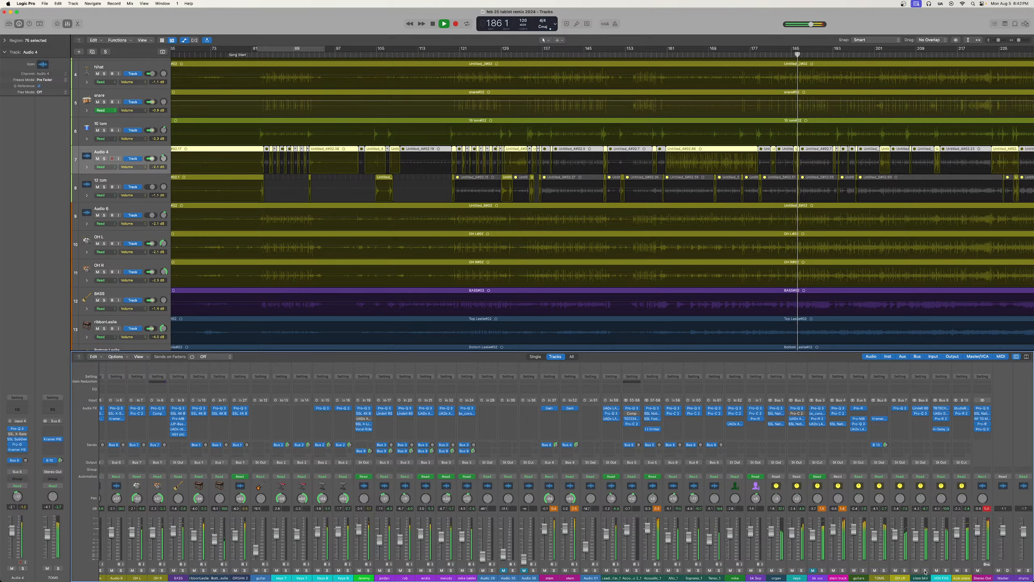
left_click(359, 571)
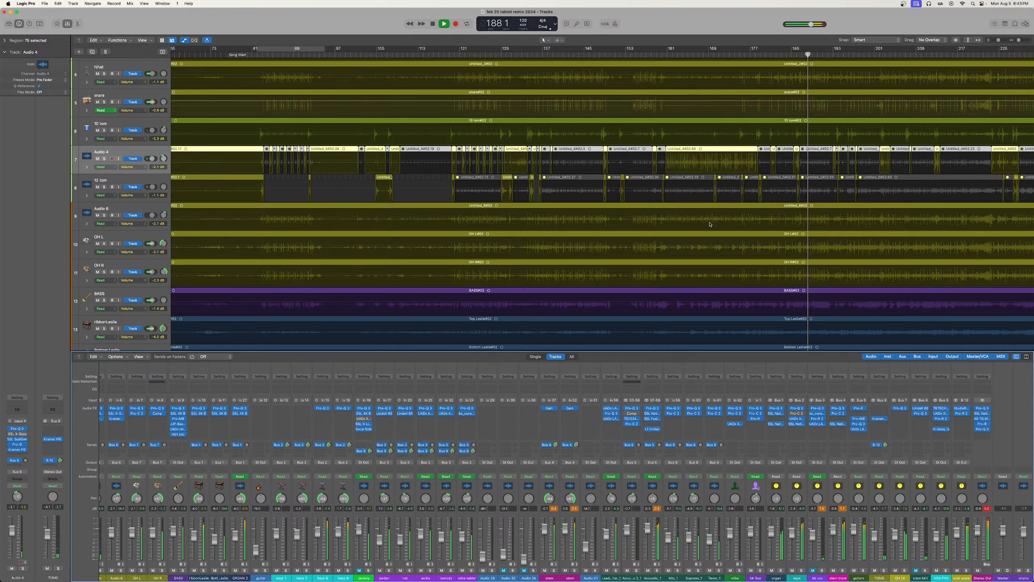
left_click(637, 53)
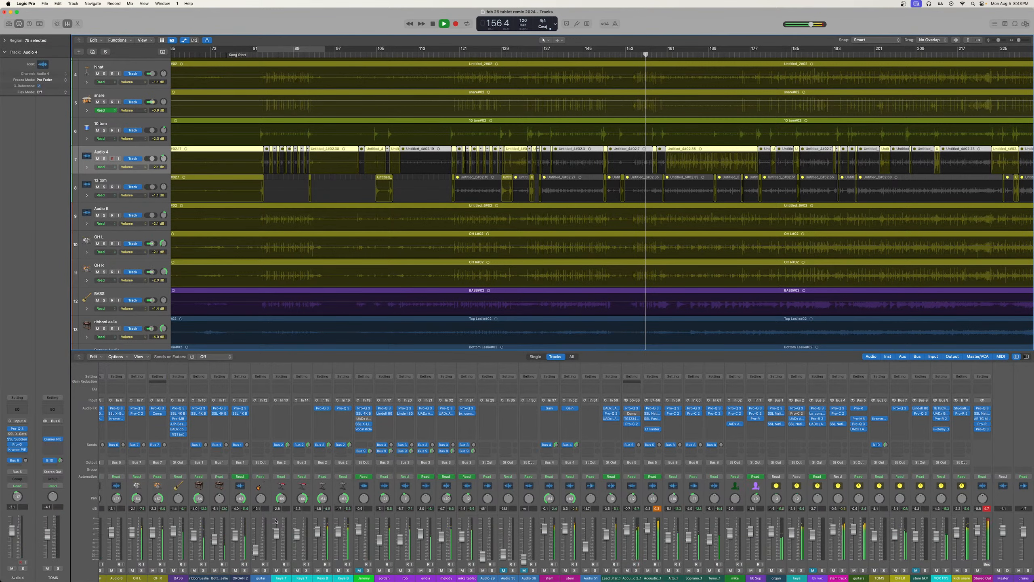
Solo the Audio 4 channel and open its Pro-Q 3, SSL SubGen, Pro-G and Kramer PIE plug-ins
scroll(276, 520, "left", 2)
scroll(276, 521, "right", 1)
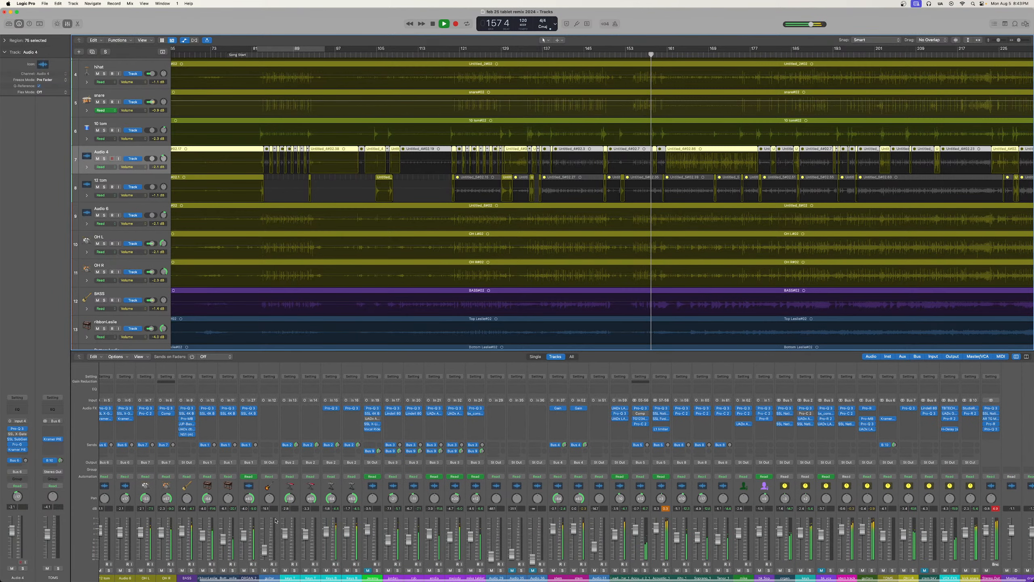
scroll(269, 522, "left", 5)
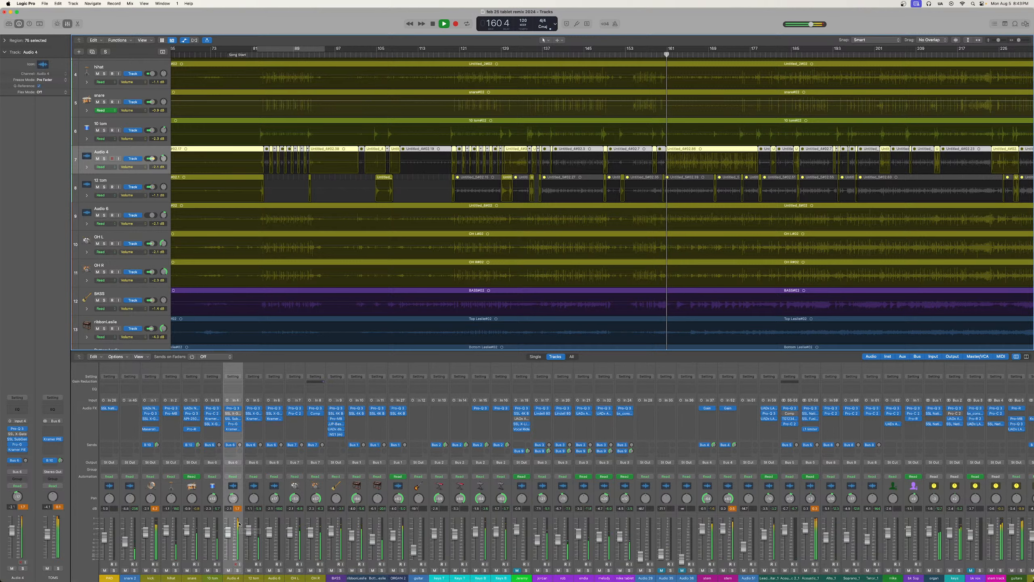
left_click(238, 570)
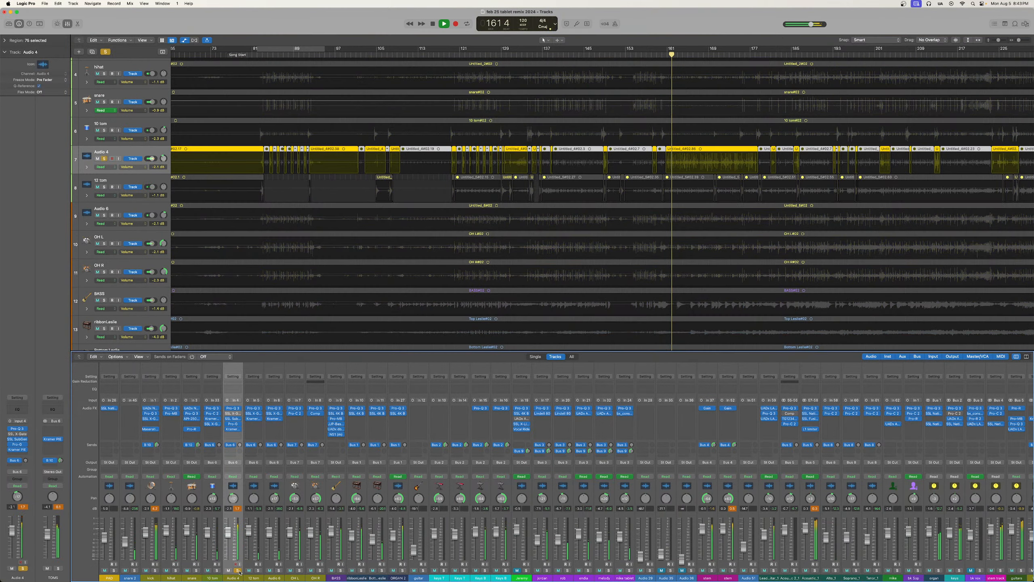
left_click(233, 408)
left_click(233, 418)
left_click(234, 424)
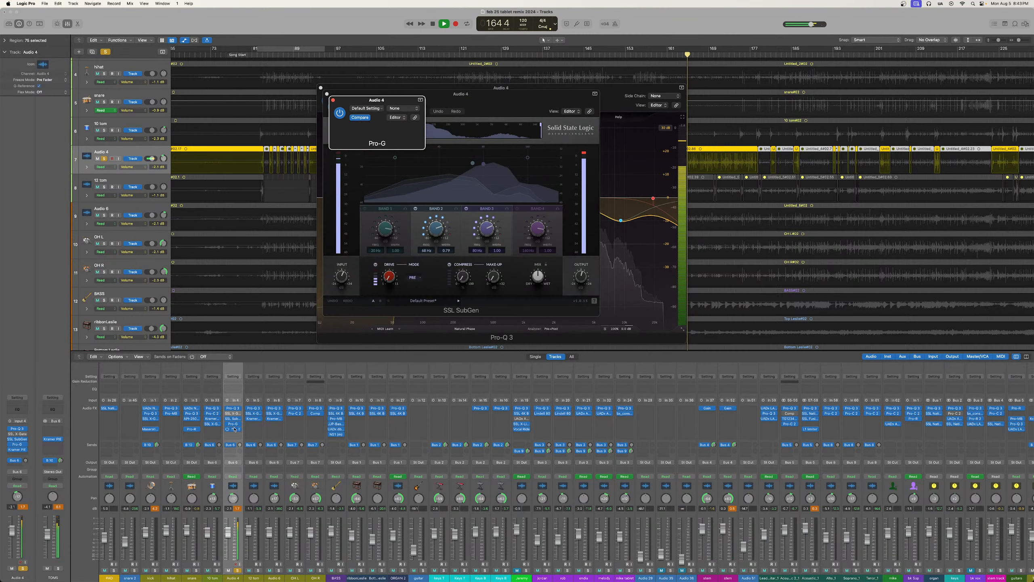
left_click(234, 429)
Spread out the Pro-G and Kramer PIE windows and cycle playback over about bars 161 to 177
left_click(467, 215)
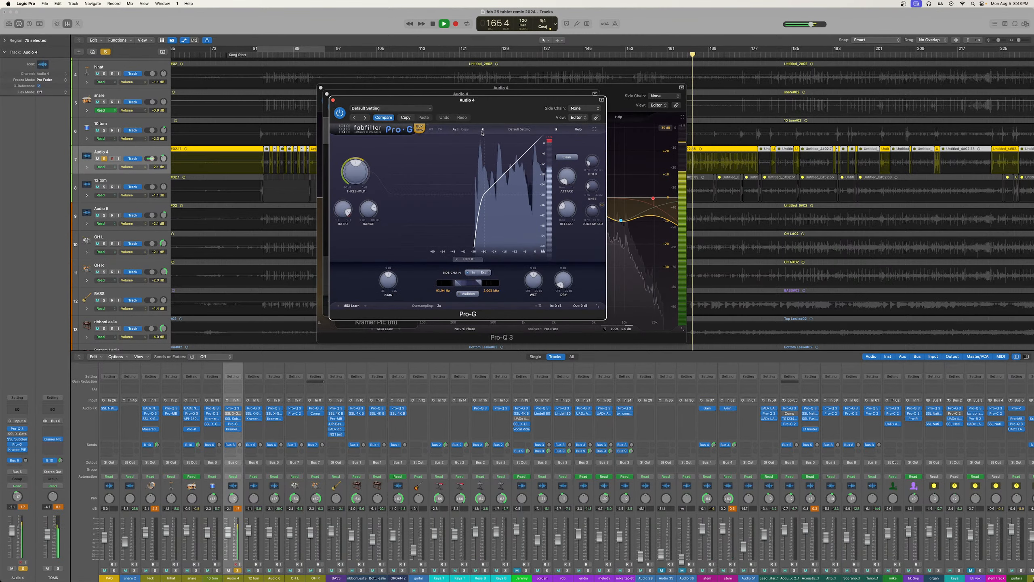
left_click_drag(488, 102, 700, 282)
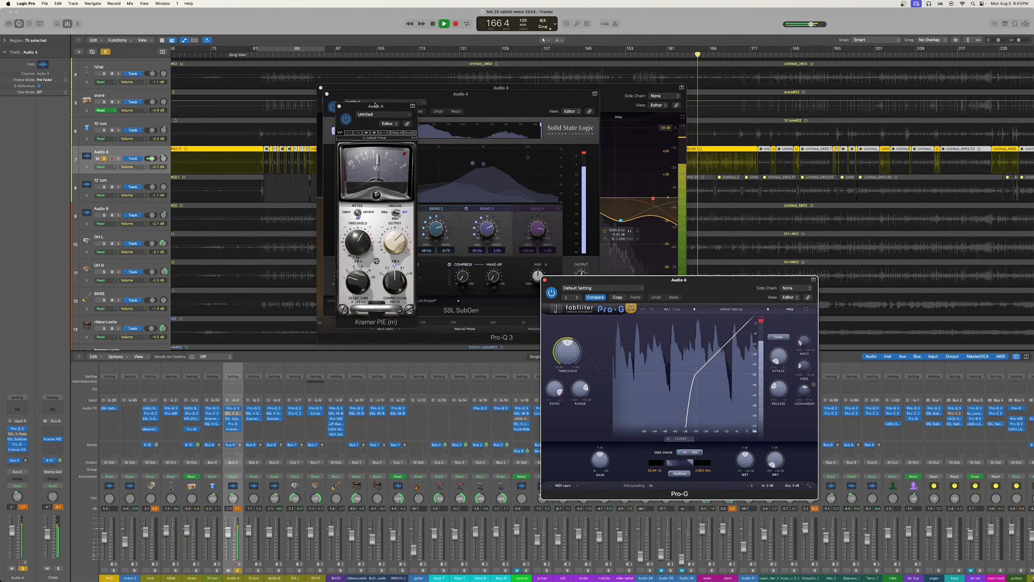
left_click_drag(374, 105, 141, 143)
scroll(697, 57, "left", 4)
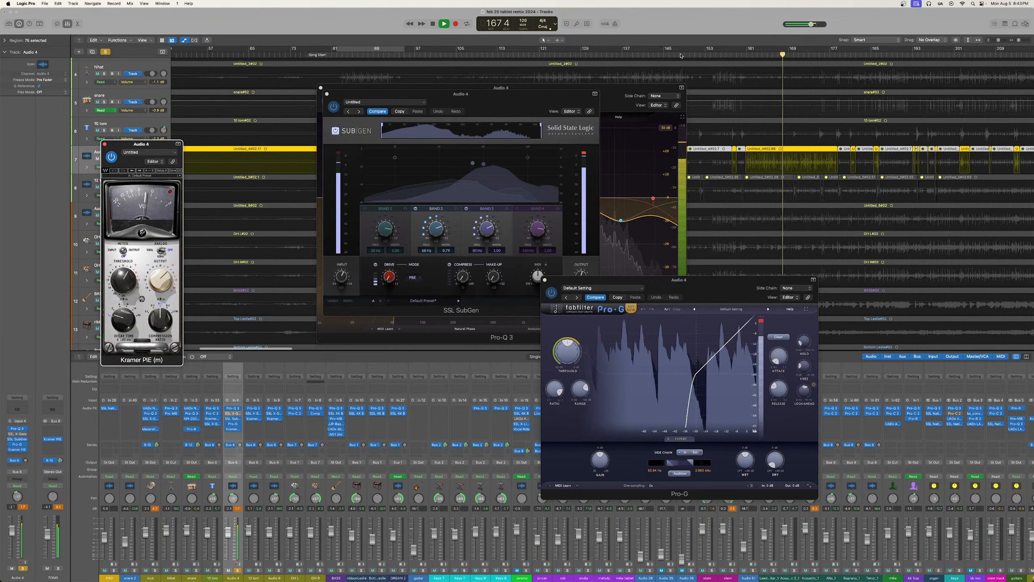
left_click_drag(749, 52, 837, 57)
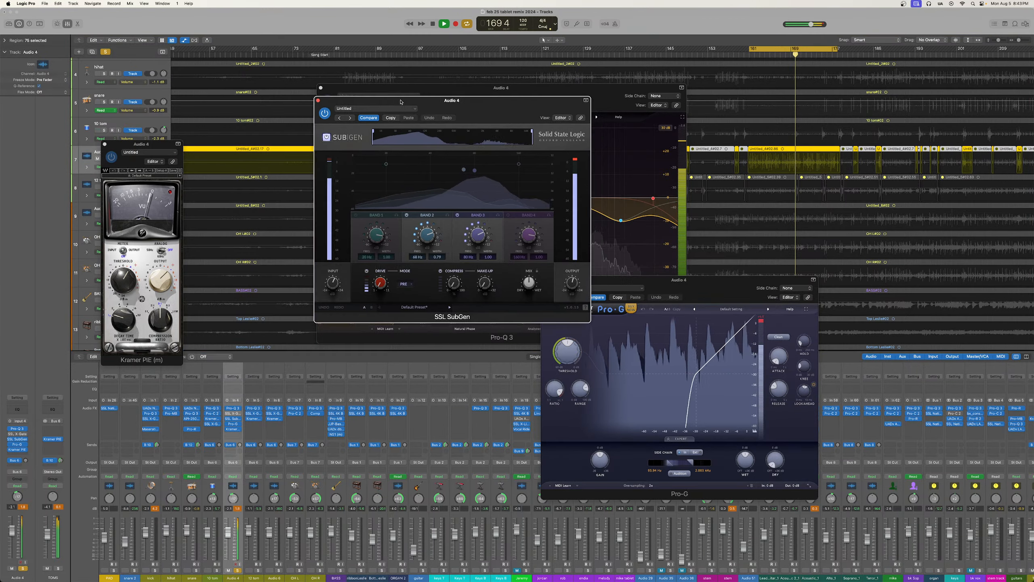
Move the SSL SubGen window clear of Pro-Q 3 and bypass Pro-Q 3, Kramer PIE, Pro-G and SubGen on Audio 4
left_click_drag(408, 96, 243, 262)
left_click(327, 101)
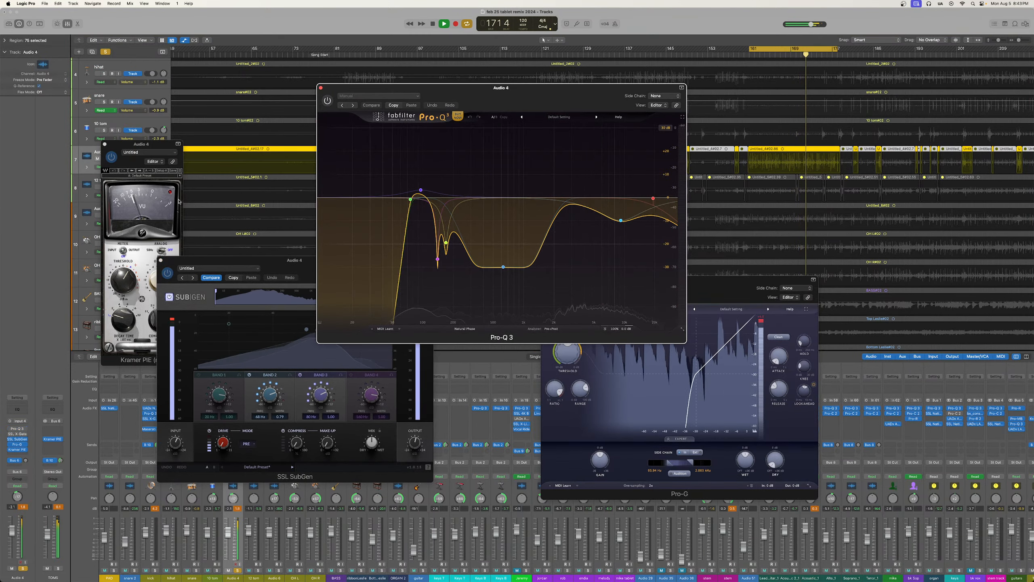
left_click(121, 215)
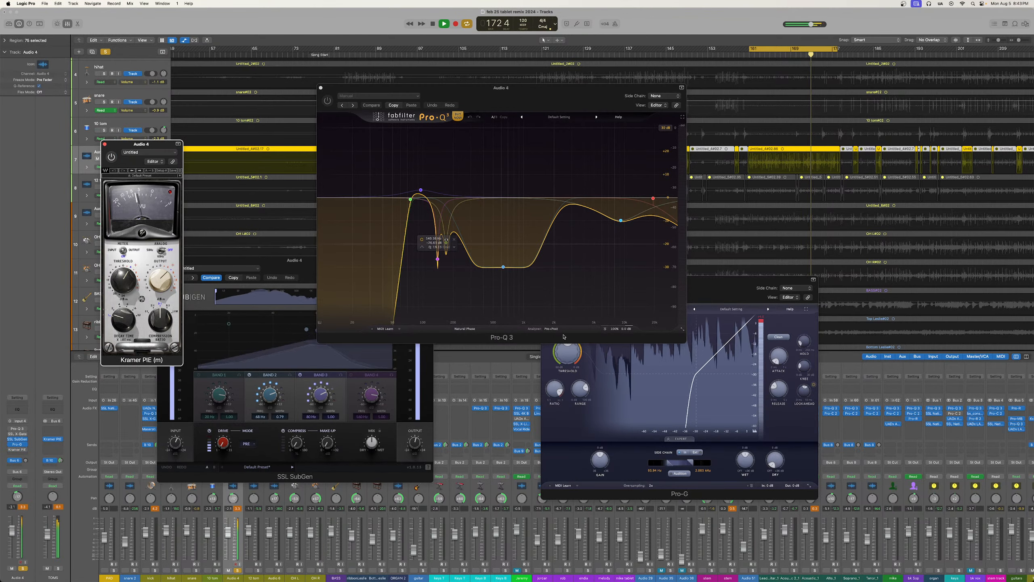
left_click(569, 388)
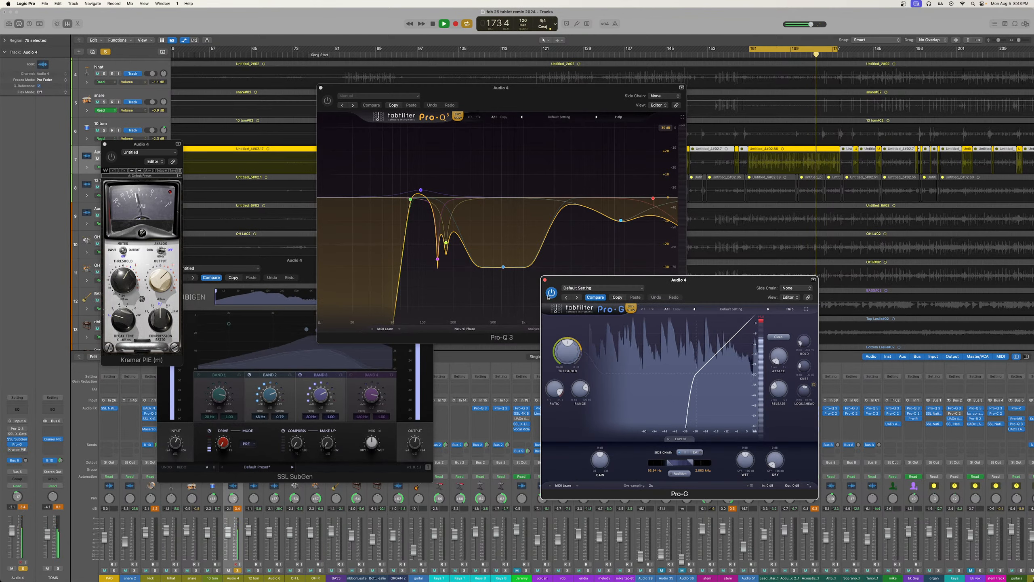
left_click(324, 471)
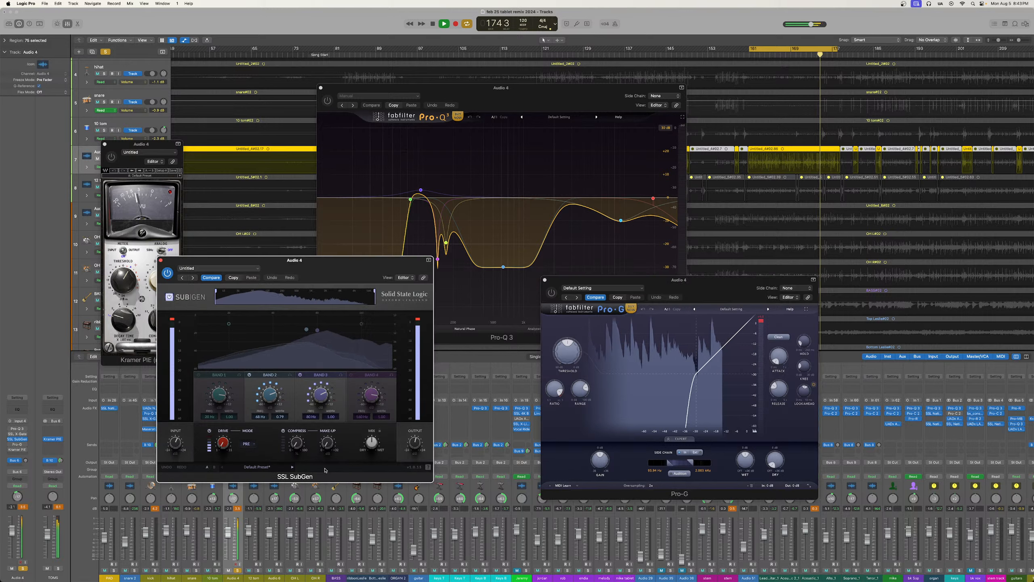
left_click(167, 274)
left_click_drag(358, 265, 404, 319)
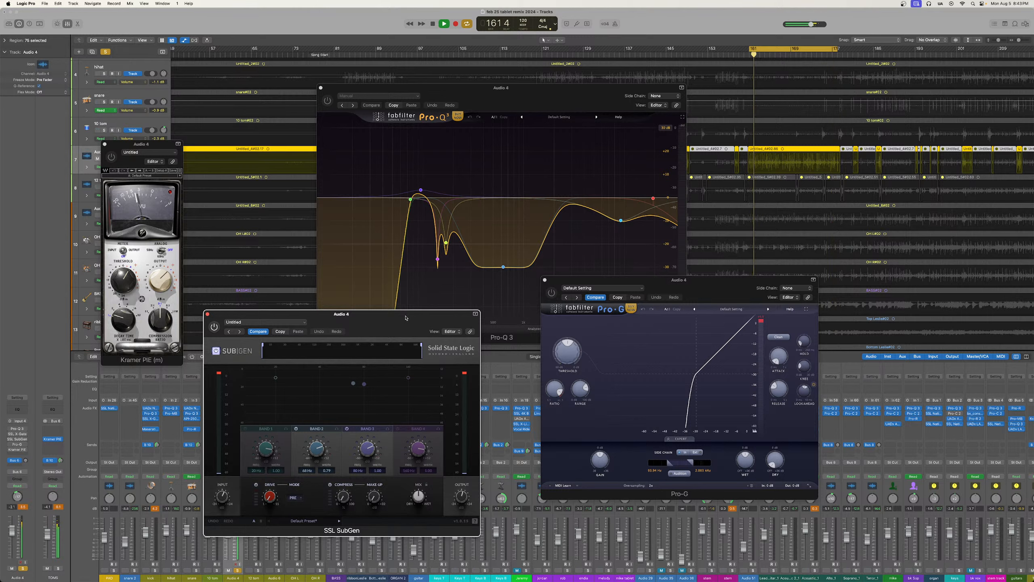
Switch Pro-Q 3 in and out to compare, and solo the neighbouring drum channels along with Audio 4
left_click(327, 101)
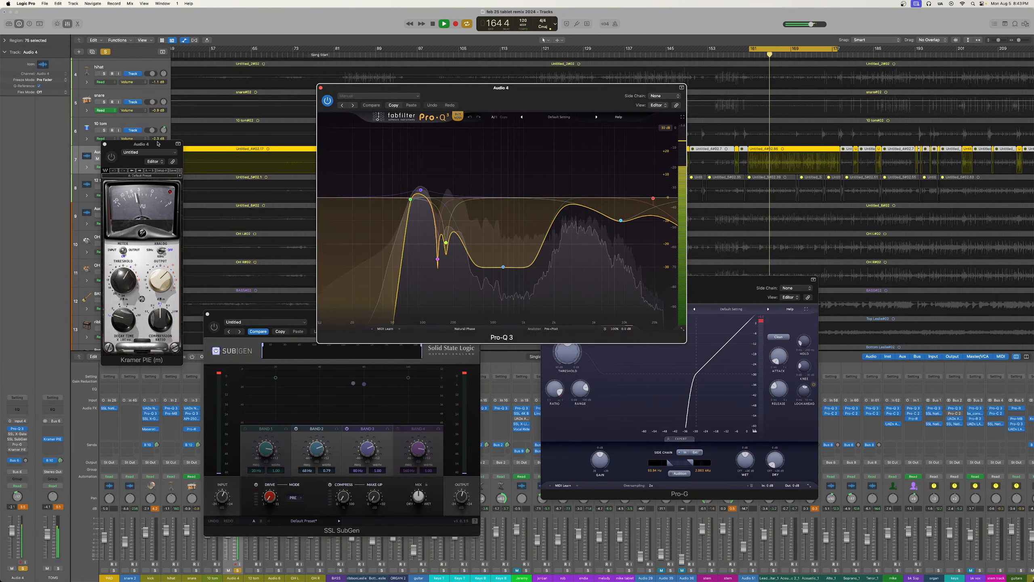
left_click(328, 100)
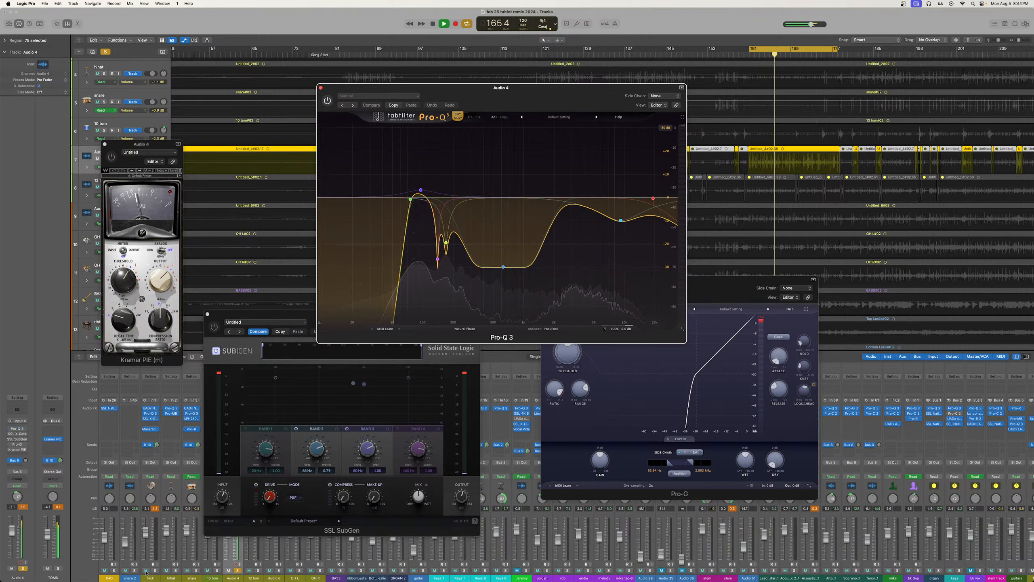
left_click_drag(156, 570, 311, 565)
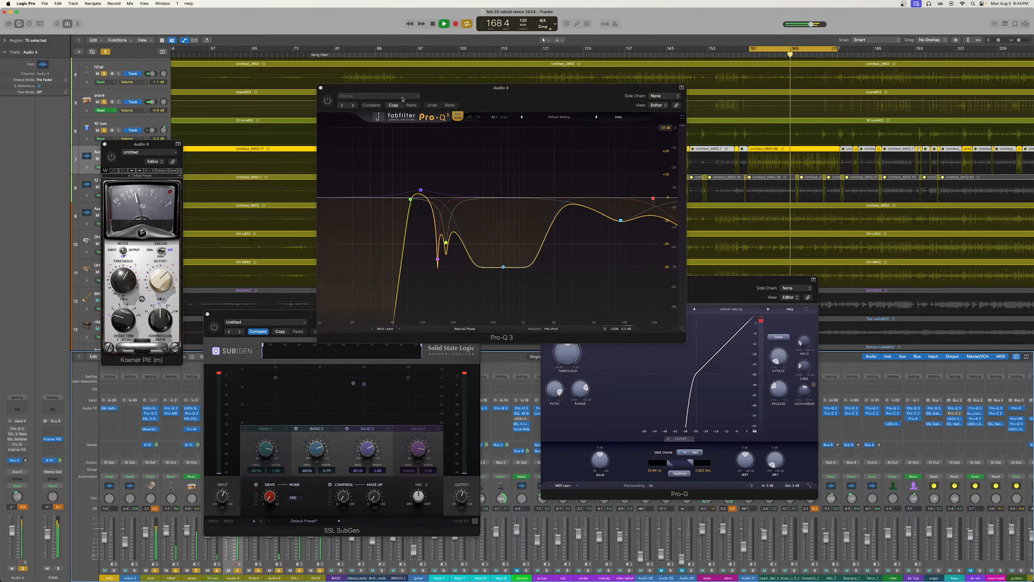
Re-enable Pro-Q 3, Kramer PIE and Pro-G on Audio 4, and fine-tune the Pro-G threshold
left_click(327, 100)
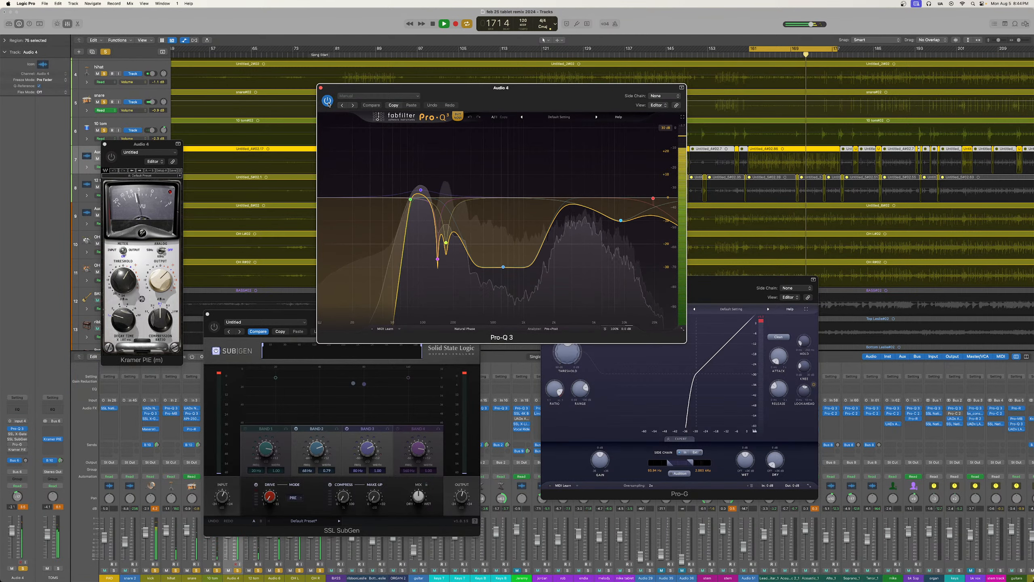
left_click(112, 161)
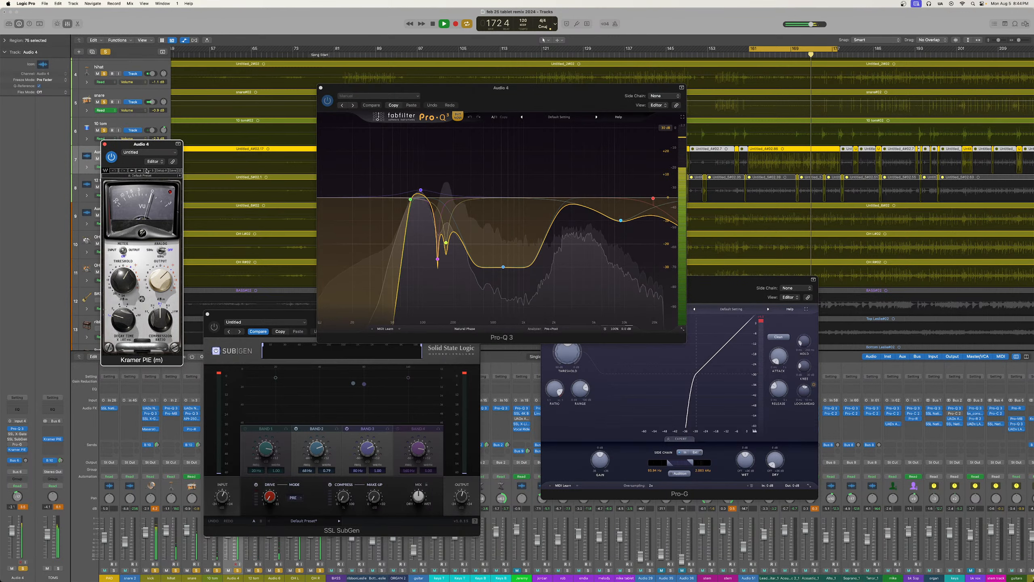
left_click(580, 457)
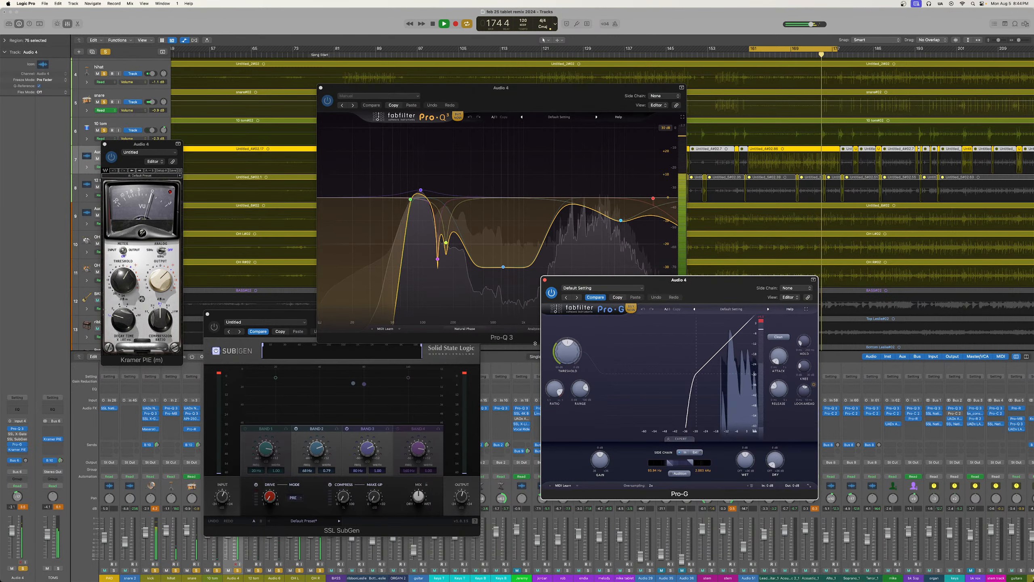
left_click_drag(564, 350, 564, 353)
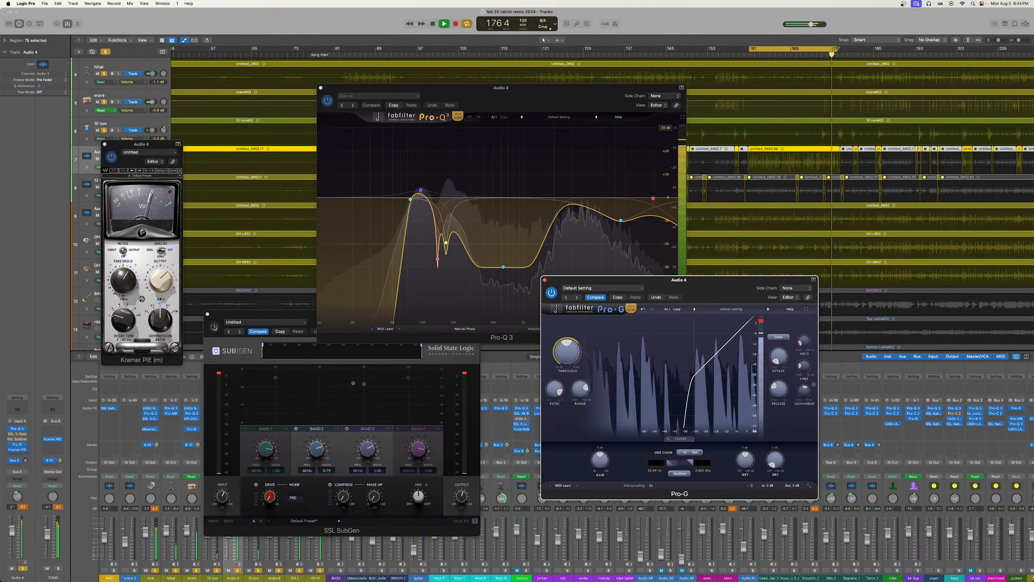
Switch SSL SubGen in and out to compare, with the bass and keys channels added to the solo
left_click(215, 327)
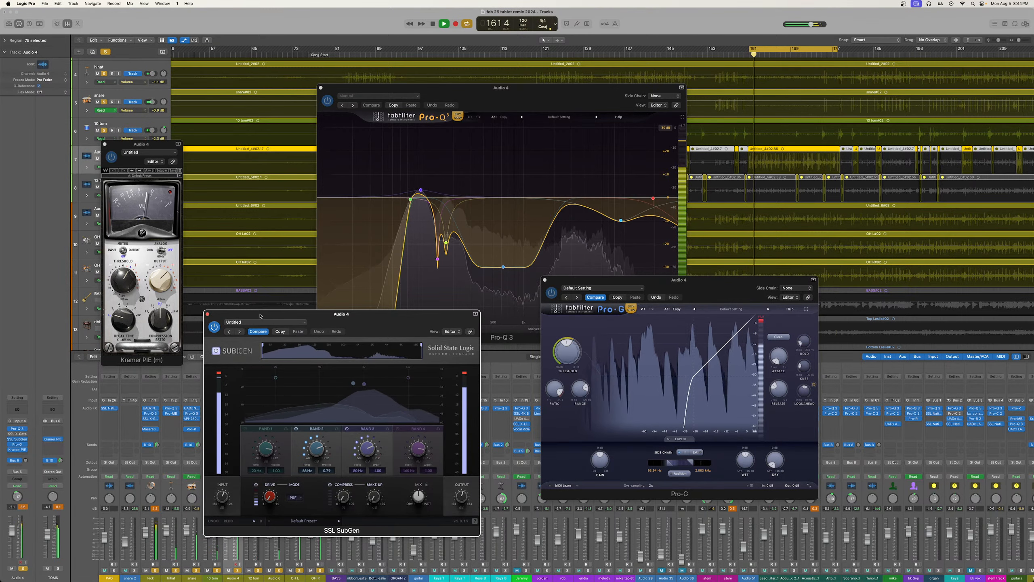
left_click(214, 327)
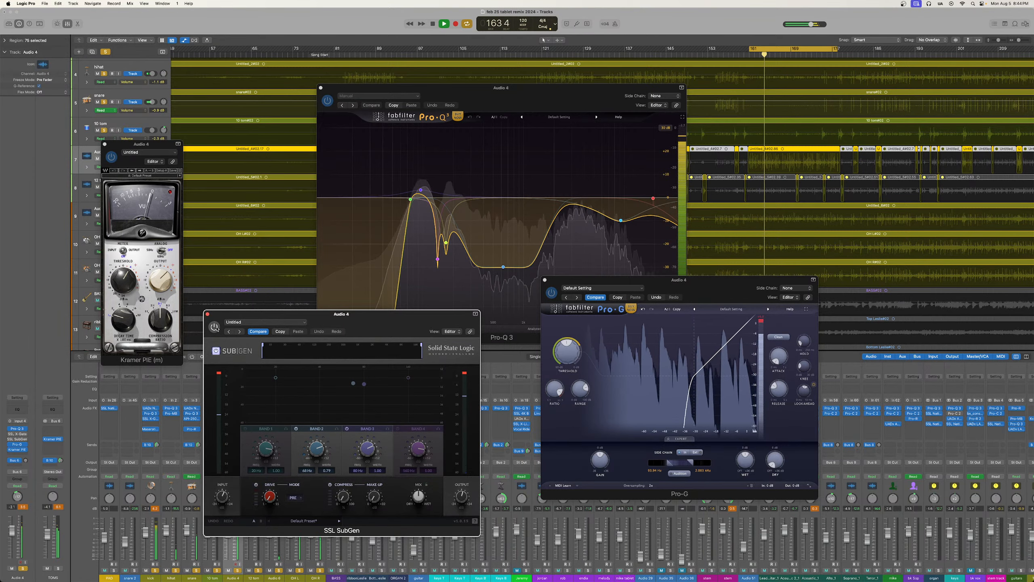
left_click(215, 327)
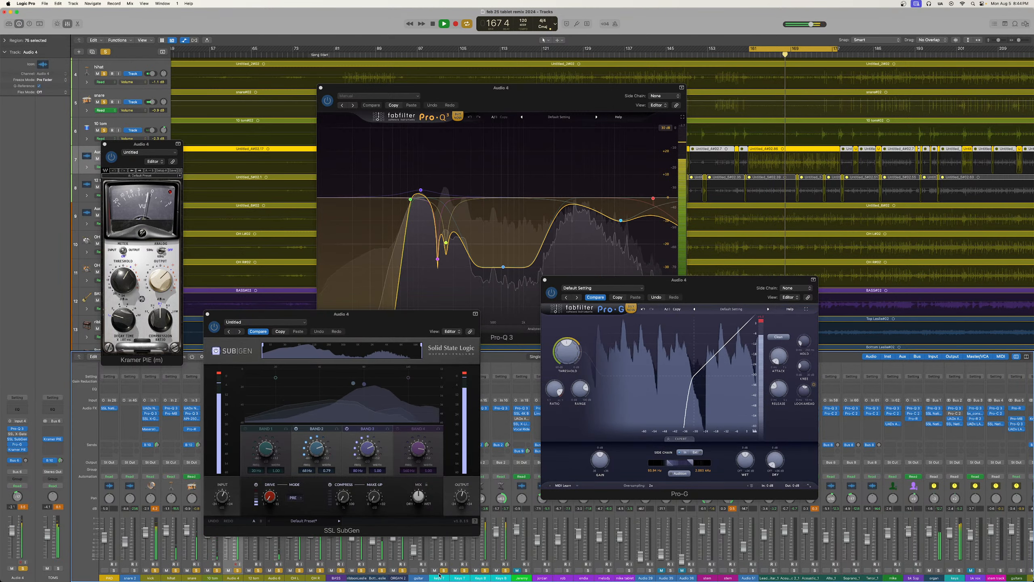
left_click(214, 327)
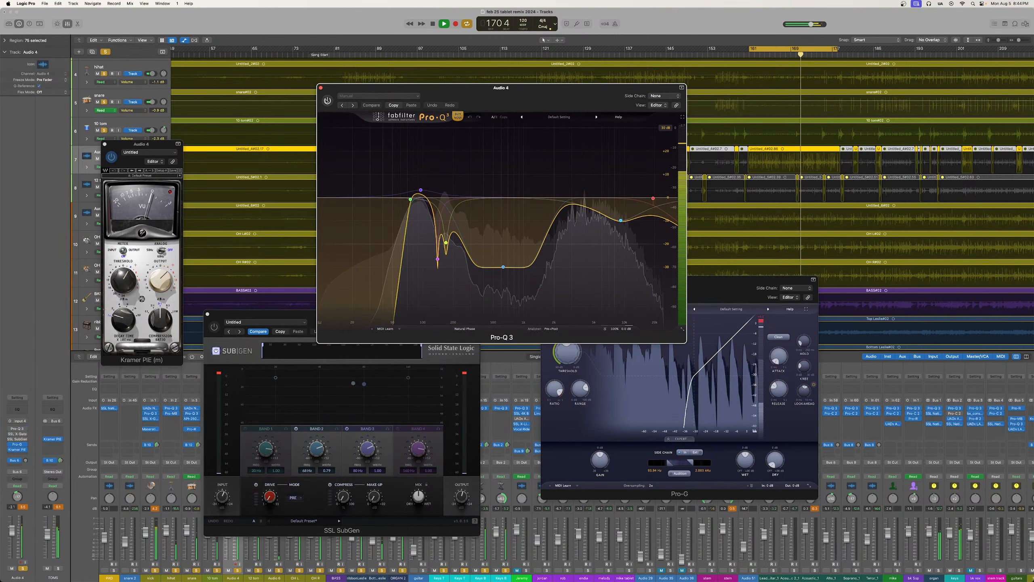
With Pro-Q 3 bypassed, switch Kramer PIE off and on to compare, and adjust its output level
left_click(332, 115)
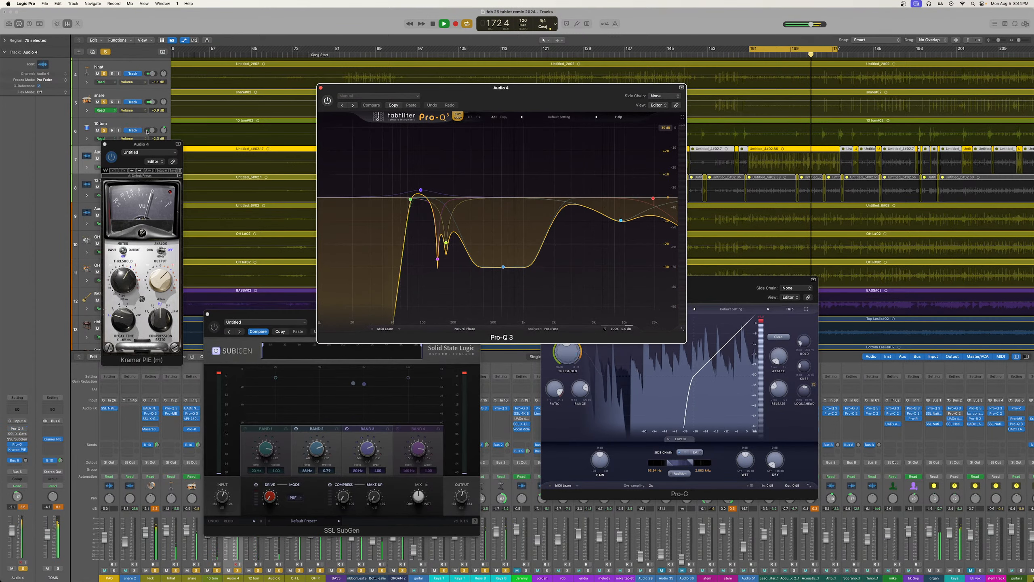
left_click(113, 157)
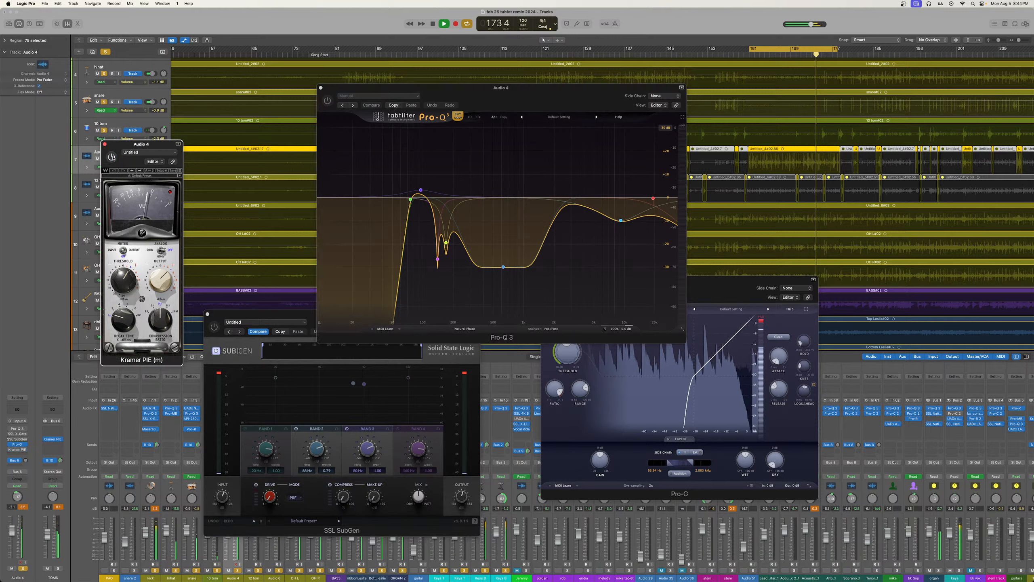
left_click(112, 157)
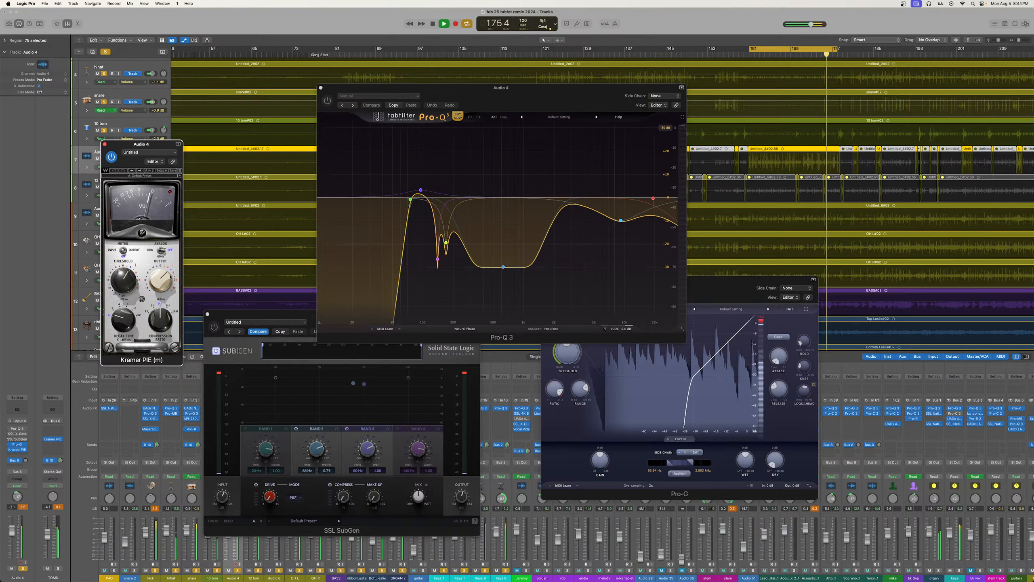
left_click_drag(163, 289, 172, 245)
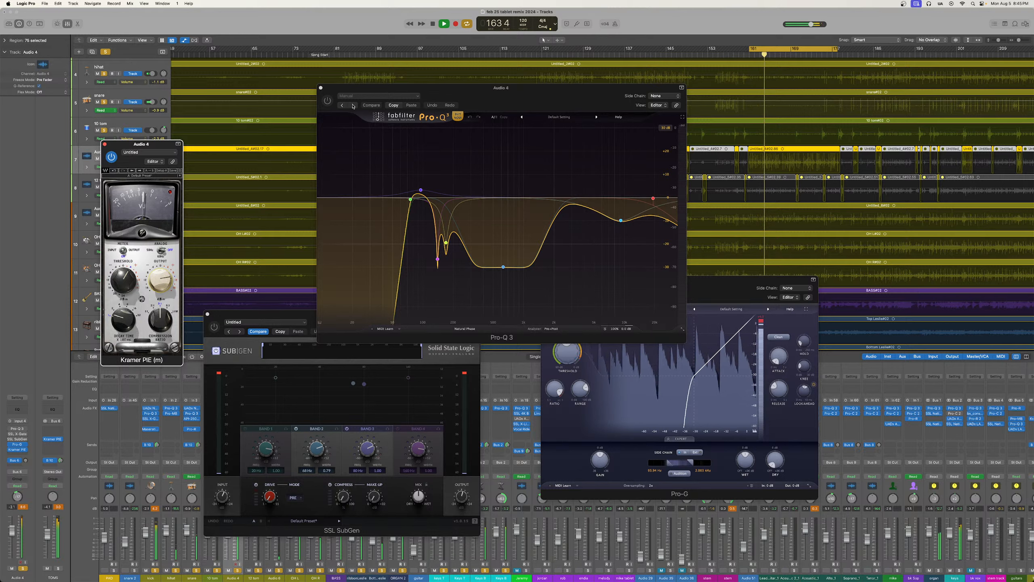
Re-enable Pro-Q 3 and reduce its cuts, the narrow pink low-mid band to about -20 dB and the wide mid band to about -21 dB
left_click(327, 101)
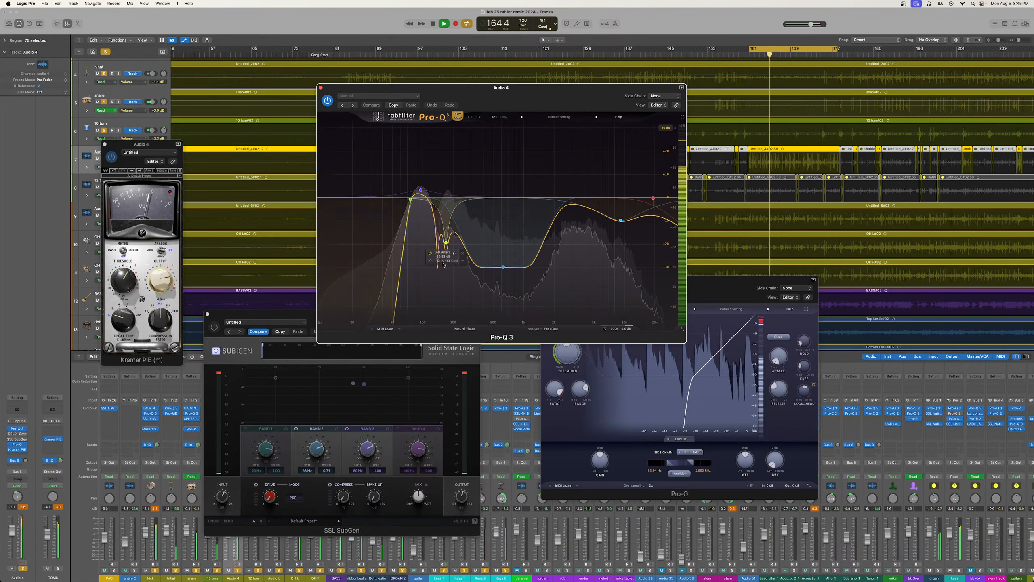
left_click(437, 265)
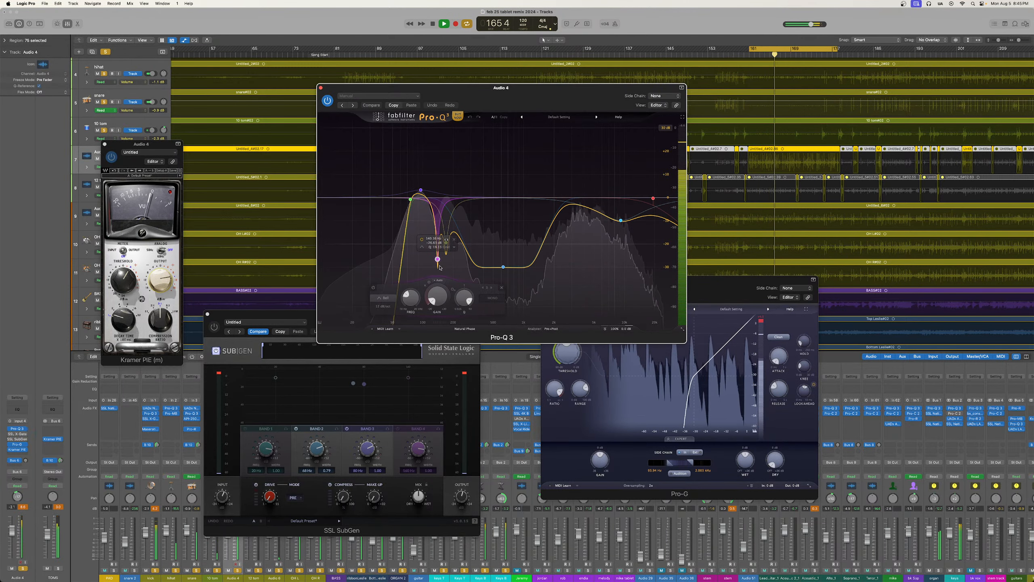
left_click_drag(433, 303, 435, 281)
scroll(434, 296, "up", 6)
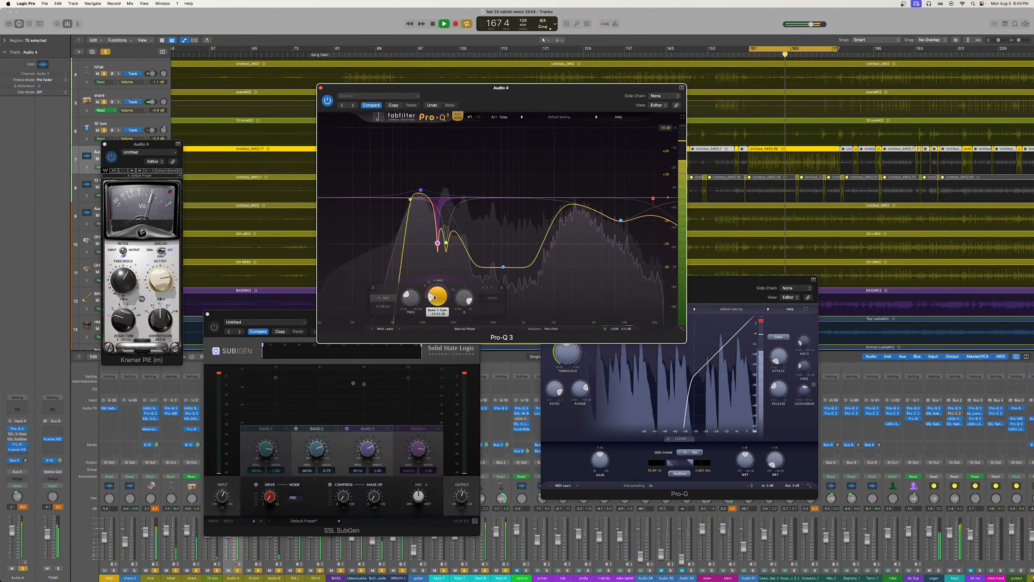
left_click_drag(503, 267, 500, 250)
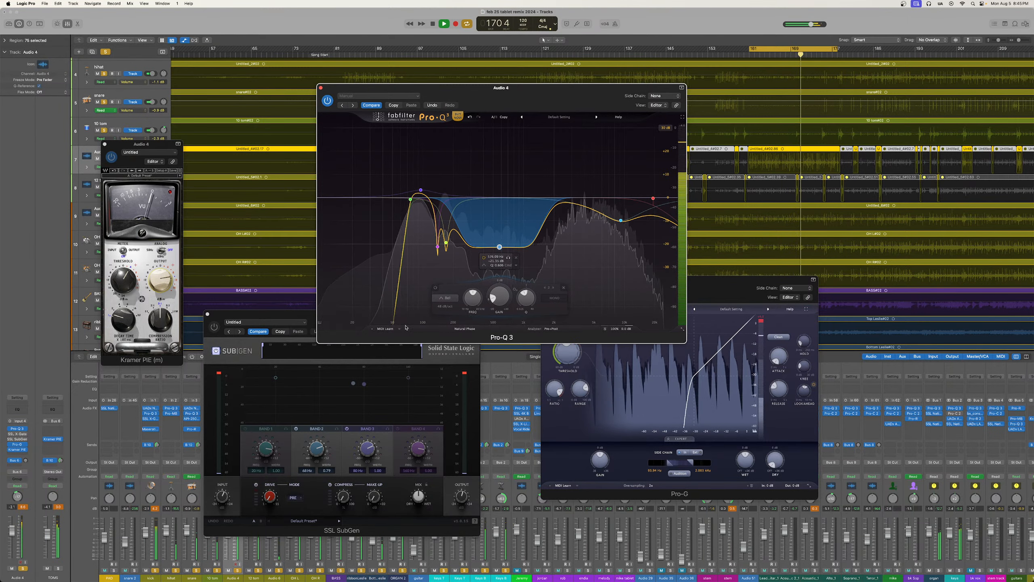
Re-enable SSL SubGen and adjust the Kramer PIE output and SubGen input levels
left_click(213, 327)
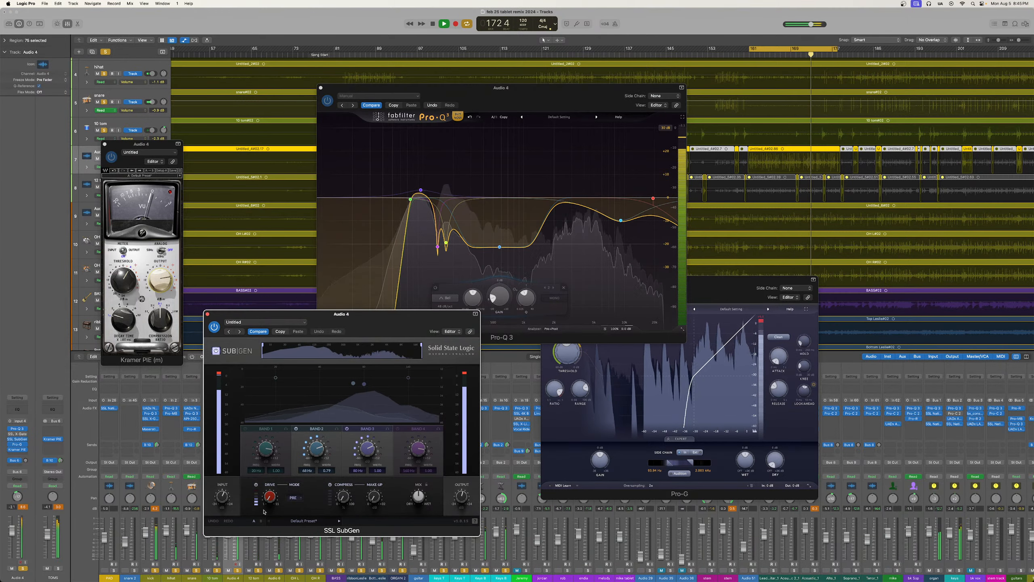
left_click(156, 281)
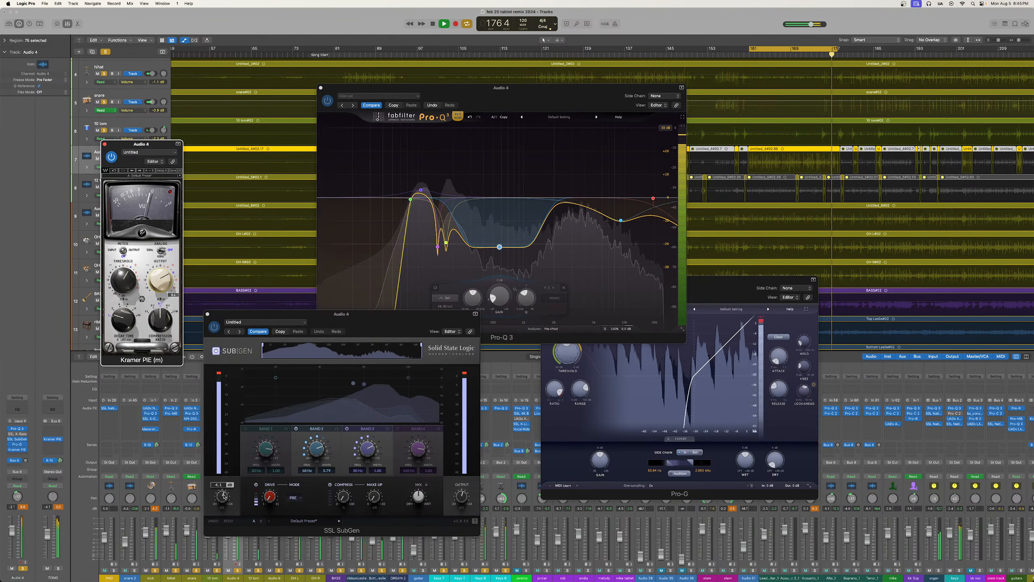
left_click(222, 500)
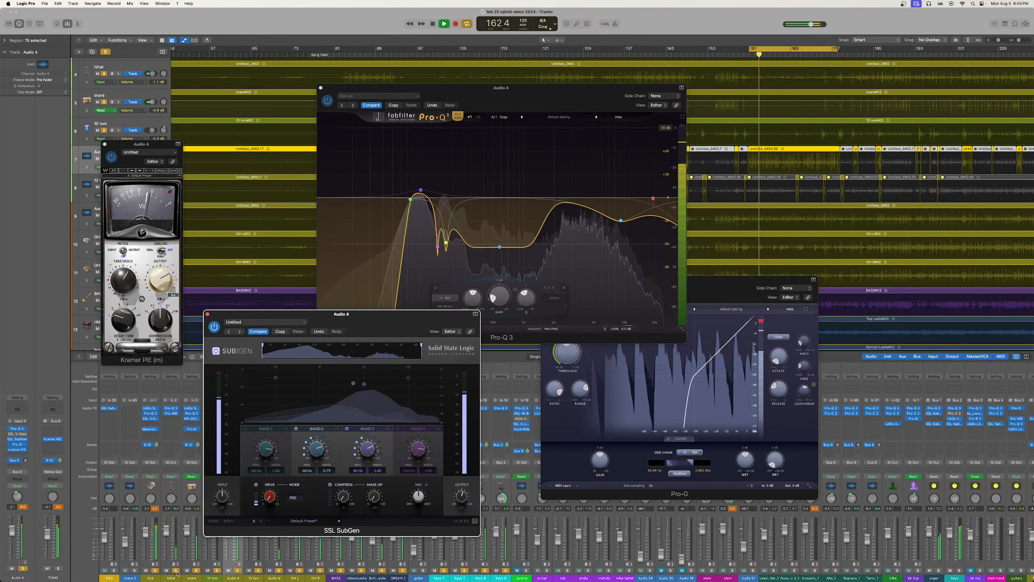
Clear all the channel solos to hear the full mix, close SSL SubGen and bring Pro-G forward
left_click_drag(155, 570, 511, 571)
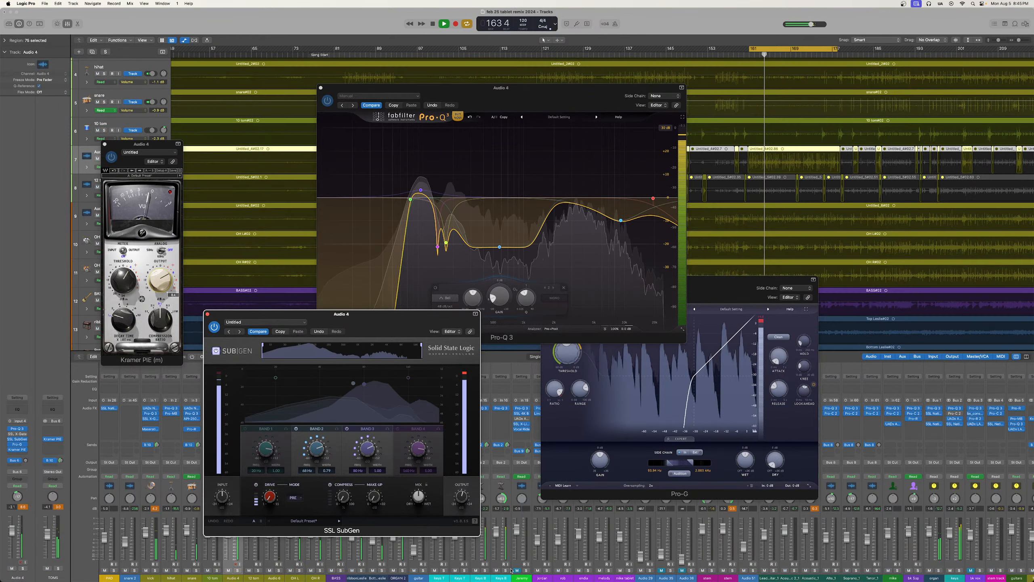
left_click(207, 314)
left_click(722, 288)
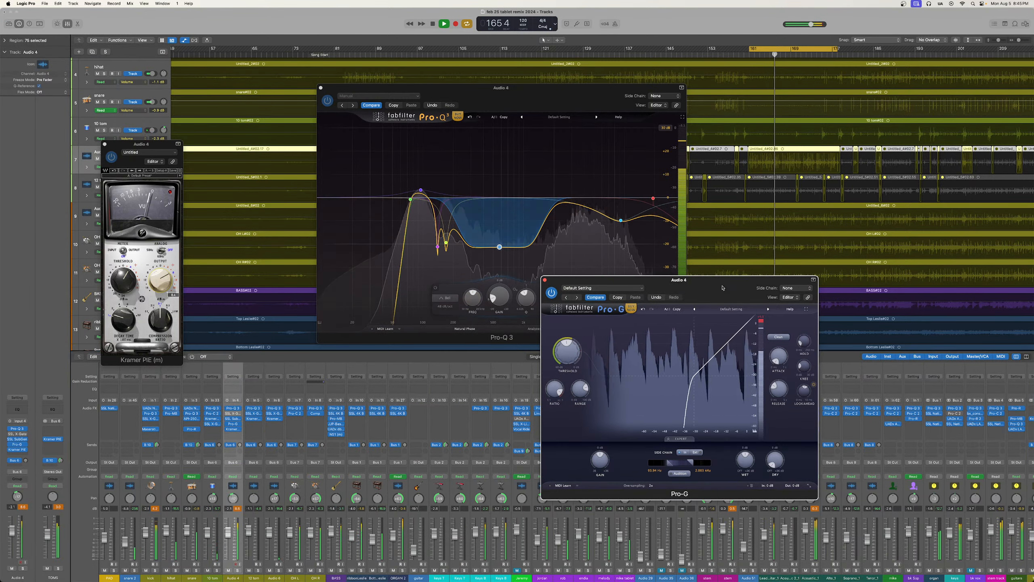
Try shallower cuts on the wide mid band in Pro-Q 3 and settle its gain at about -11 dB
left_click_drag(504, 250, 504, 247)
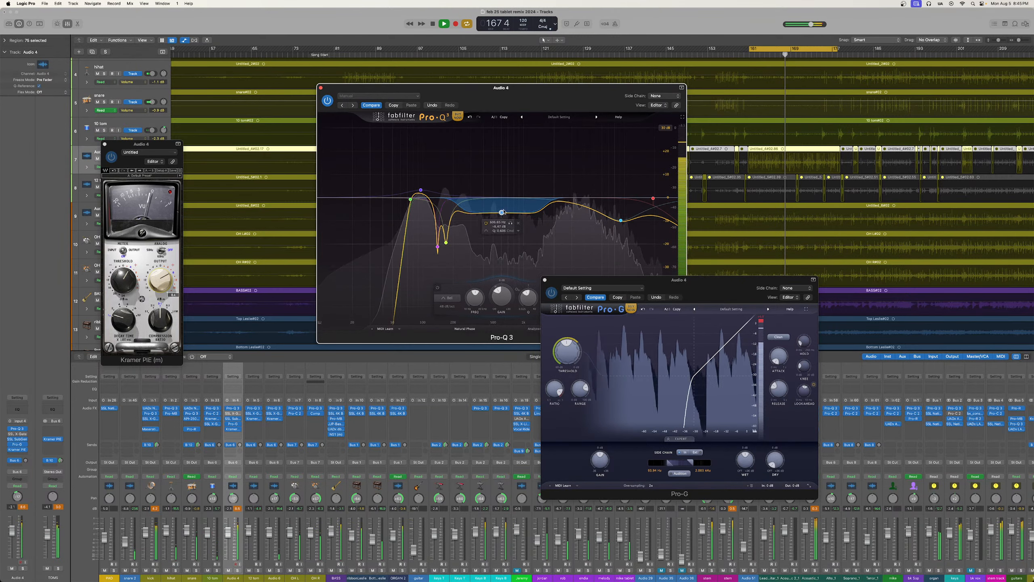
left_click_drag(503, 212, 504, 199)
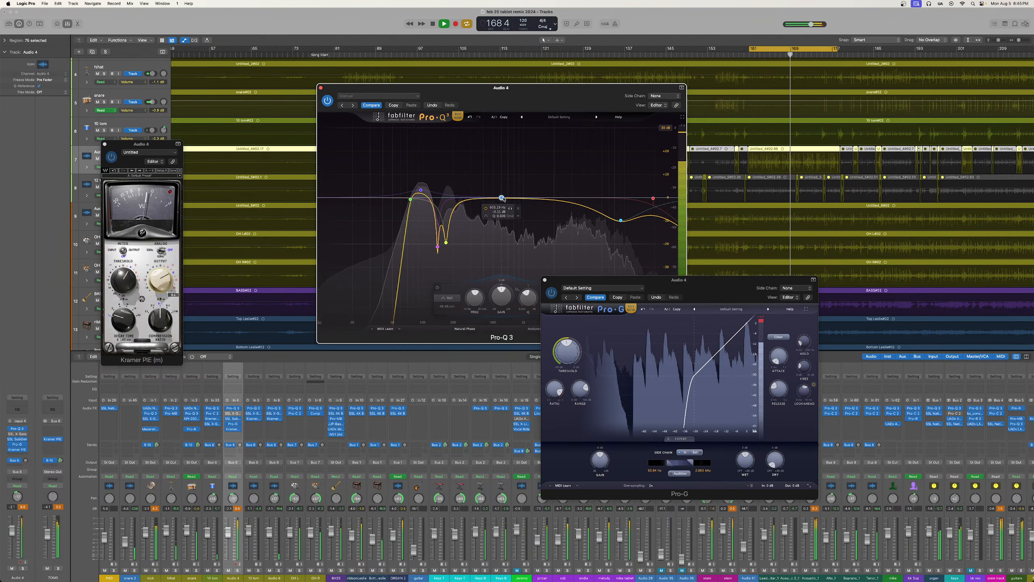
left_click_drag(503, 199, 502, 224)
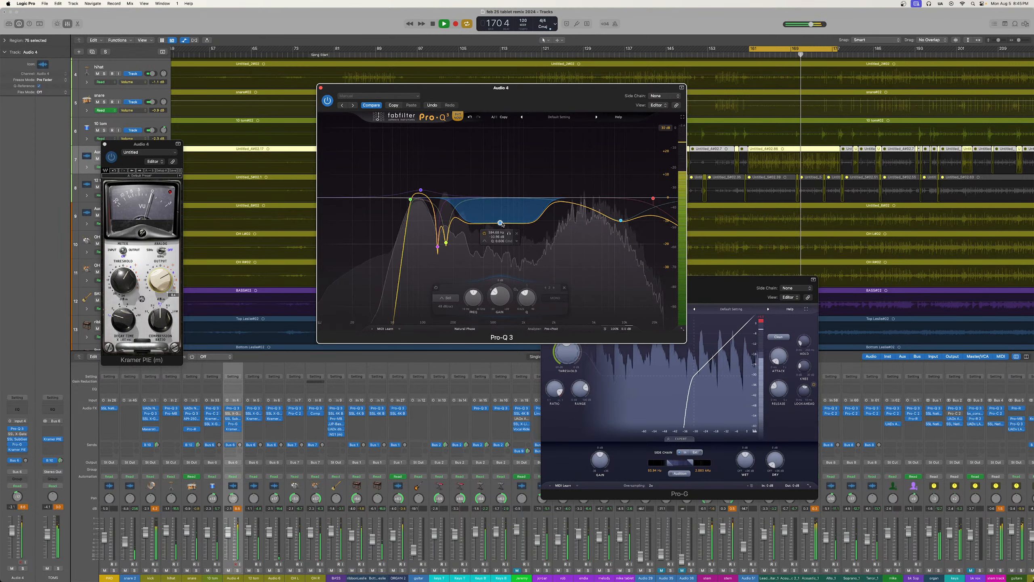
Close the Pro-G window and adjust the Kramer PIE threshold
left_click(713, 288)
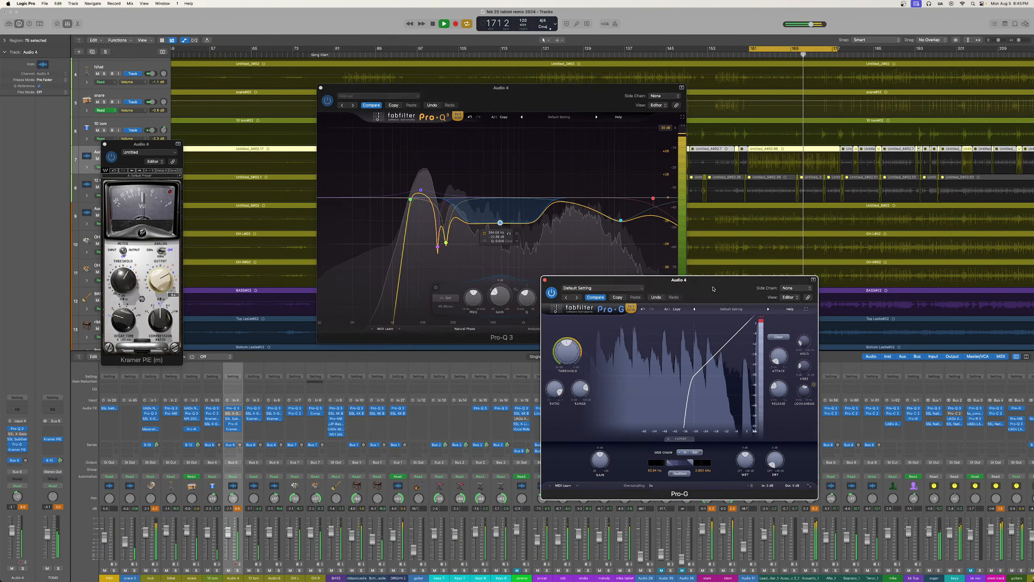
left_click(545, 280)
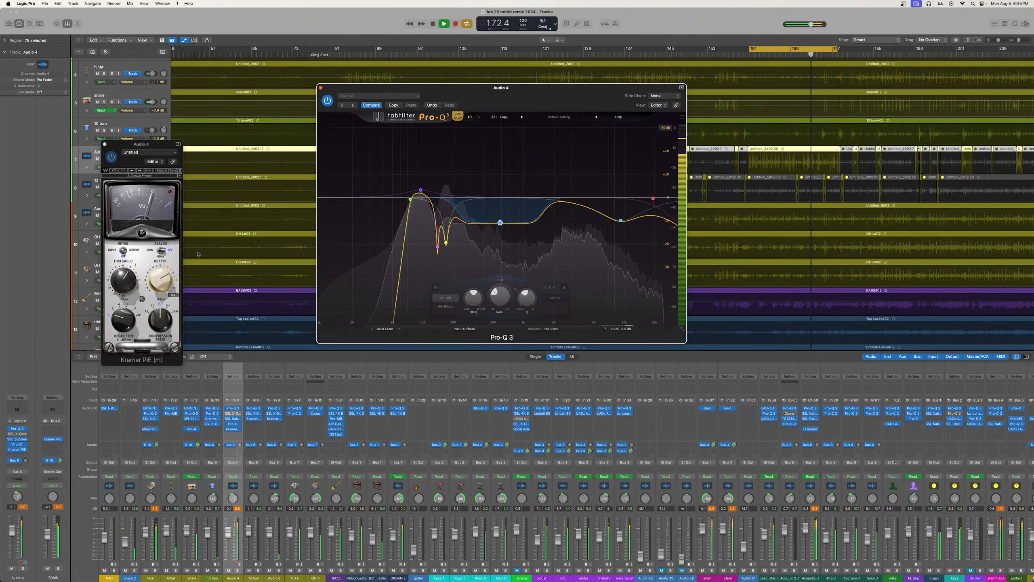
left_click(123, 278)
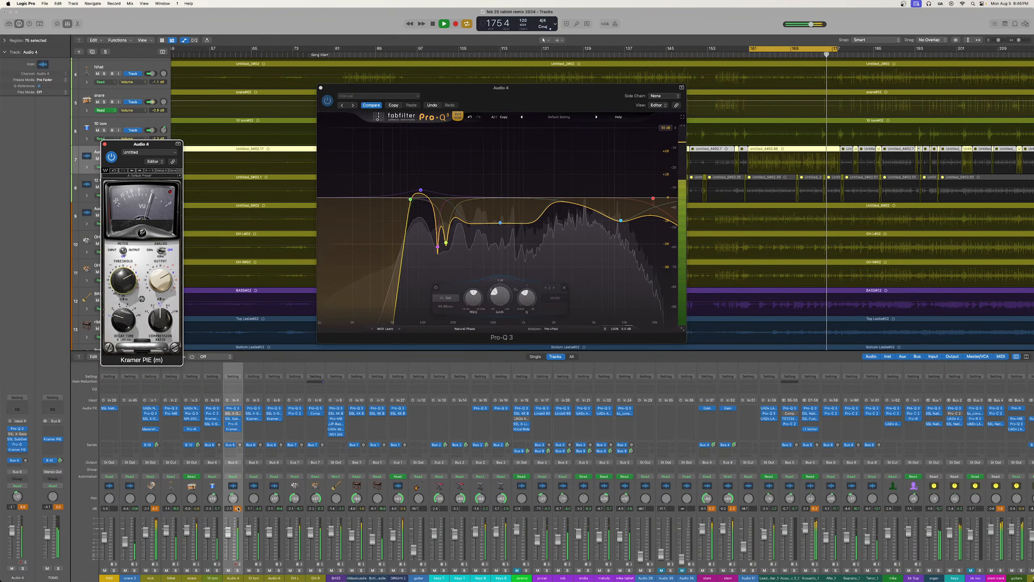
Fine-tune the Audio 4 channel's fader level and close the Pro-Q 3 window
left_click(229, 536)
left_click_drag(229, 536, 229, 534)
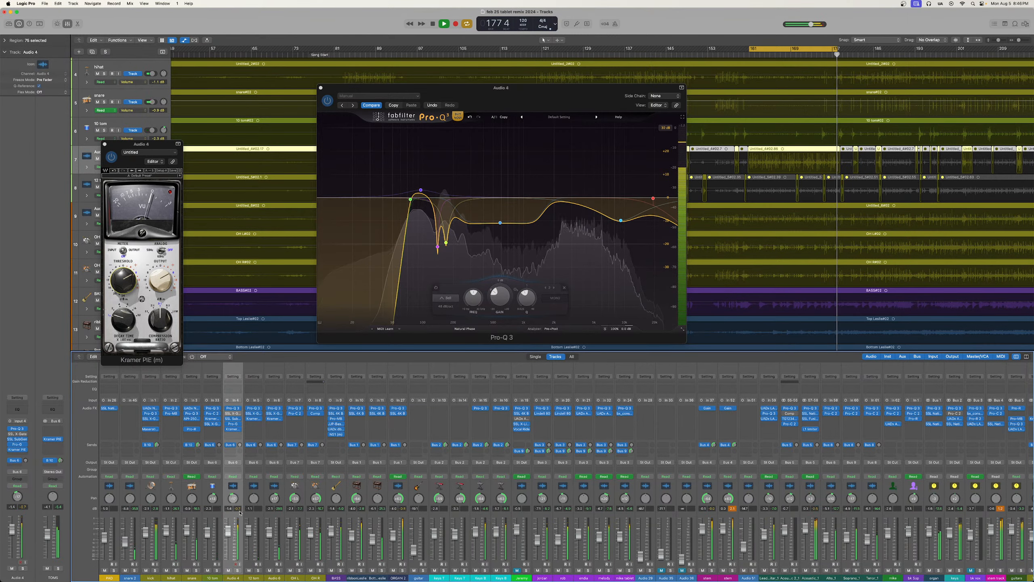
left_click(321, 88)
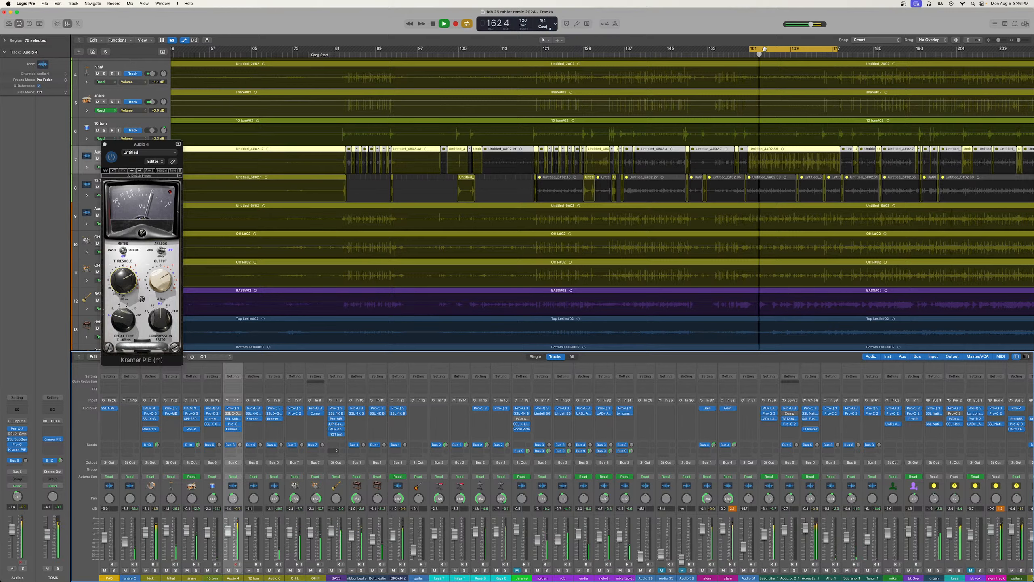
Extend the cycle region in both directions so it runs from about bar 147 to bar 186
left_click_drag(750, 49, 683, 51)
scroll(839, 98, "right", 5)
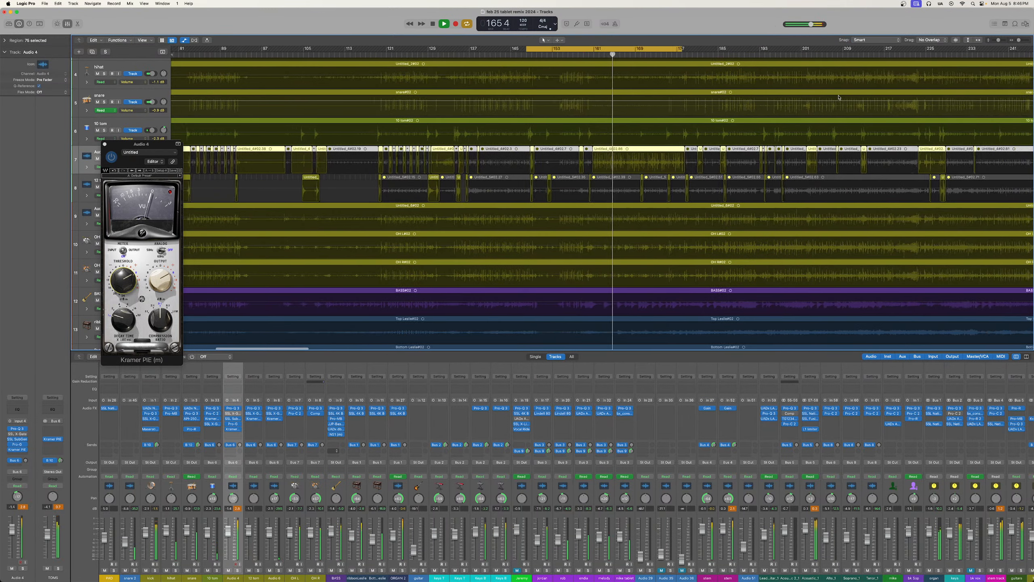
scroll(839, 98, "right", 3)
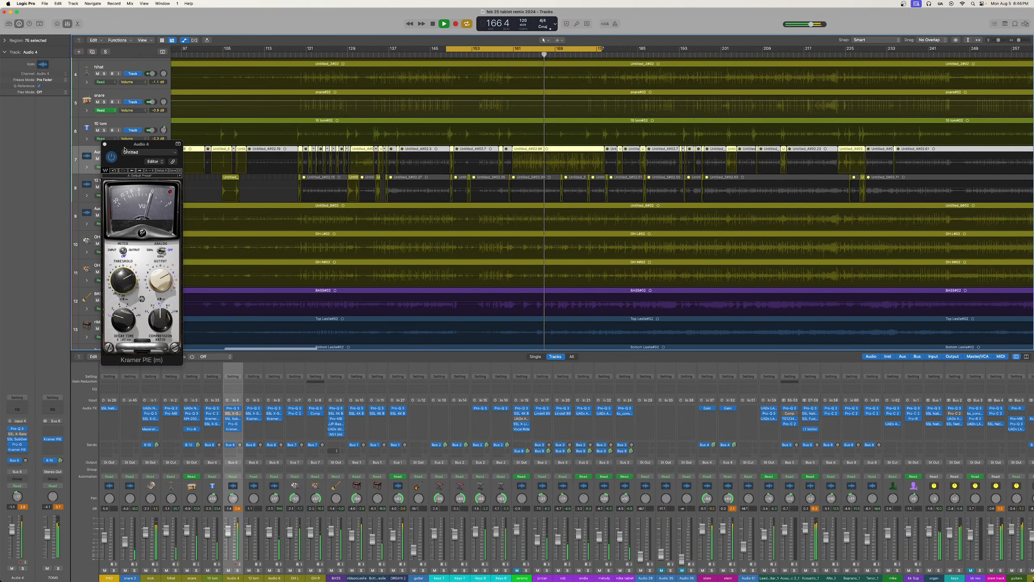
left_click_drag(600, 49, 647, 49)
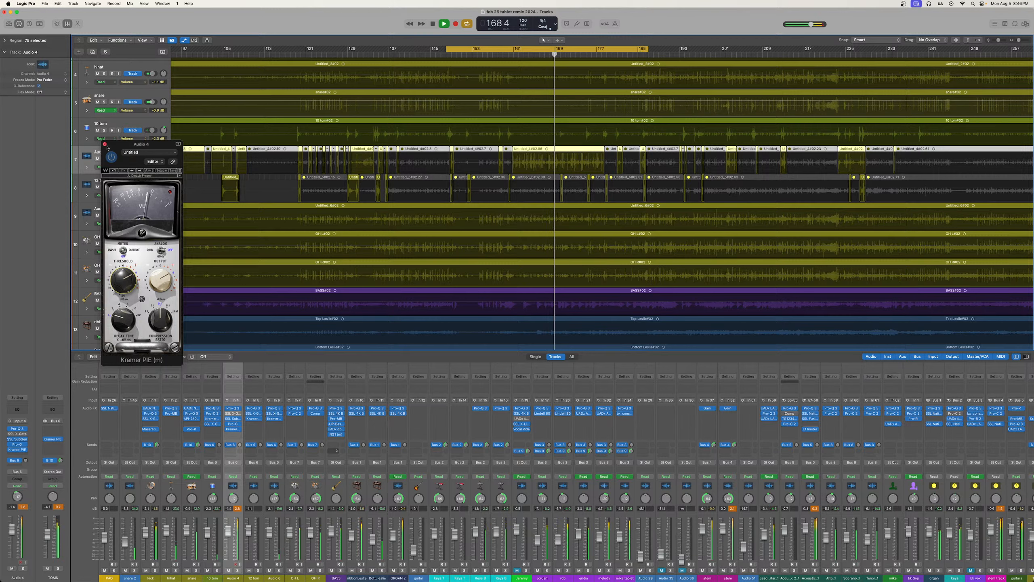
Close and reopen Kramer PIE on Audio 4, adjust its output and reset the channel's peak level reading
left_click(105, 144)
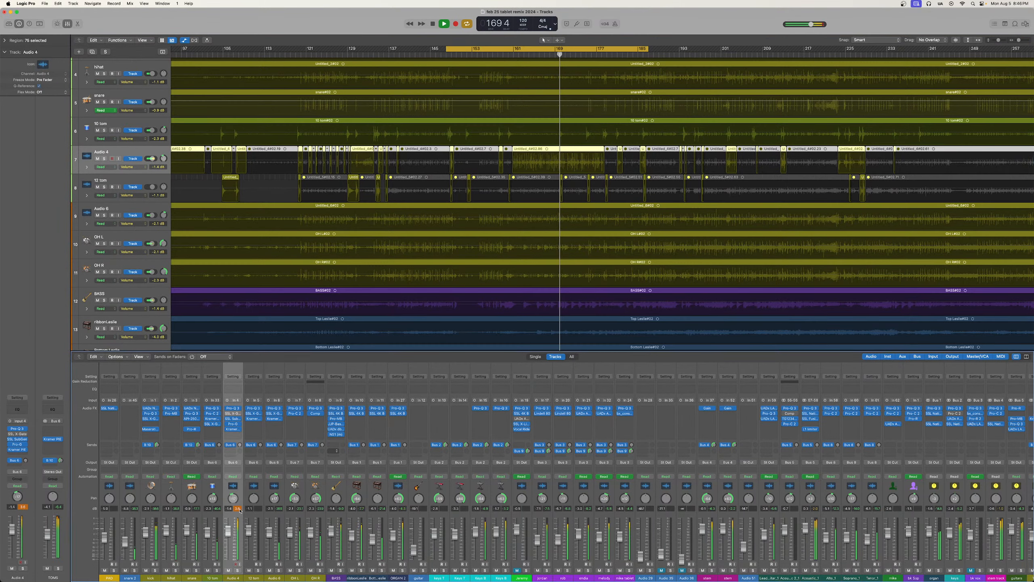
left_click(234, 429)
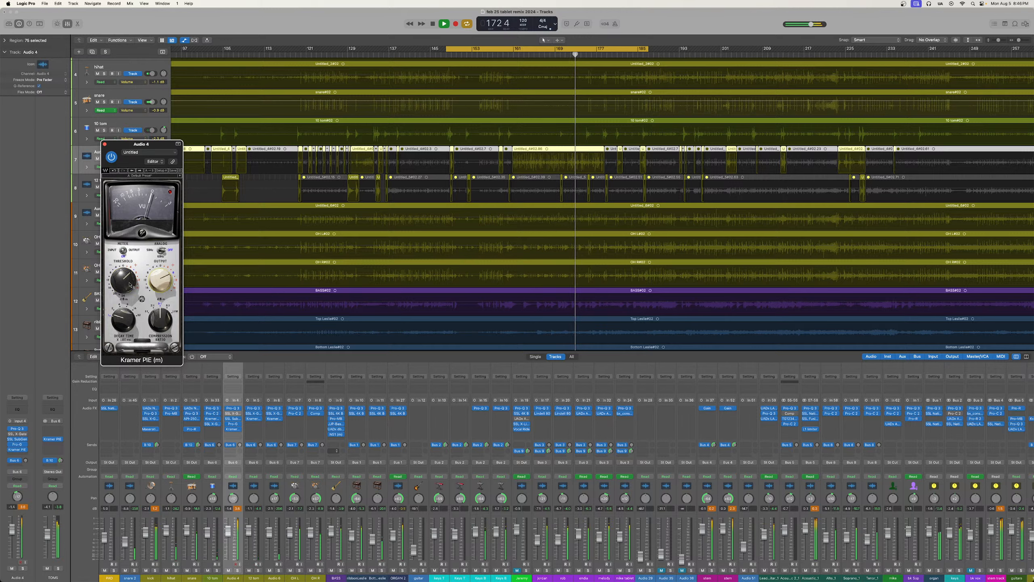
left_click_drag(158, 283, 159, 279)
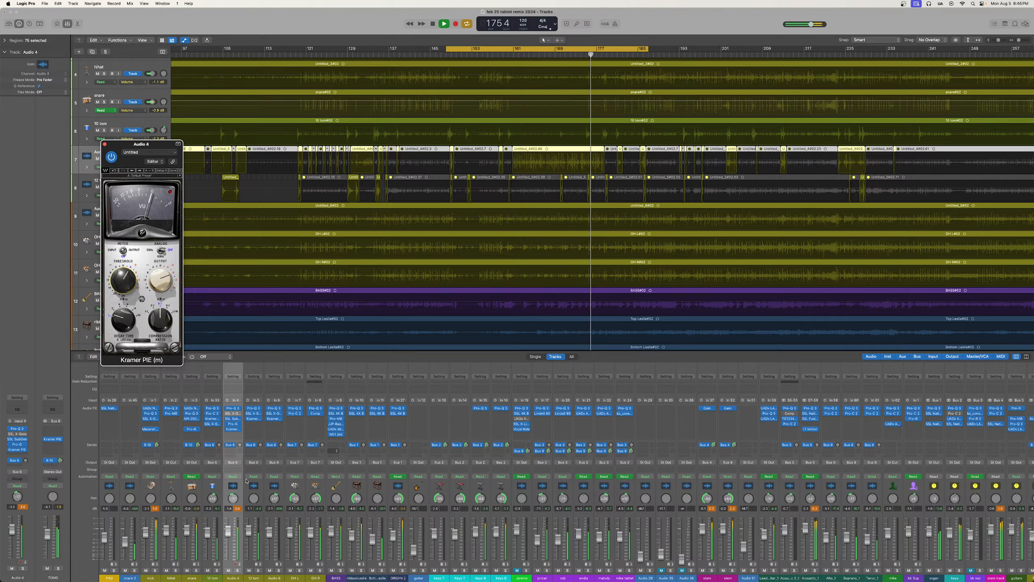
left_click(238, 509)
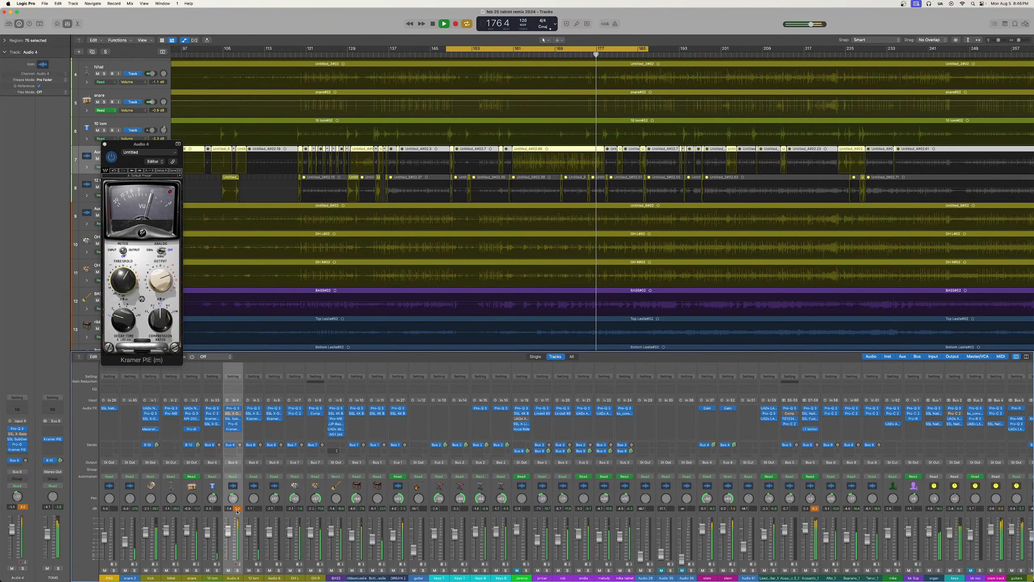
Check the SSL SubGen settings on Audio 4, and close both the SubGen and Kramer PIE windows
left_click(233, 418)
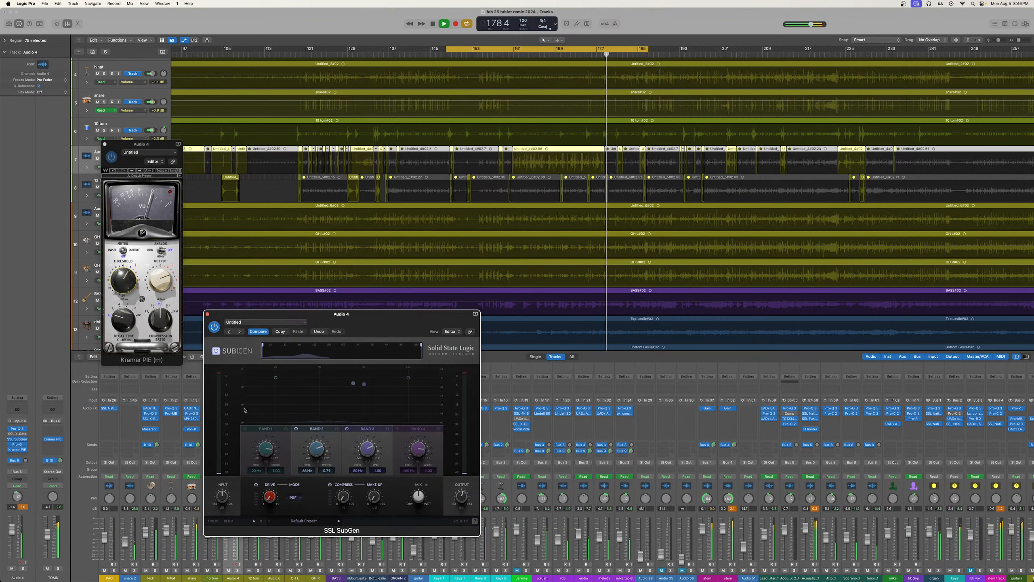
mouse_move(462, 497)
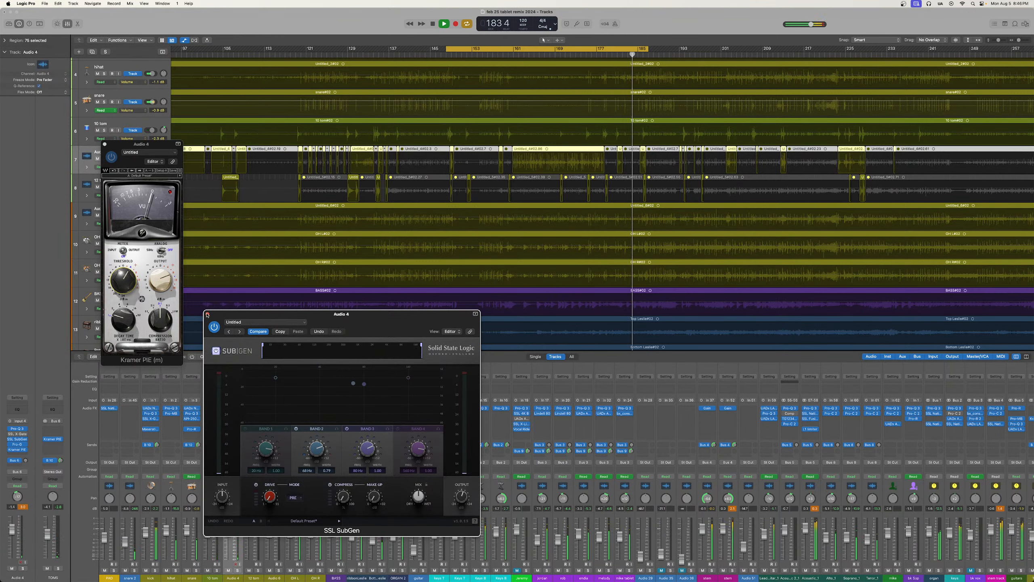
left_click(207, 313)
left_click(104, 142)
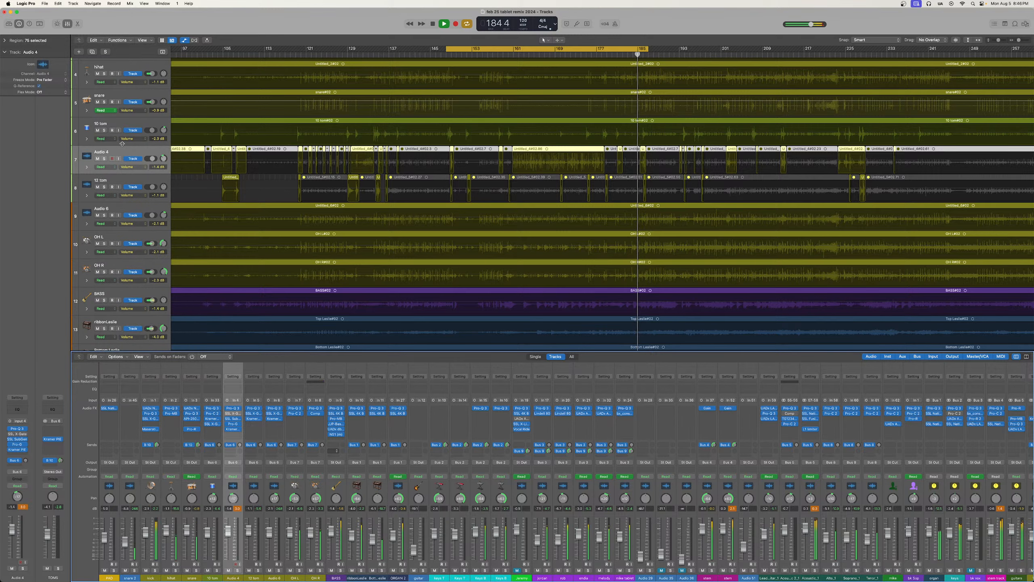
Turn off cycle playback and select the snare channel in the mixer
left_click(571, 50)
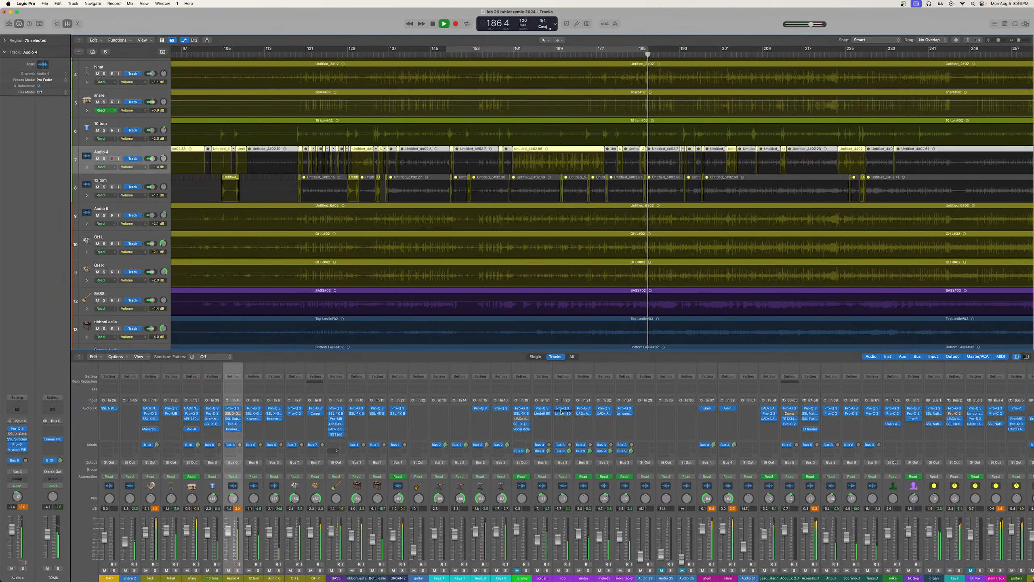
scroll(477, 317, "up", 5)
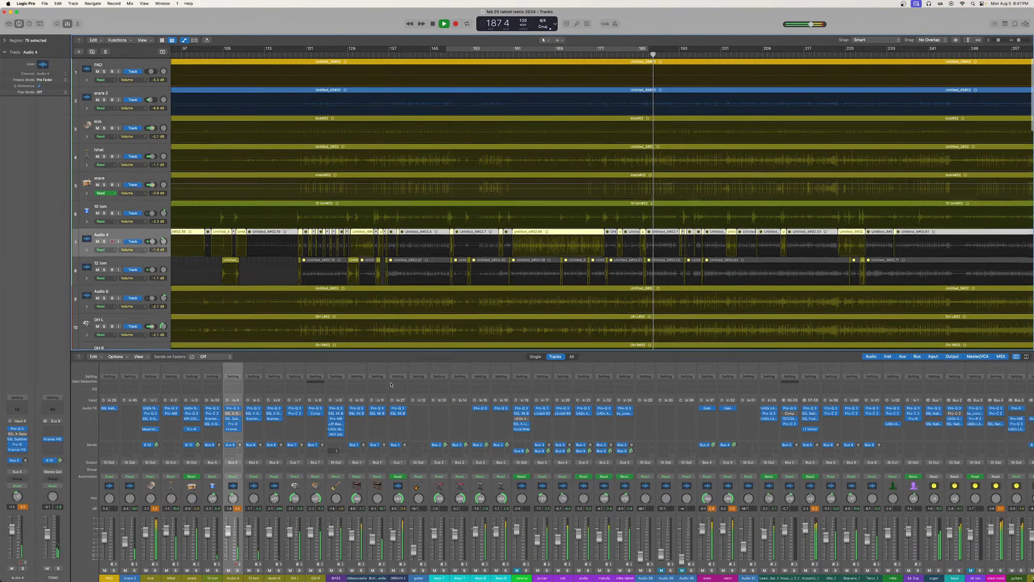
left_click(189, 536)
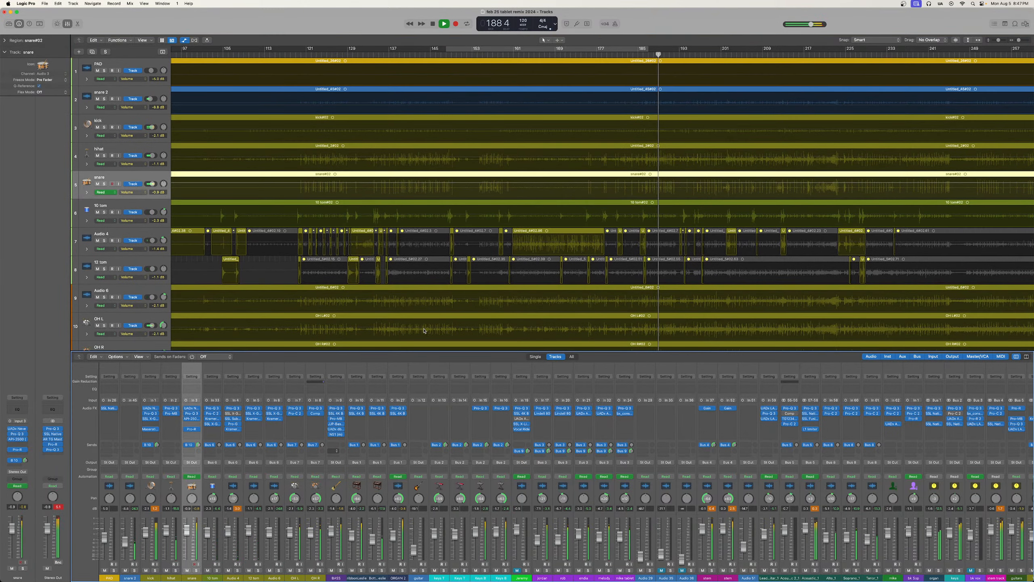
Loop playback over about bars 153 to 159 and solo the drum channels from kick to OH R
left_click(475, 54)
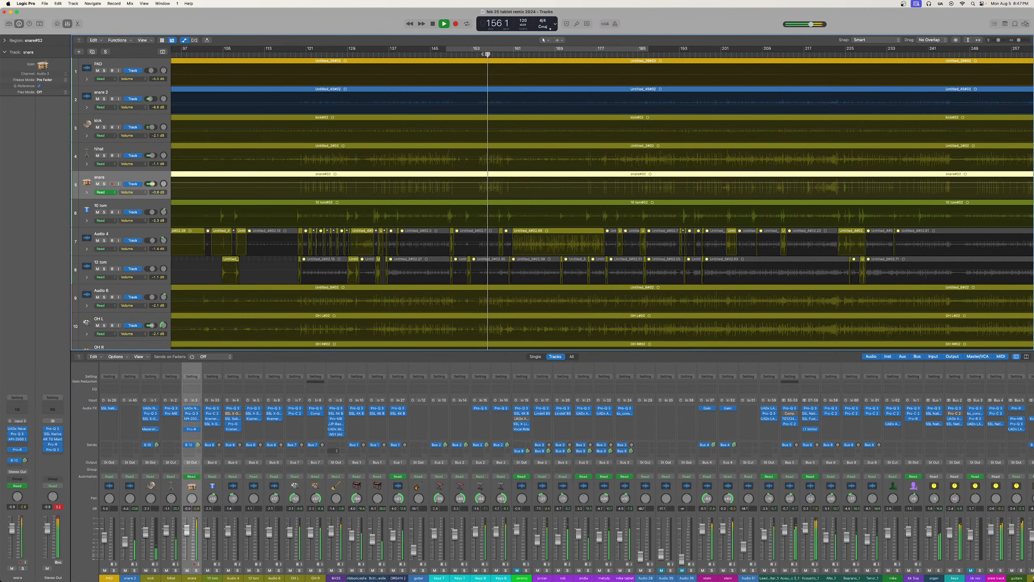
left_click_drag(484, 49, 505, 50)
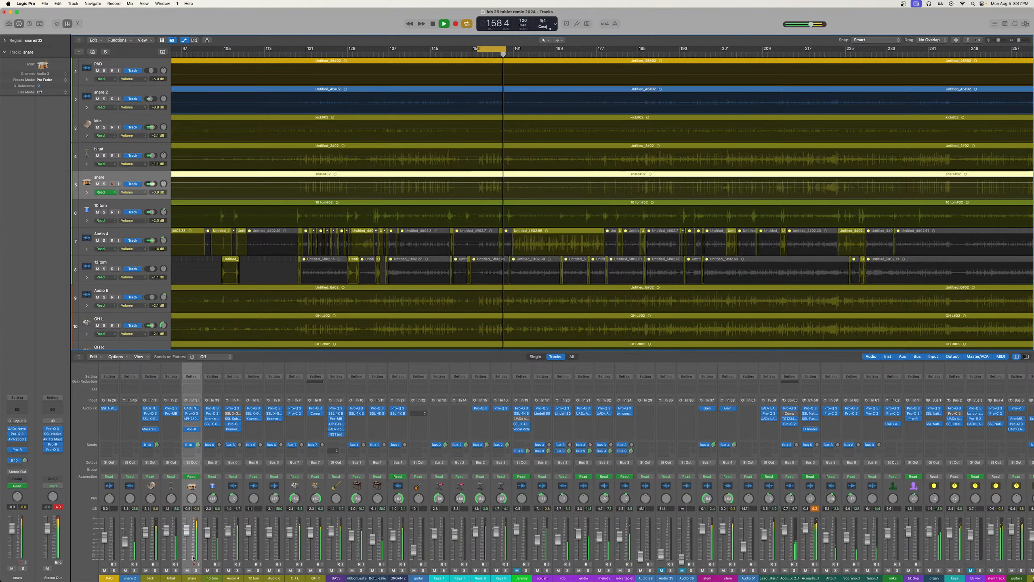
left_click_drag(155, 569, 320, 570)
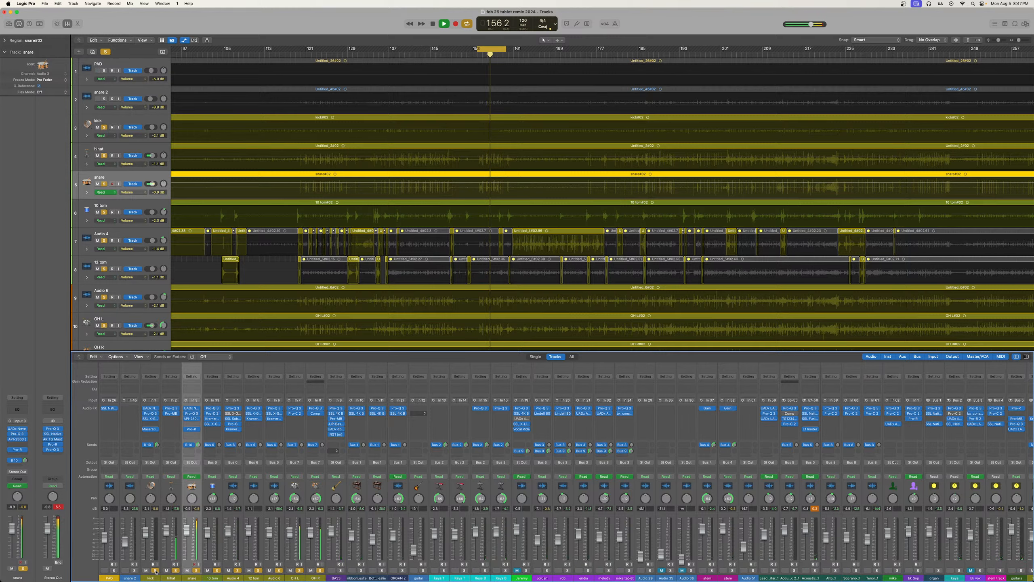
left_click(196, 434)
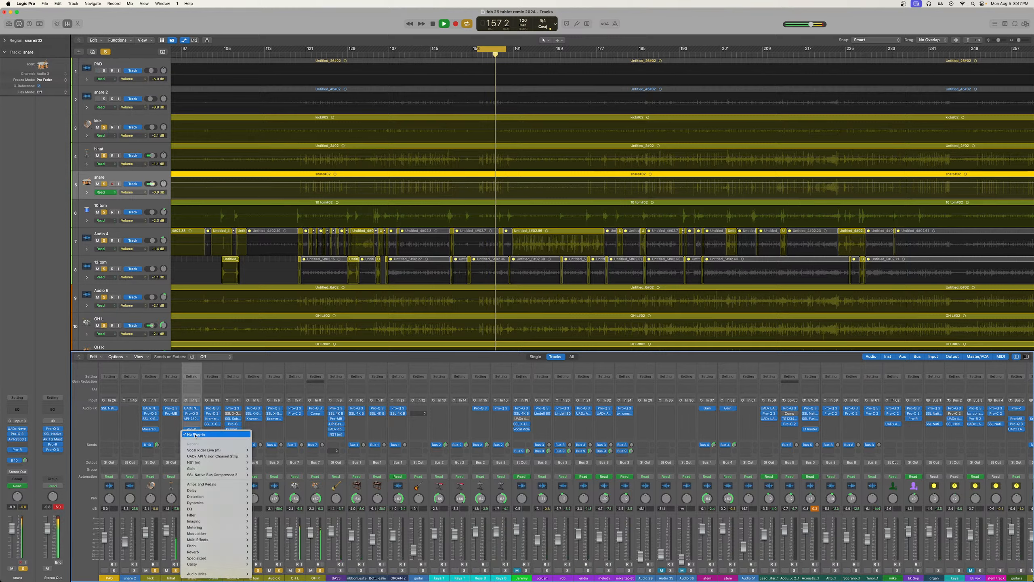
mouse_move(215, 573)
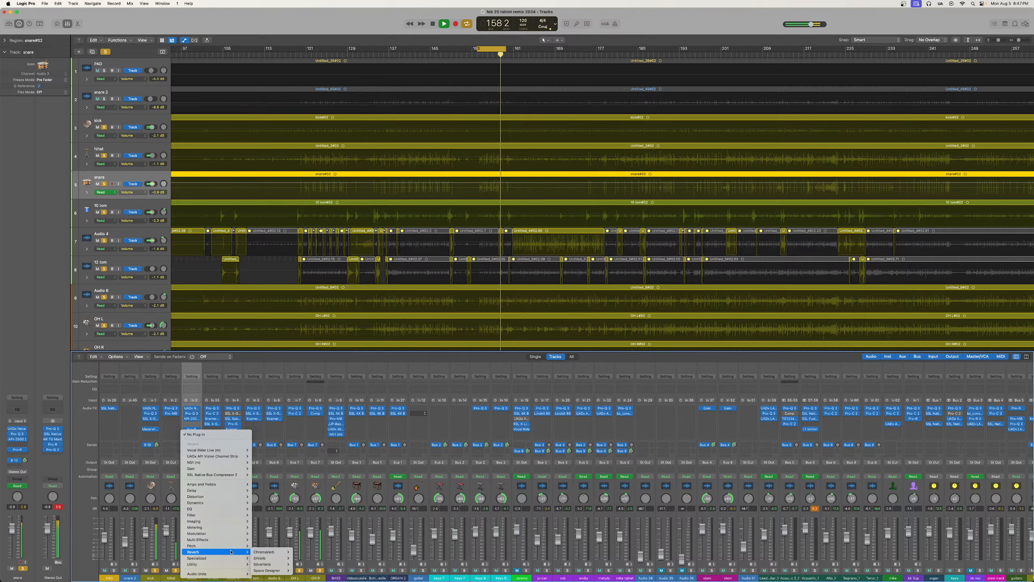
mouse_move(269, 572)
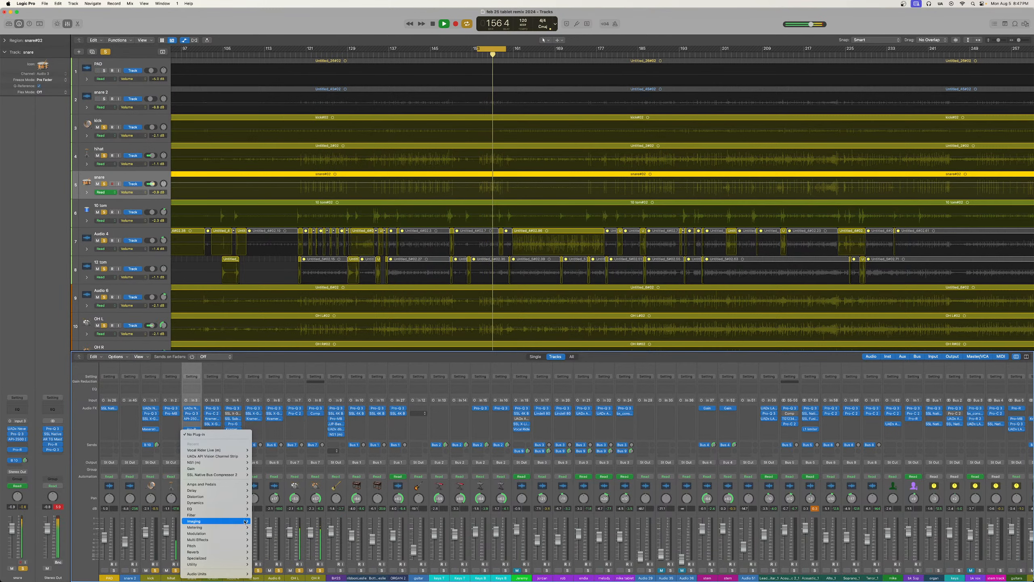
left_click(256, 514)
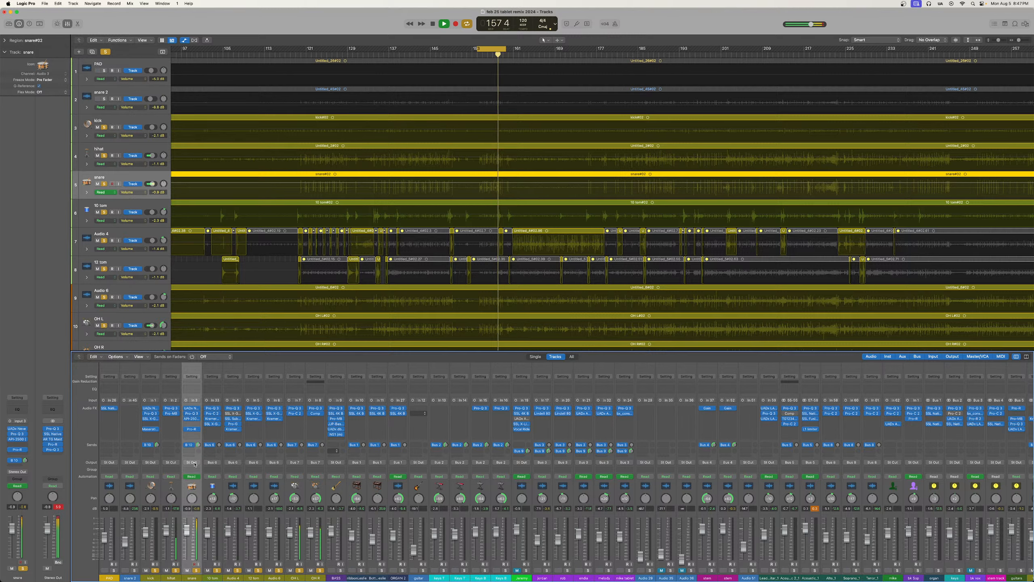
Add a send to Bus 11 on the snare channel and raise its send level
left_click(189, 450)
mouse_move(204, 460)
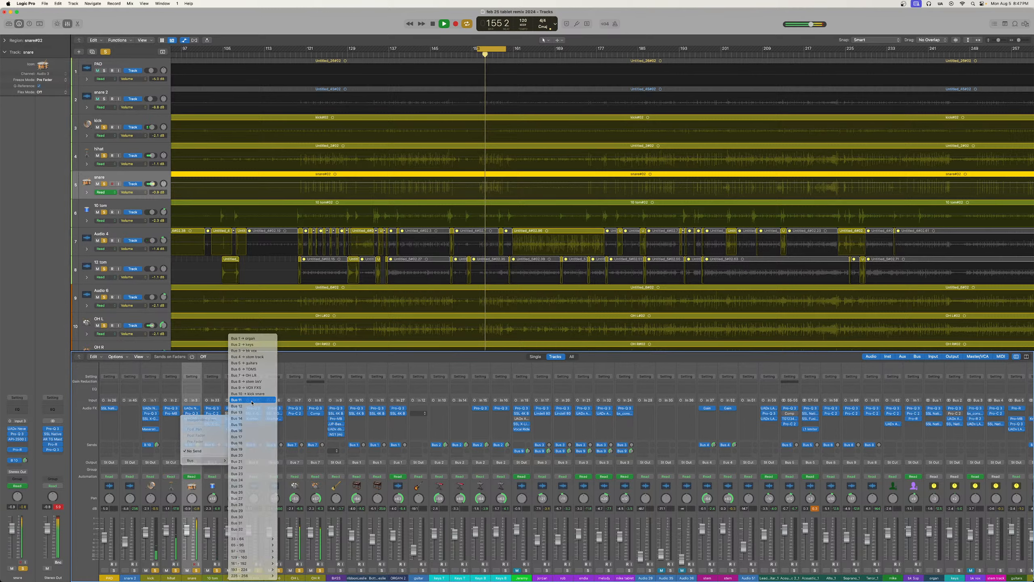
left_click(252, 401)
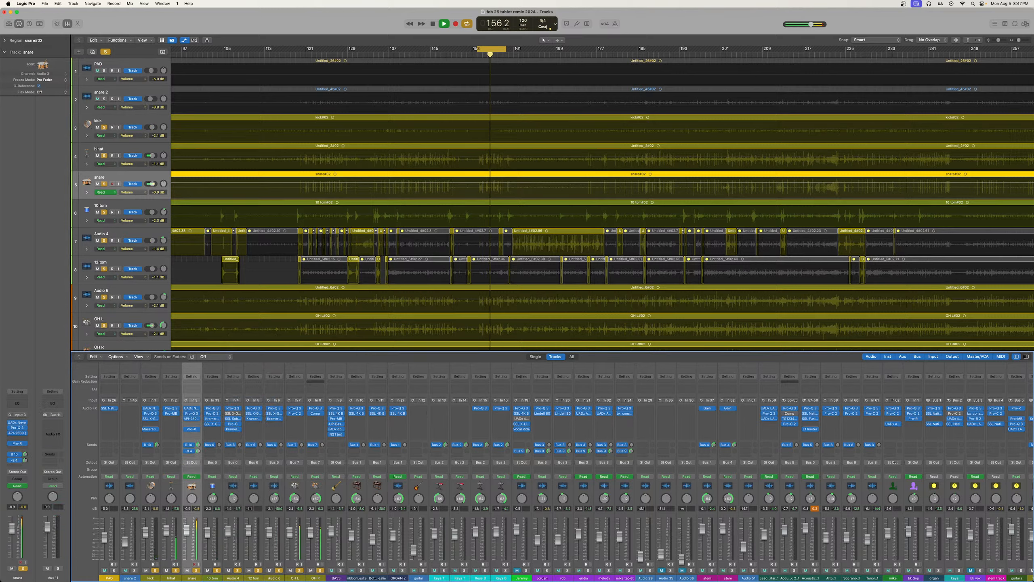
left_click_drag(197, 450, 198, 448)
Solo the new Bus 11 aux channel and rename it "snare ghost"
scroll(789, 525, "right", 10)
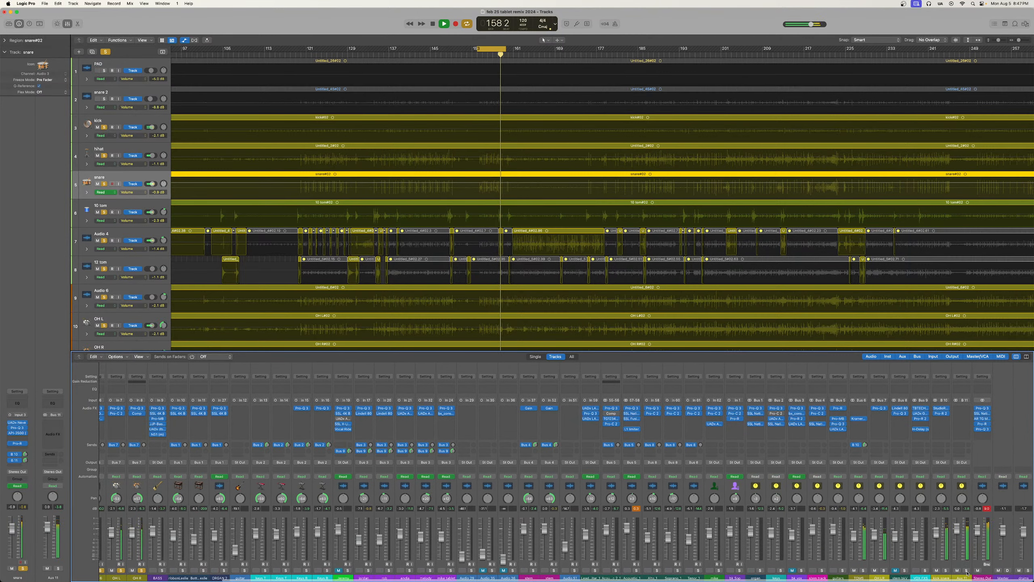
left_click(966, 570)
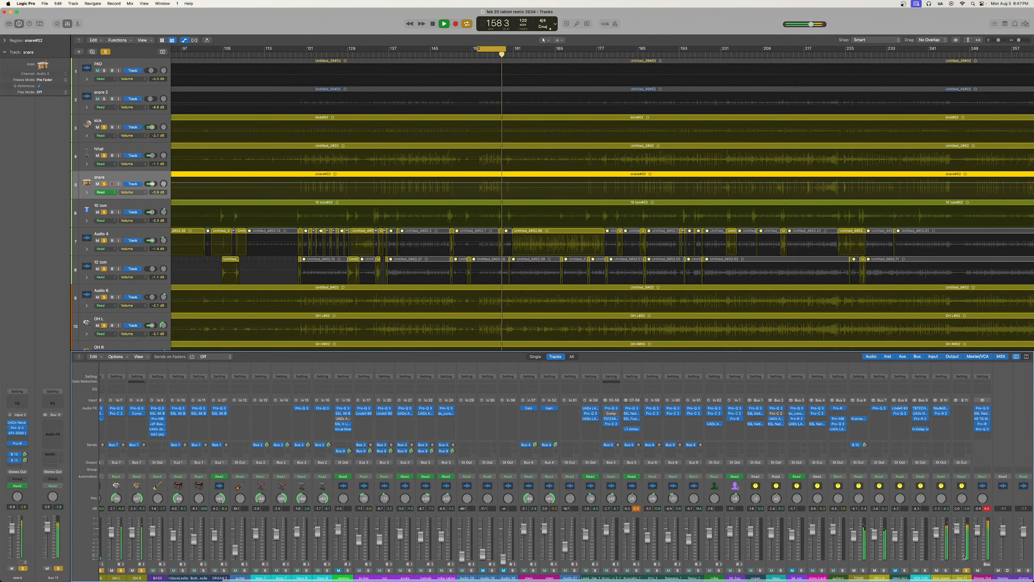
left_click(962, 577)
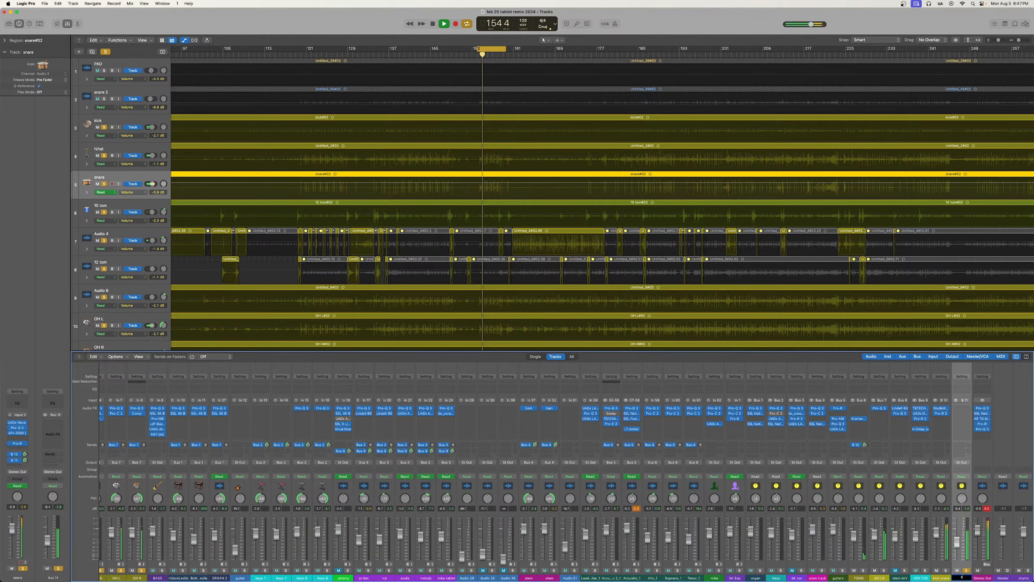
type("snare")
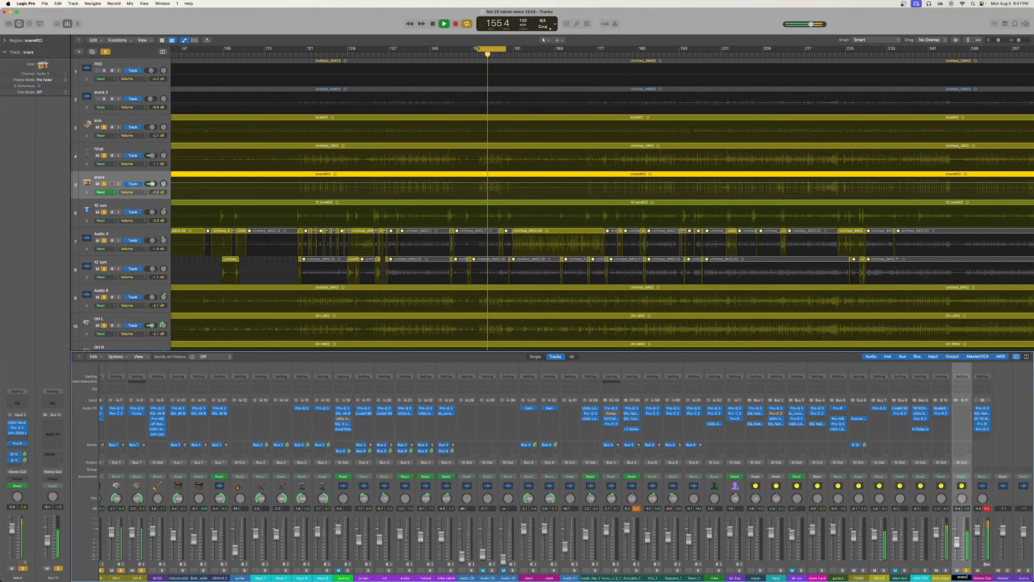
type(" ghost")
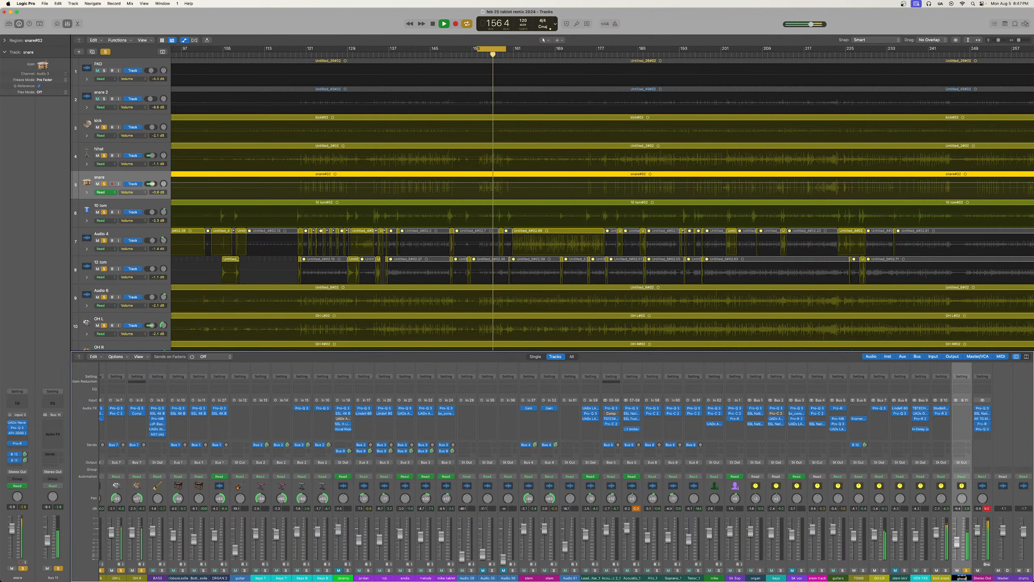
key("Return")
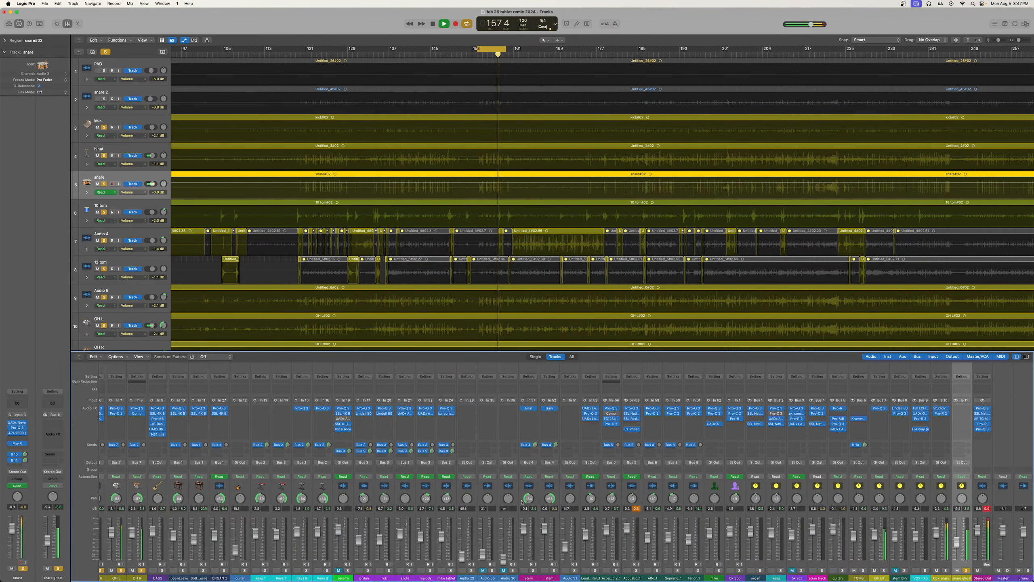
Take the original snare channel out of solo
scroll(522, 501, "left", 5)
left_click(195, 570)
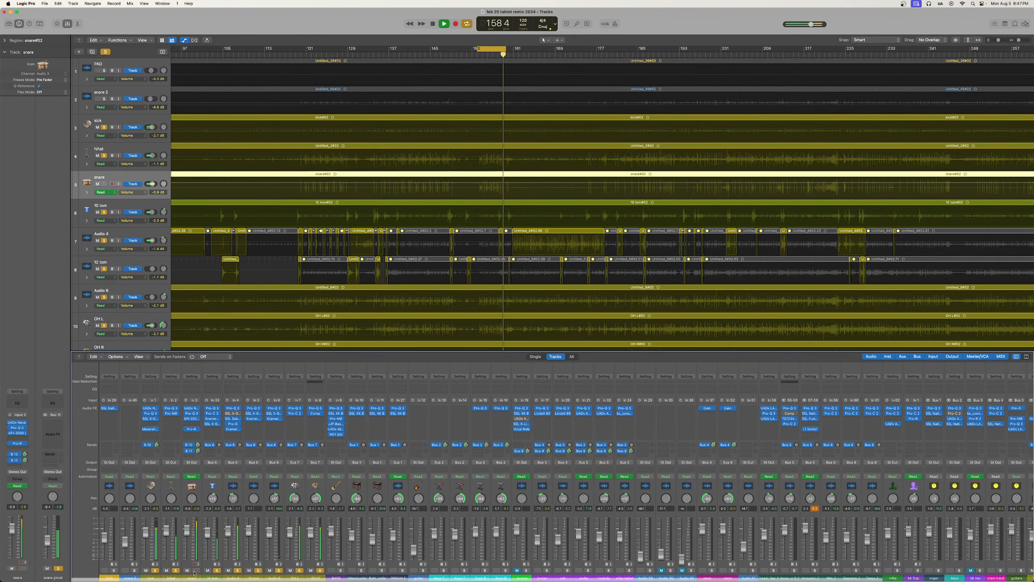
Insert the stereo Waves L1 limiter on the snare ghost aux channel
scroll(935, 485, "right", 10)
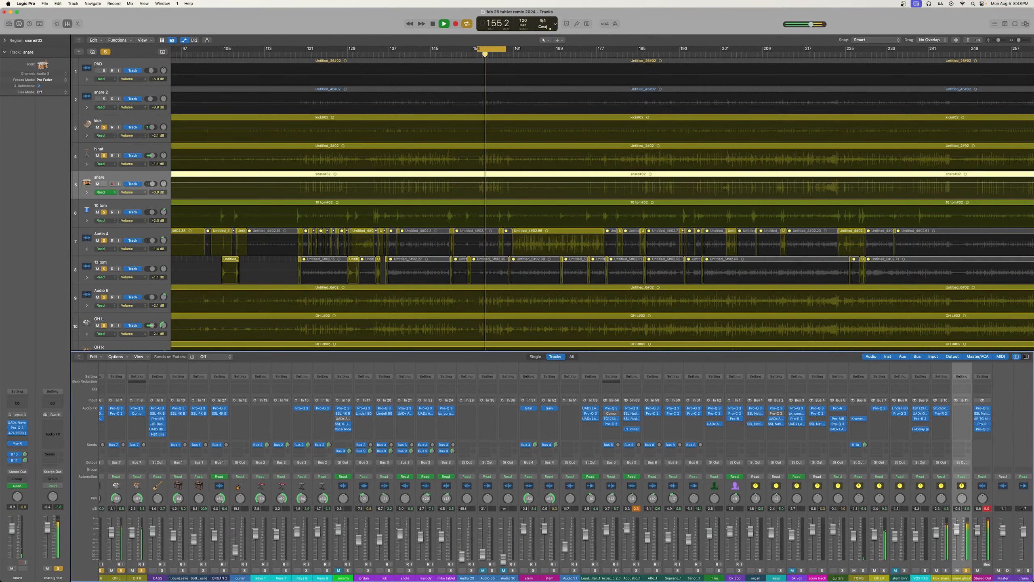
left_click(960, 426)
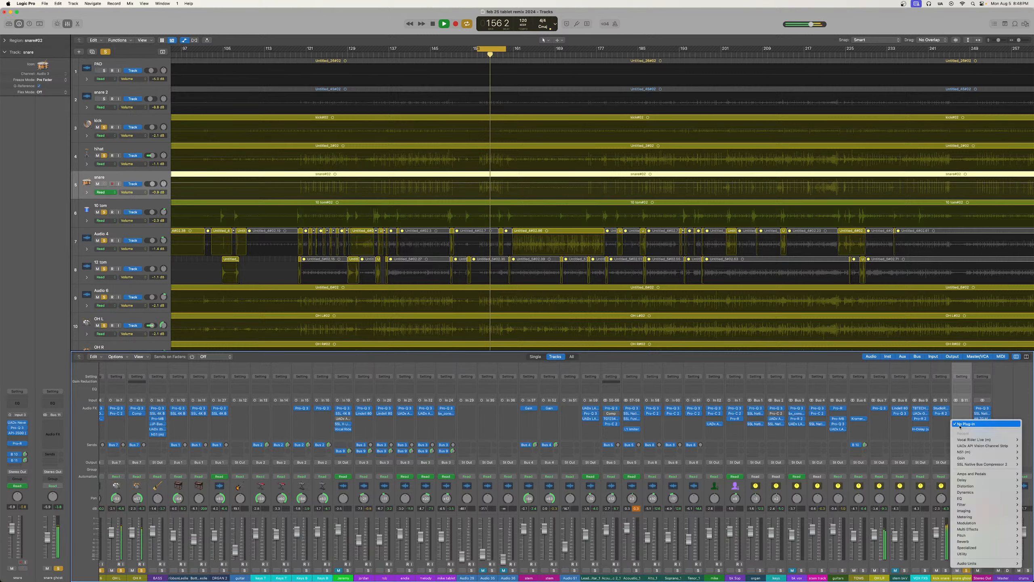
mouse_move(974, 563)
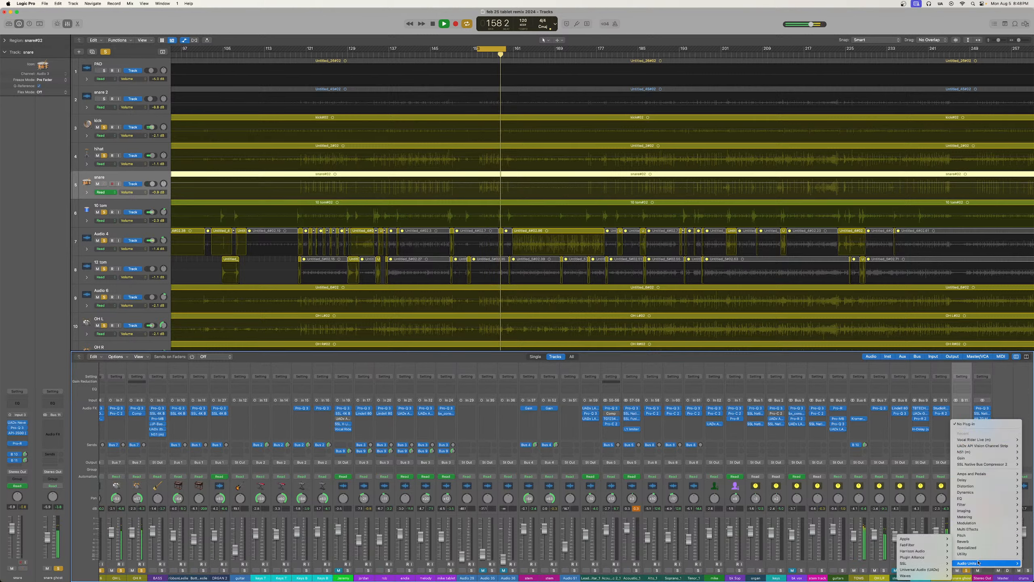
mouse_move(906, 575)
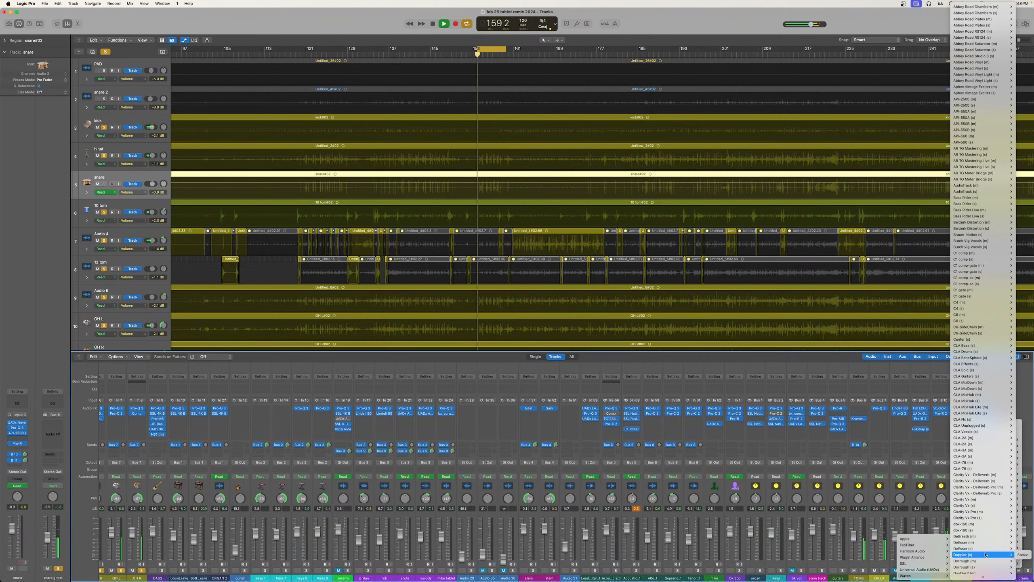
scroll(1001, 406, "down", 10)
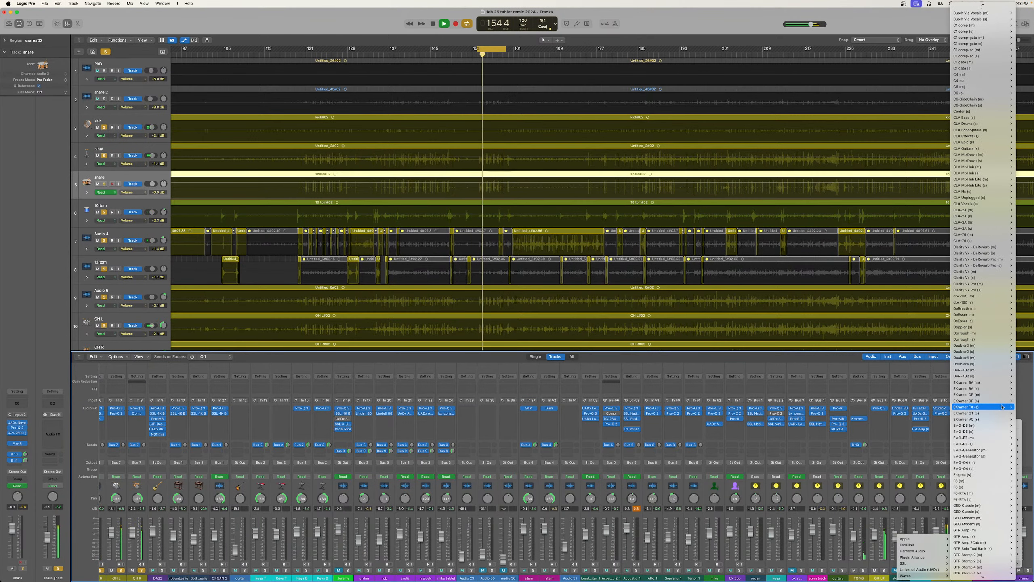
mouse_move(1002, 406)
scroll(1001, 407, "down", 15)
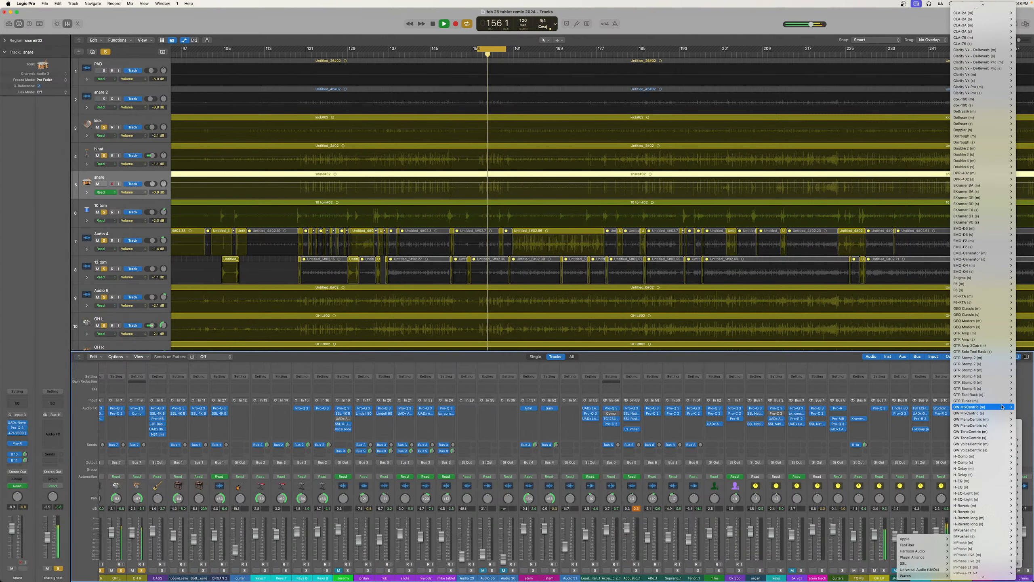
scroll(1001, 407, "down", 10)
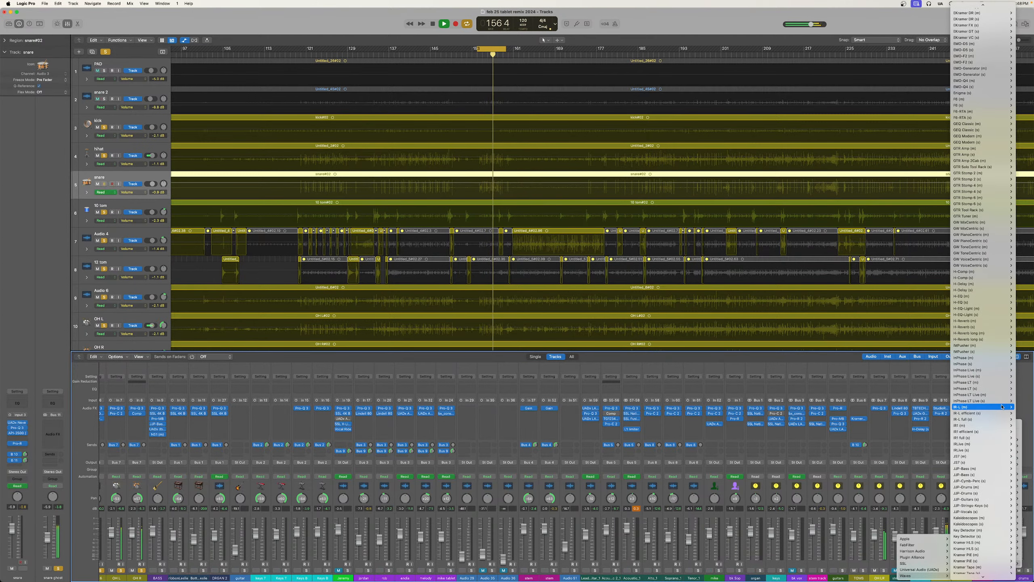
scroll(1002, 406, "down", 10)
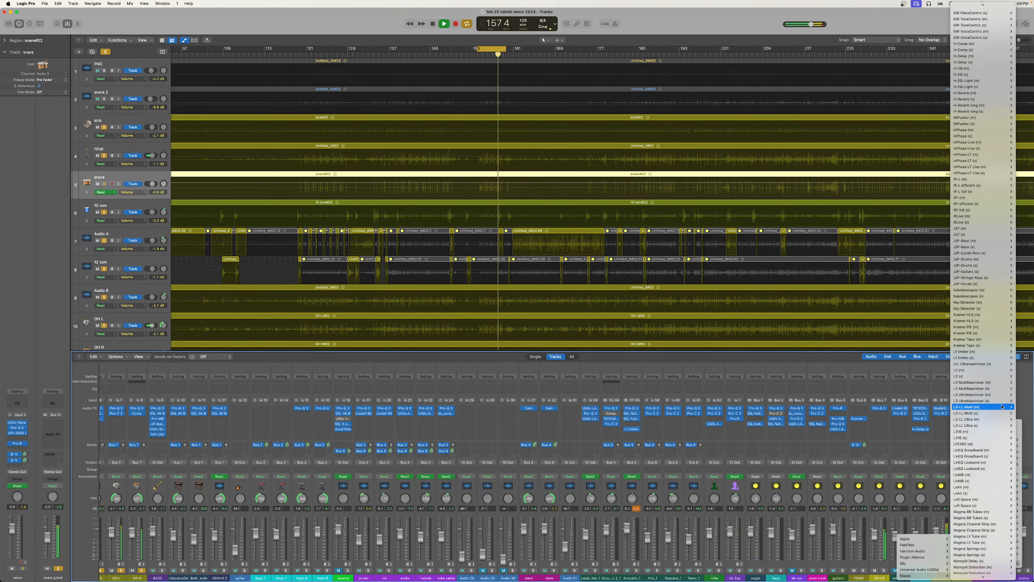
scroll(1002, 406, "down", 10)
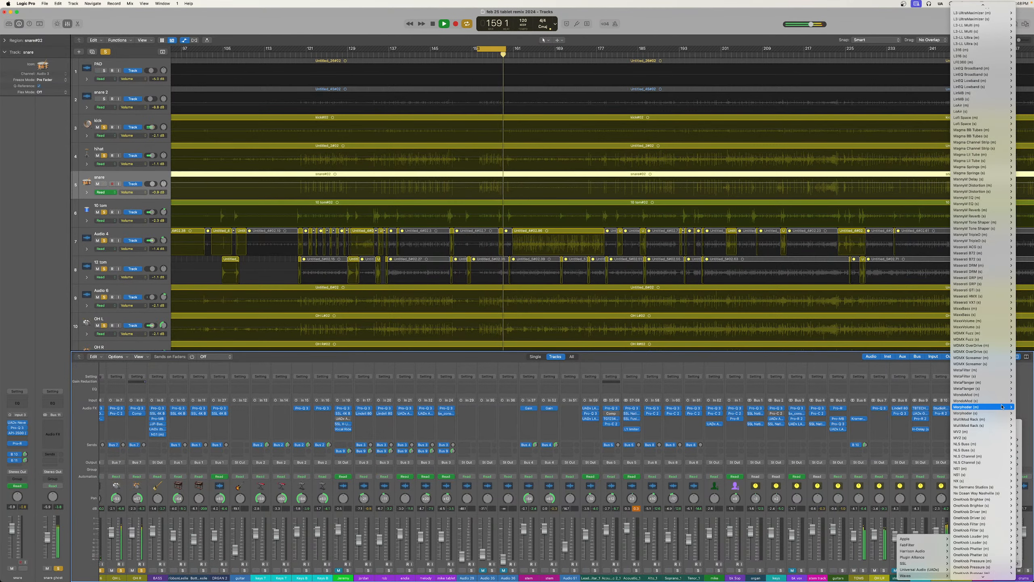
scroll(1001, 406, "down", 10)
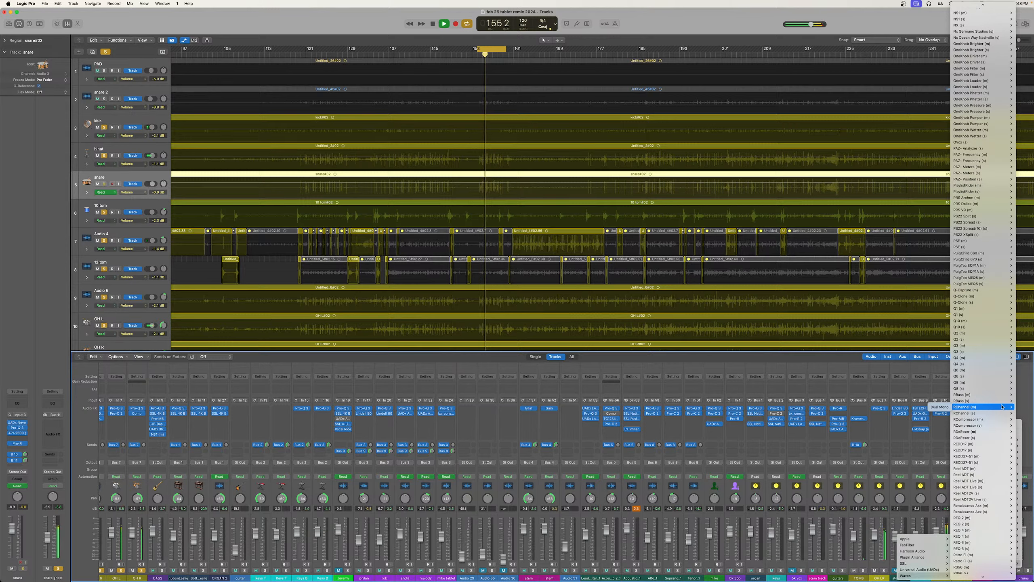
scroll(1002, 406, "up", 5)
scroll(1002, 407, "up", 15)
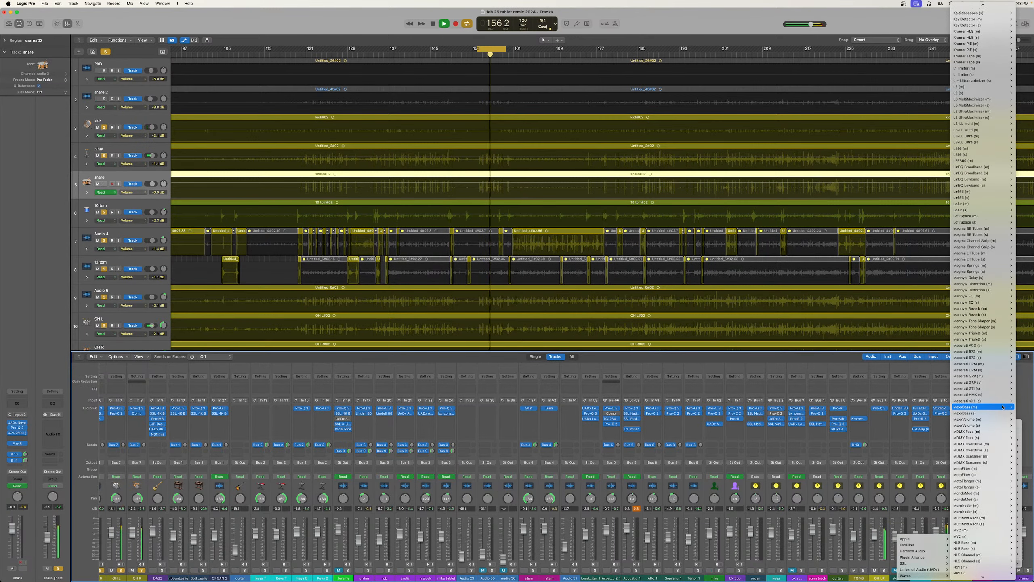
scroll(1001, 406, "up", 5)
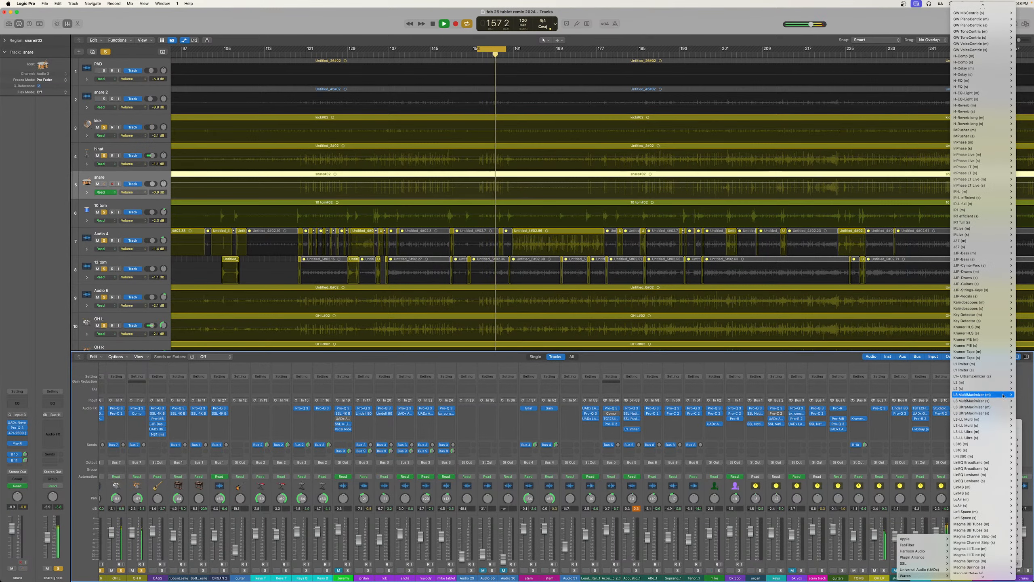
mouse_move(985, 363)
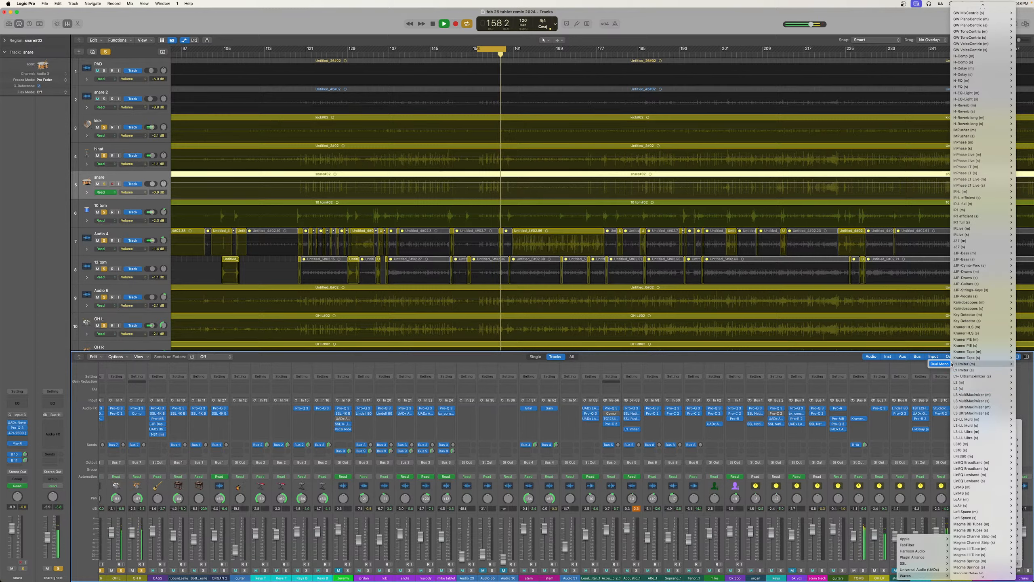
left_click(1027, 371)
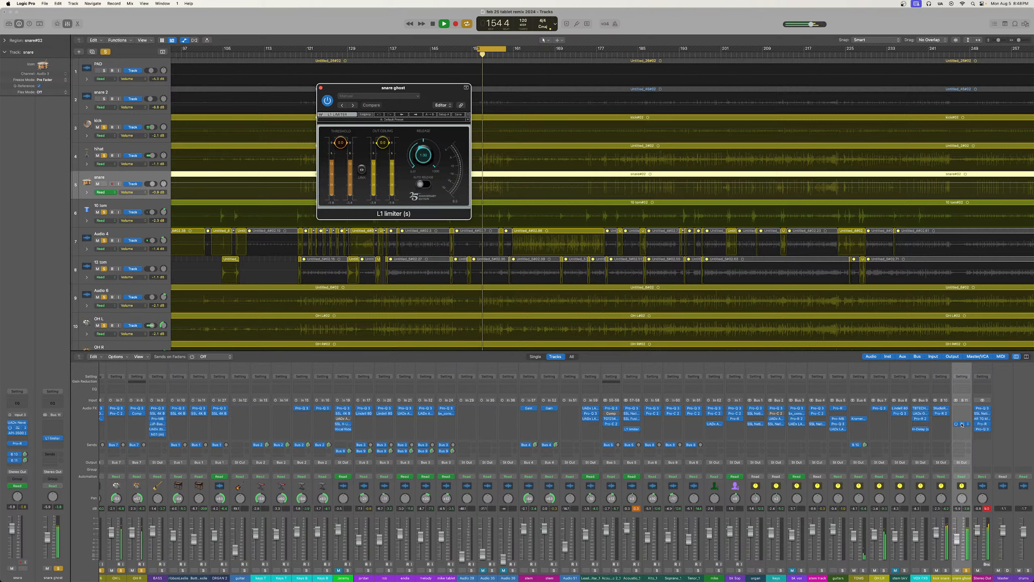
Lower the L1 limiter's out ceiling and take the drum channels from kick to OH R out of solo
left_click_drag(383, 143, 383, 177)
scroll(613, 516, "left", 5)
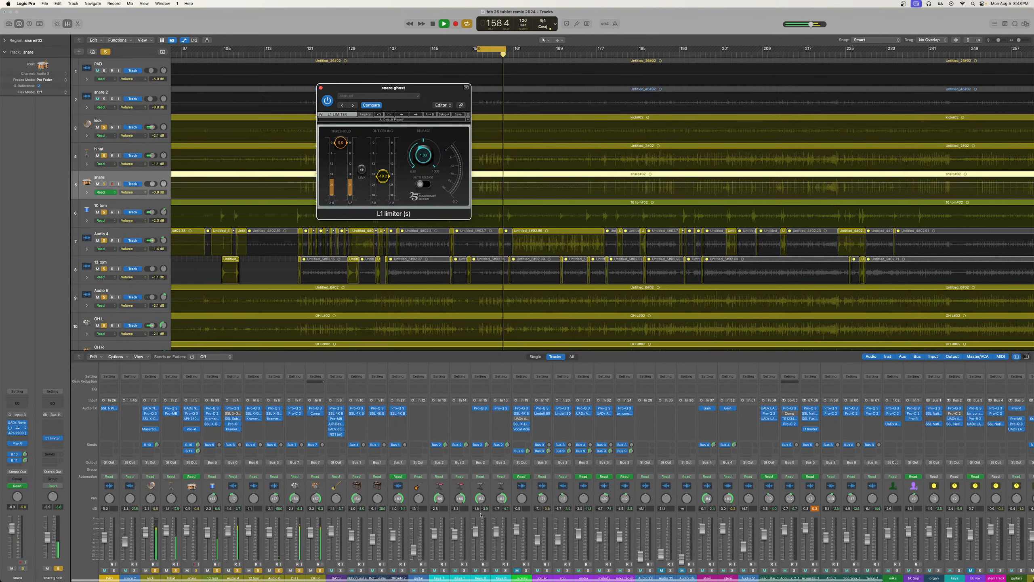
left_click_drag(155, 570, 320, 570)
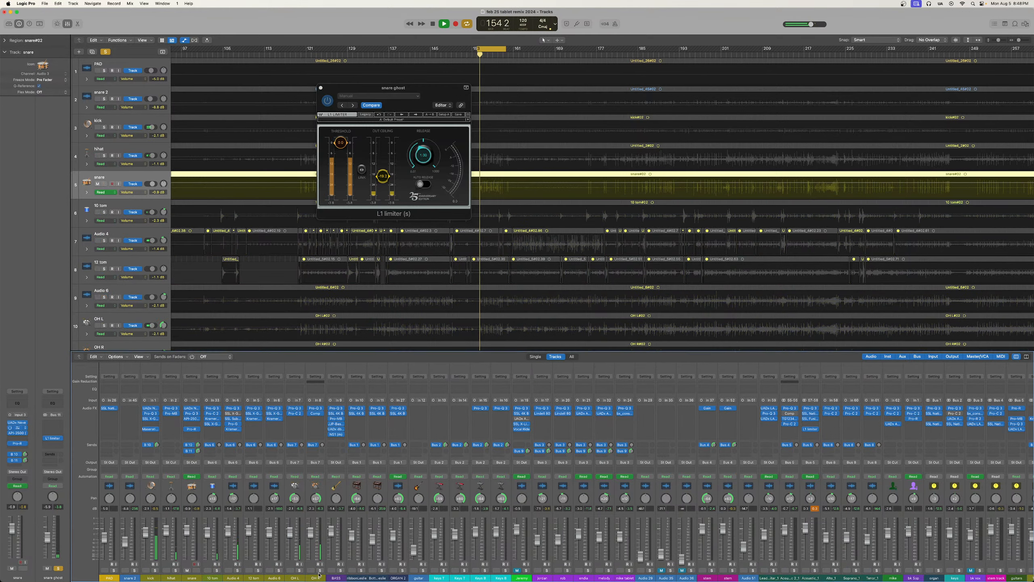
scroll(687, 518, "right", 5)
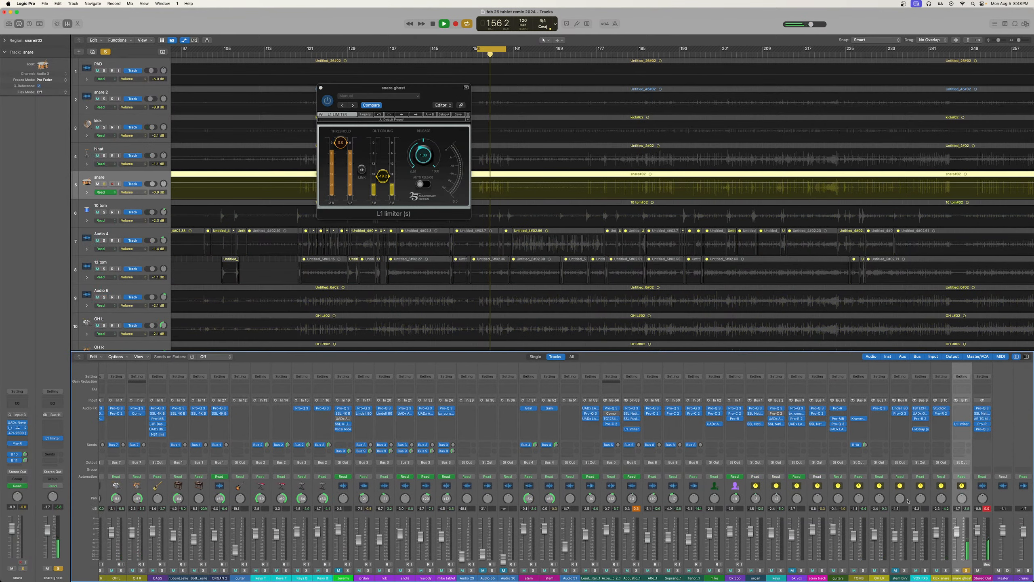
Lower the L1 limiter's threshold to about -14.7, raise its out ceiling to about -12.4 and shorten the release
left_click_drag(342, 144, 340, 166)
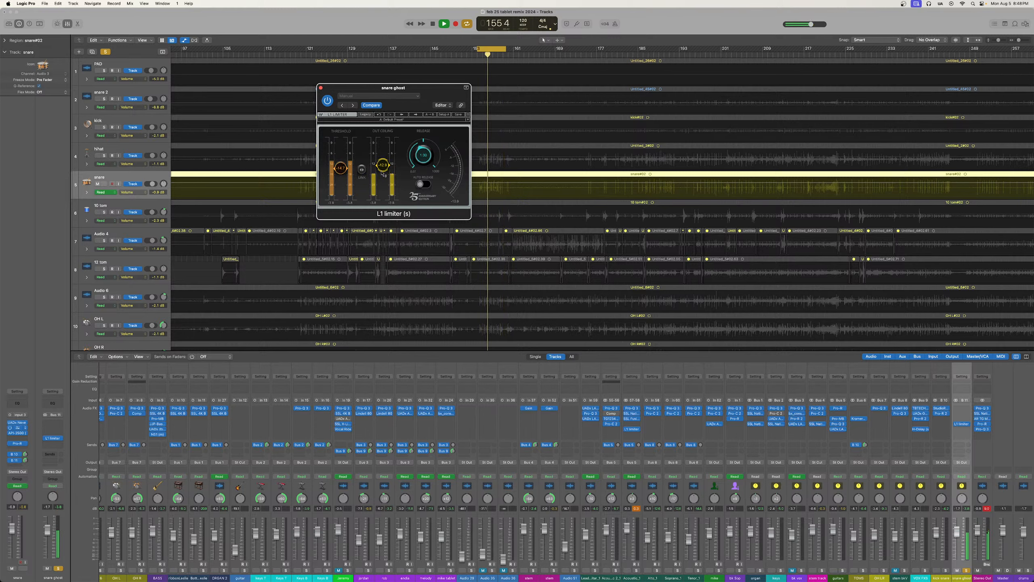
left_click_drag(419, 156, 383, 167)
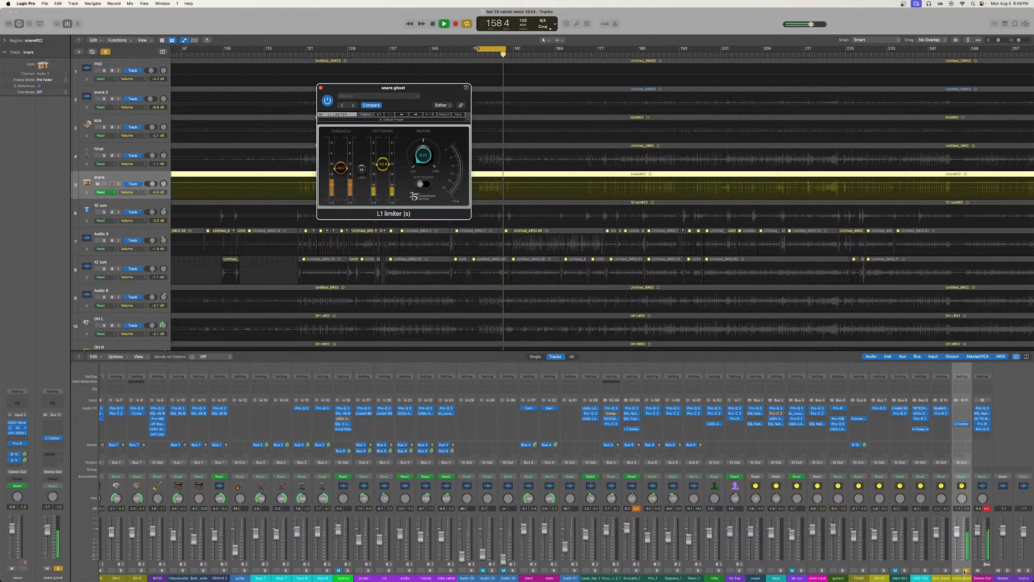
Compare the snare ghost channel within the soloed drums and the full mix by toggling its solo and mute, ending with it soloed
left_click(1027, 570)
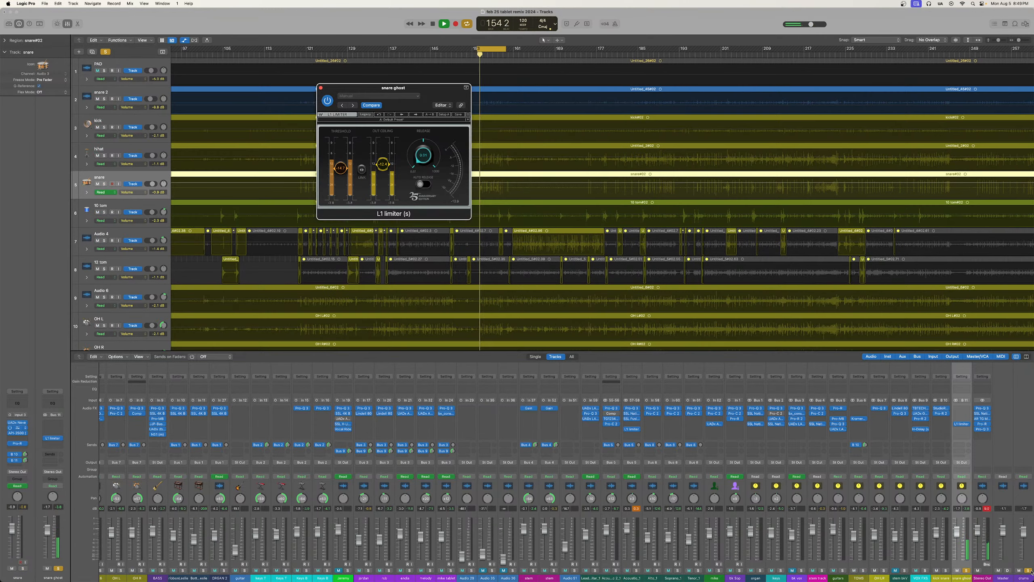
left_click(986, 510)
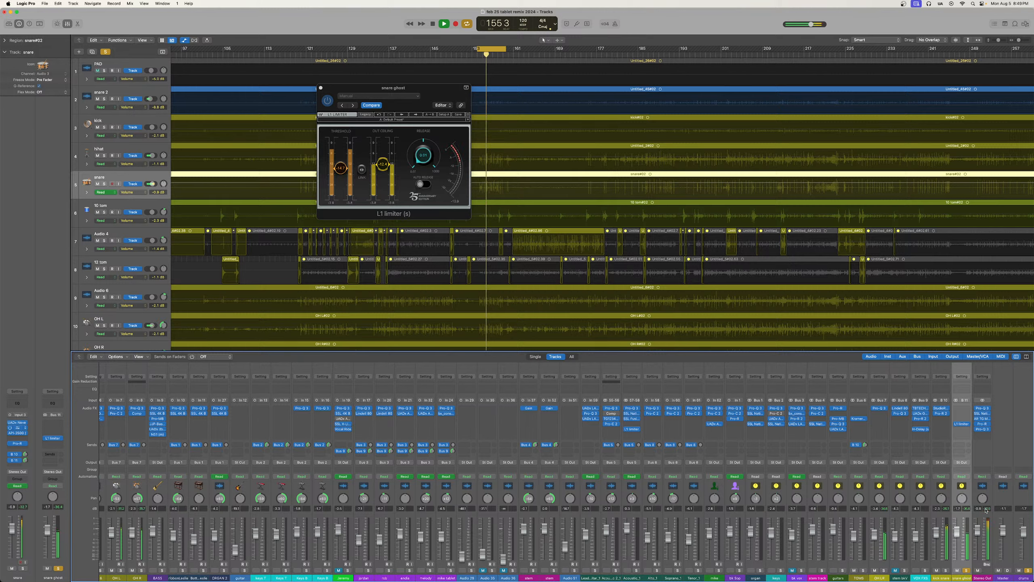
left_click(966, 571)
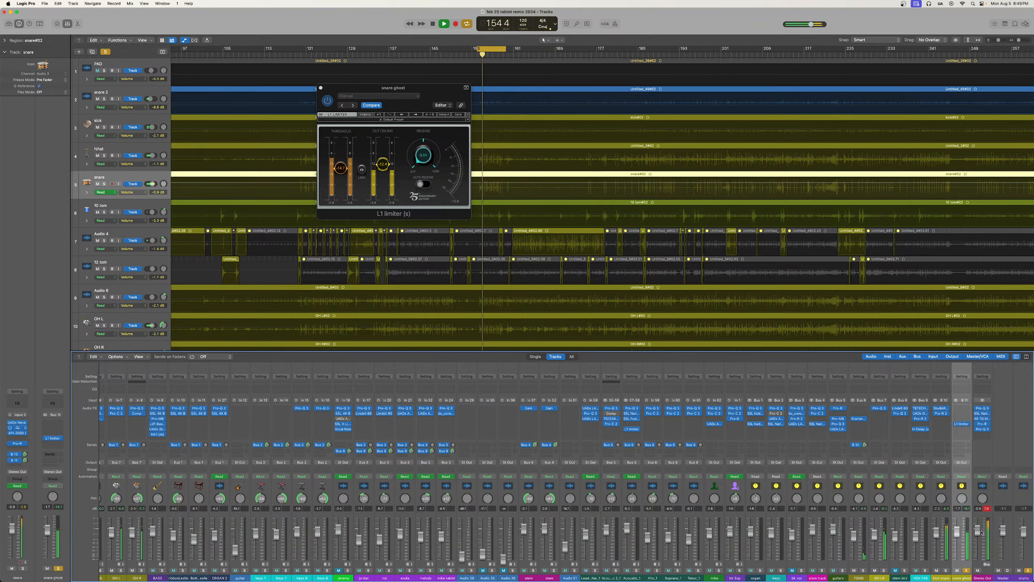
left_click(967, 570)
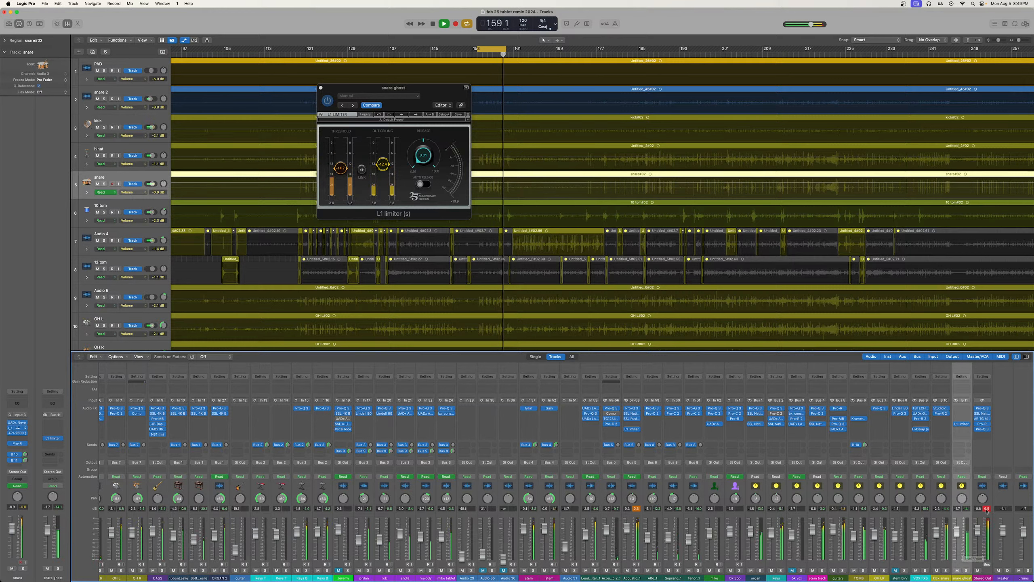
left_click(956, 569)
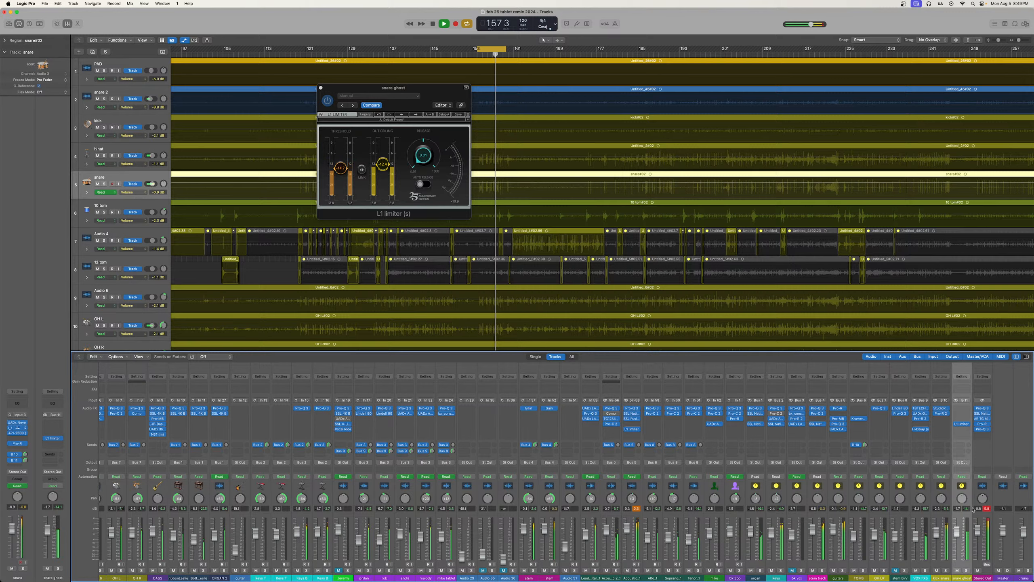
left_click(966, 570)
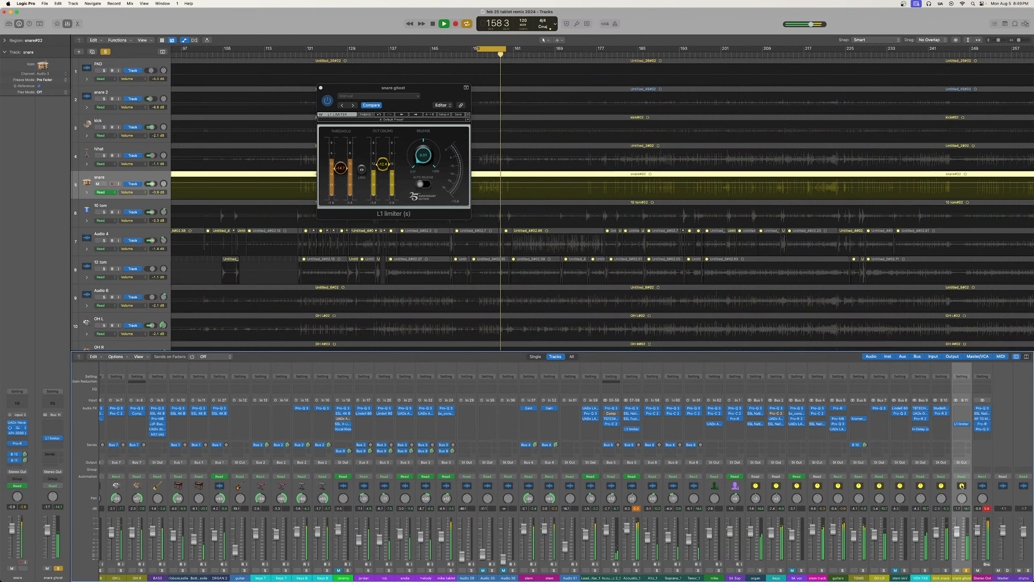
Insert FabFilter Pro-Q 3 ahead of the L1 limiter on the snare ghost channel
left_click(963, 419)
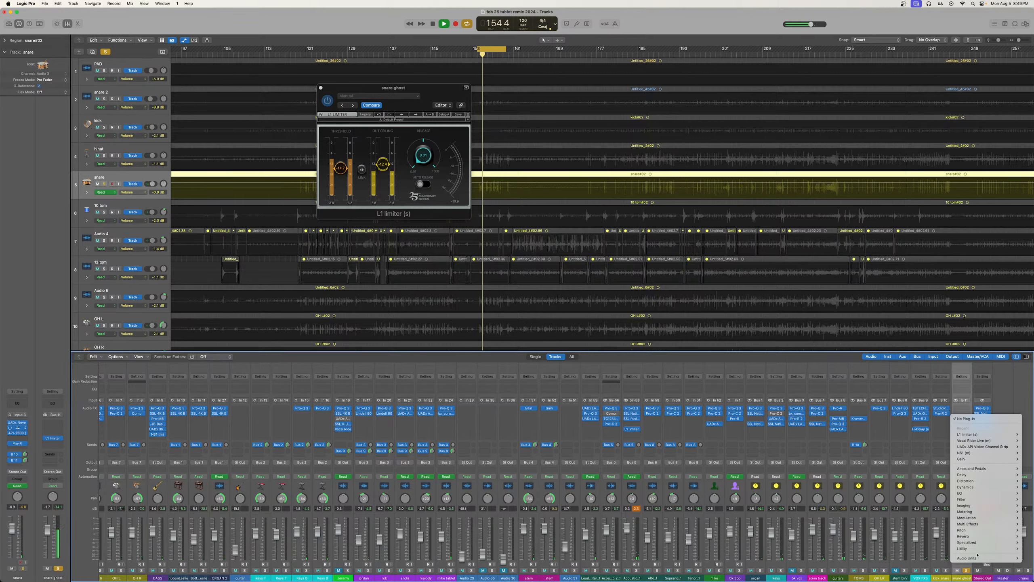
mouse_move(993, 557)
mouse_move(936, 545)
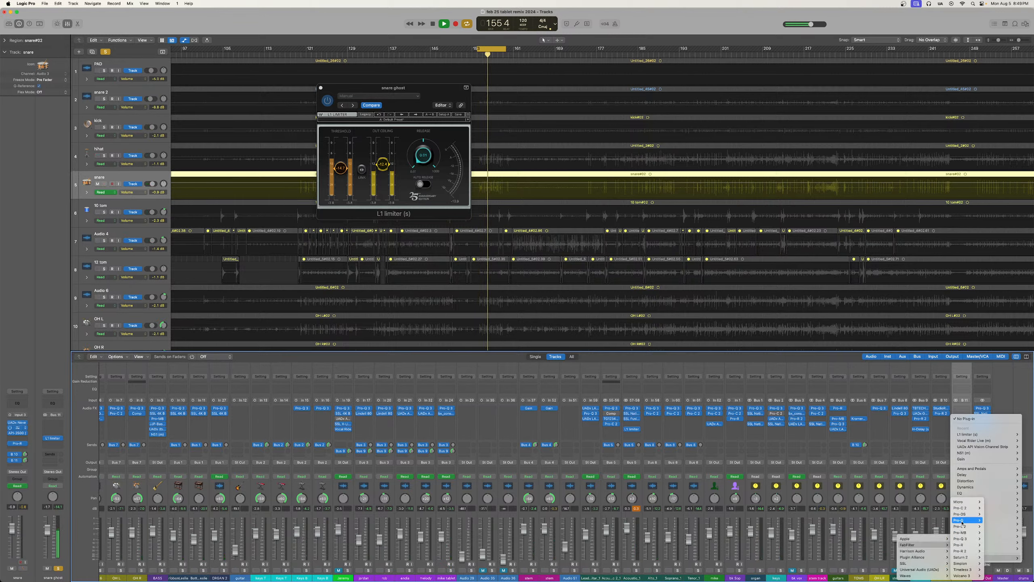
left_click(991, 538)
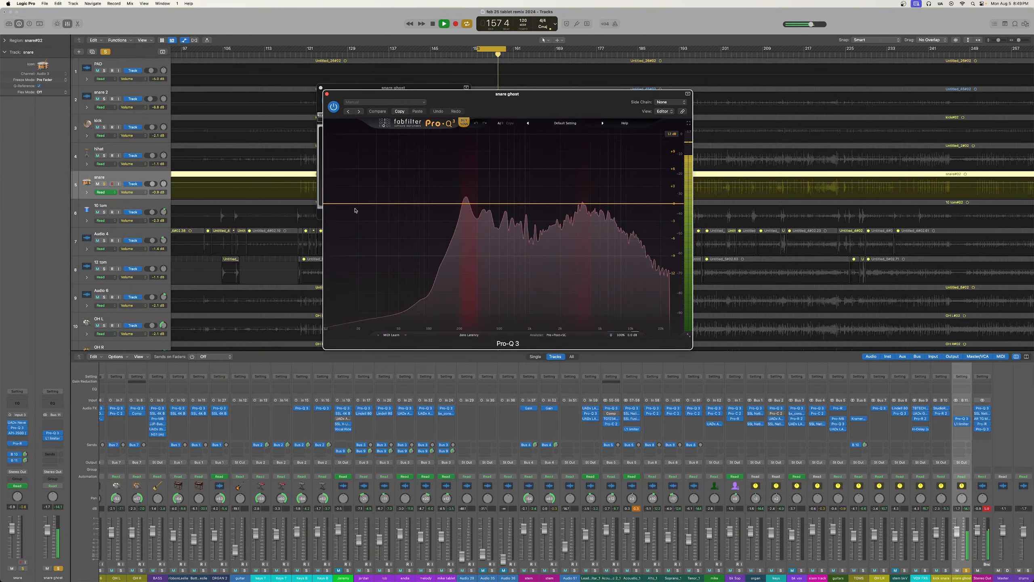
Shape the snare ghost EQ with a low cut, a bell boost of about 10 dB near 230 Hz and a high-shelf cut
left_click(331, 204)
left_click_drag(332, 204, 468, 177)
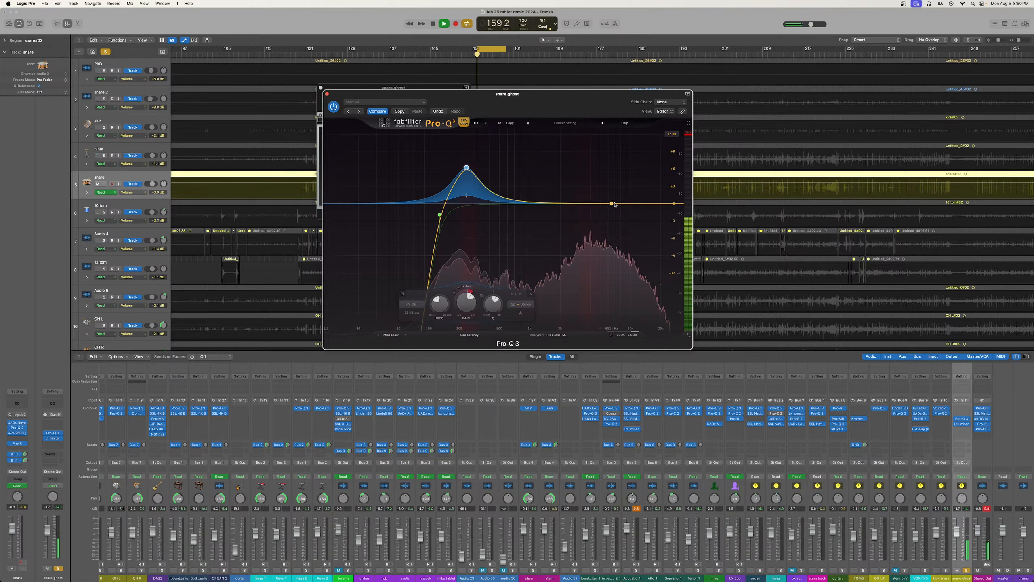
left_click_drag(664, 203, 660, 224)
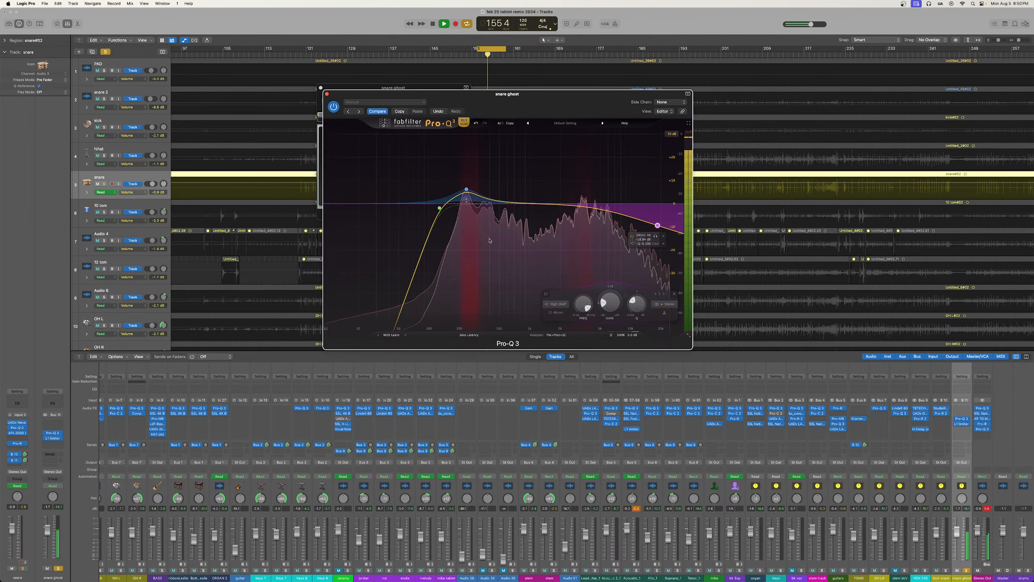
left_click_drag(440, 212, 466, 180)
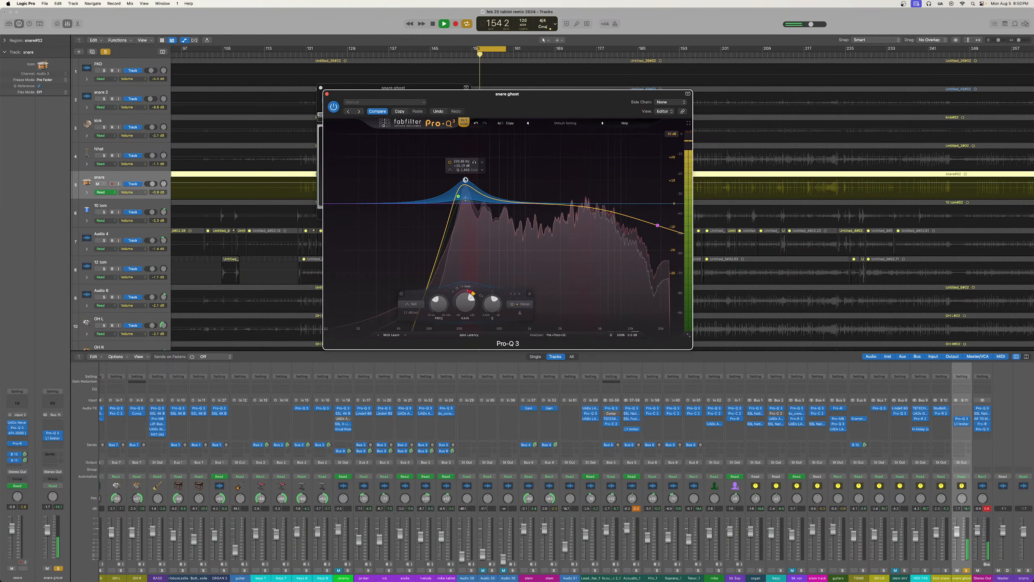
Move Pro-Q 3 after the L1 limiter, audition the snare ghost within the soloed drums, and stop playback
left_click_drag(963, 420, 963, 431)
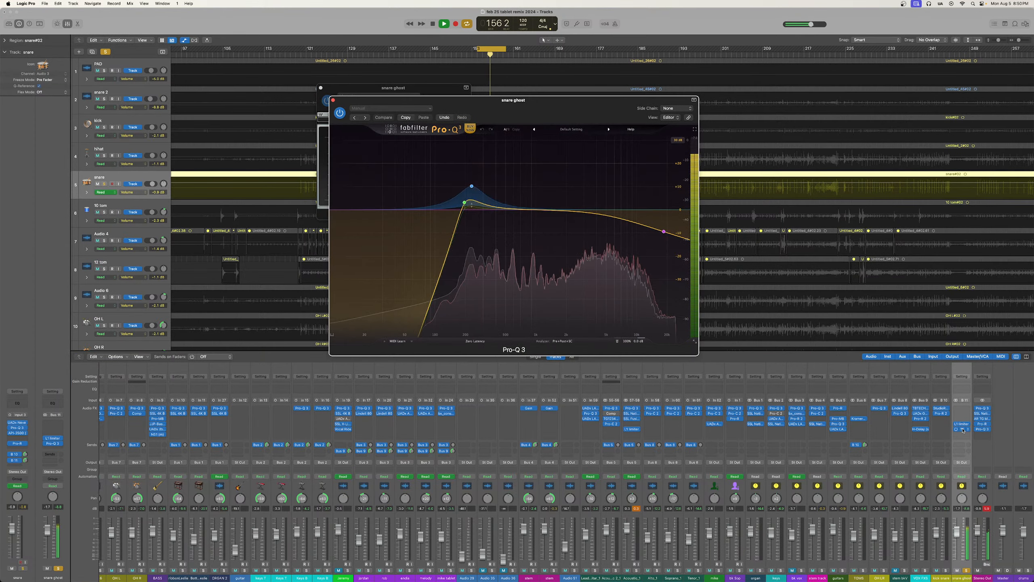
left_click(1027, 571)
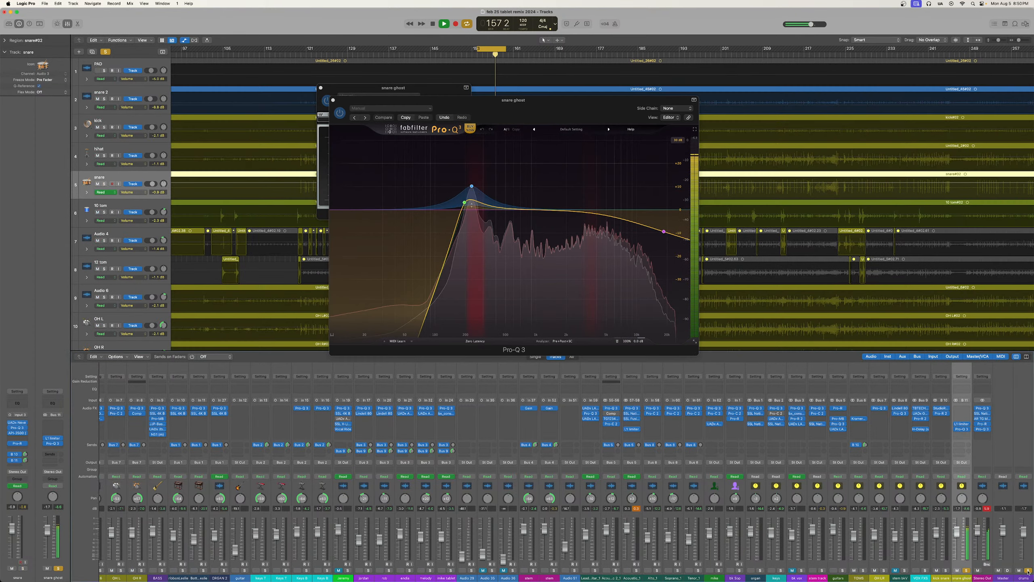
left_click(965, 570)
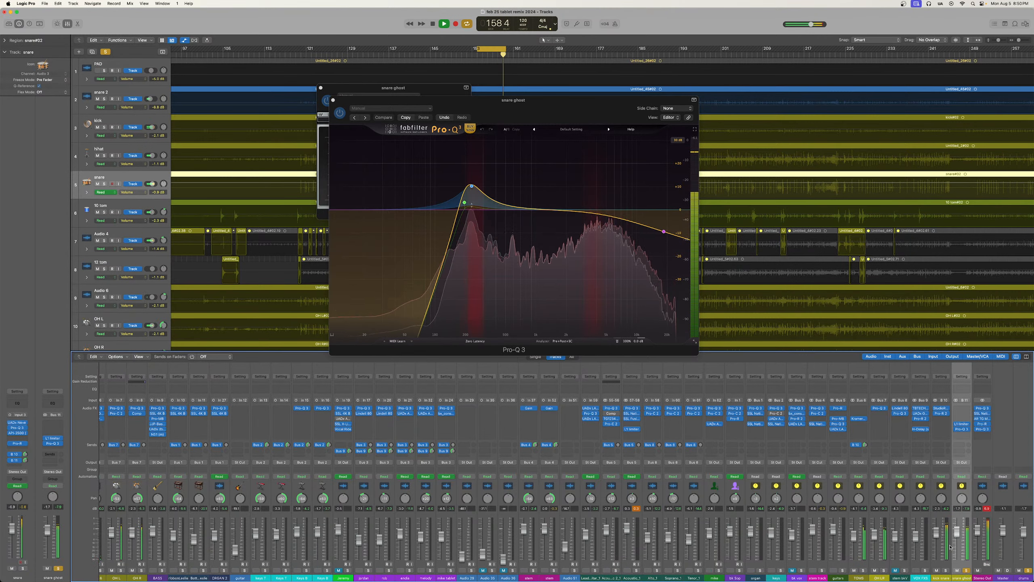
key("space")
left_click(1028, 570)
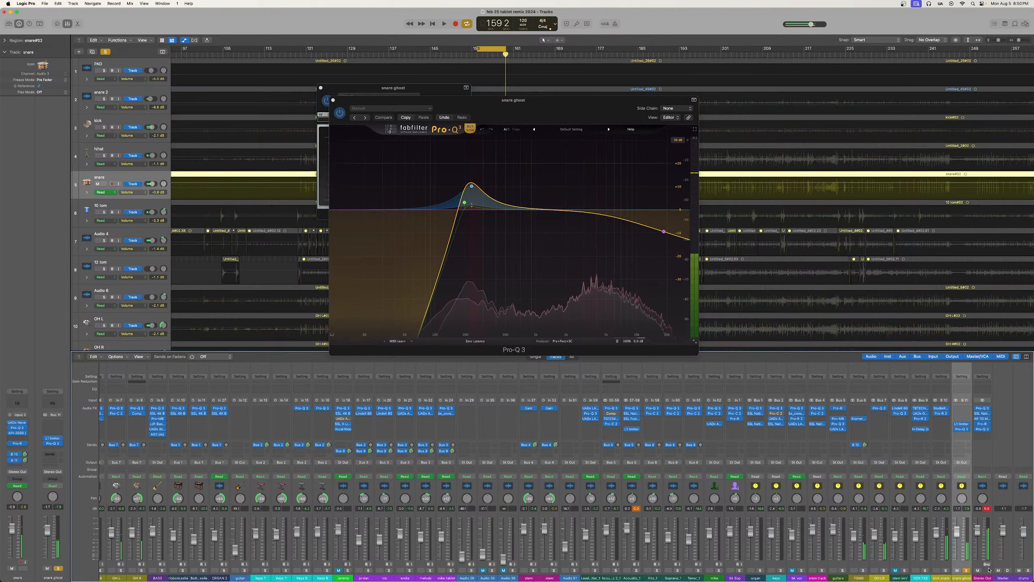
Unsolo the snare ghost channel and play the full mix, comparing inverted and normal output phase in Pro-Q 3
left_click(967, 571)
key("space")
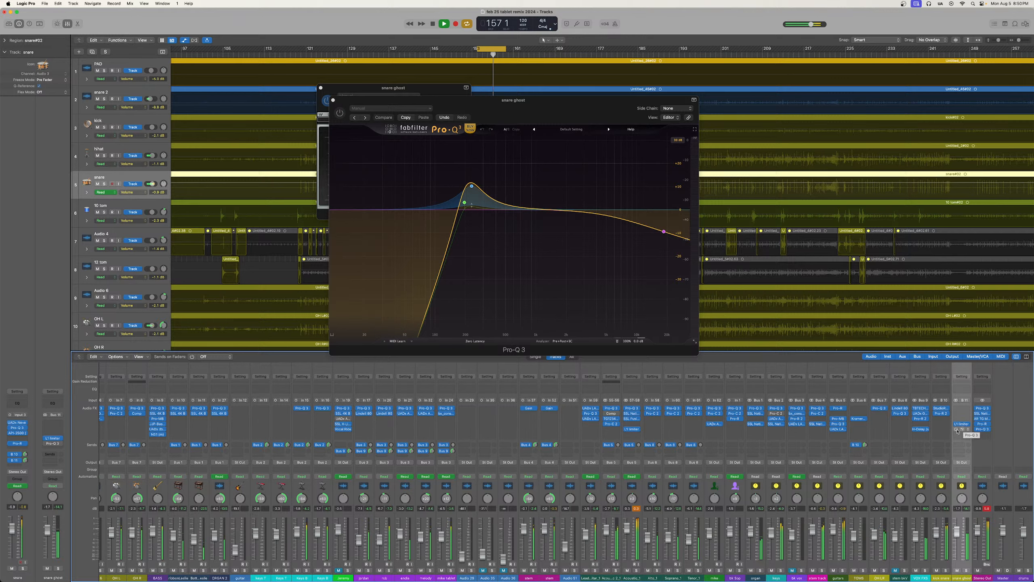
left_click(957, 430)
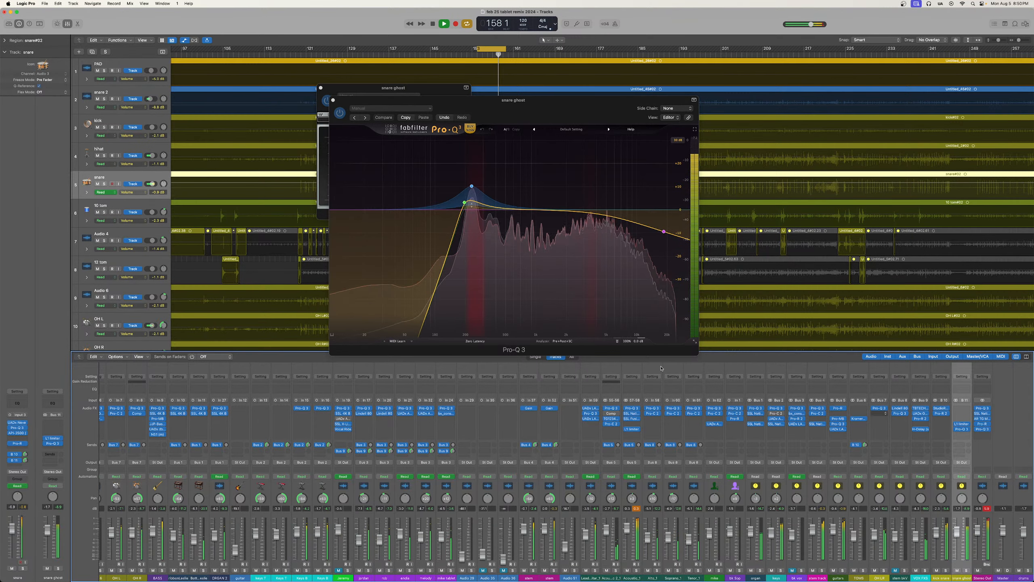
left_click(625, 334)
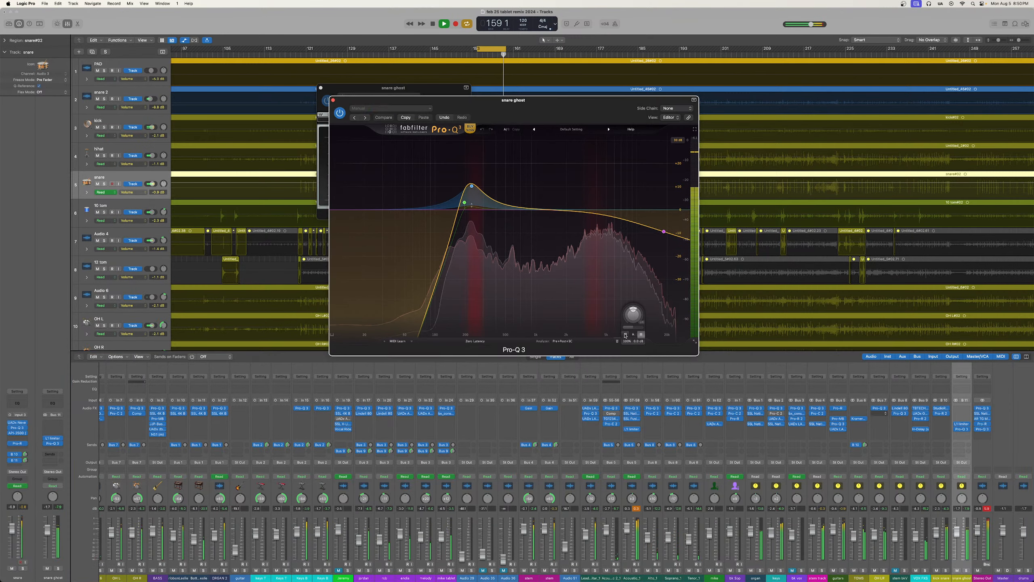
key("space")
key("space")
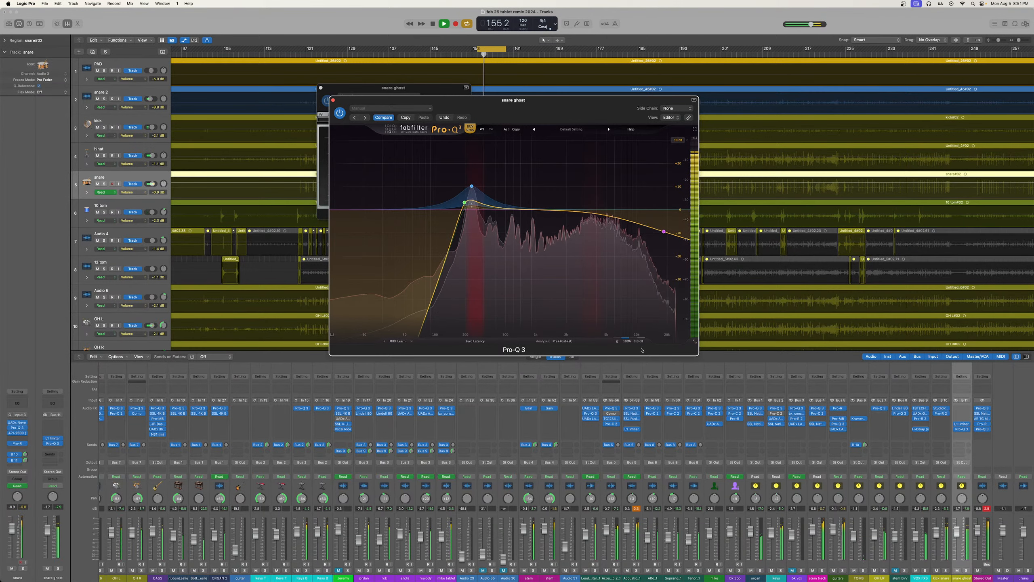
mouse_move(634, 338)
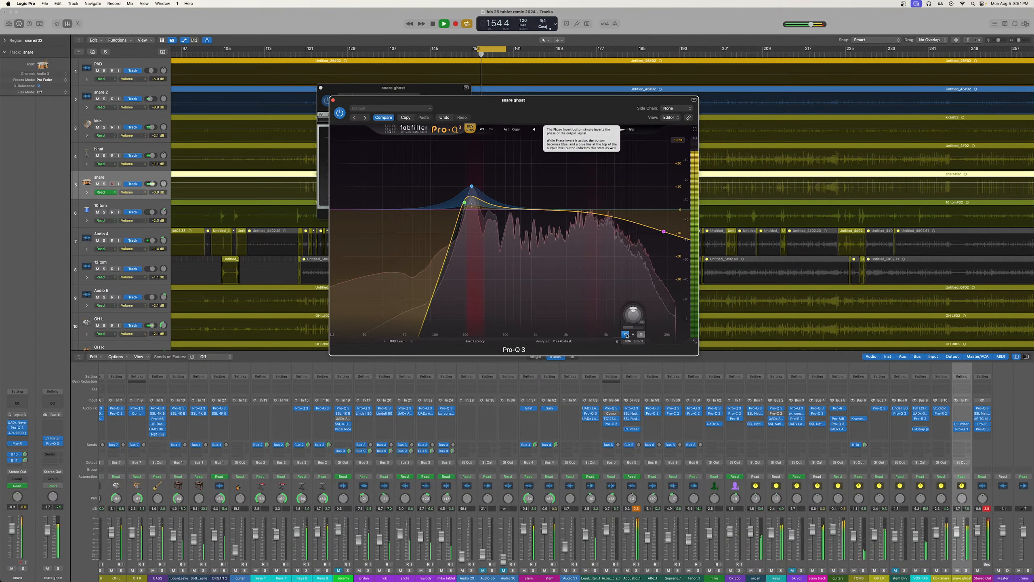
left_click(626, 334)
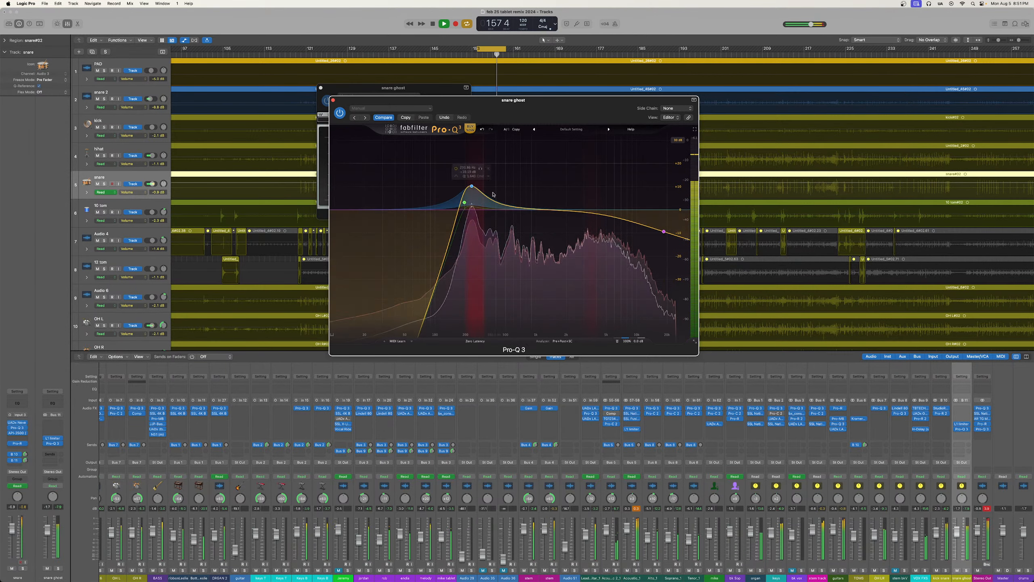
Reduce the snare ghost's bell boost near 230 Hz to about 5 dB with the high shelf bypassed, and lower the channel fader
left_click_drag(472, 186, 471, 194)
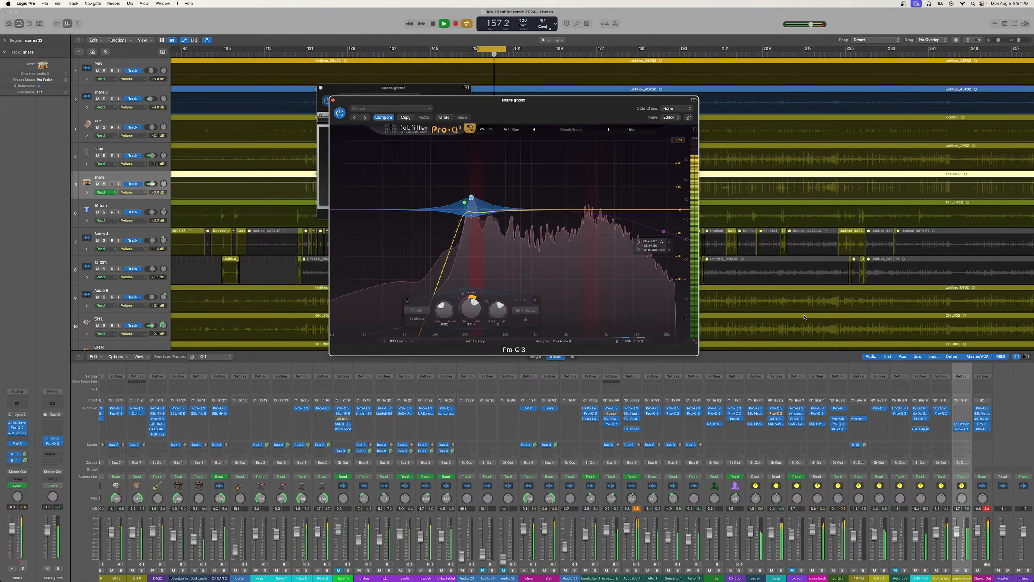
left_click_drag(957, 533, 961, 573)
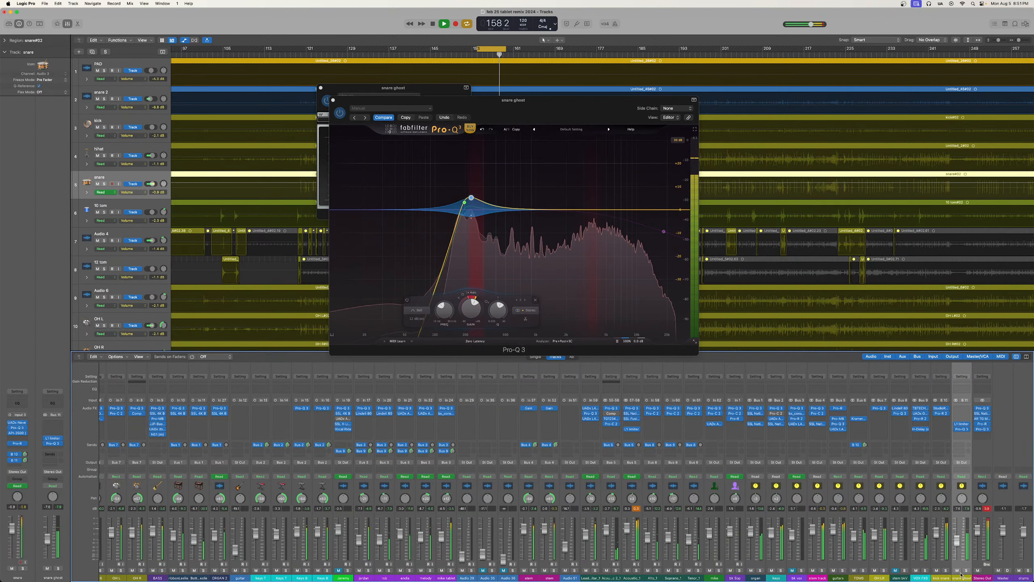
key("space")
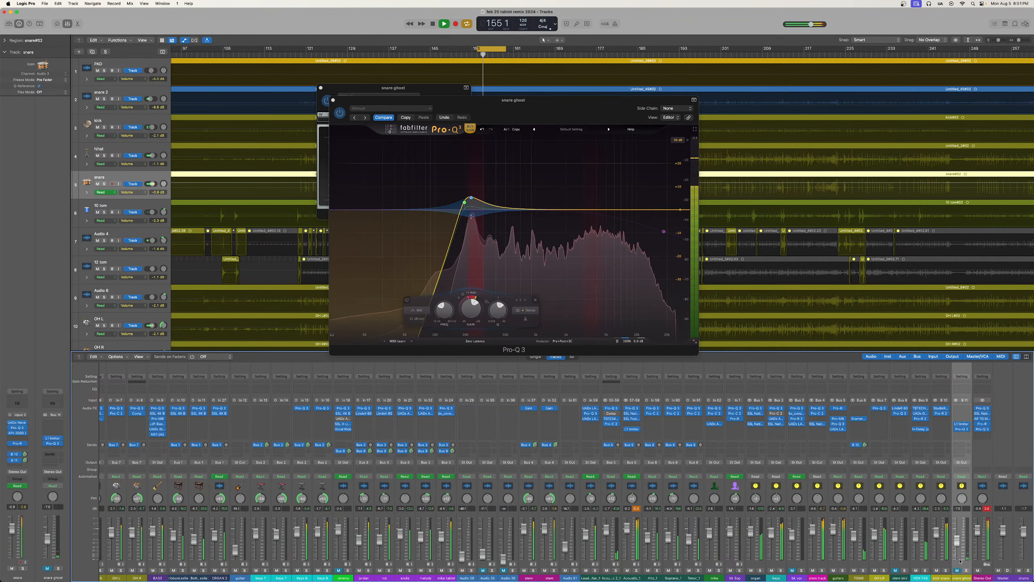
left_click(333, 101)
left_click(321, 87)
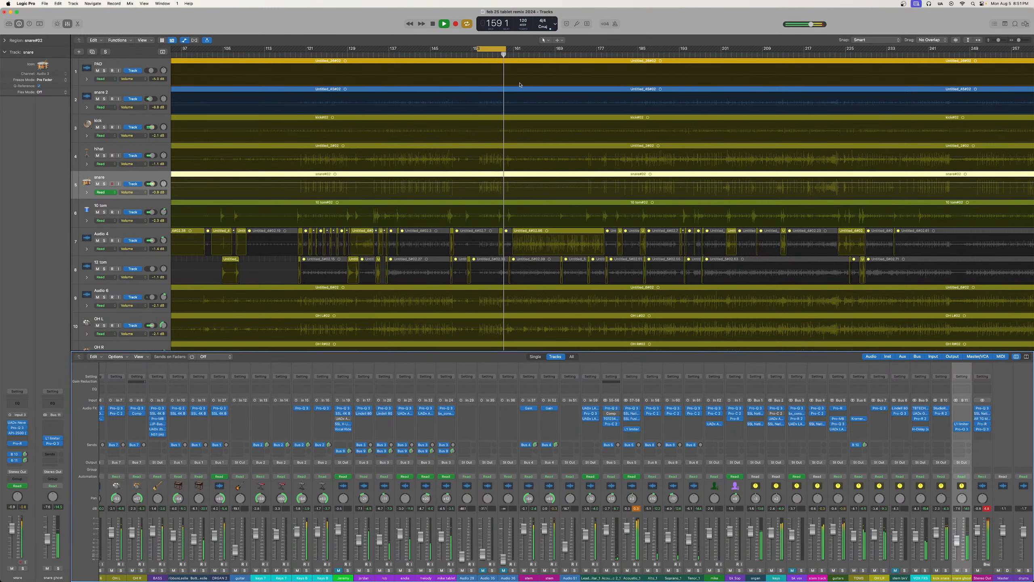
Play the mix from the Song Start marker with cycling off, and select the Acoustic_1 track with track automation hidden
scroll(351, 56, "left", 10)
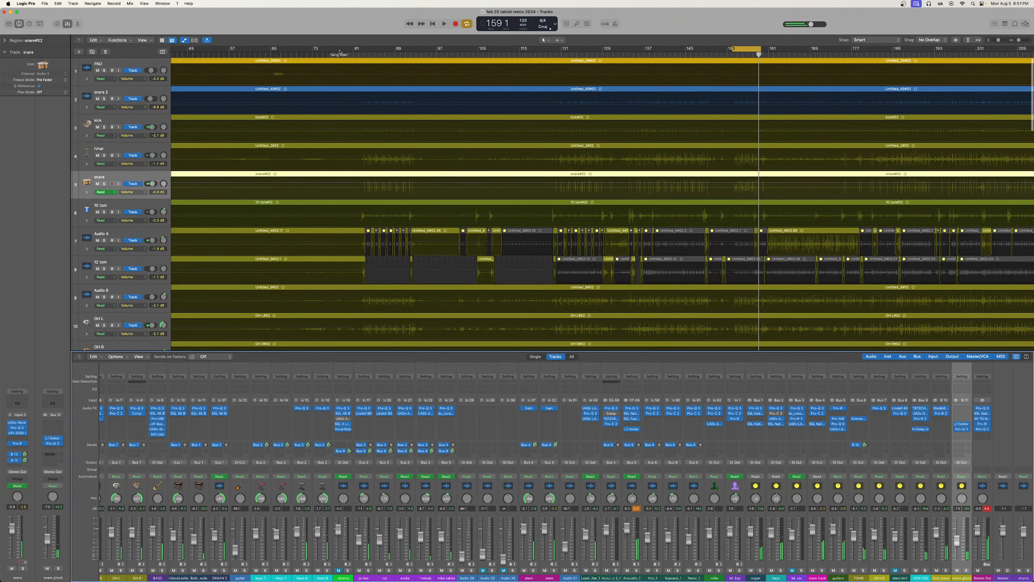
left_click(343, 54)
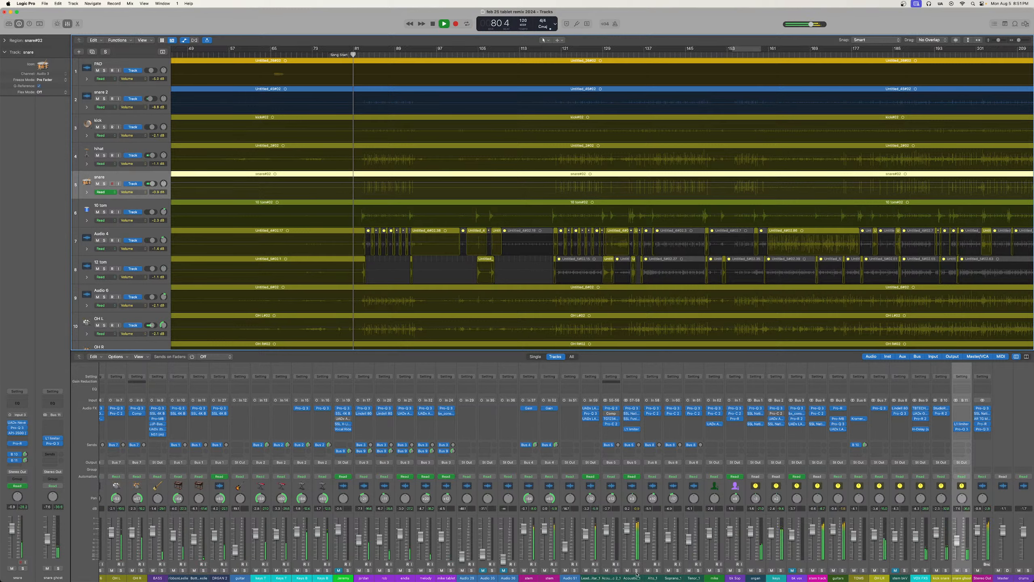
left_click(632, 547)
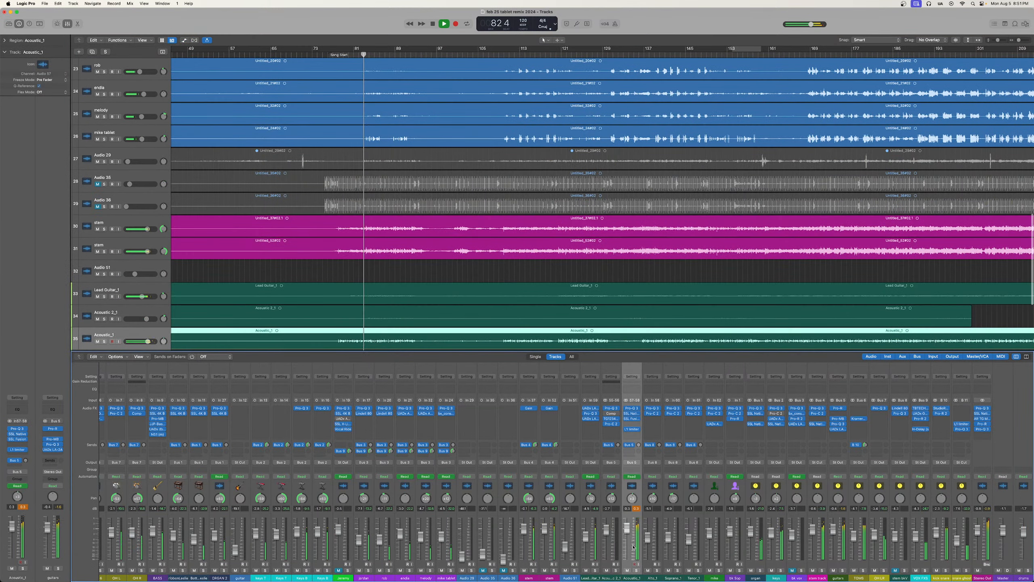
key("a")
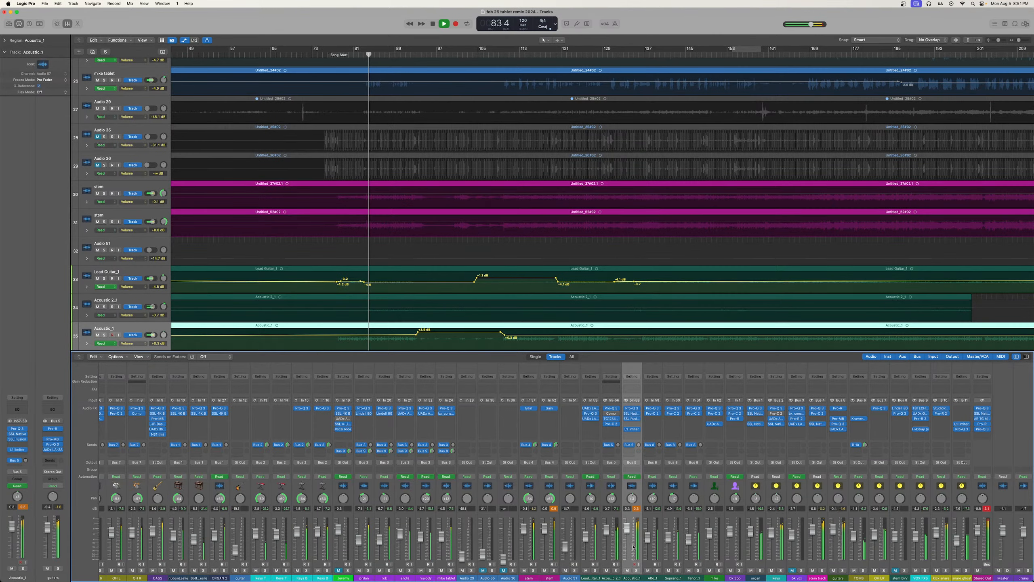
key("a")
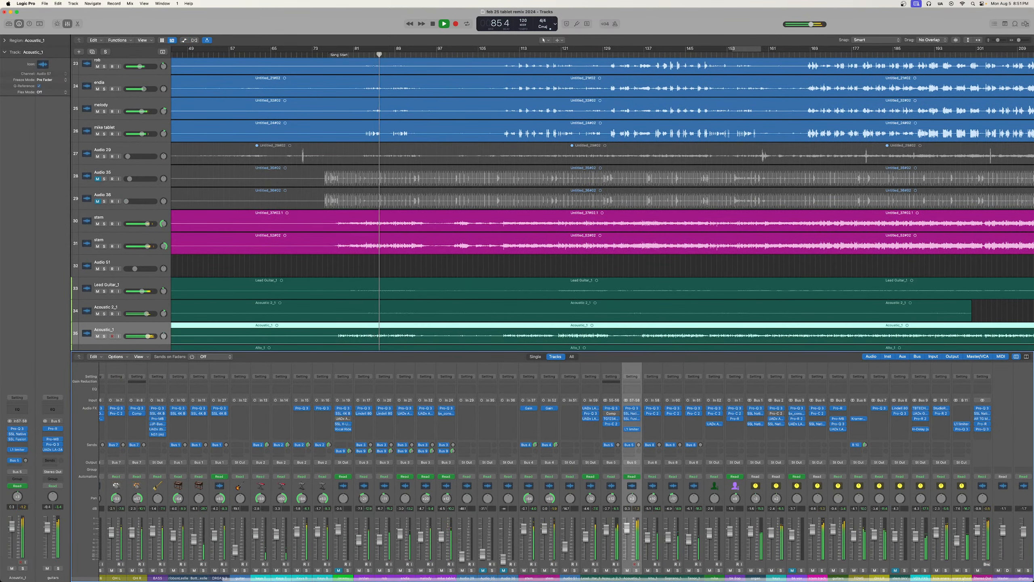
Compare the full mix with the snare ghost channel muted and unmuted
scroll(959, 572, "left", 1)
left_click(959, 571)
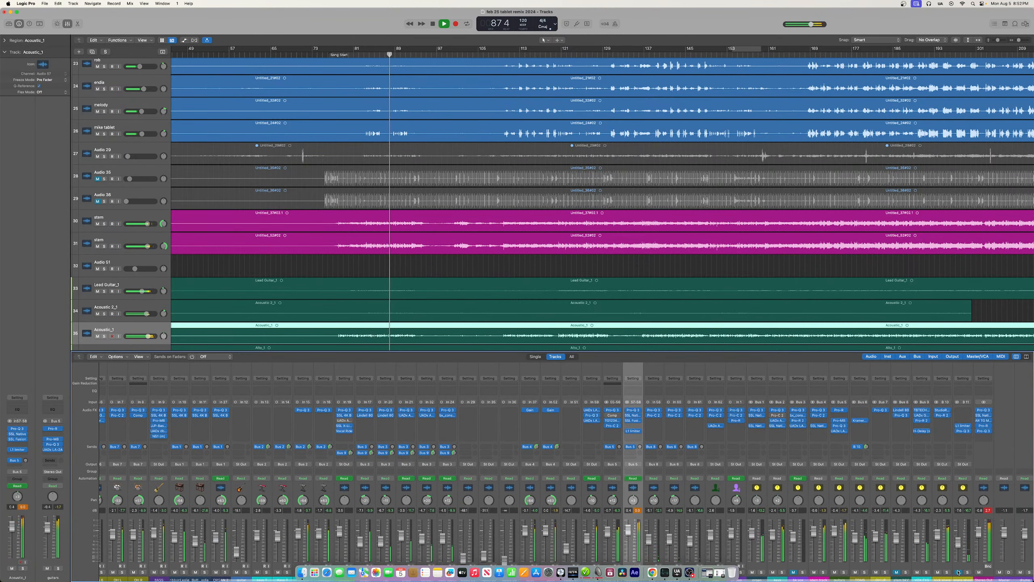
scroll(959, 572, "right", 1)
left_click(959, 572)
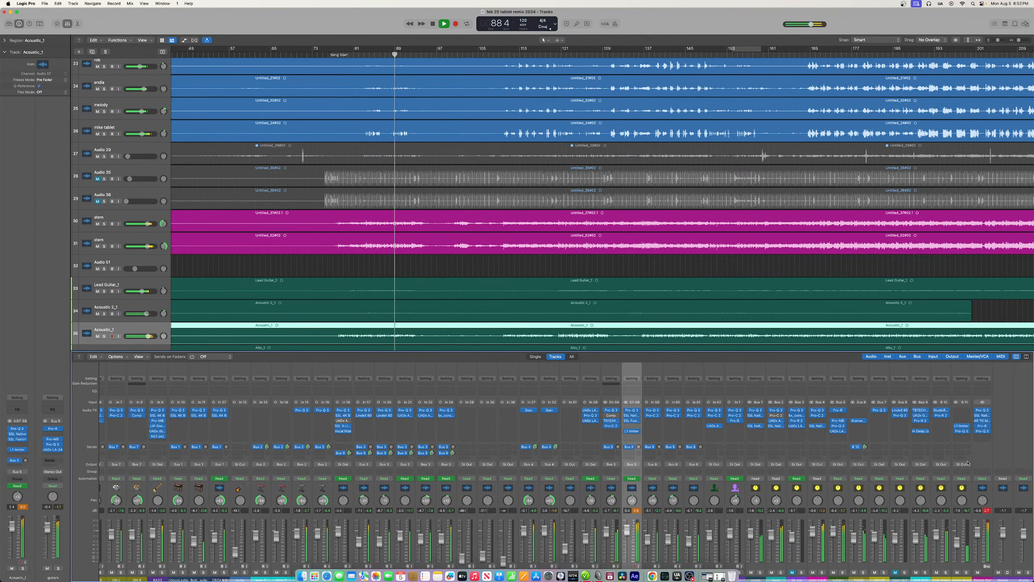
Add a gentle bell boost of about 2 dB near 3.6 kHz to the snare ghost channel's Pro-Q 3
left_click(962, 431)
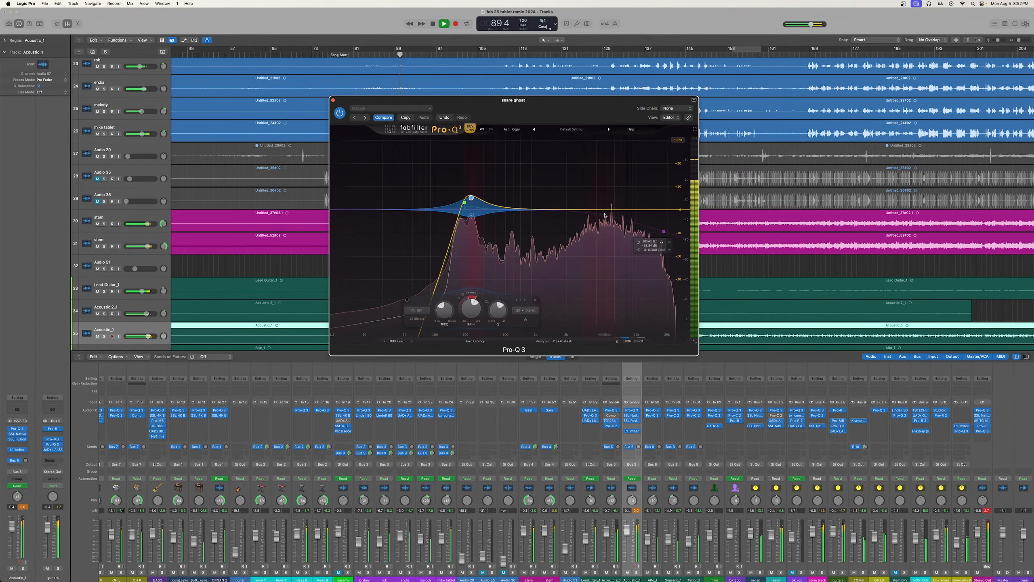
mouse_move(599, 209)
left_mouse_down()
mouse_move(595, 144)
mouse_move(595, 204)
left_mouse_up()
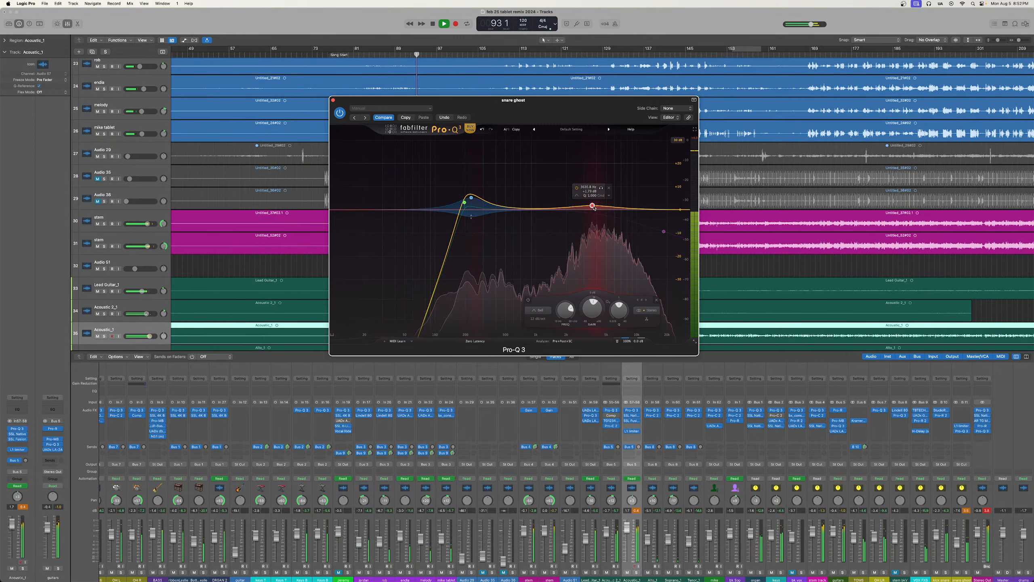
left_click(332, 101)
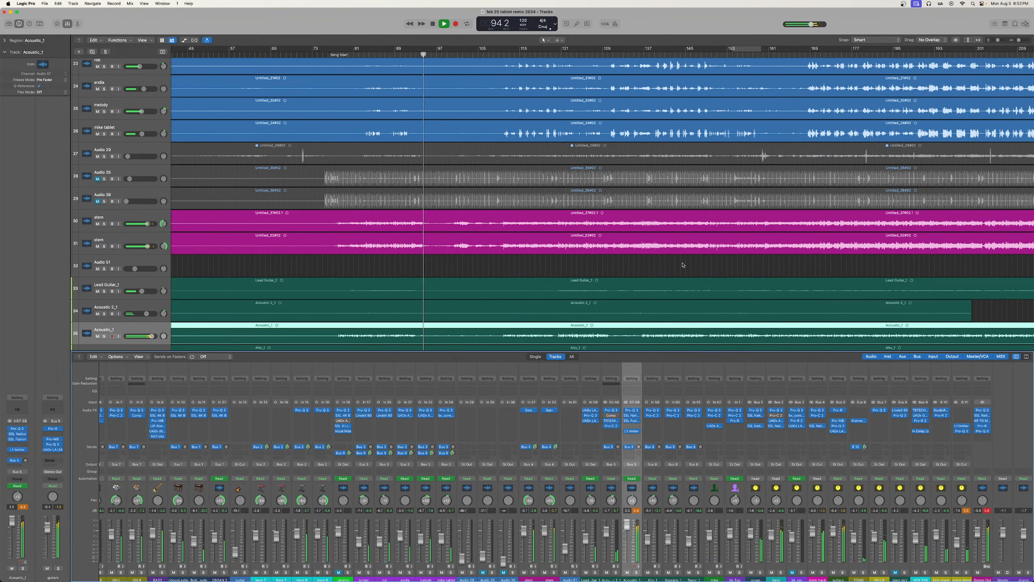
Insert SSL X-Gate ahead of the snare ghost's L1 limiter with thresholds of -21 dB open and -37 dB close, and toggle its bypass
left_click(962, 421)
mouse_move(977, 560)
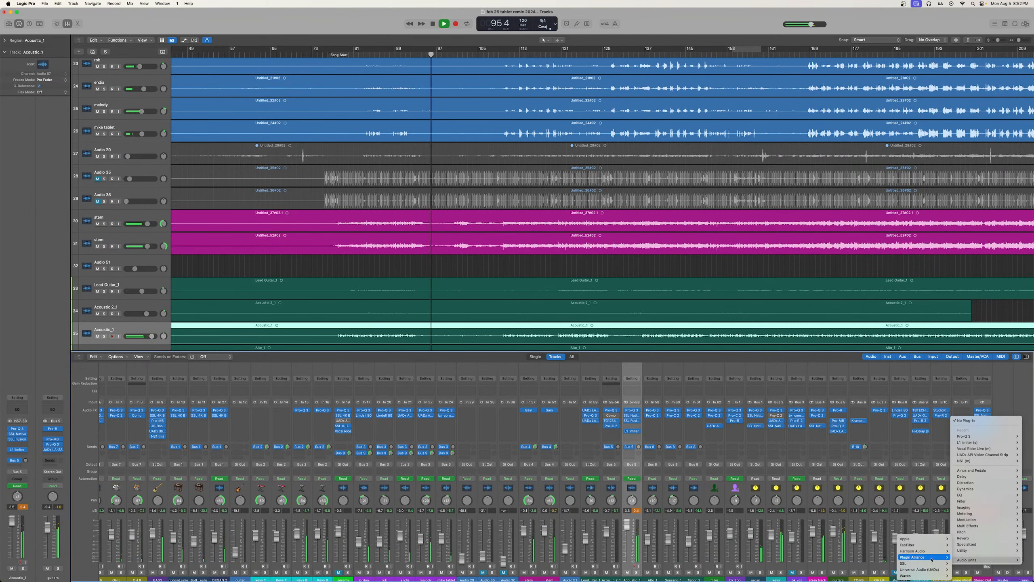
mouse_move(921, 563)
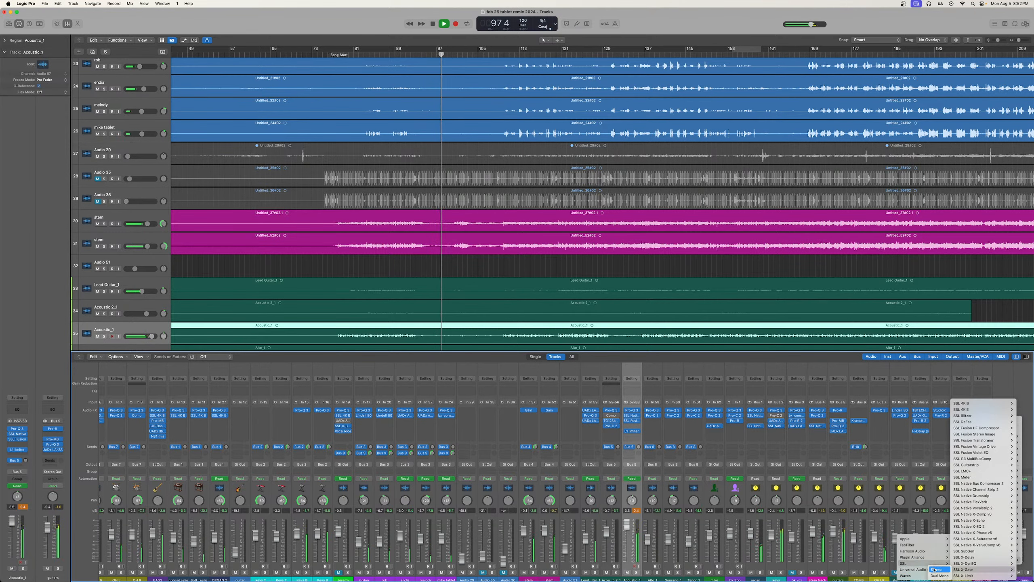
left_click(935, 569)
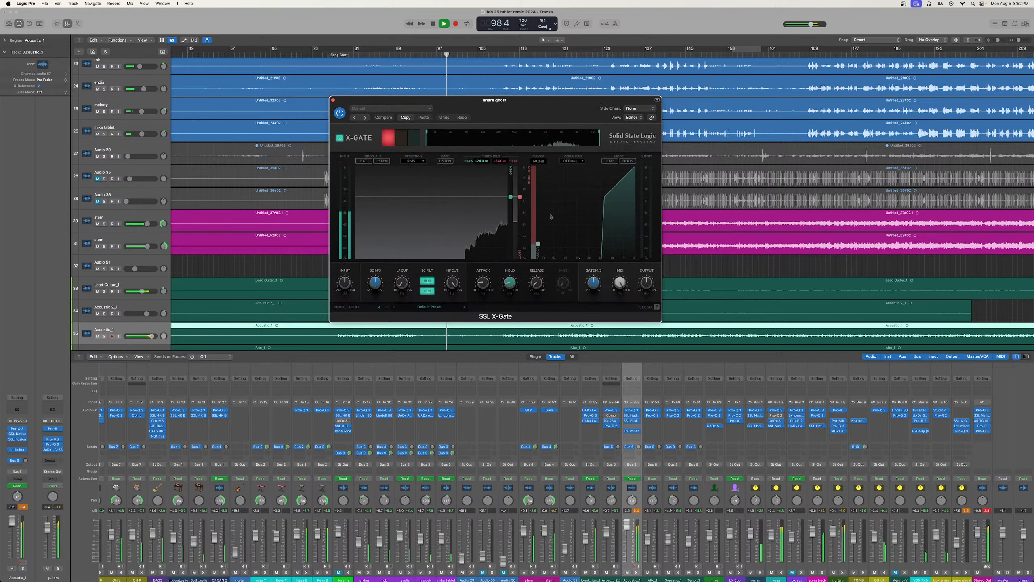
mouse_move(520, 197)
left_mouse_down()
mouse_move(521, 214)
mouse_move(510, 194)
left_mouse_up()
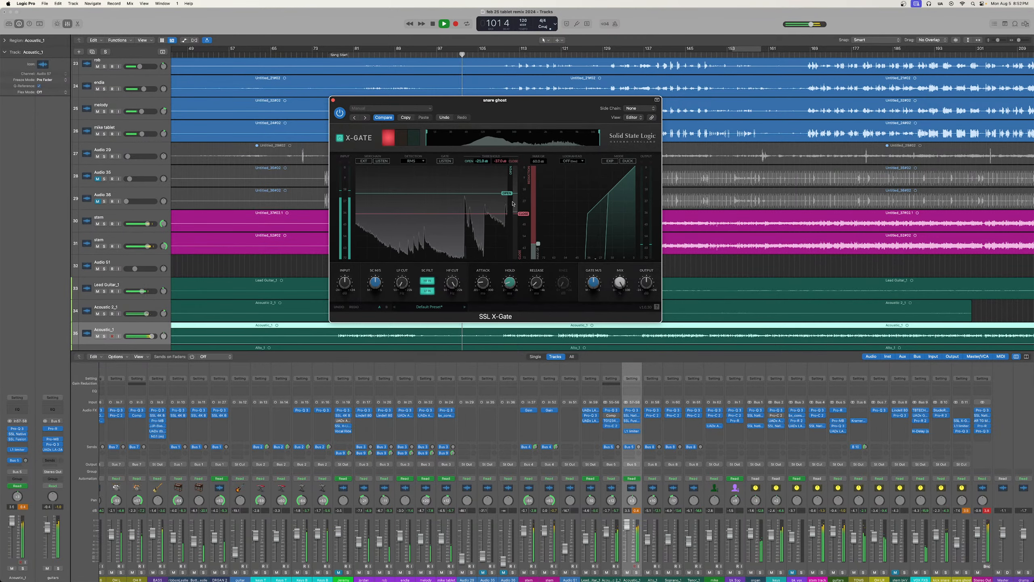
left_click(340, 114)
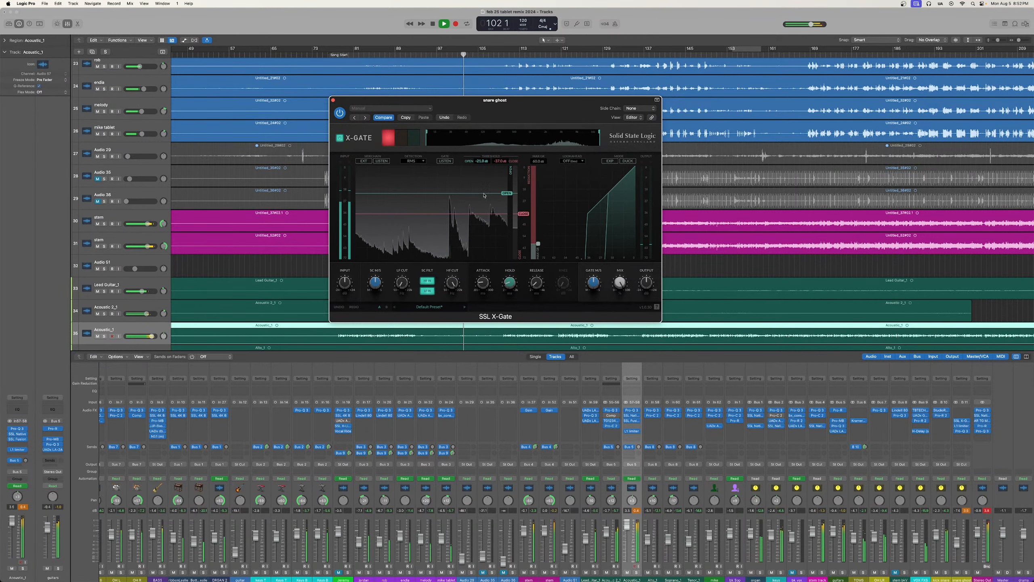
left_click(333, 100)
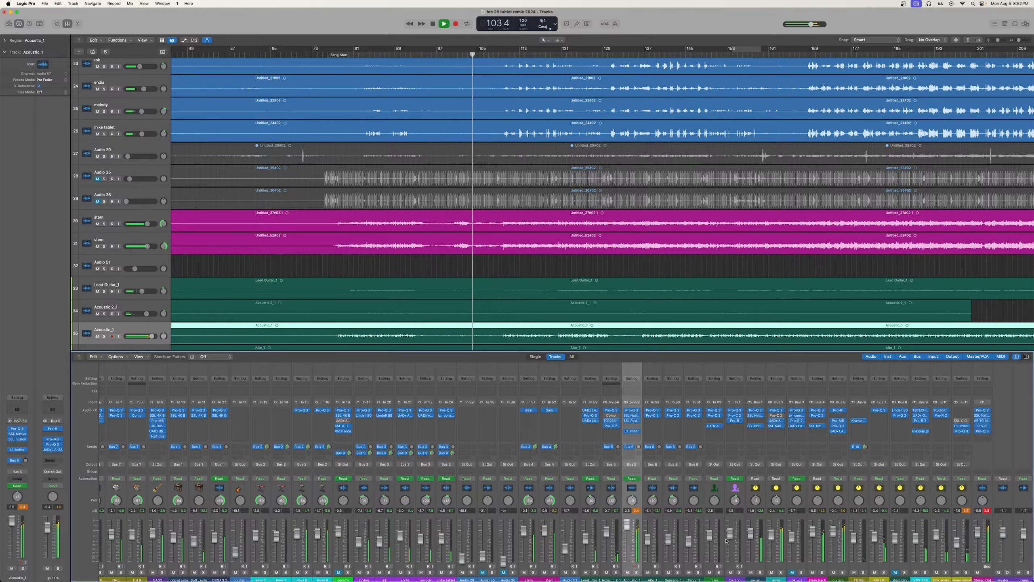
Check the vocal bus briefly in solo, and clear the Acoustic_1 channel's peak level display while the full mix plays
left_click(801, 572)
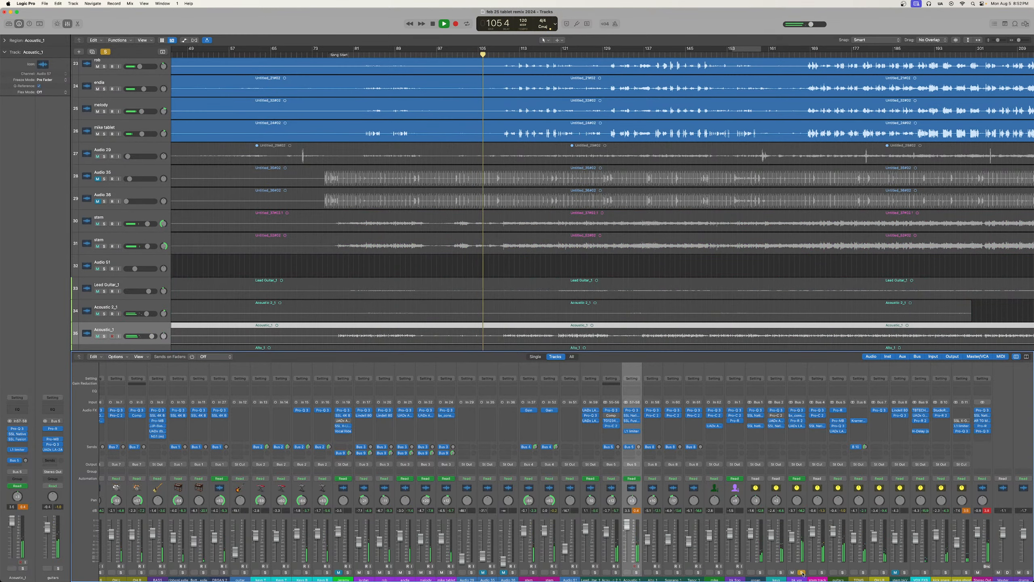
left_click(801, 572)
left_click(636, 511)
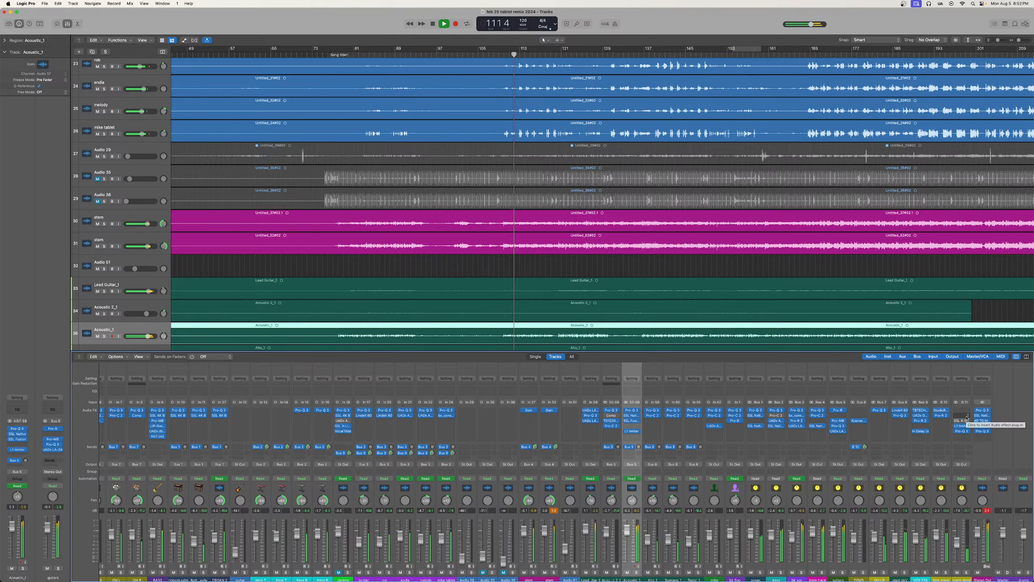
left_click_drag(966, 420, 956, 426)
left_click(635, 510)
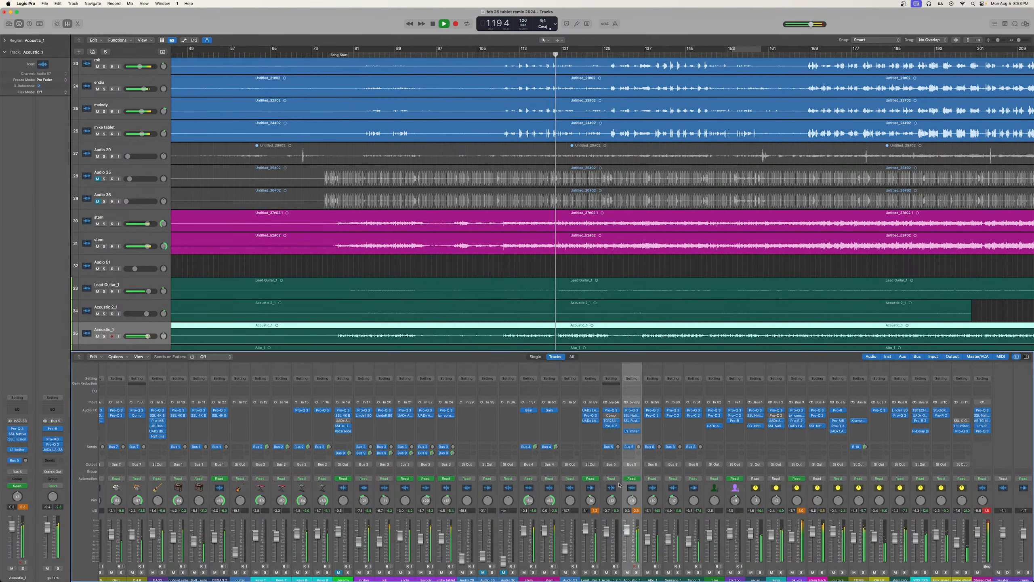
scroll(636, 511, "up", 1)
left_click(637, 512)
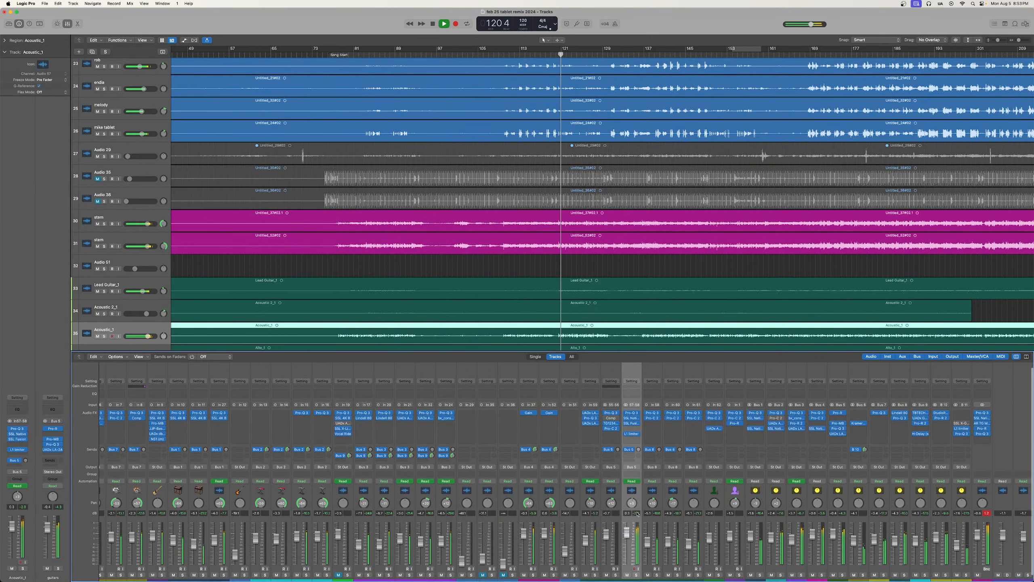
Clear the stereo output's peak level display, listen to the full mix, and stop playback
scroll(637, 513, "left", 3)
scroll(614, 543, "down", 1)
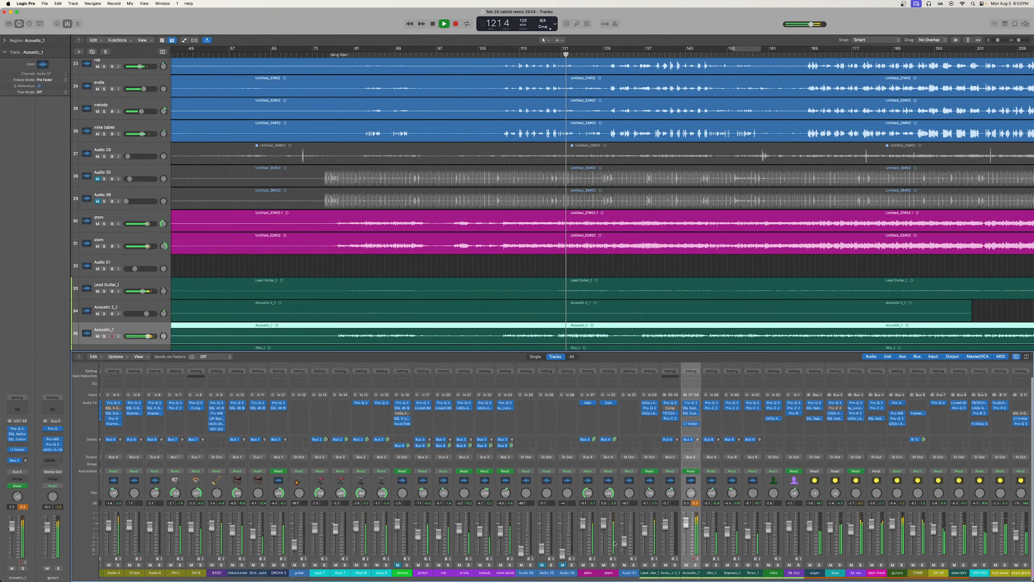
scroll(615, 543, "up", 1)
scroll(617, 542, "right", 2)
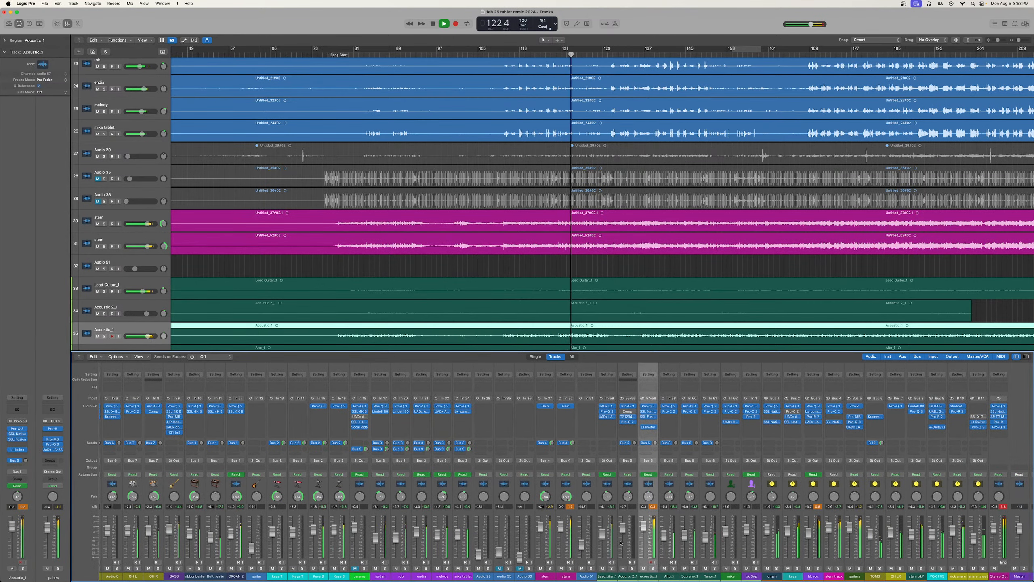
left_click(1003, 506)
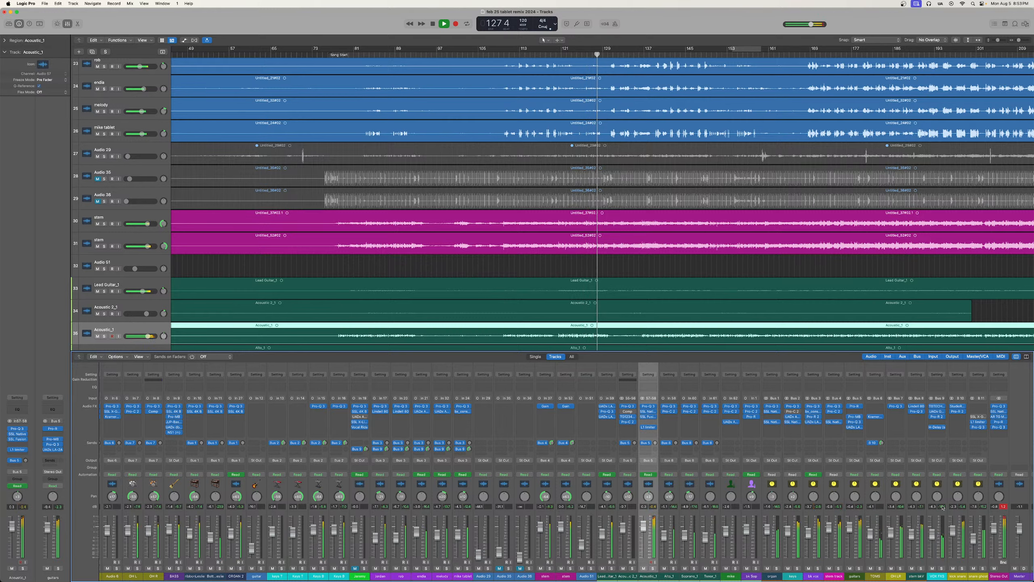
key("space")
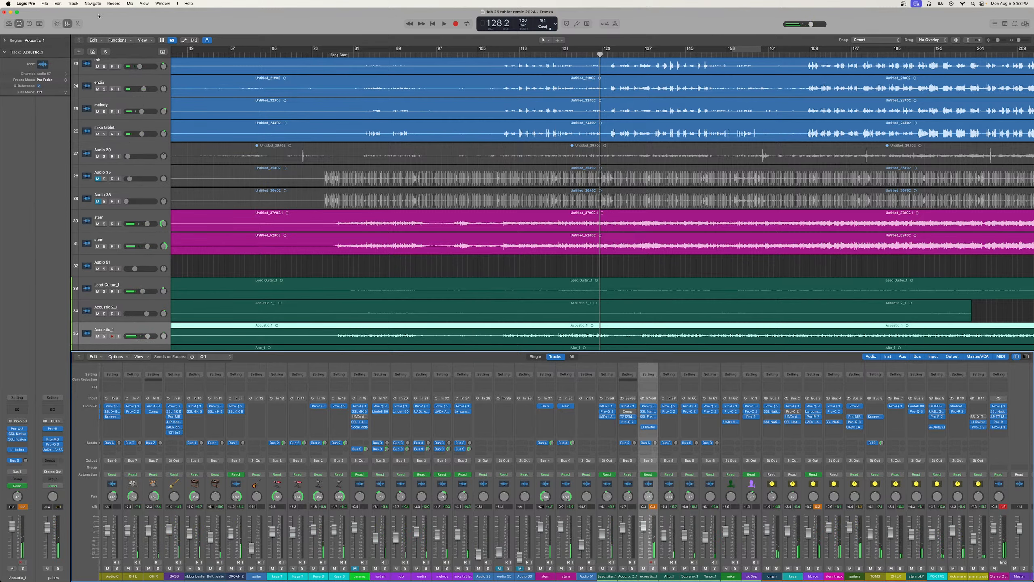
Try to open the recent project feb 25 tablet
left_click(44, 4)
left_click_drag(245, 25, 241, 25)
left_click(45, 3)
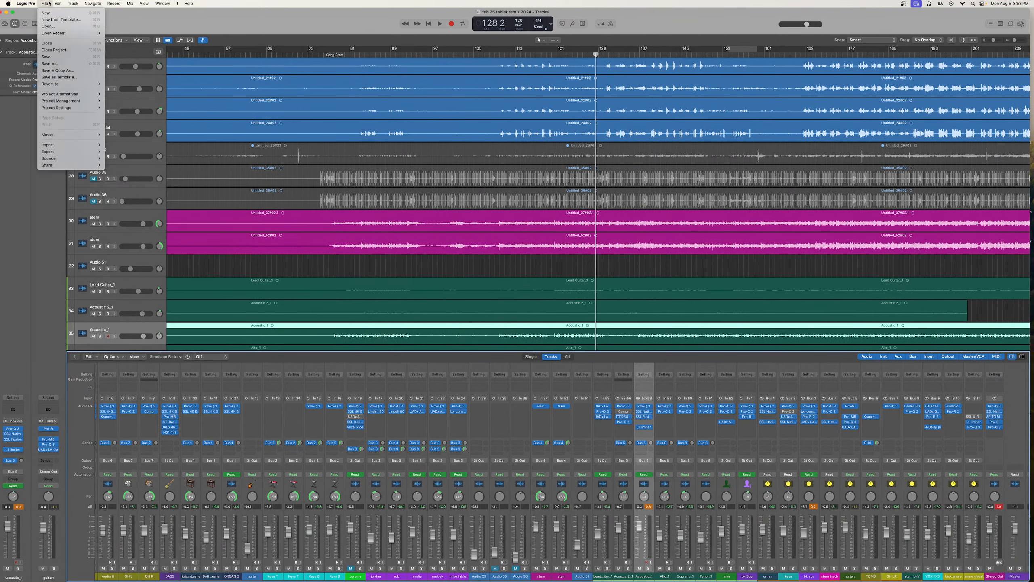
mouse_move(72, 35)
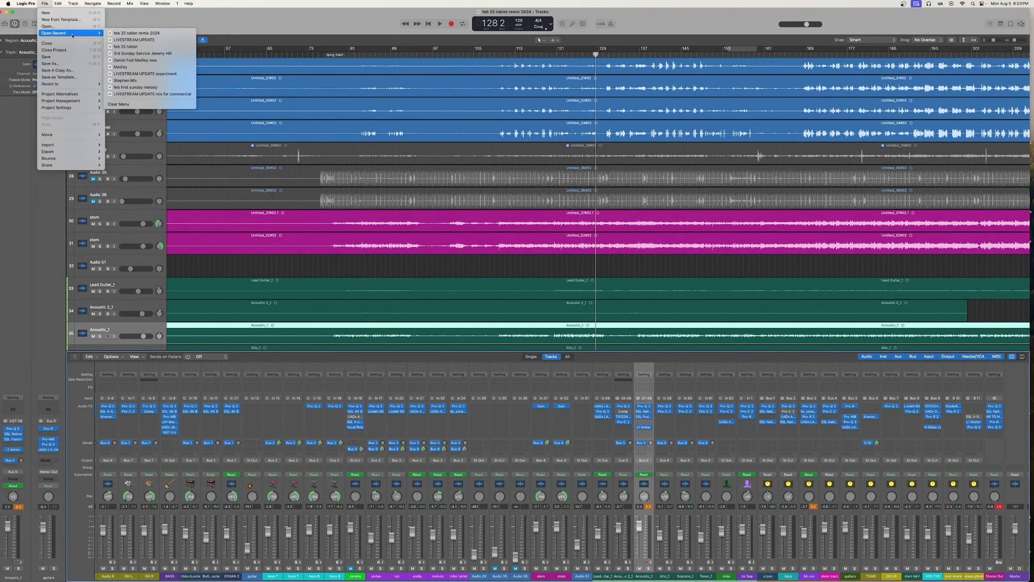
left_click(130, 46)
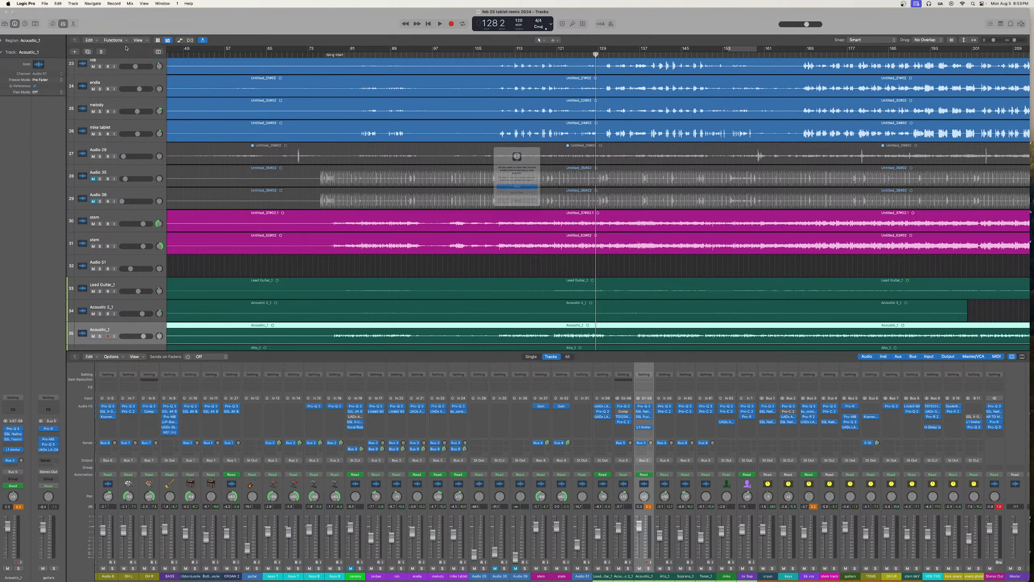
left_click(518, 198)
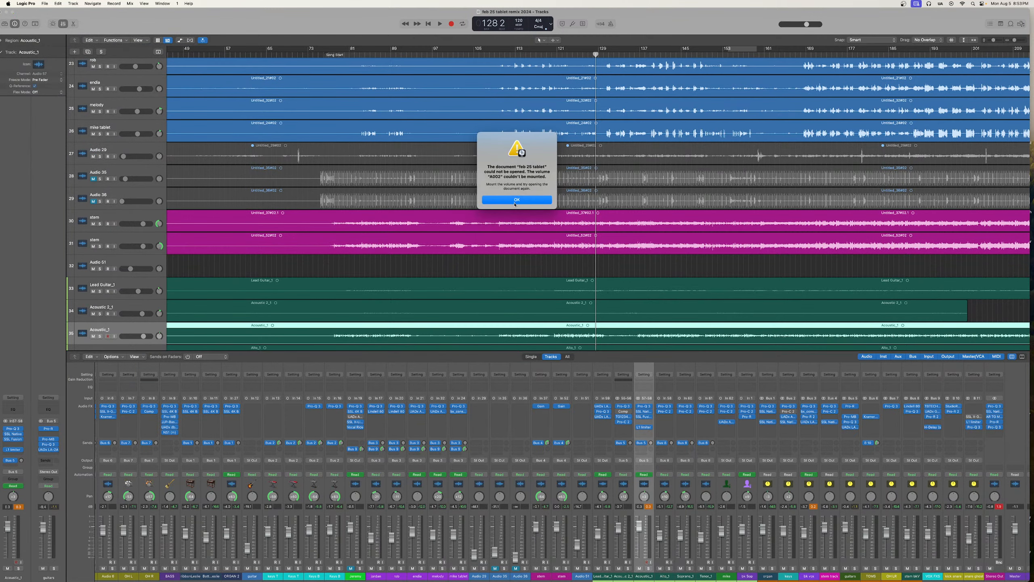
left_click(516, 199)
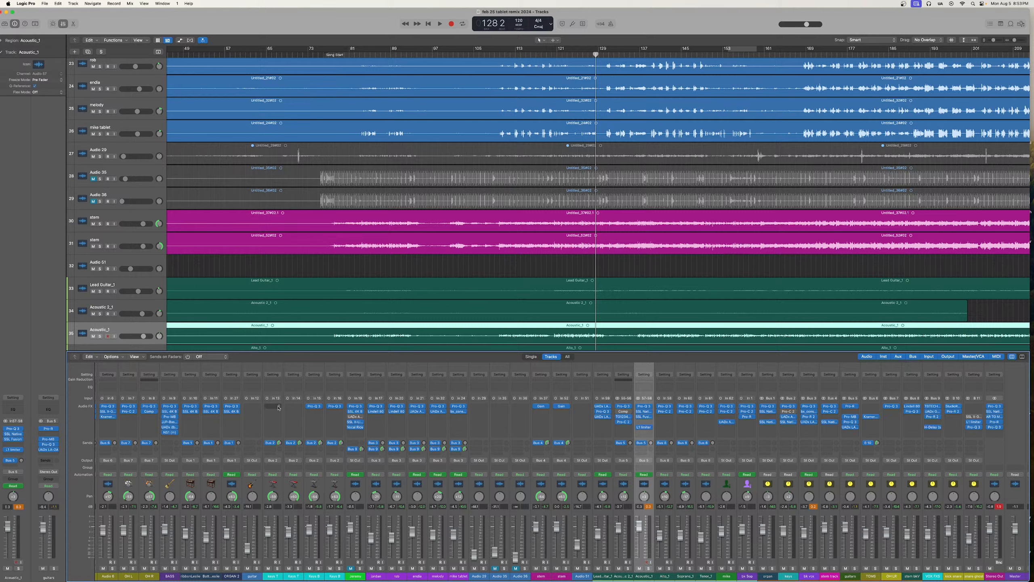
Switch to Notes, pass the welcome page, and delete the contact-credits note and the Interview Edit Notes note
mouse_move(419, 579)
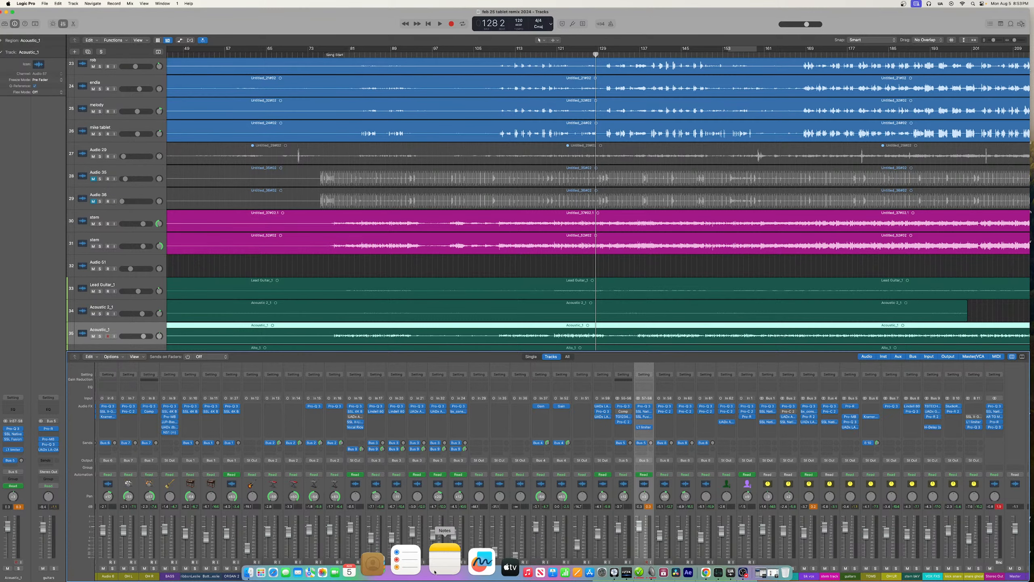
left_click(438, 572)
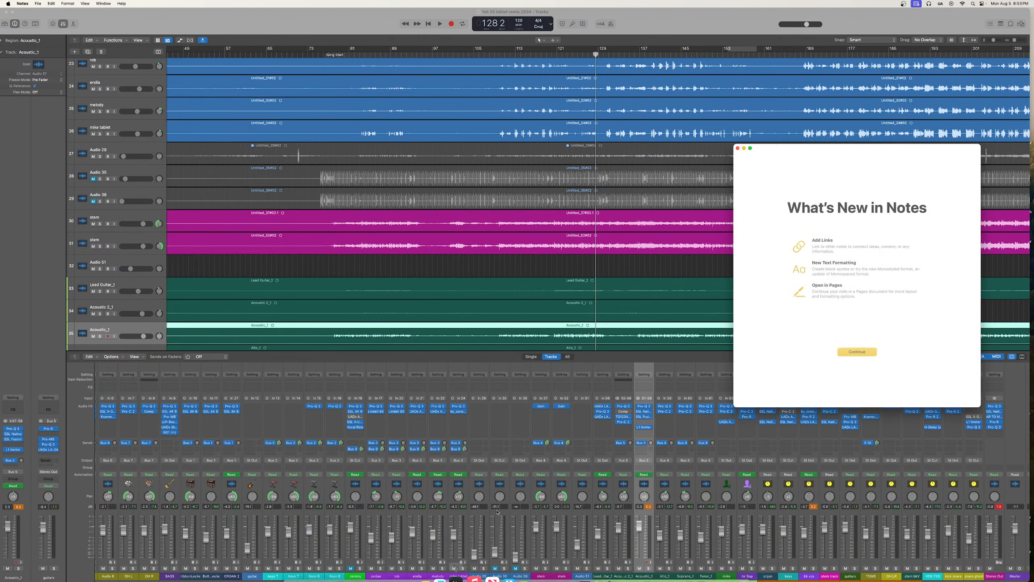
left_click(858, 353)
left_click(861, 305)
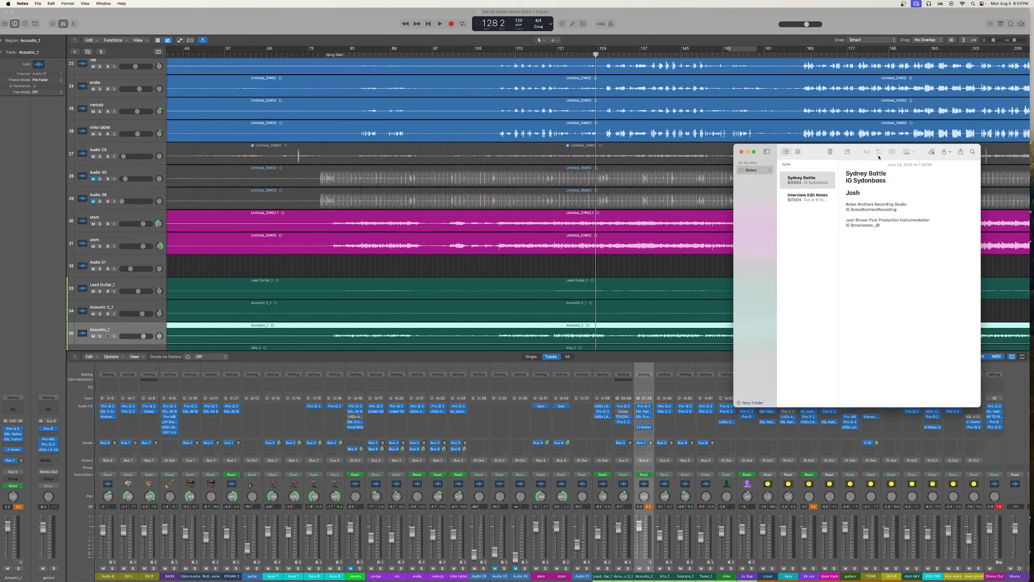
right_click(813, 181)
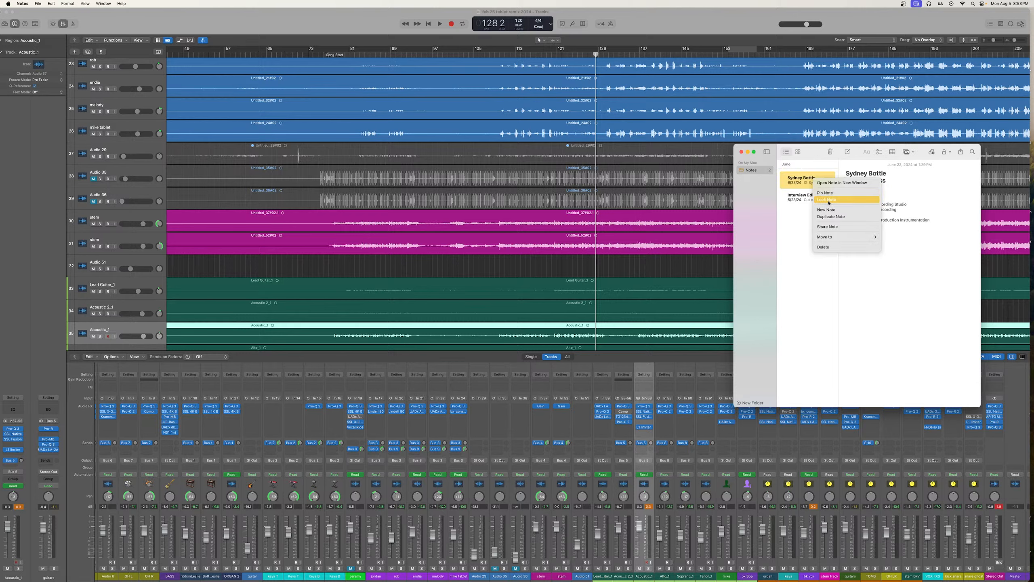
left_click(823, 247)
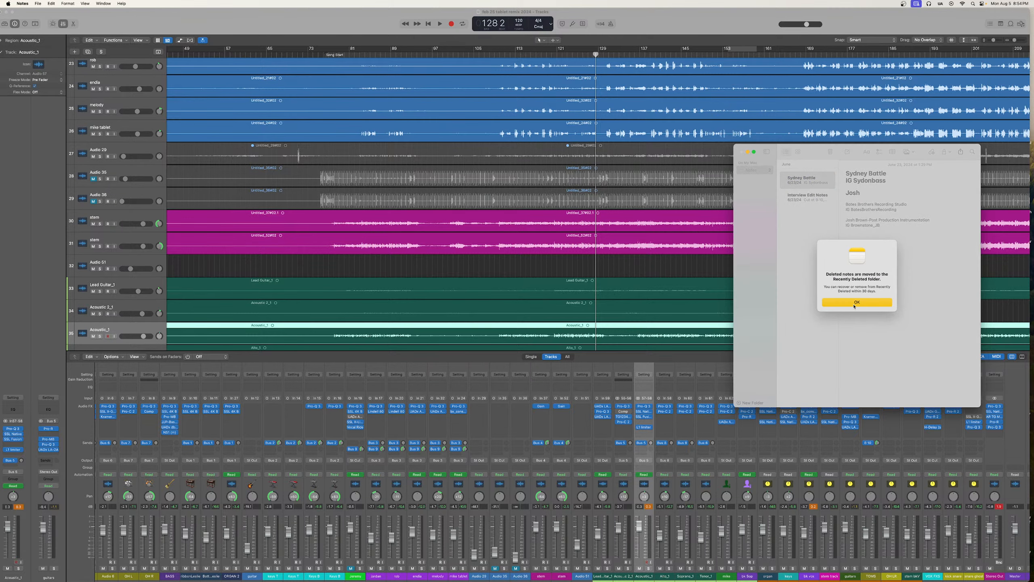
left_click(854, 300)
right_click(811, 181)
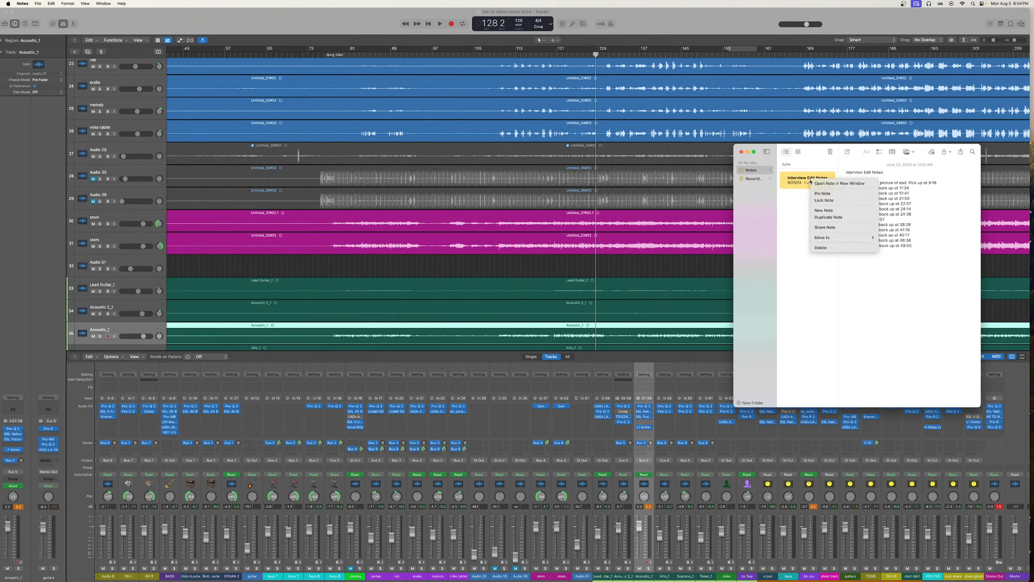
left_click(829, 250)
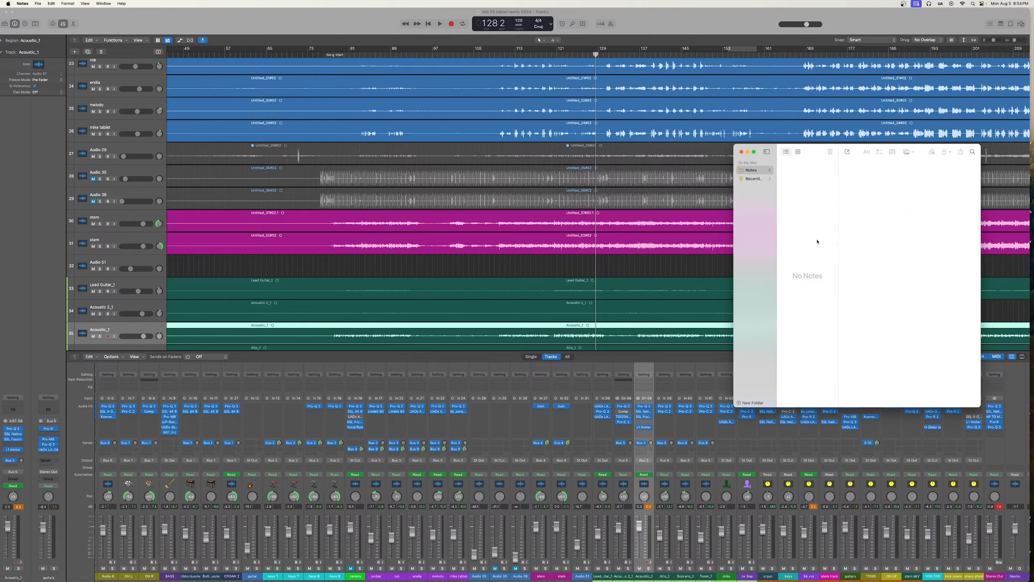
Write a new note reading "Let me play the old session" and return to Logic Pro
left_click(872, 199)
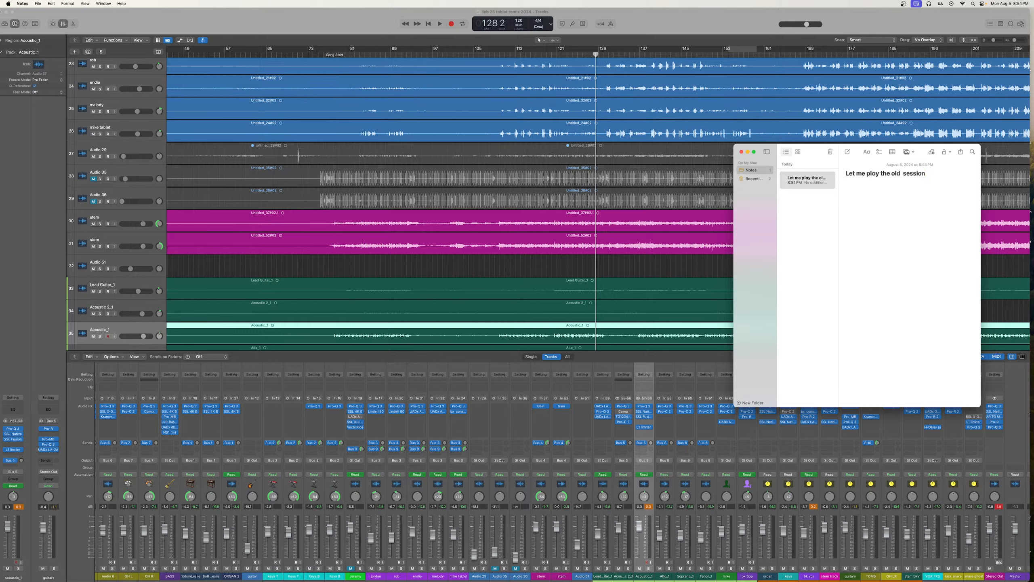
left_click(805, 568)
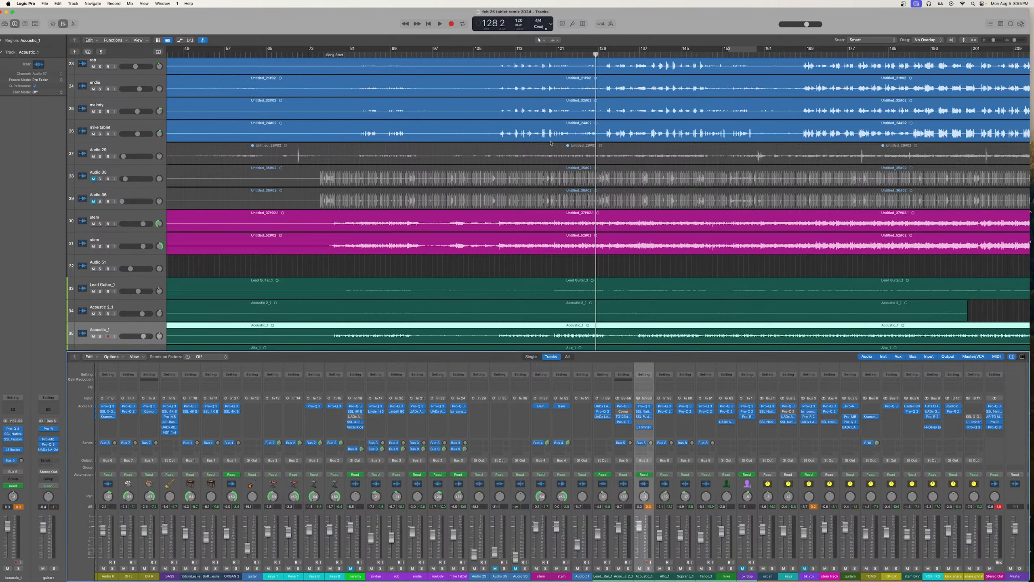
Play the remix project's full mix from the Song Start marker
scroll(550, 142, "left", 10)
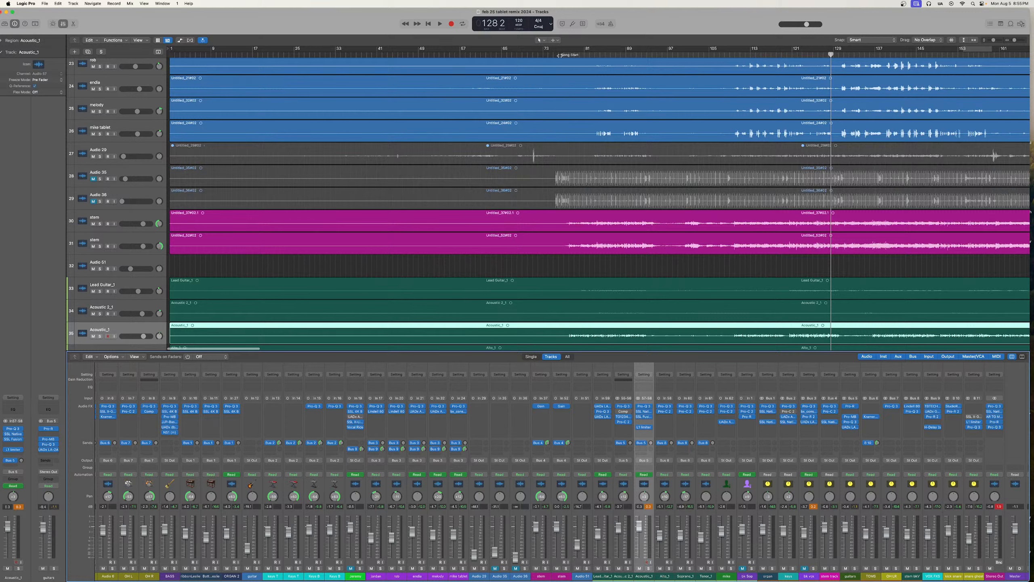
left_click(560, 55)
key("space")
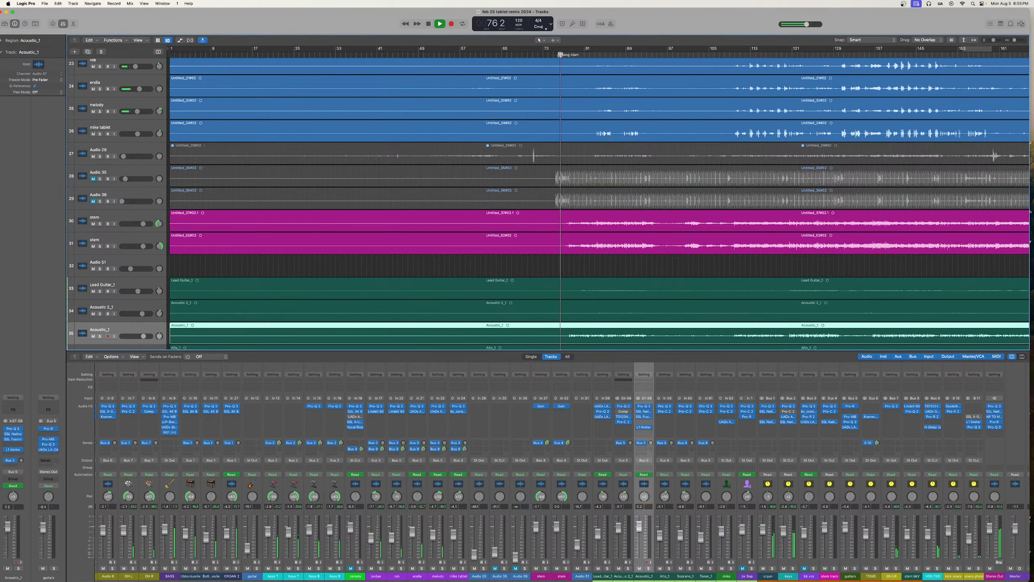
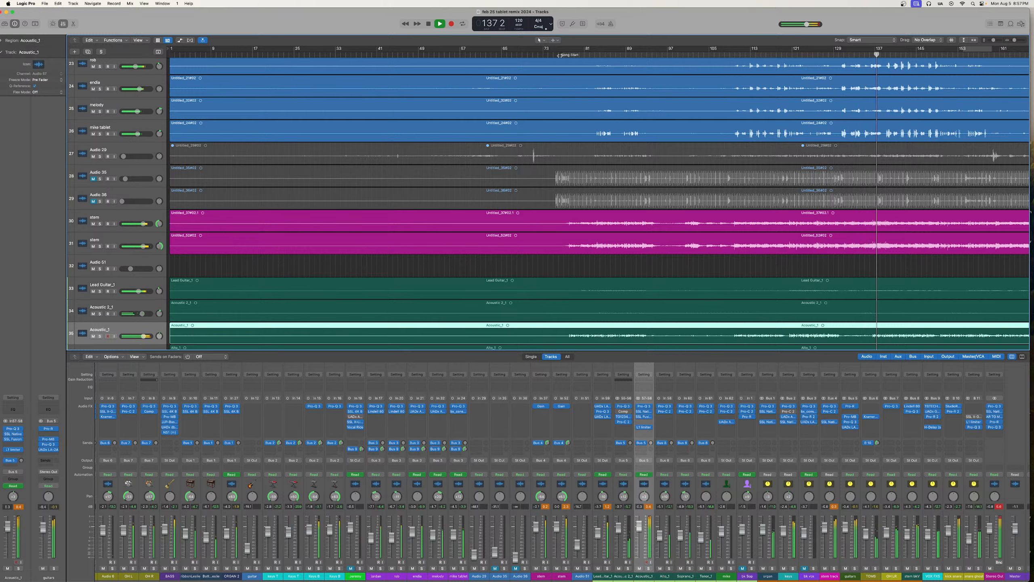
Switch to Notes, add the line "Give me a sec" to the note, and return to Logic Pro
mouse_move(599, 569)
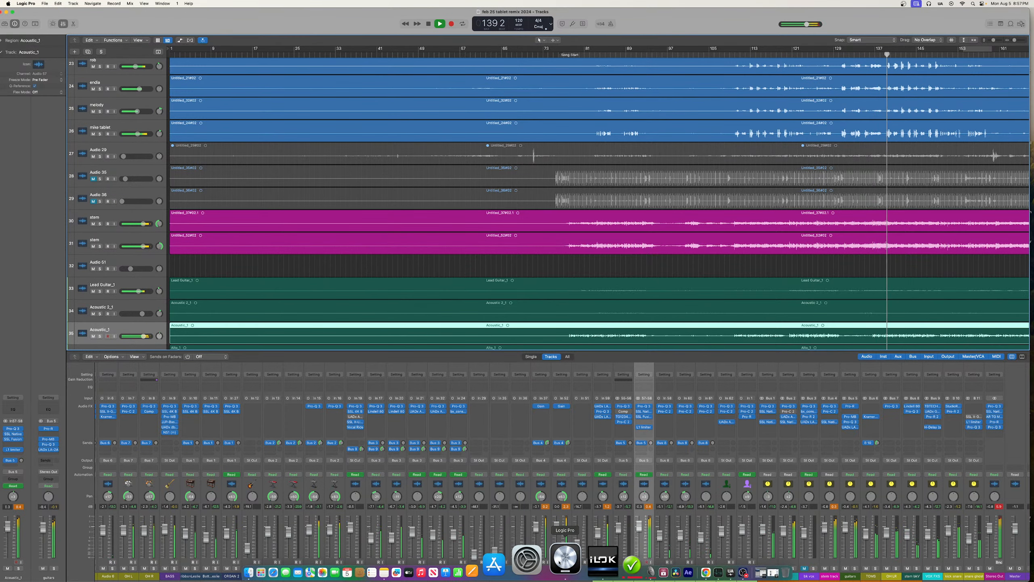
left_click(395, 564)
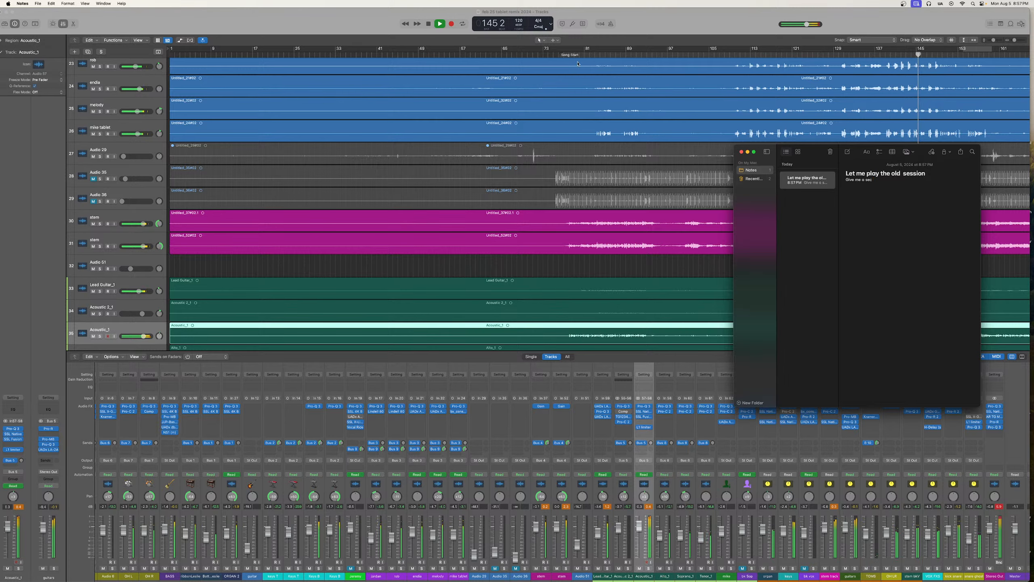
left_click(202, 42)
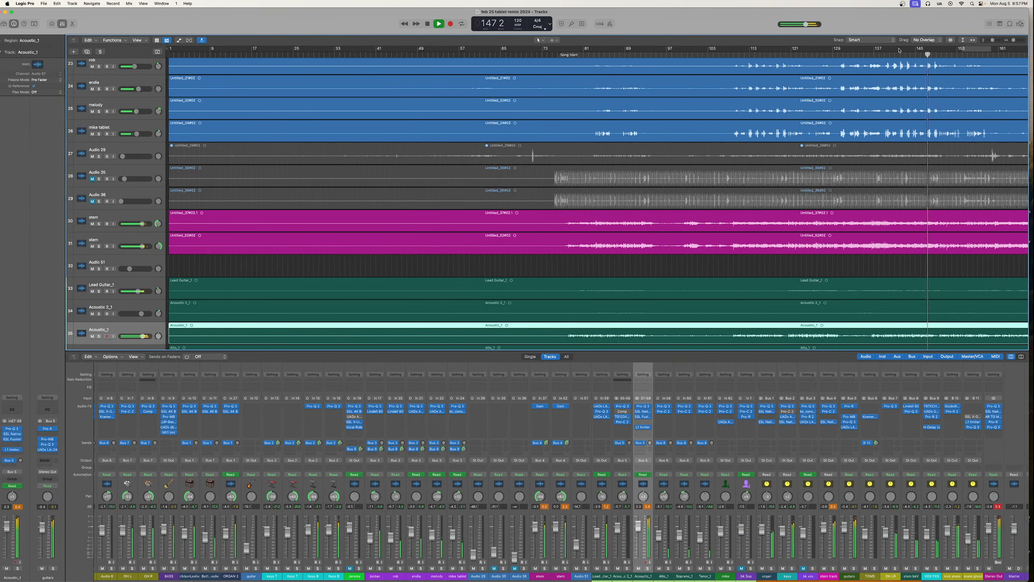
Stop playback and open the recent project feb 25 tablet, skipping all missing audio files
left_click_drag(975, 40, 1013, 42)
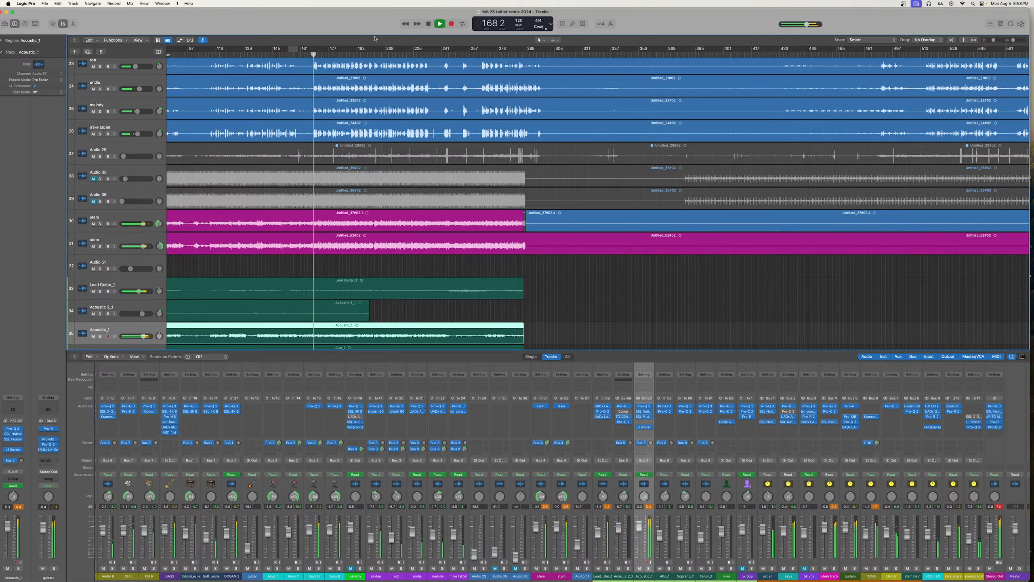
left_click(428, 24)
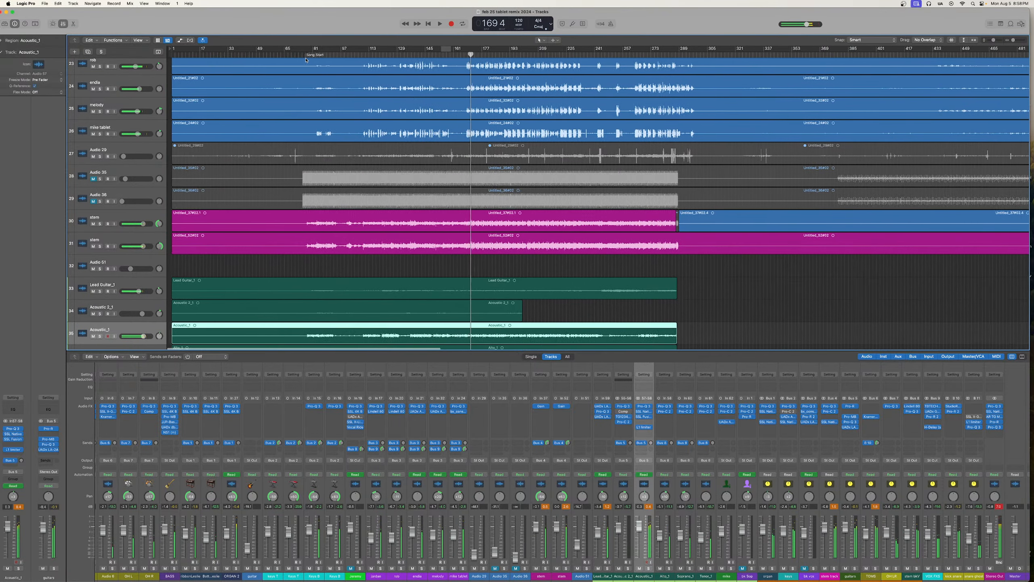
left_click(45, 4)
mouse_move(81, 33)
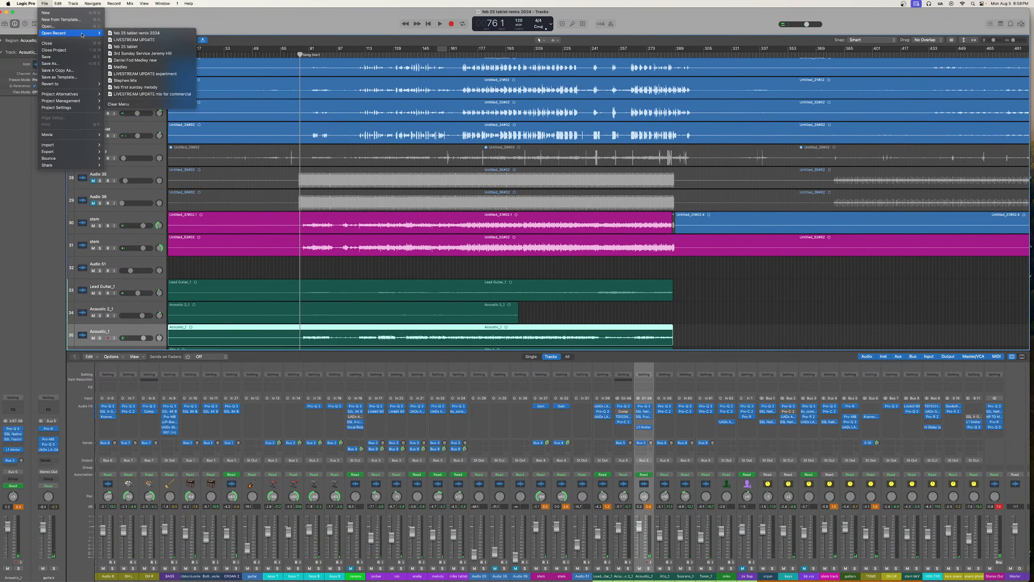
left_click(128, 46)
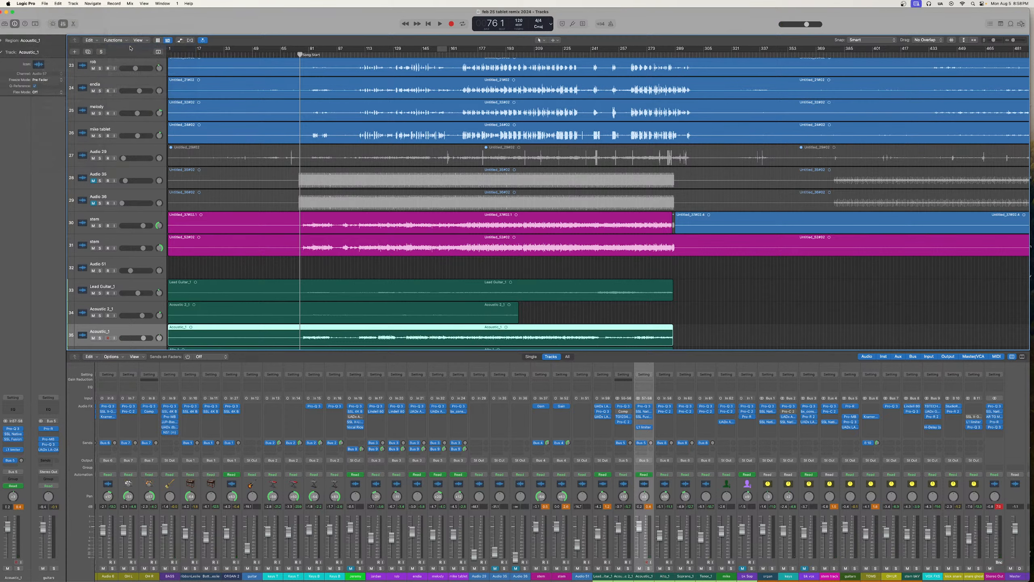
left_click(518, 204)
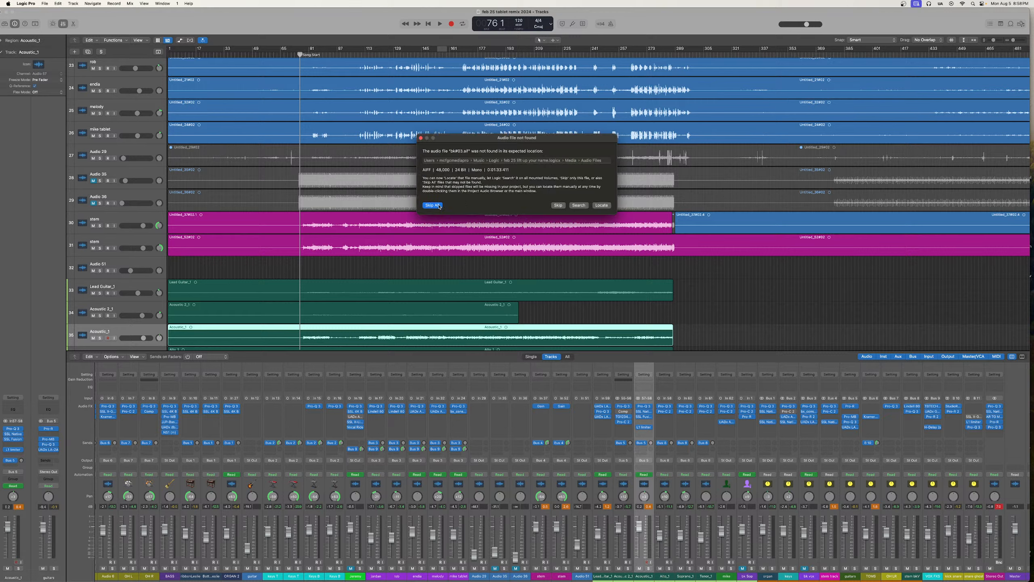
left_click(432, 204)
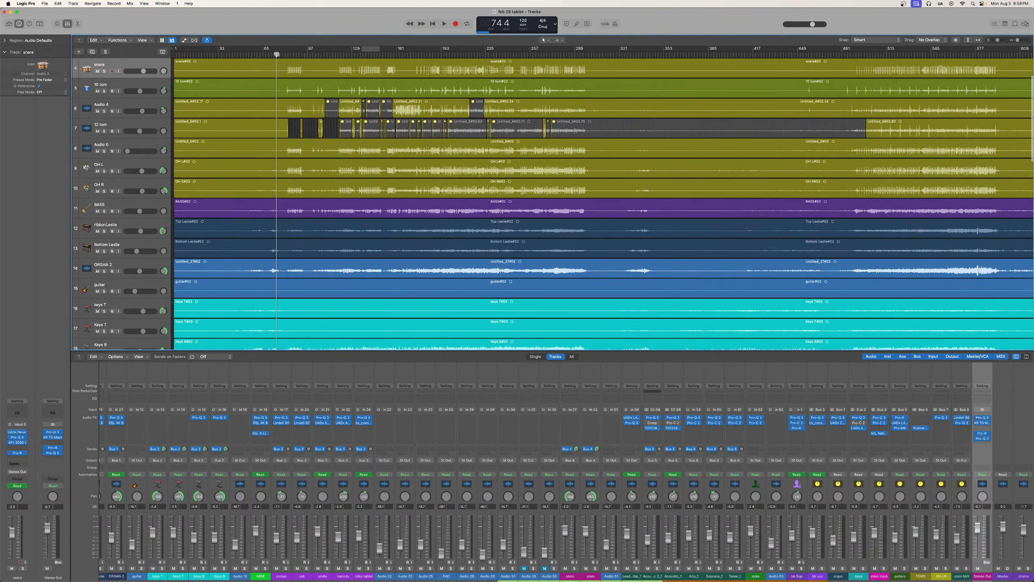
Advance the playhead bar by bar to bar 109, and move it back to bar 104
key("period")
key("period")
key("period")
key("period")
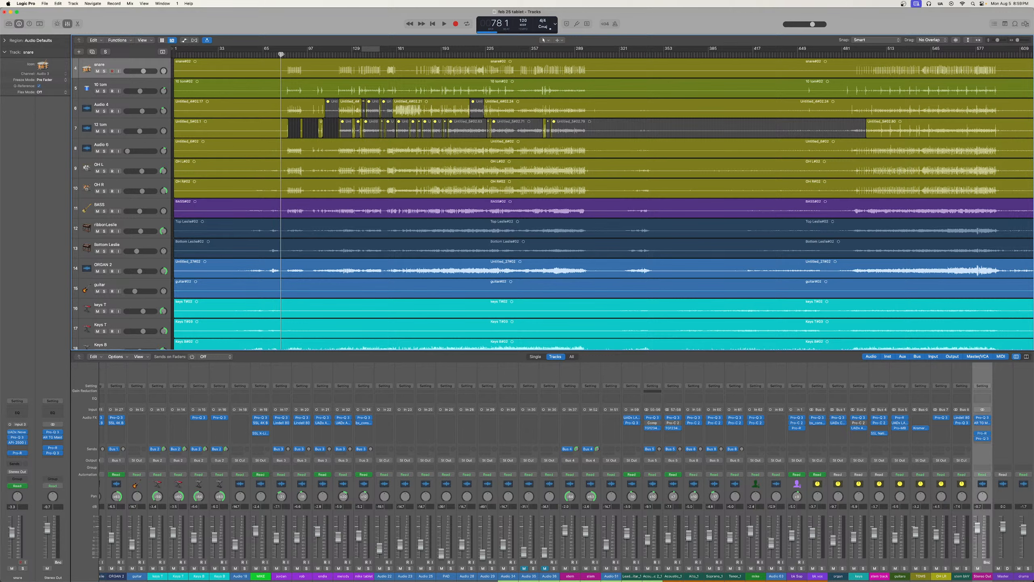
key("period")
key("period")
key("period")
key("period")
key("period")
key("period")
key("period")
key("period")
key("period")
key("period")
key("period")
key("period")
key("period")
key("period")
key("period")
key("period")
key("period")
key("period")
key("period")
key("period")
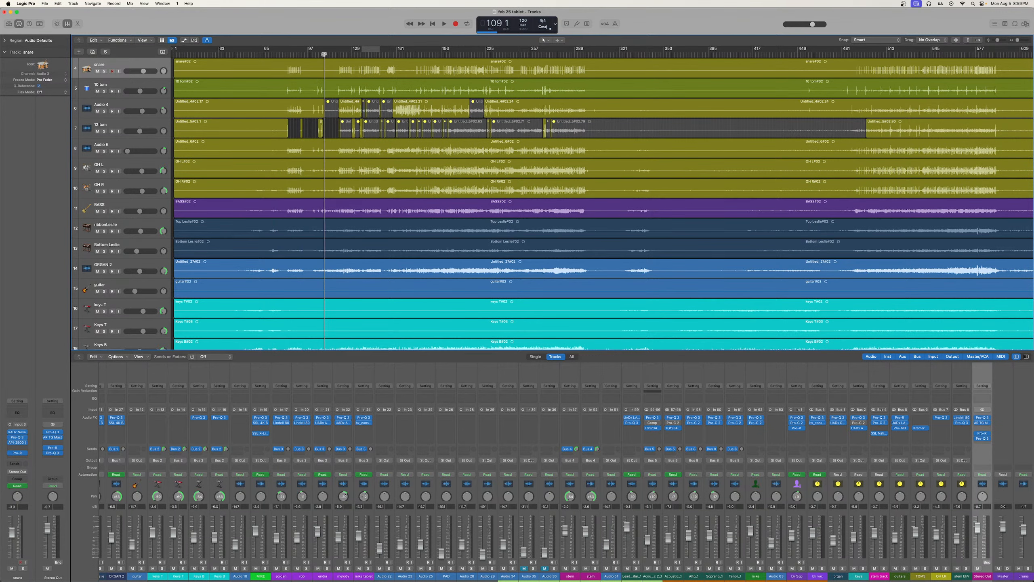
key("comma")
key("comma")
key("comma")
key("comma")
key("comma")
Place the playhead at bar 74, just before the waveforms on the Audio 35 and Audio 36 tracks begin
scroll(316, 145, "down", 10)
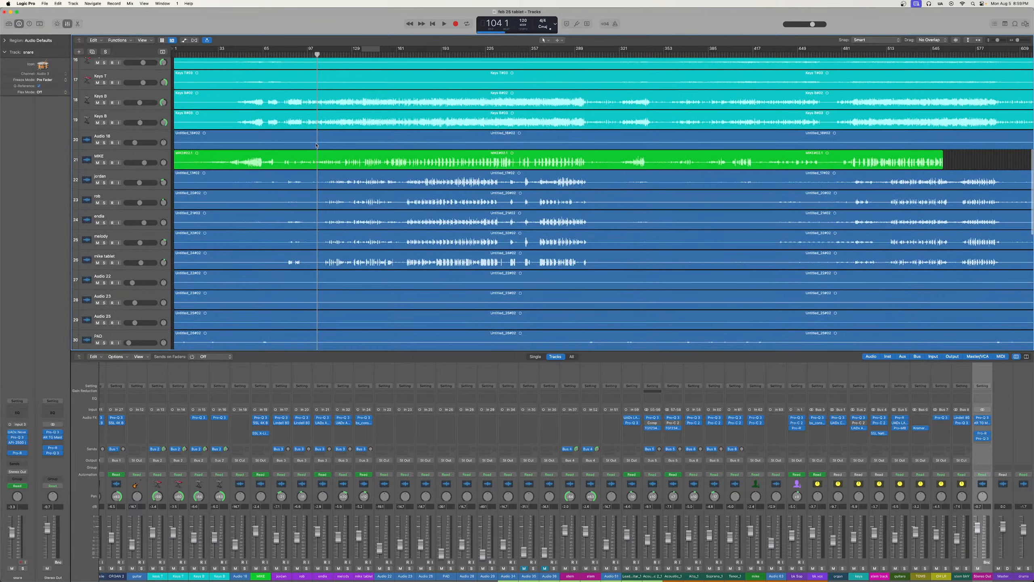
scroll(317, 145, "down", 3)
scroll(316, 144, "down", 4)
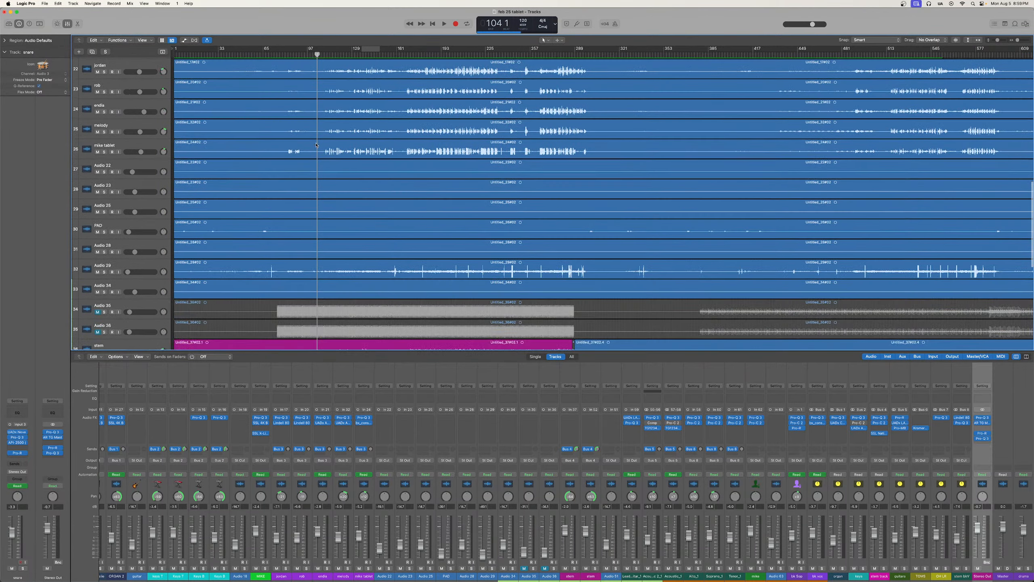
scroll(316, 145, "down", 15)
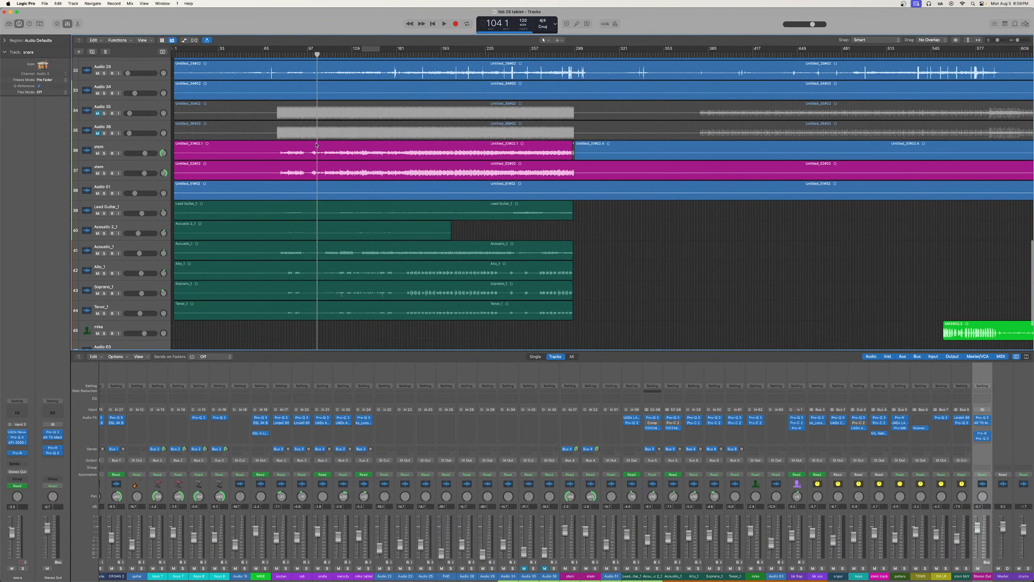
left_click_drag(271, 54, 276, 55)
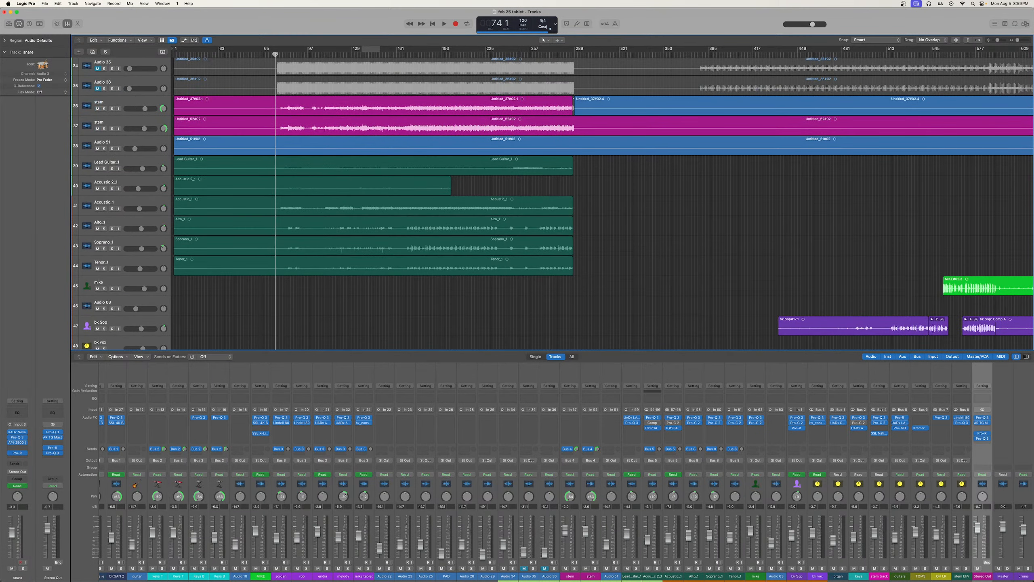
Show the drum channels in the mixer and play the old session from bar 74
scroll(428, 485, "left", 10)
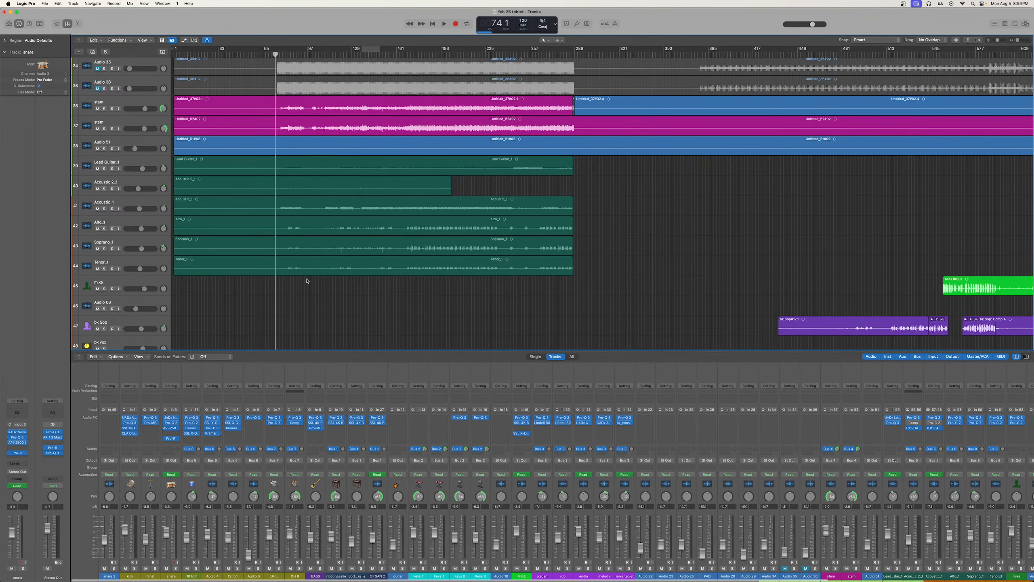
left_click(444, 24)
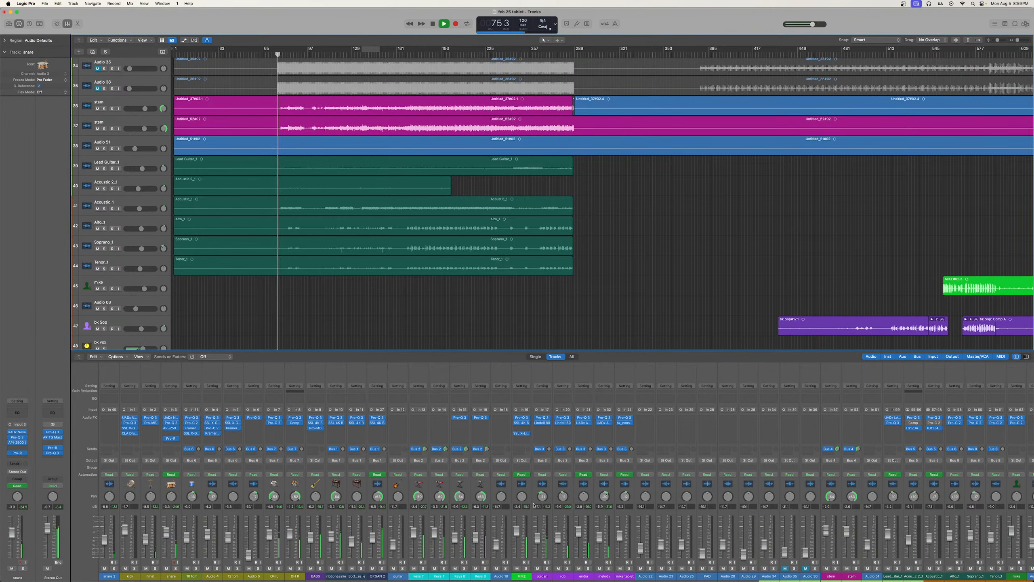
scroll(533, 505, "right", 2)
mouse_move(389, 537)
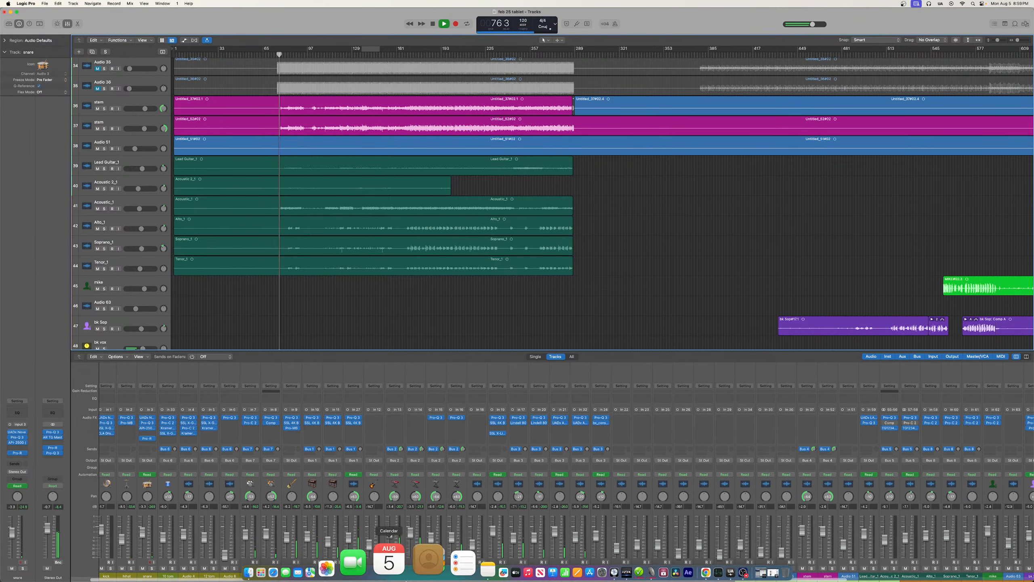
Bring up the note in Notes, highlight "old session" in its first line, and return to the Logic Pro session
left_click(487, 567)
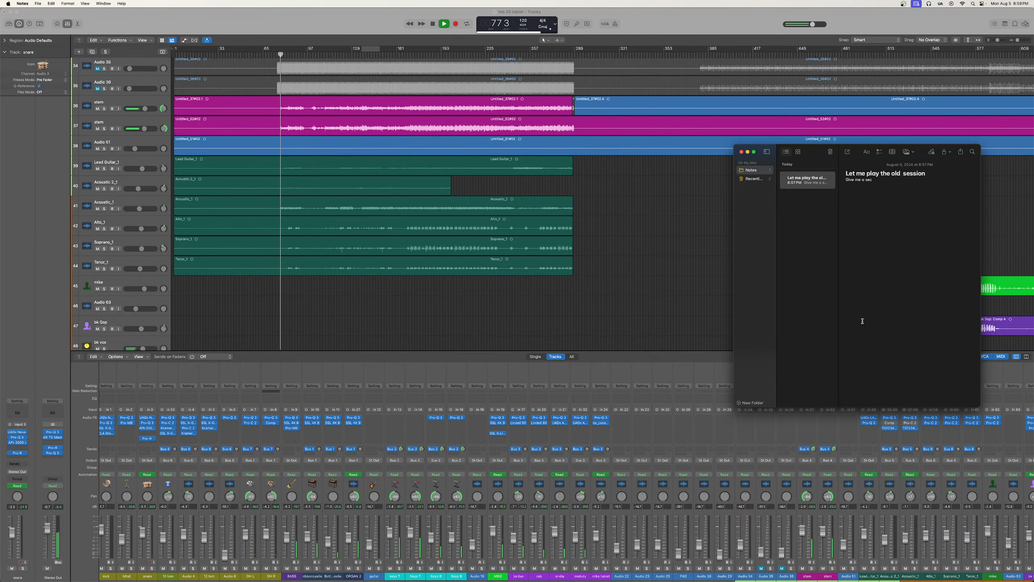
left_click(868, 153)
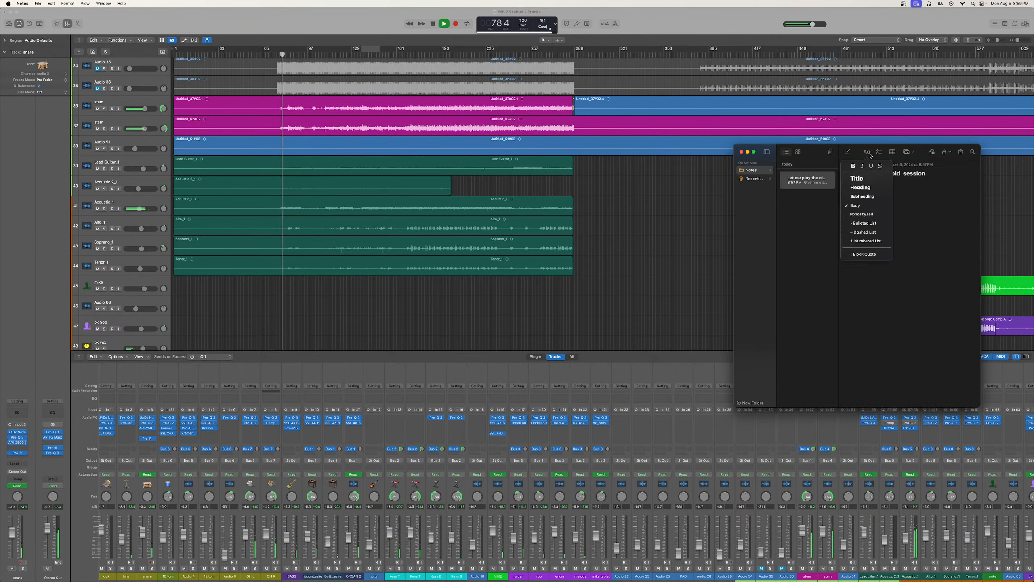
left_click(899, 205)
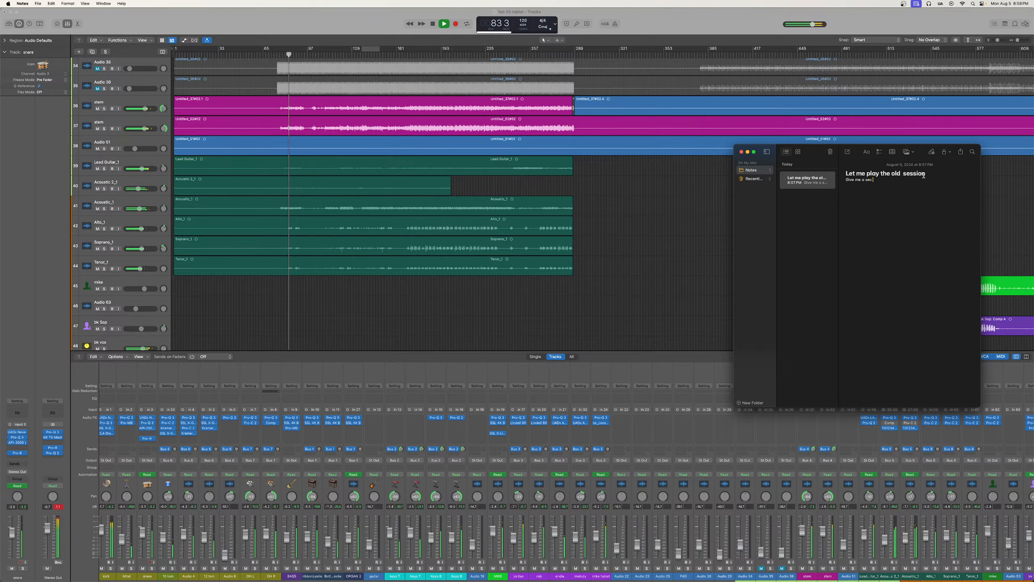
left_click_drag(924, 174, 892, 174)
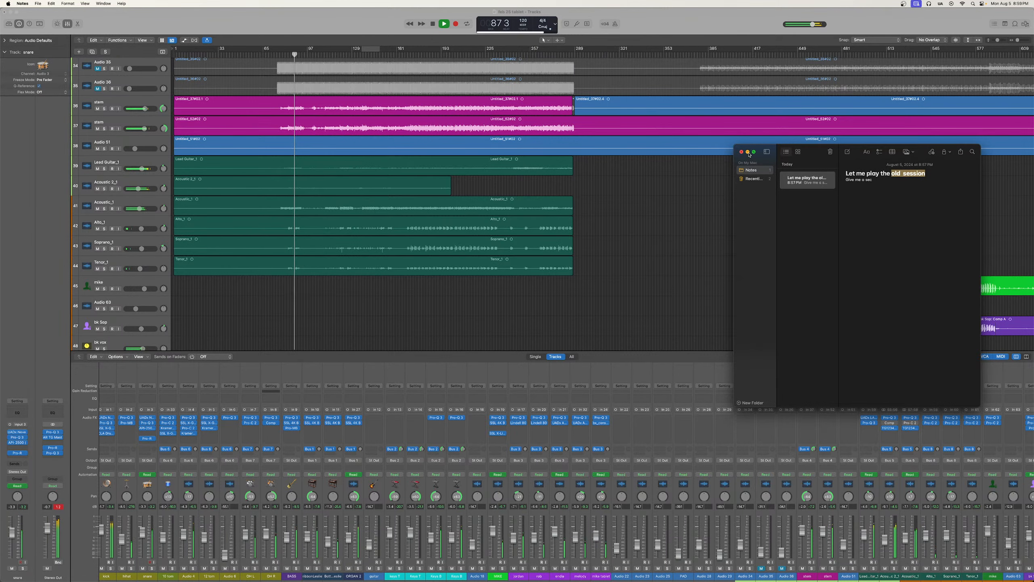
left_click(639, 17)
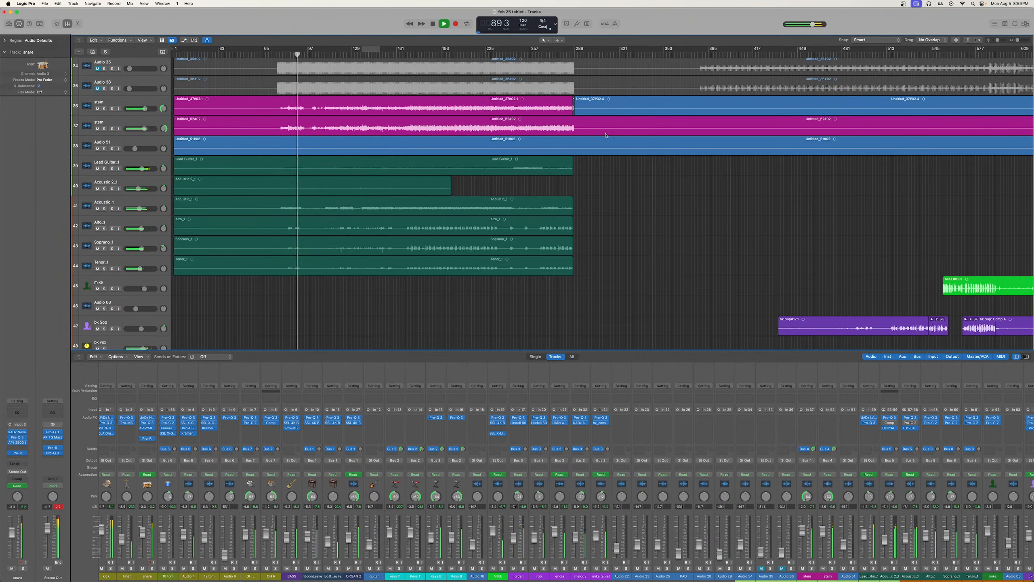
Set a cycle range from about bar 82 to bar 93 above the drum tracks and restart playback from its beginning
scroll(606, 134, "up", 5)
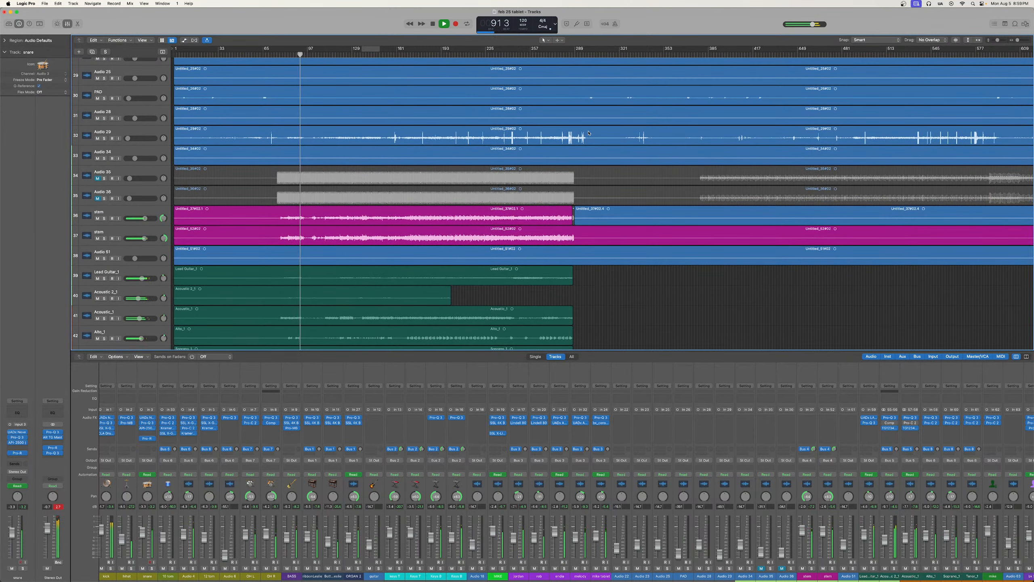
scroll(317, 137, "down", 2)
scroll(318, 137, "up", 15)
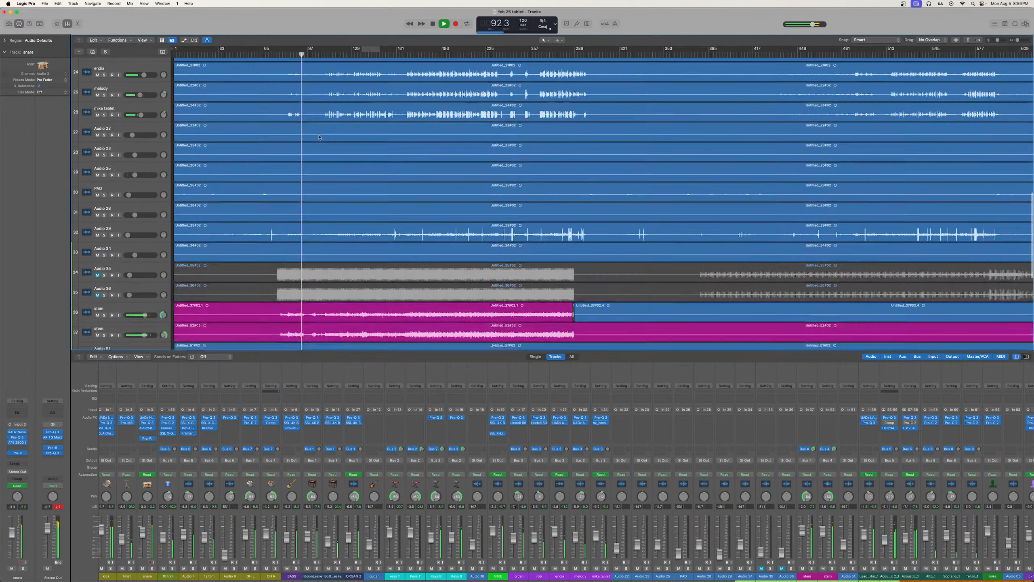
scroll(318, 137, "up", 3)
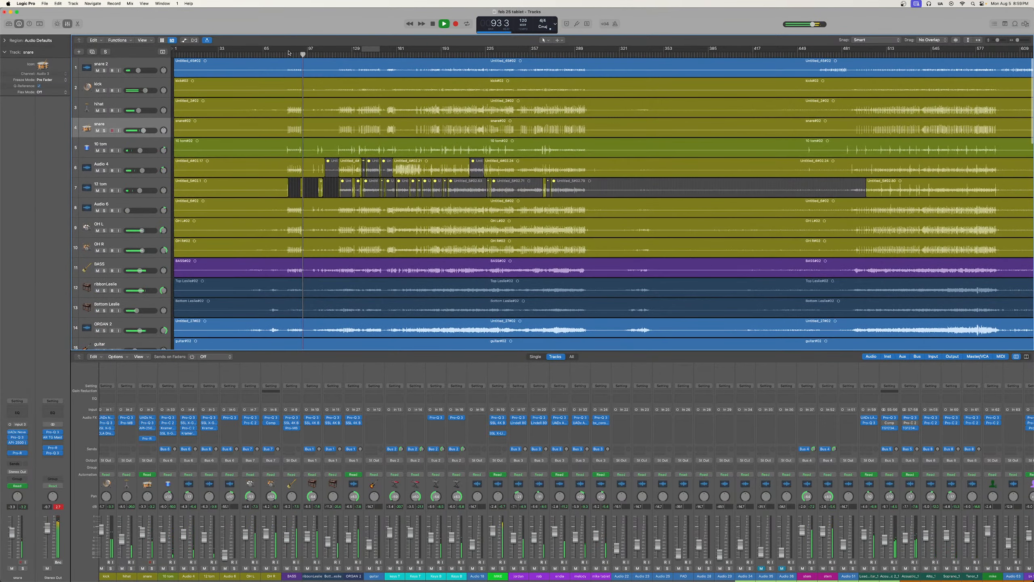
left_click_drag(286, 51, 302, 51)
left_click(1014, 40)
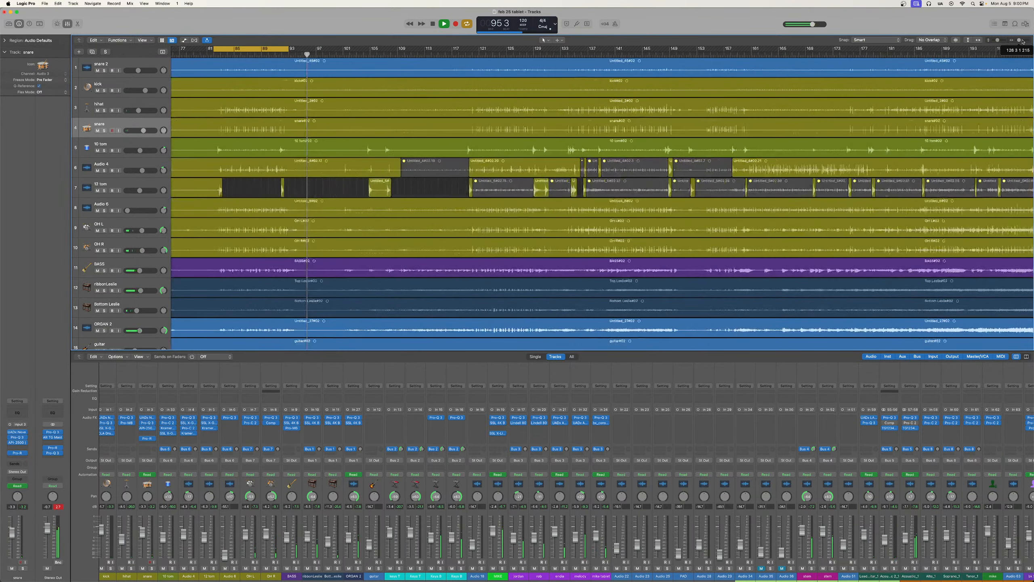
left_click(433, 24)
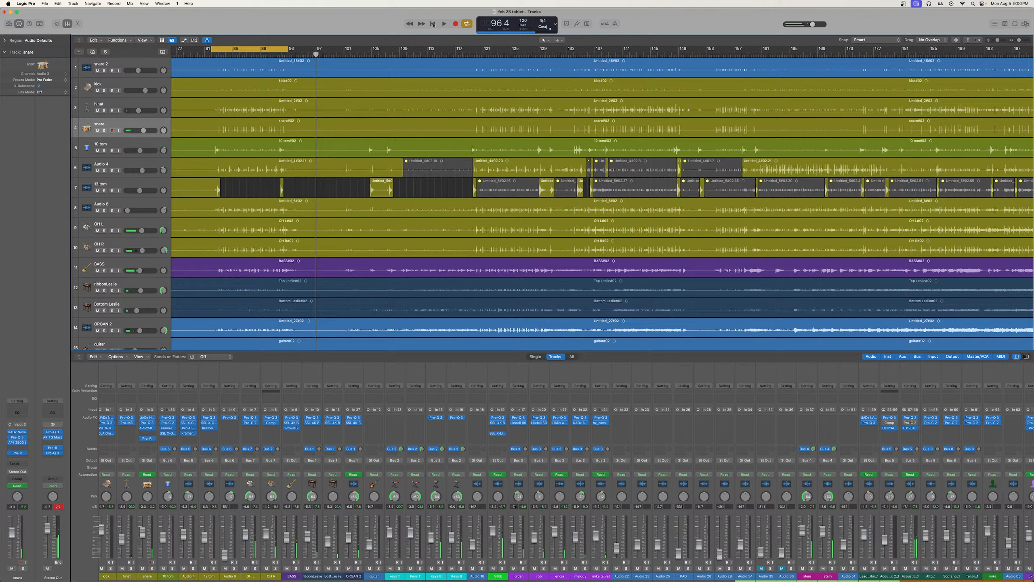
left_click(433, 24)
key("space")
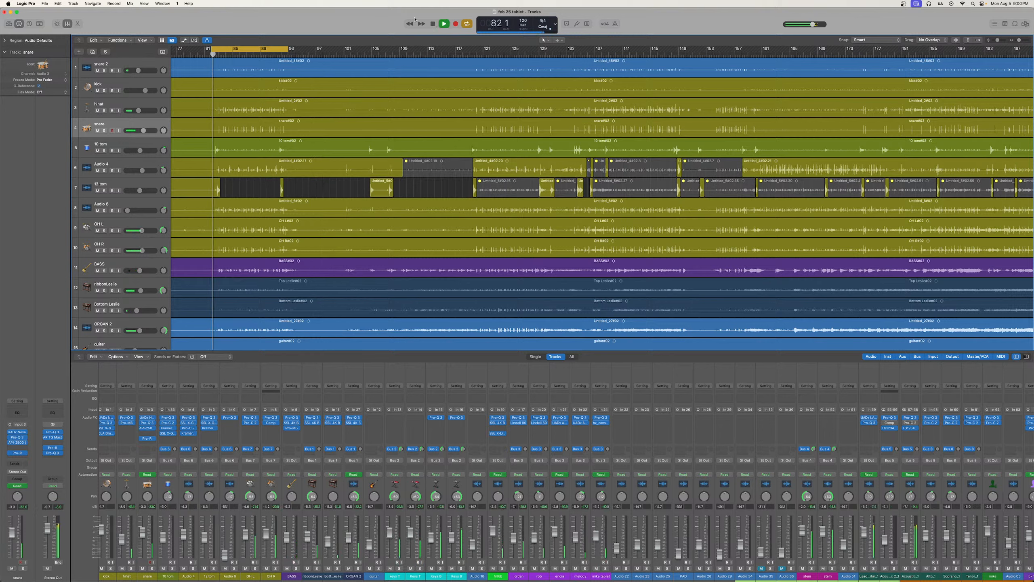
Extend the beginning of the cycle range back to about bar 78 and restart playback from there
left_click_drag(210, 49, 184, 48)
key("space")
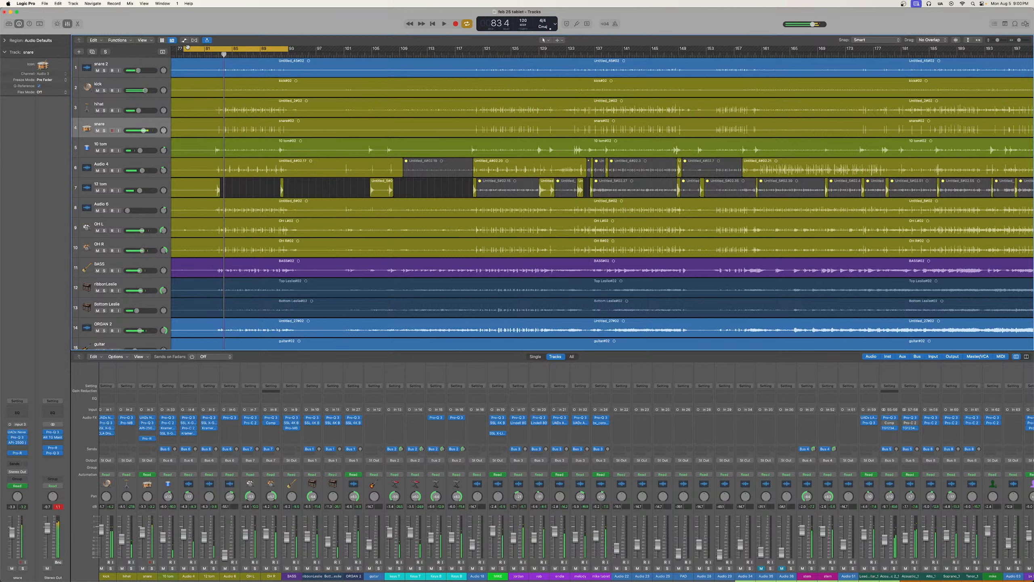
key("space")
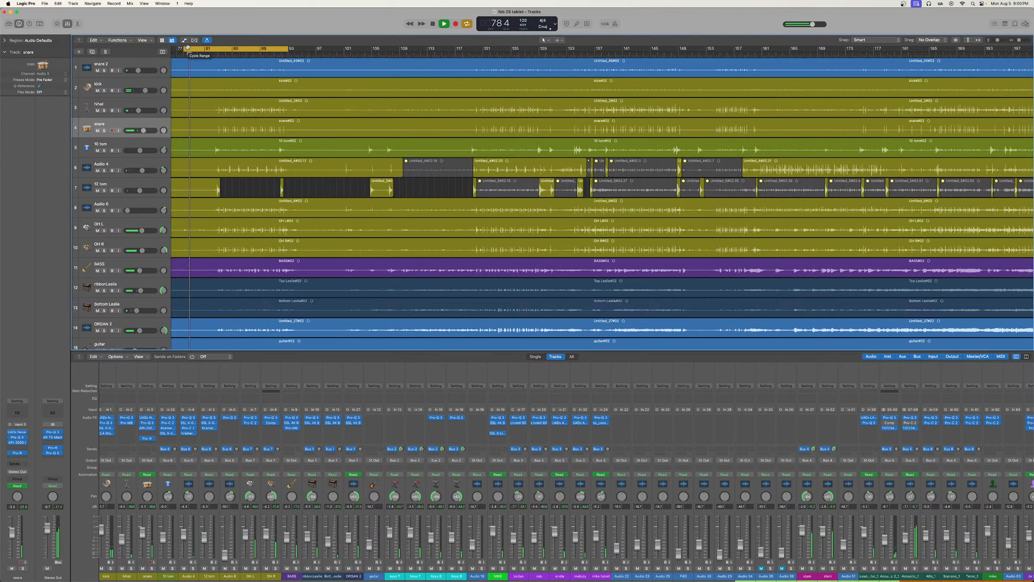
Stop playback and switch to the feb 25 tablet remix 2024 project
scroll(252, 63, "left", 3)
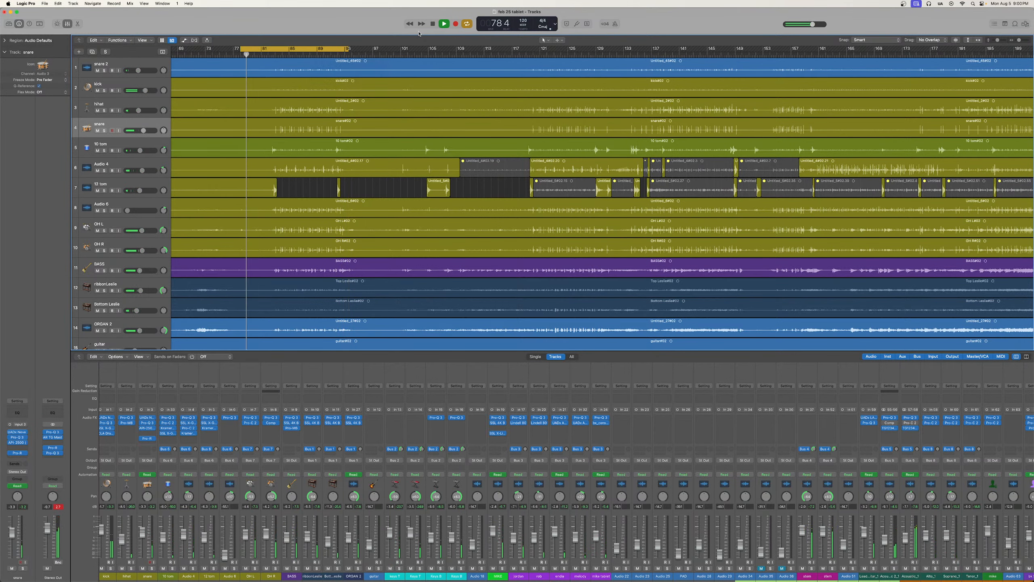
left_click(432, 24)
left_click_drag(330, 18, 331, 49)
left_click(309, 25)
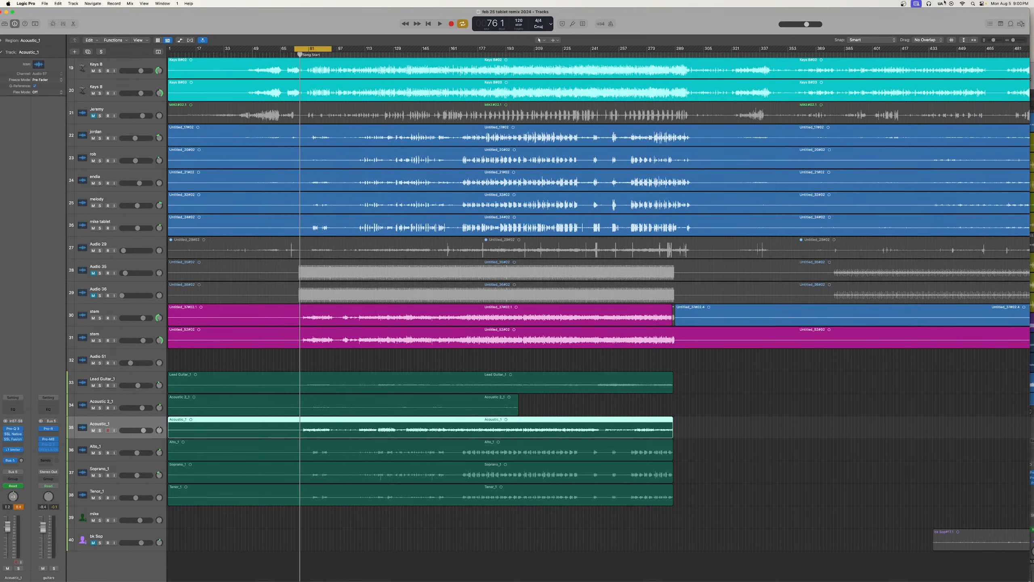
Shift the remix project's cycle range to about bars 77 to 97 and play it from the start
left_click_drag(1013, 41, 1014, 42)
left_click_drag(950, 19, 936, 18)
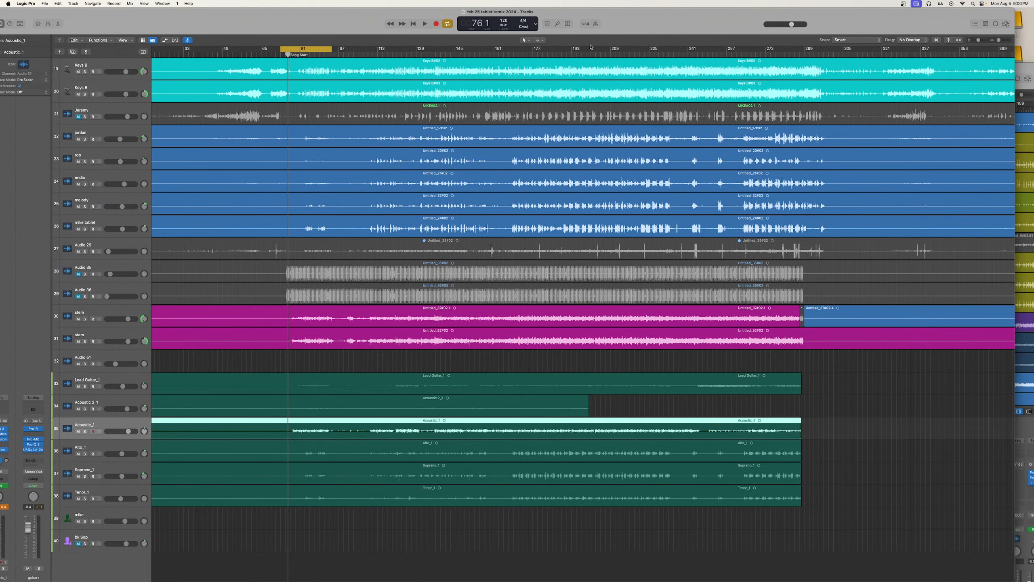
left_click(425, 23)
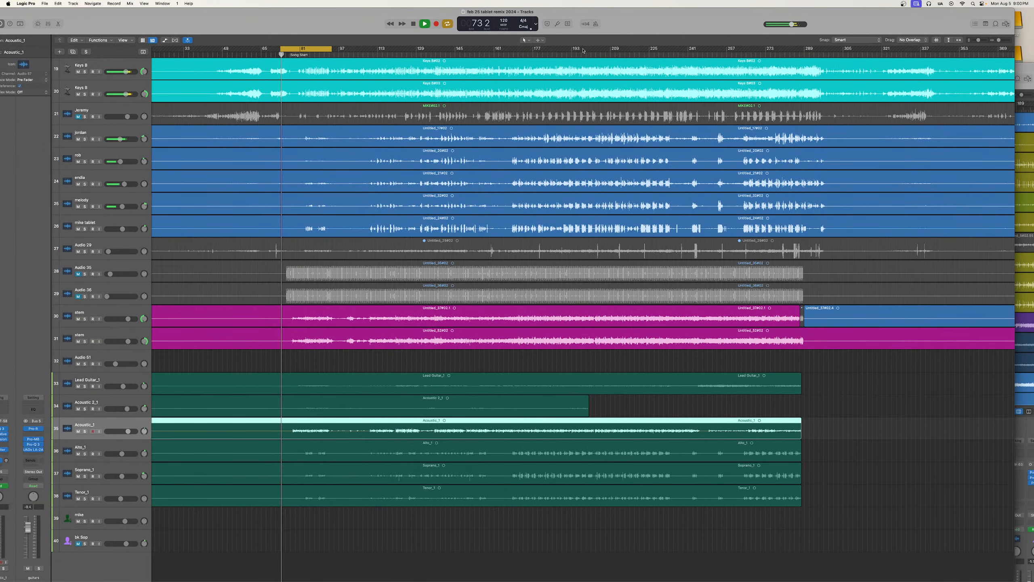
left_click_drag(318, 50, 322, 48)
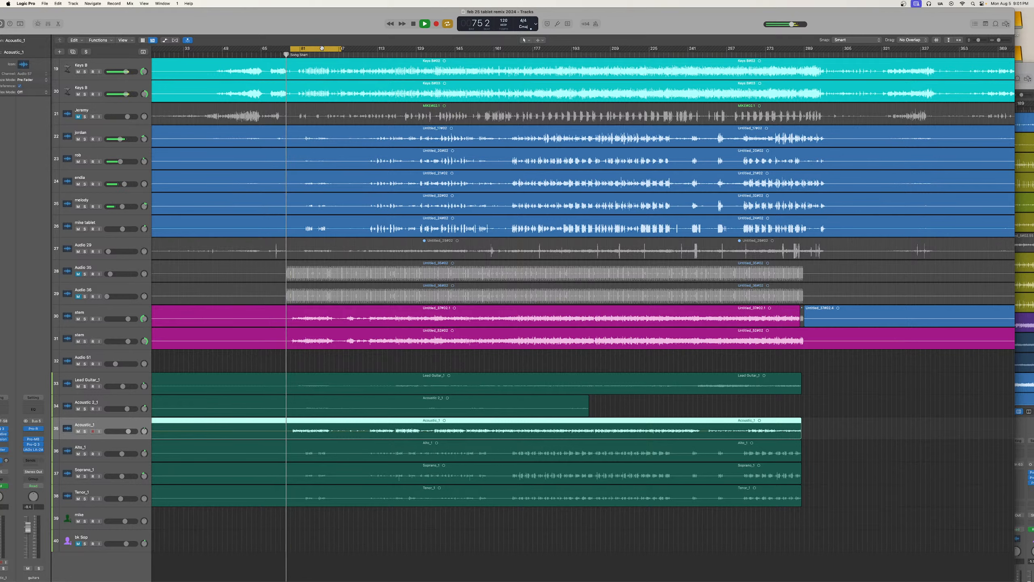
key("space")
key("space")
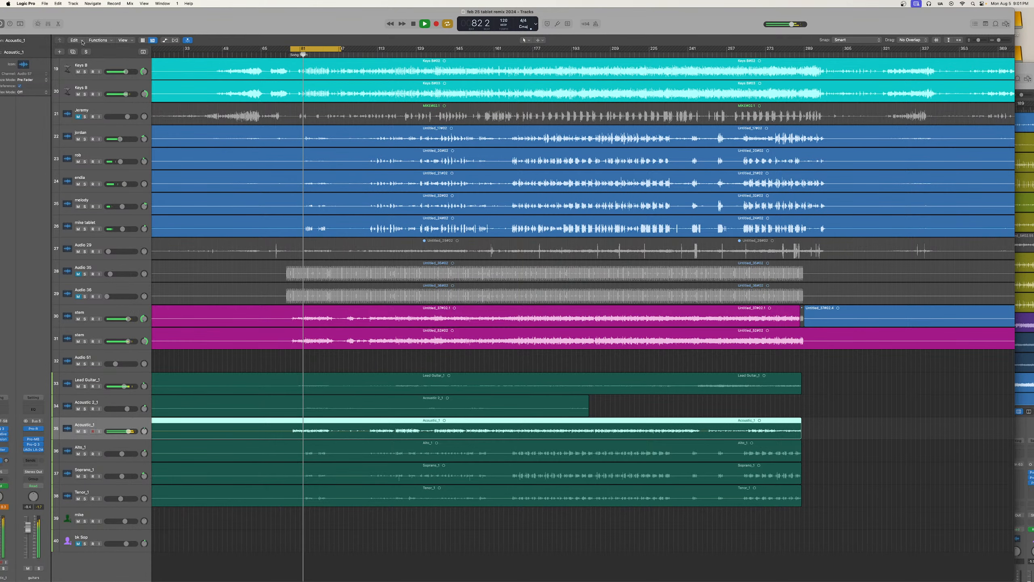
Unmute track 21 in the mixer and clear the peak level reading on the Acoustic_1 channel
key("x")
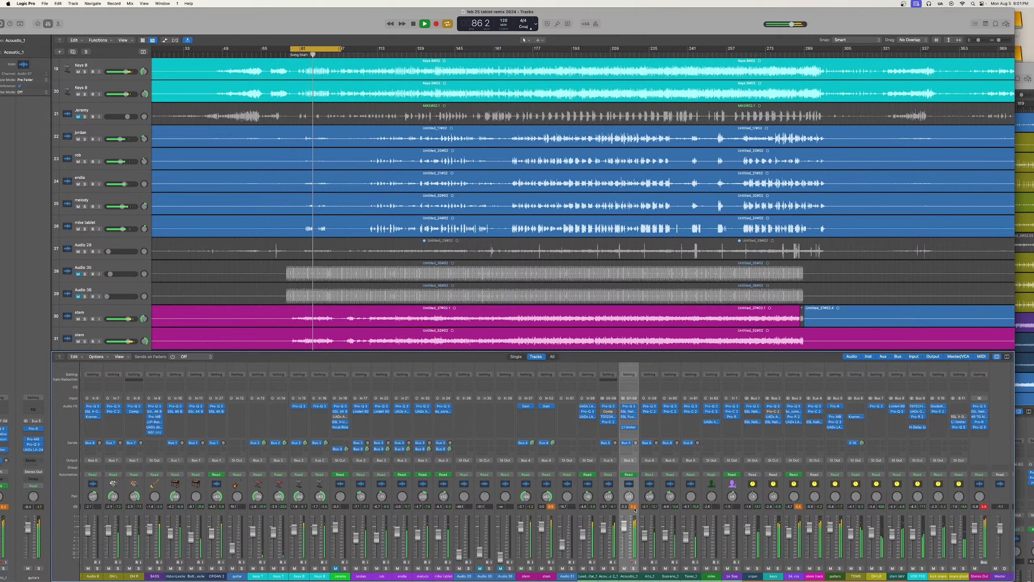
left_click(334, 569)
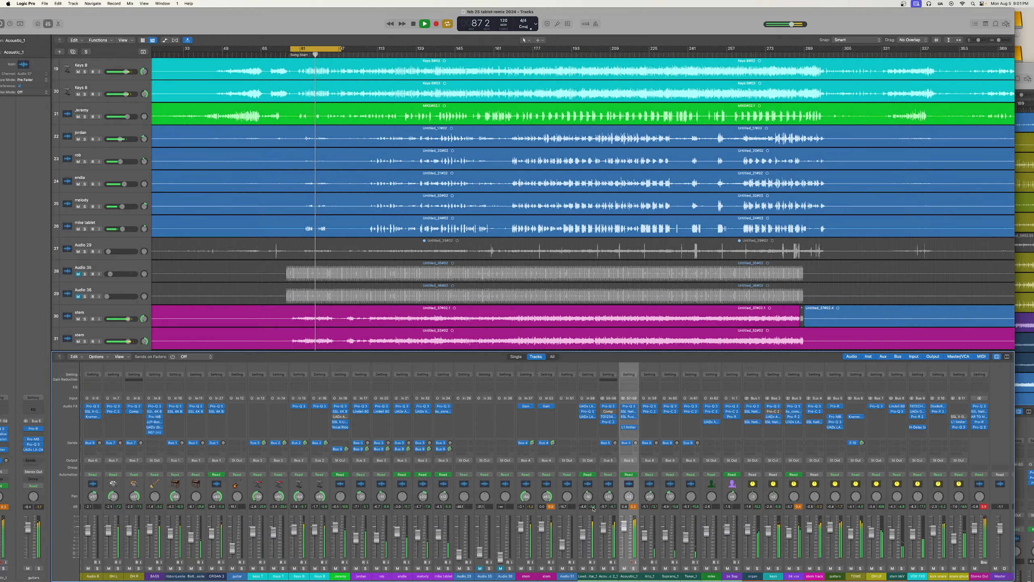
left_click(632, 506)
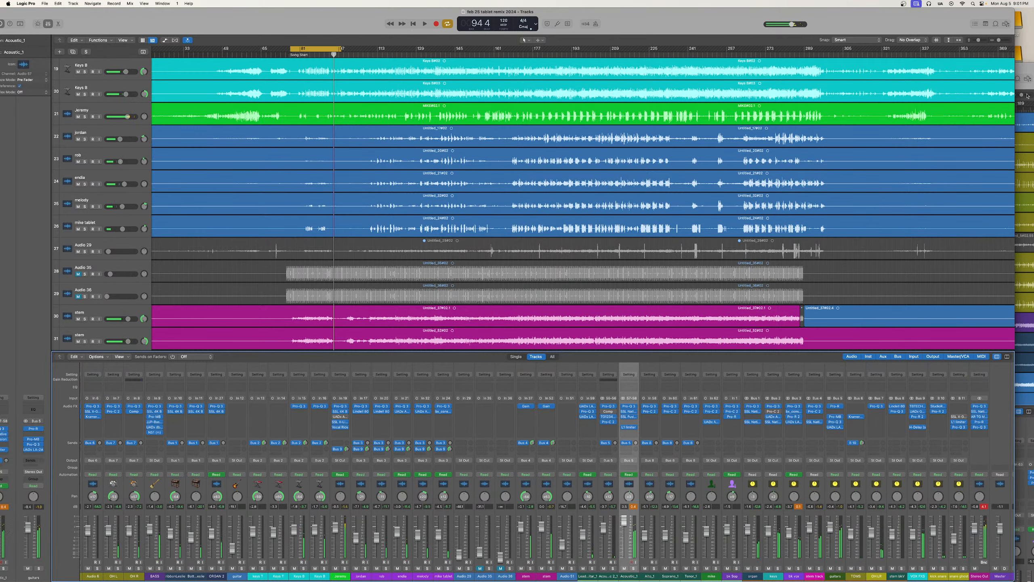
Switch to the original feb 25 tablet project, extend its cycle end to about bar 97, and play the section for comparison
left_click(1026, 89)
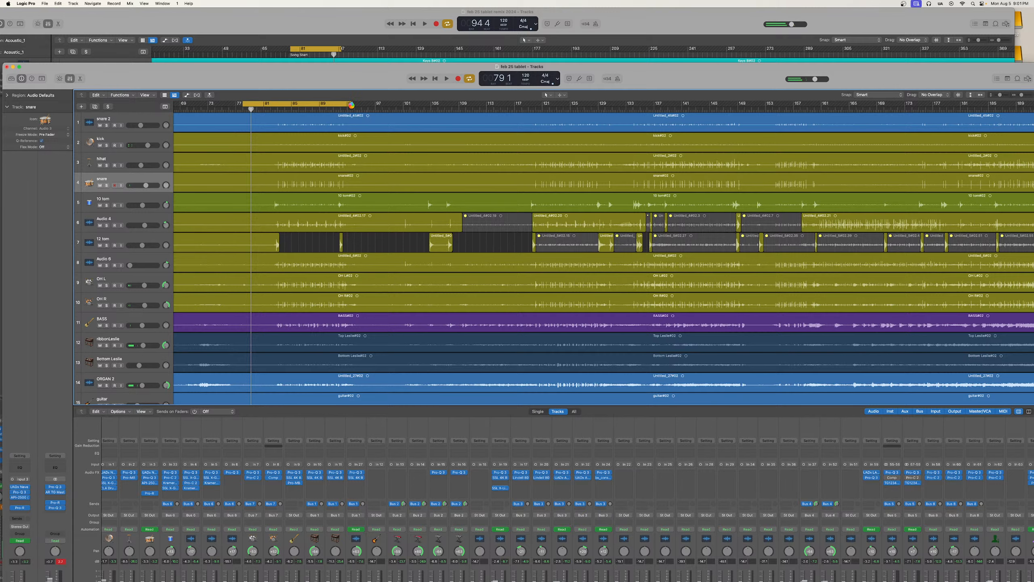
left_click_drag(351, 104, 363, 104)
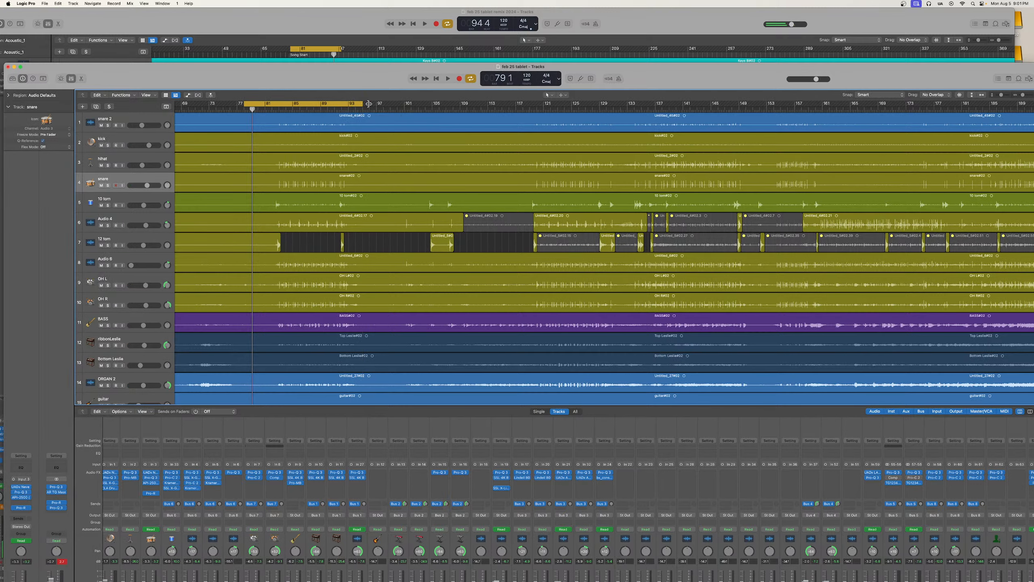
key("space")
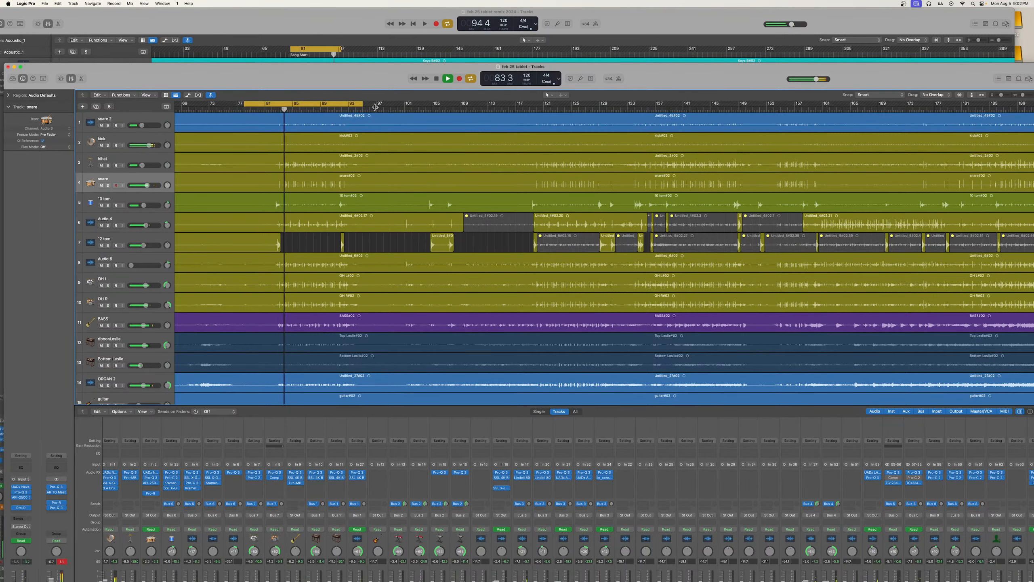
scroll(147, 510, "left", 2)
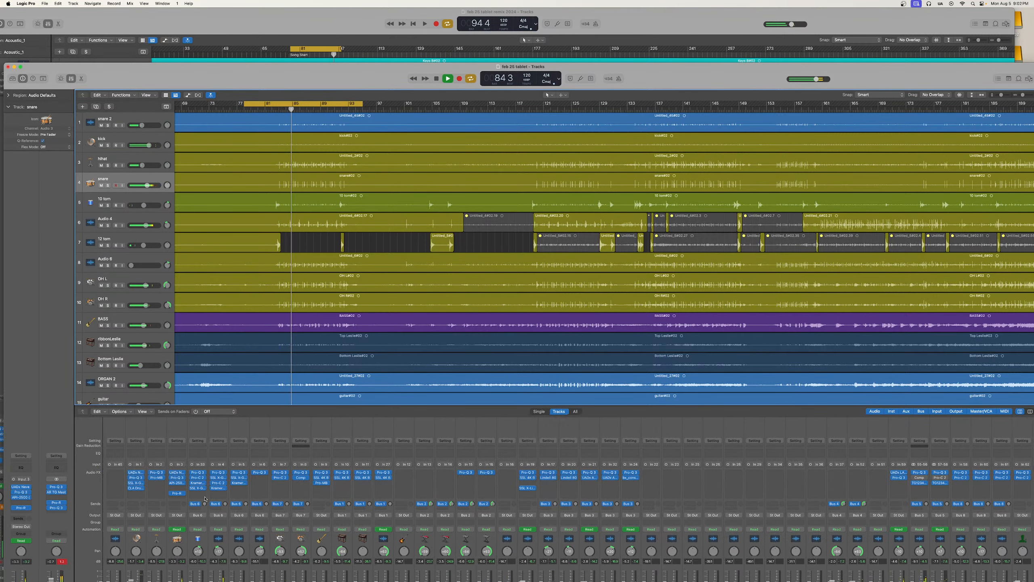
scroll(147, 510, "up", 1)
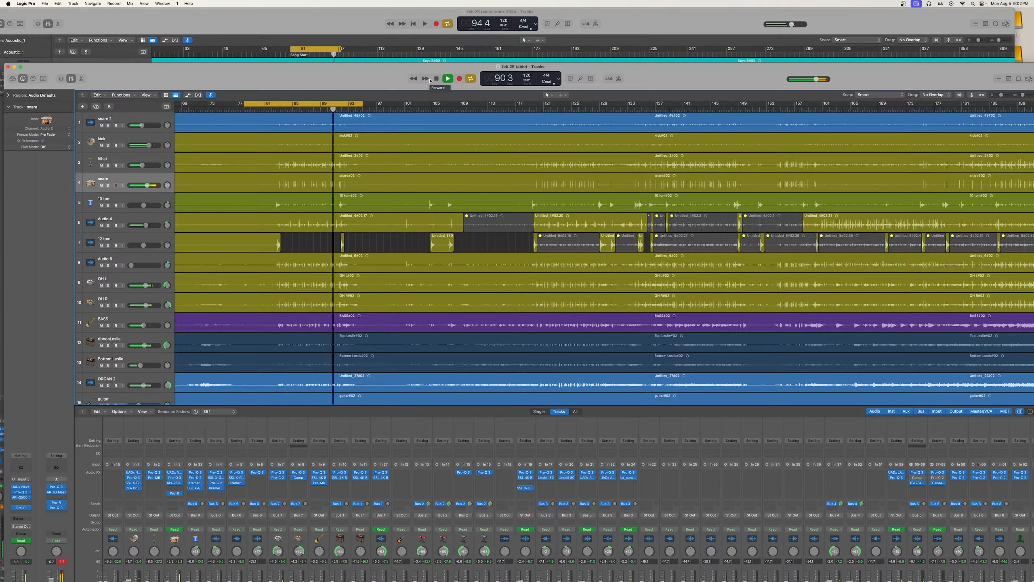
left_click_drag(364, 104, 377, 103)
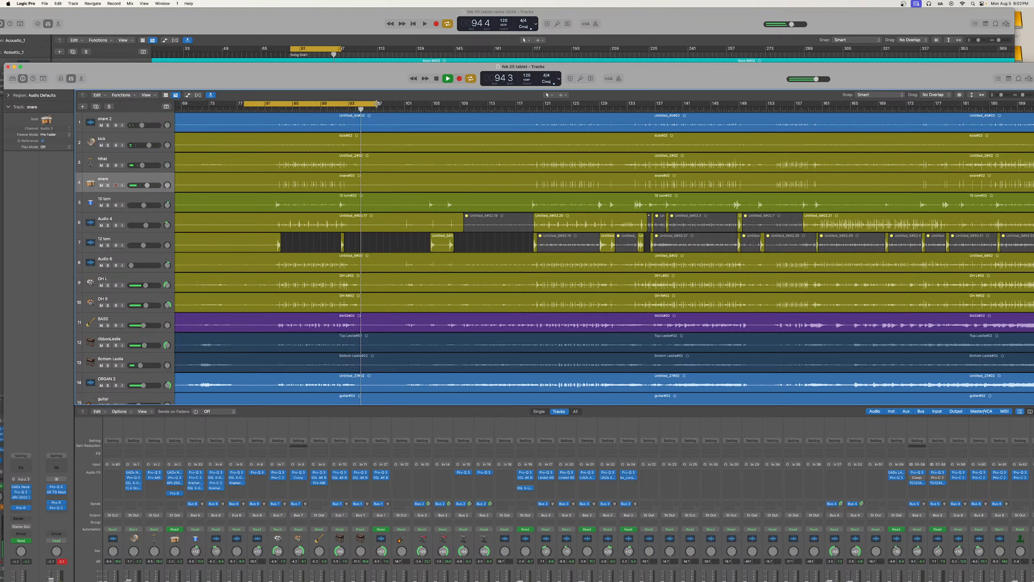
left_click(437, 79)
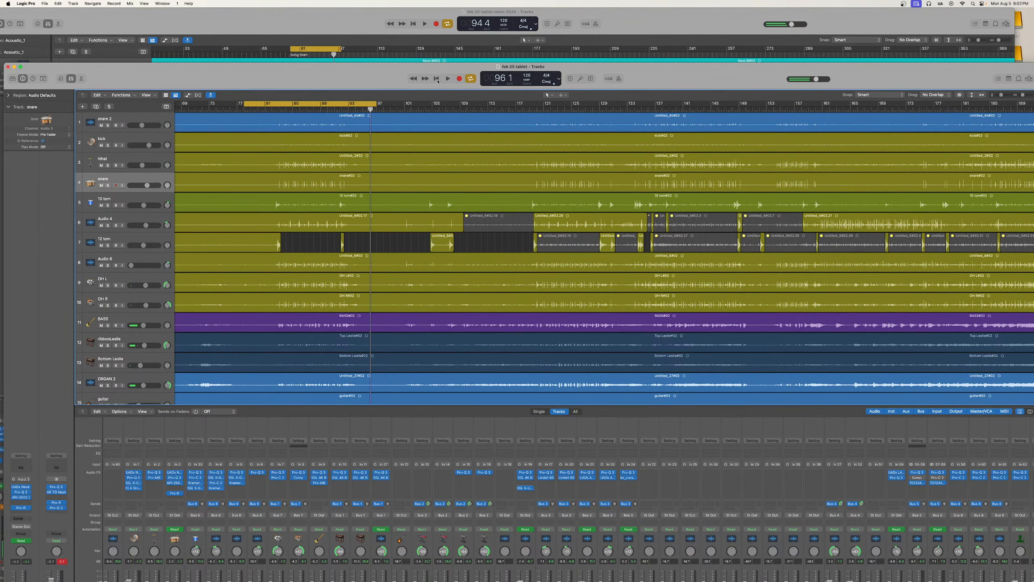
Return to the remix project, extend its cycle end to about bar 98, and play the section
left_click(317, 30)
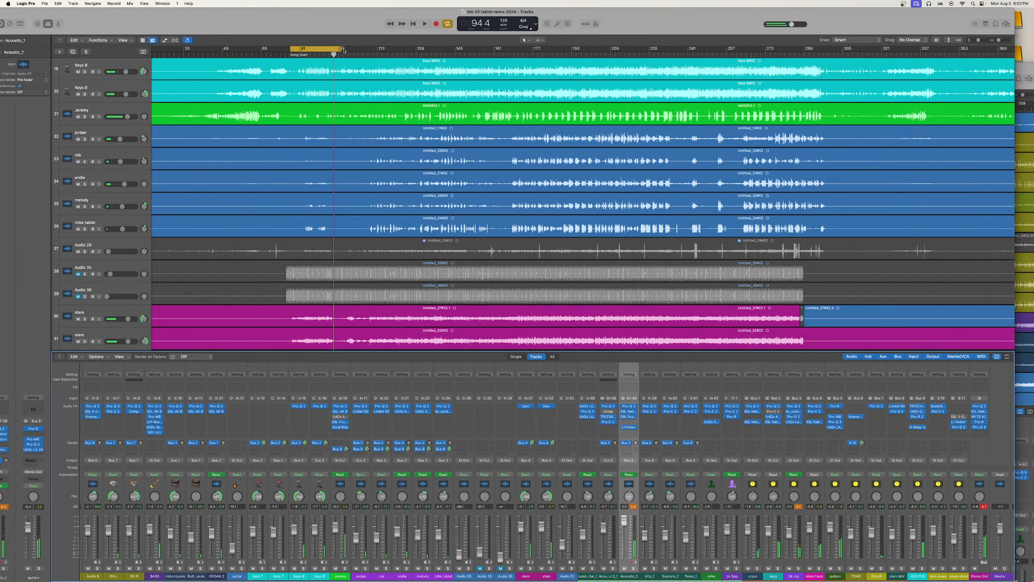
left_click(344, 51)
left_click_drag(344, 50, 346, 50)
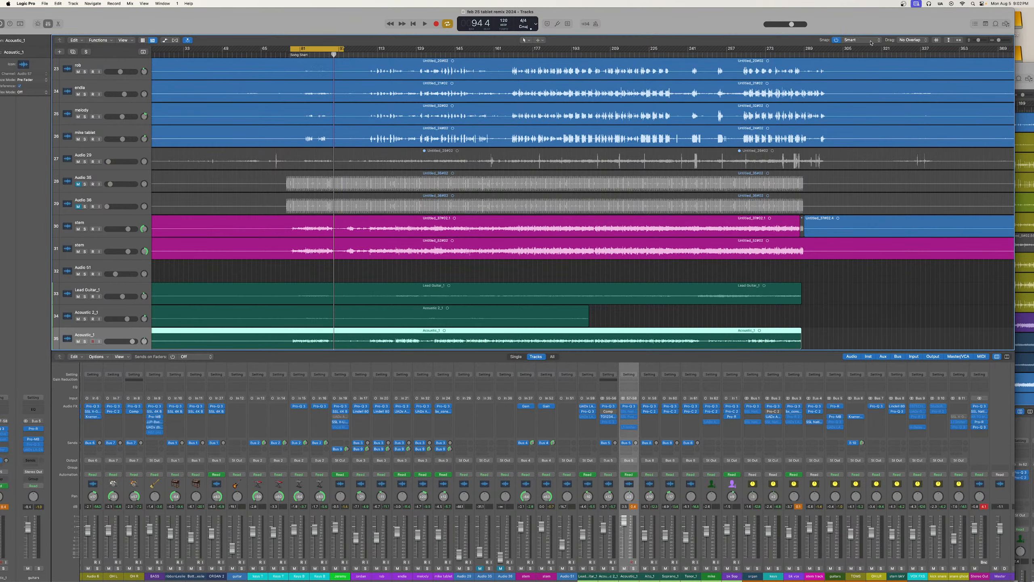
left_click_drag(999, 41, 999, 41)
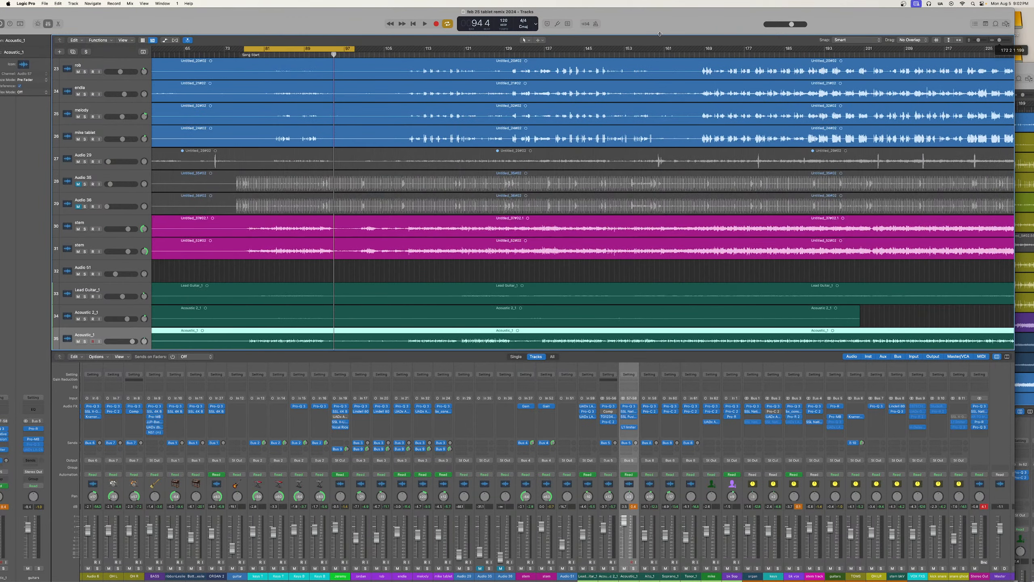
left_click(424, 23)
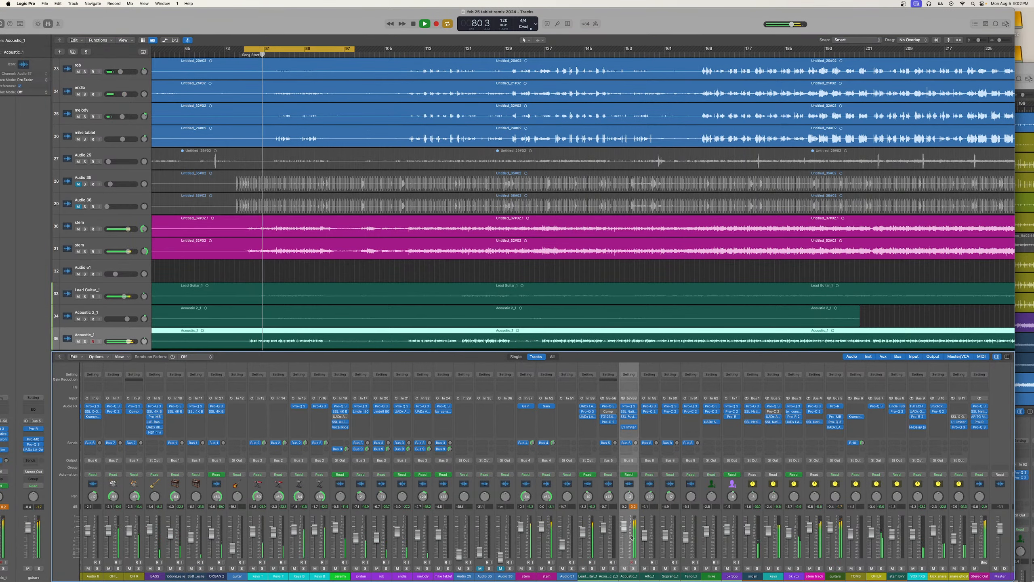
Move the remix's cycle range to about bars 91 to 126 during playback and look over the tracks from drums to acoustic guitars
scroll(631, 537, "right", 1)
scroll(527, 324, "down", 3)
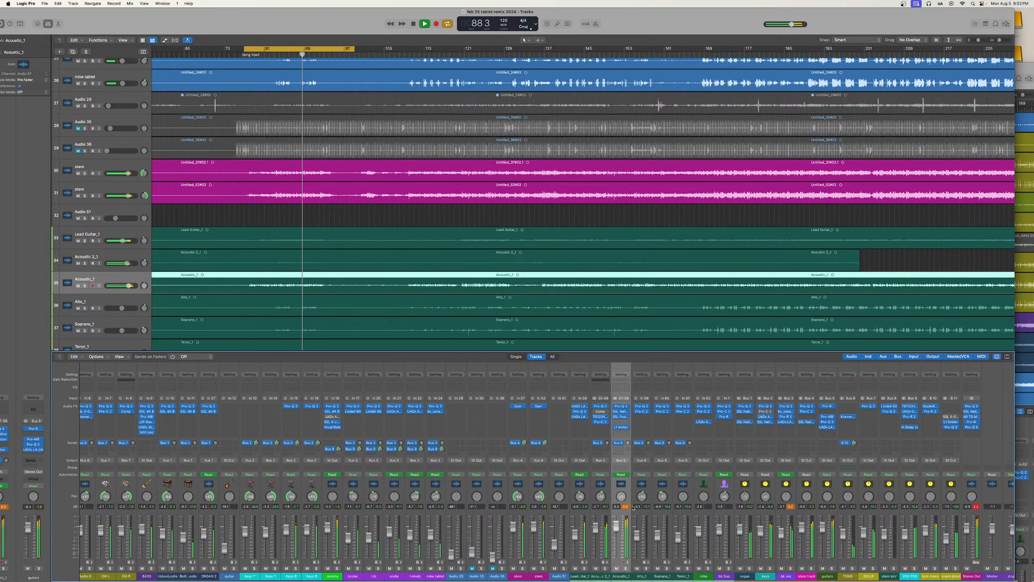
scroll(633, 508, "left", 8)
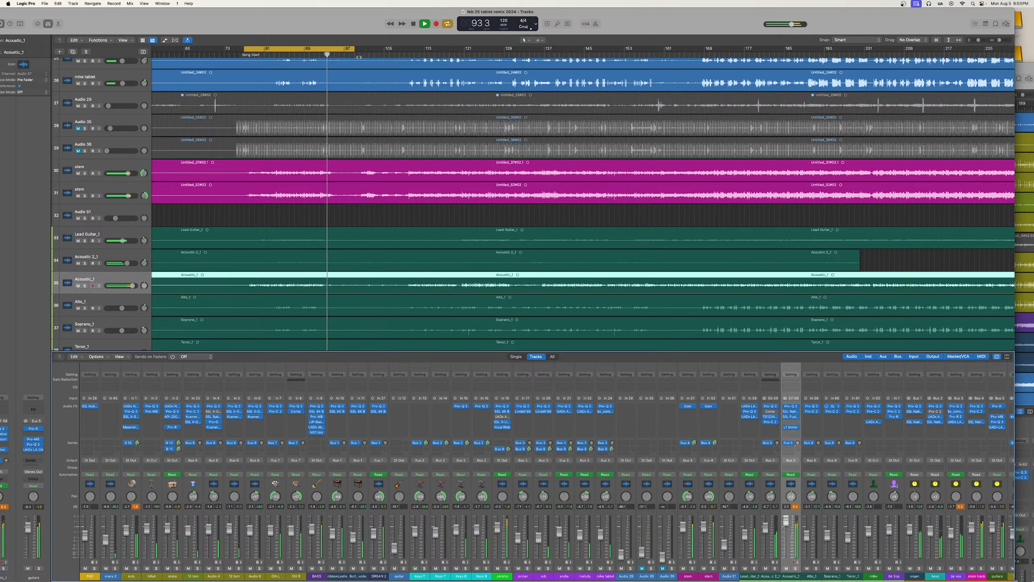
left_click_drag(359, 57, 441, 52)
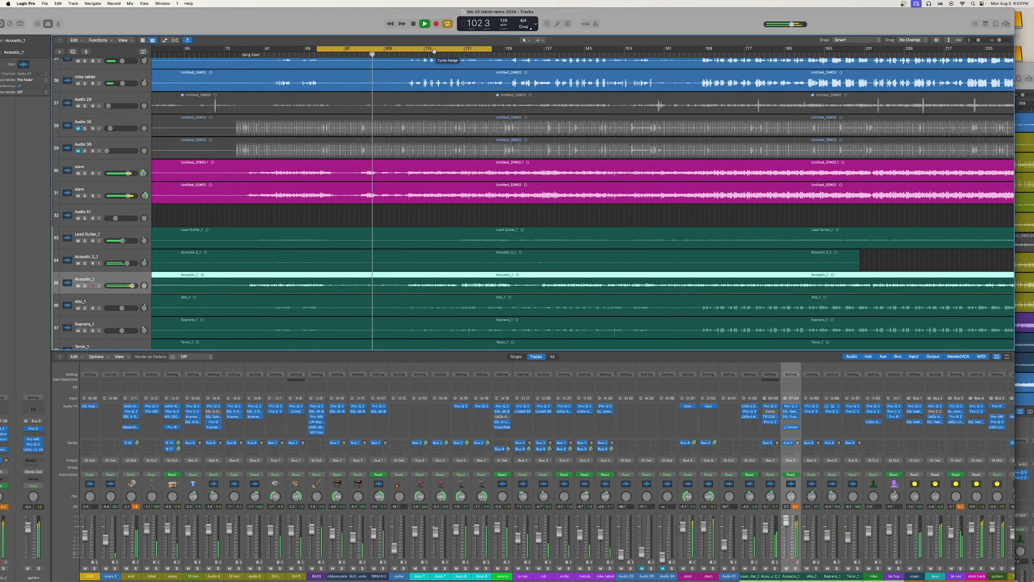
scroll(408, 88, "up", 15)
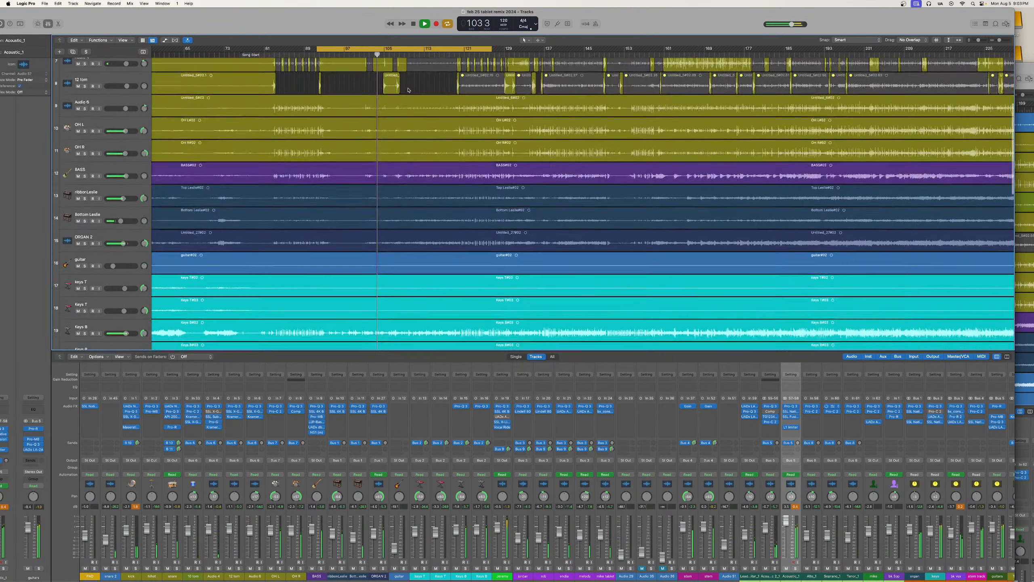
scroll(409, 88, "down", 10)
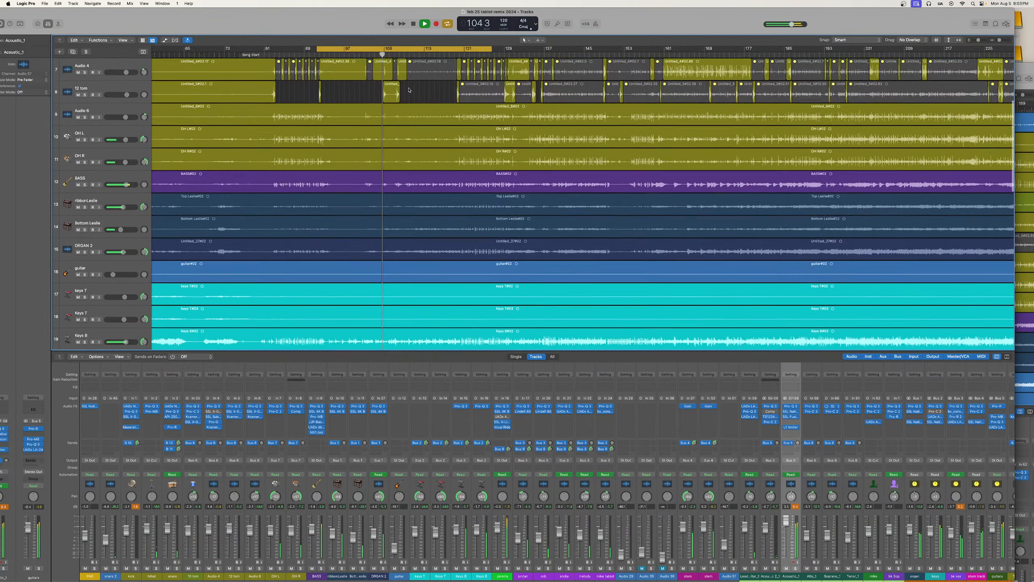
scroll(409, 89, "down", 12)
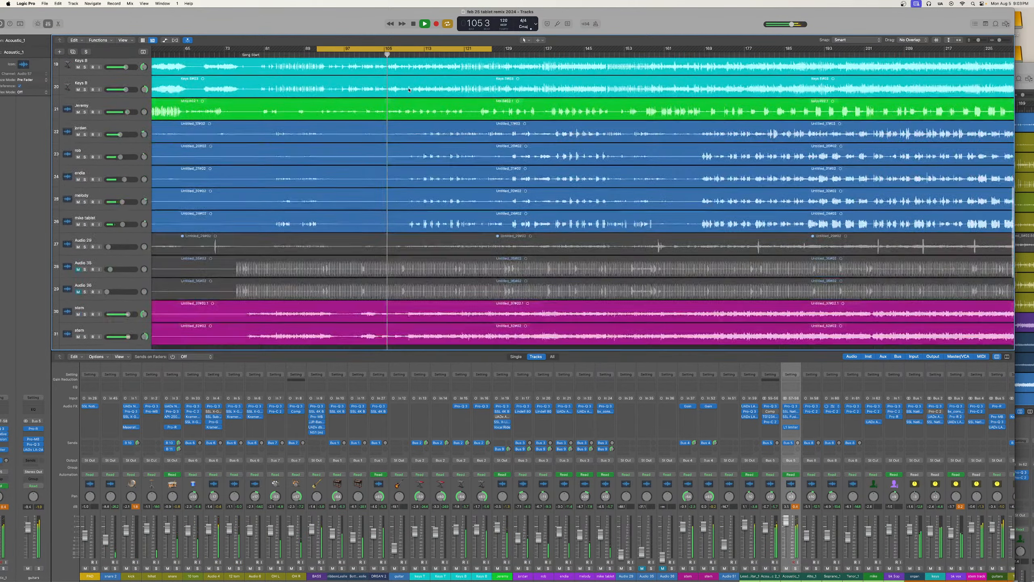
scroll(409, 89, "down", 1)
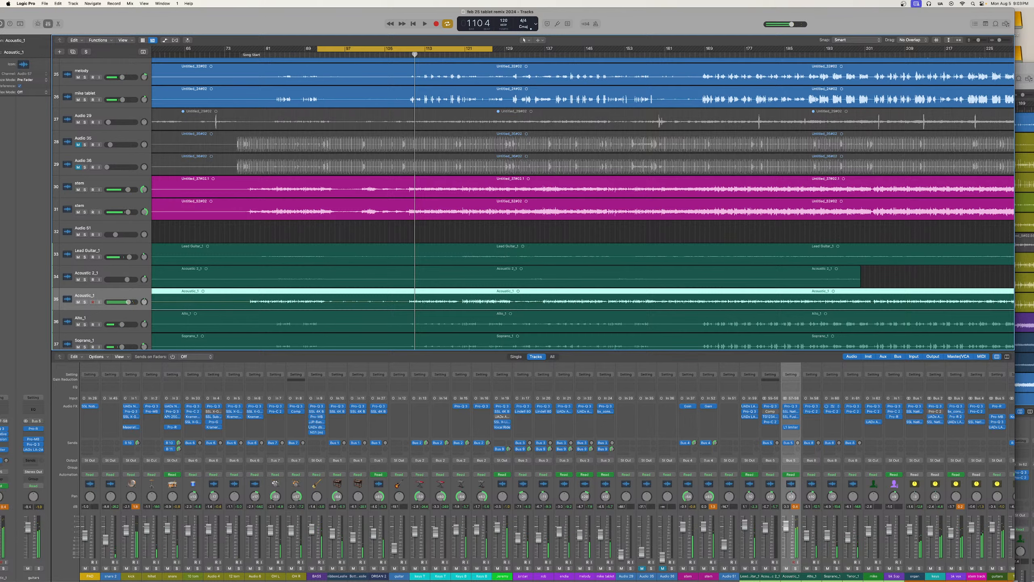
Switch to the original project, set its cycle range to about bars 93 to 112, and play it while checking the mixer's output channels
left_click(1026, 151)
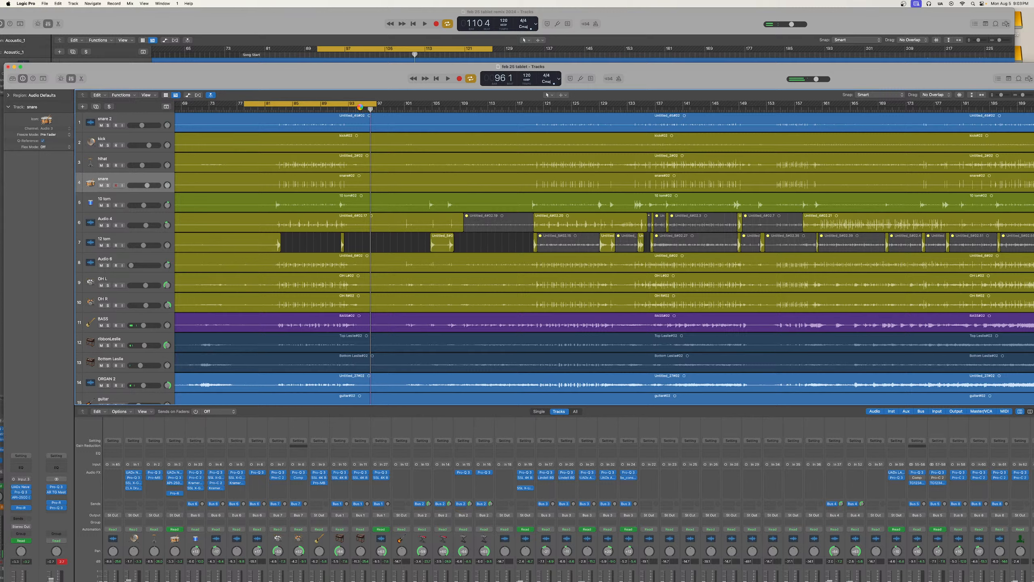
left_click_drag(340, 105, 444, 106)
left_click(448, 80)
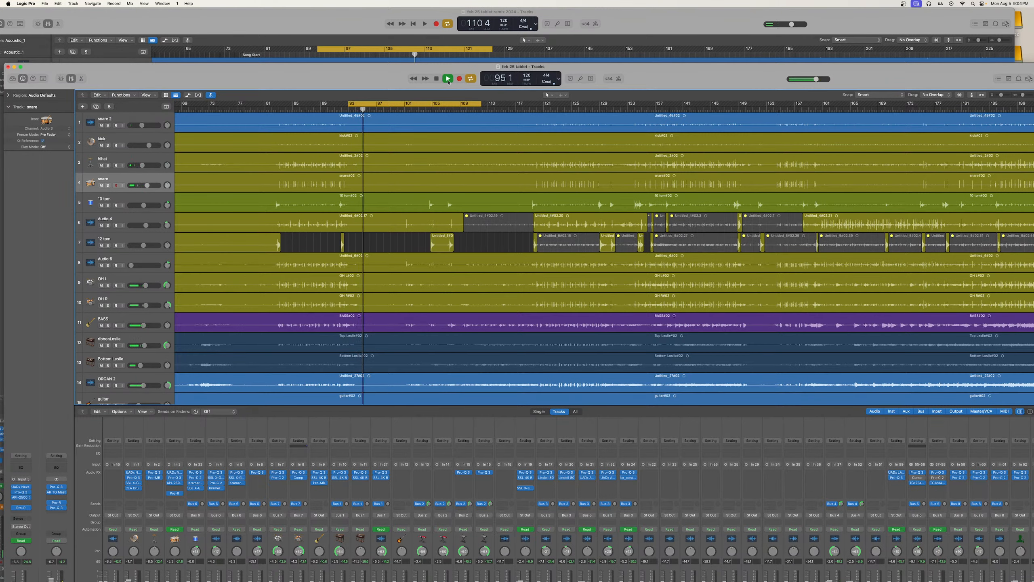
scroll(713, 517, "right", 5)
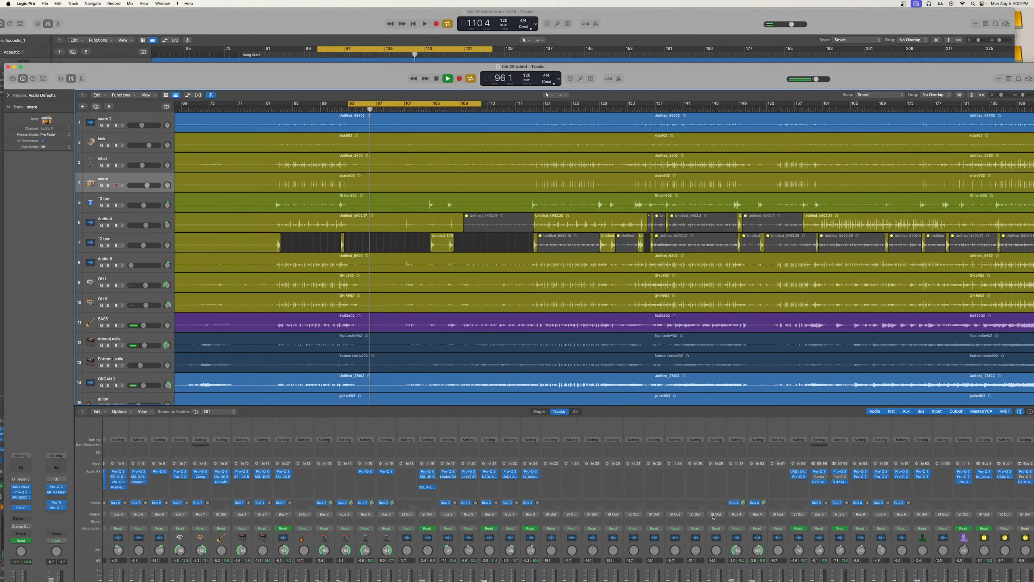
scroll(712, 516, "right", 8)
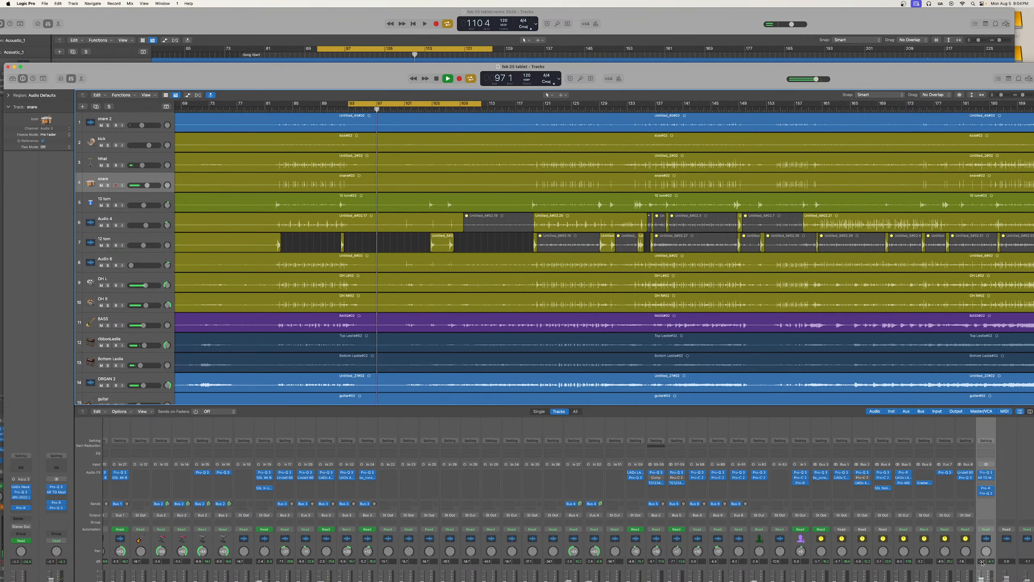
scroll(995, 573, "down", 1)
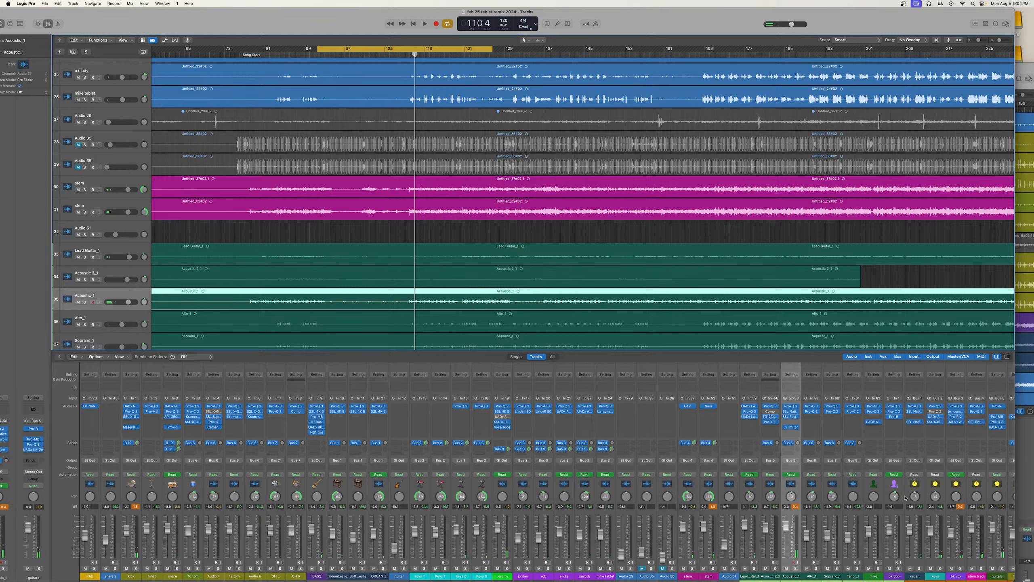
Play the original project's section again and extend its cycle end to about bar 128
scroll(908, 497, "right", 1)
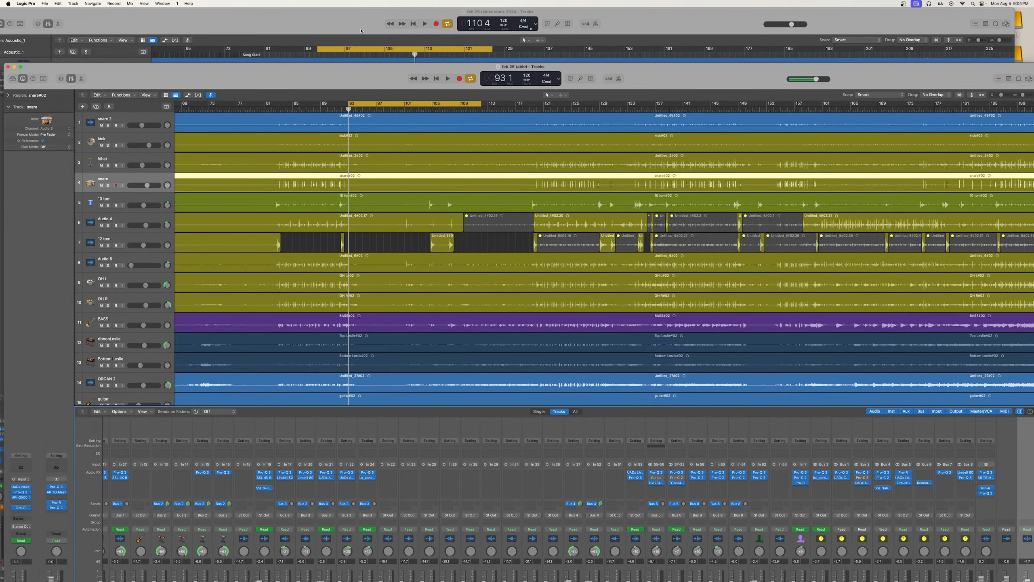
left_click(449, 82)
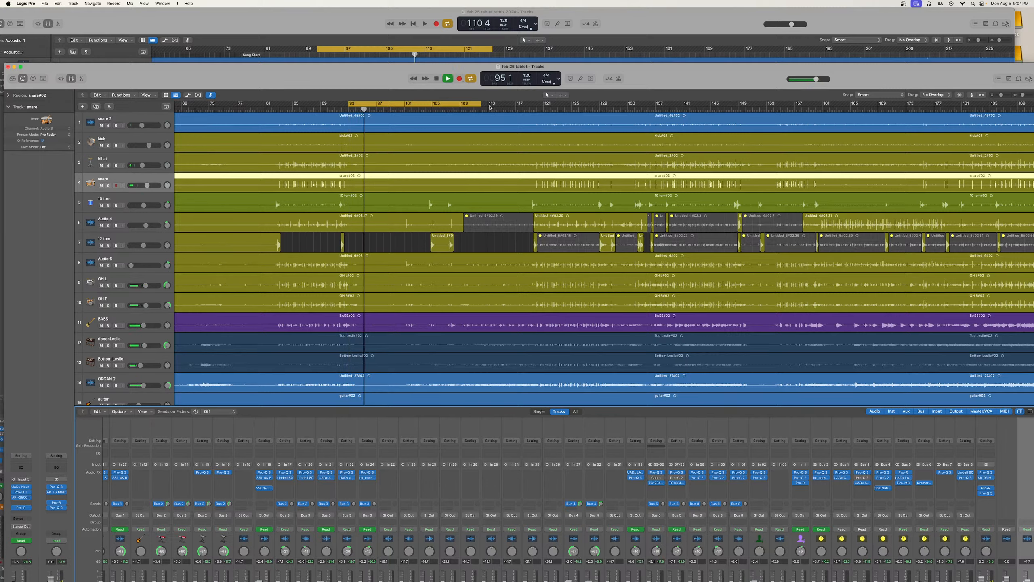
left_click_drag(481, 103, 593, 106)
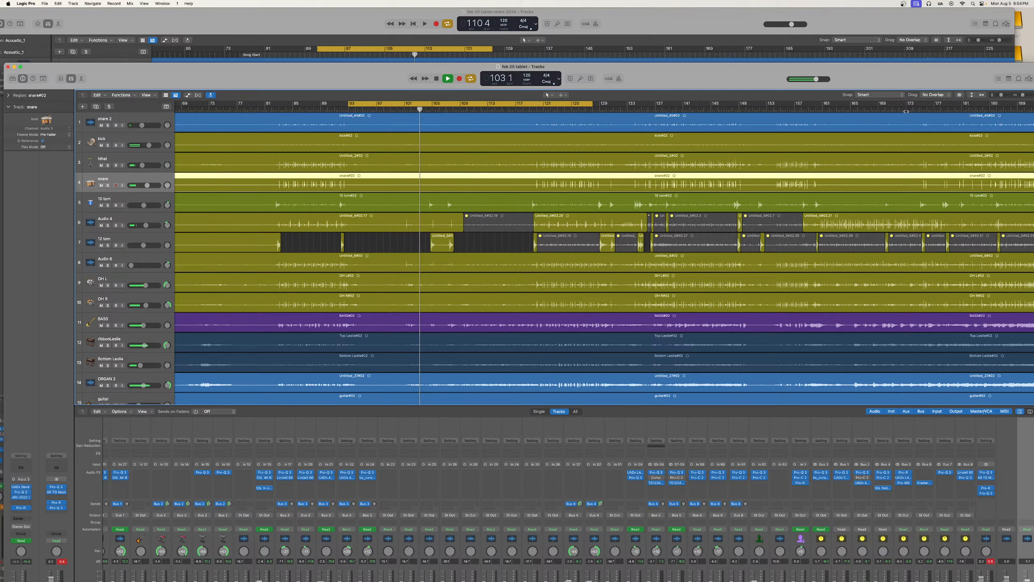
Look over the original project's tracks and mixer channels during playback, raising its window to expose the faders
scroll(554, 255, "down", 2)
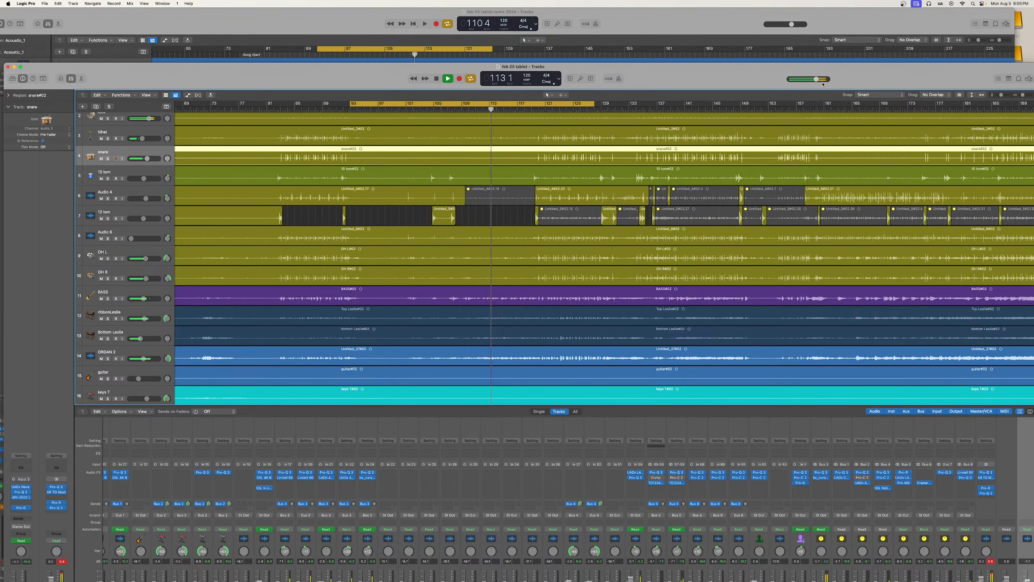
left_click_drag(879, 87, 877, 57)
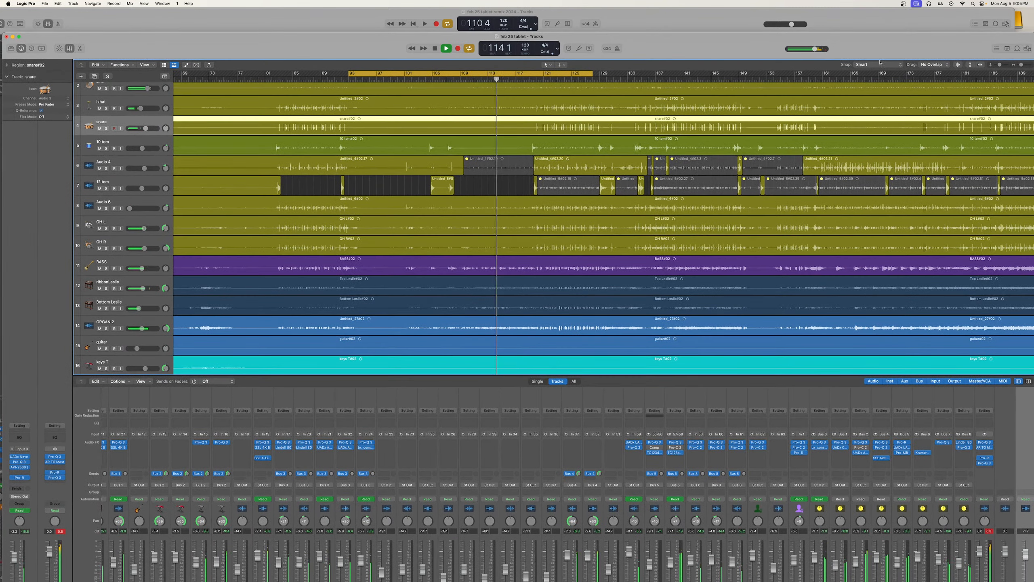
scroll(861, 491, "down", 3)
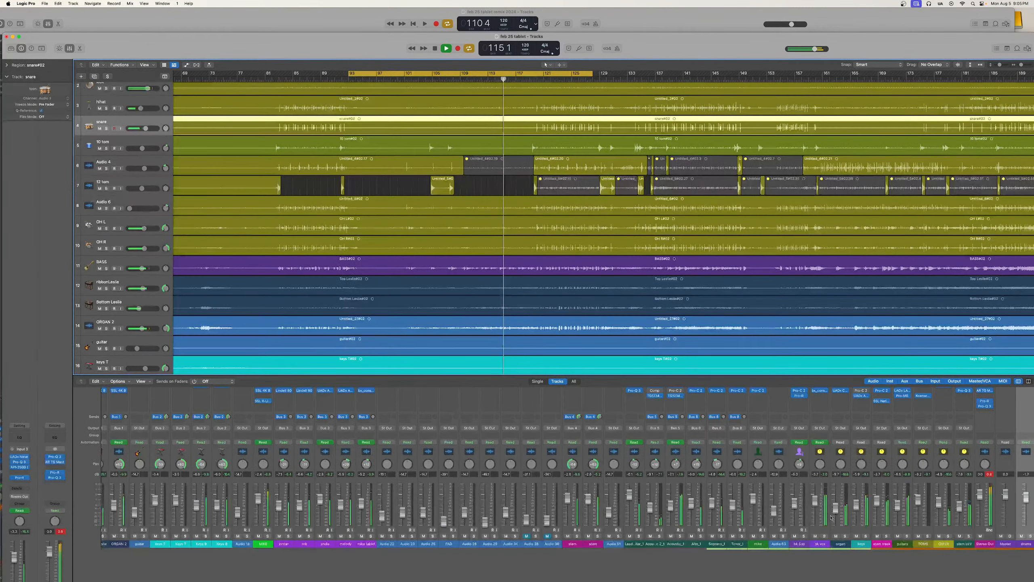
scroll(831, 518, "up", 2)
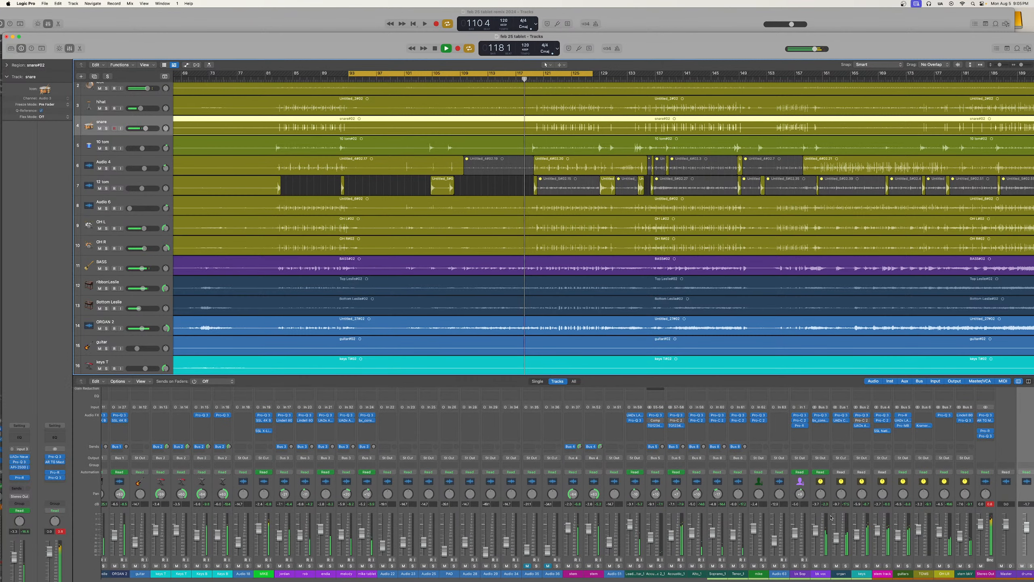
scroll(831, 518, "up", 2)
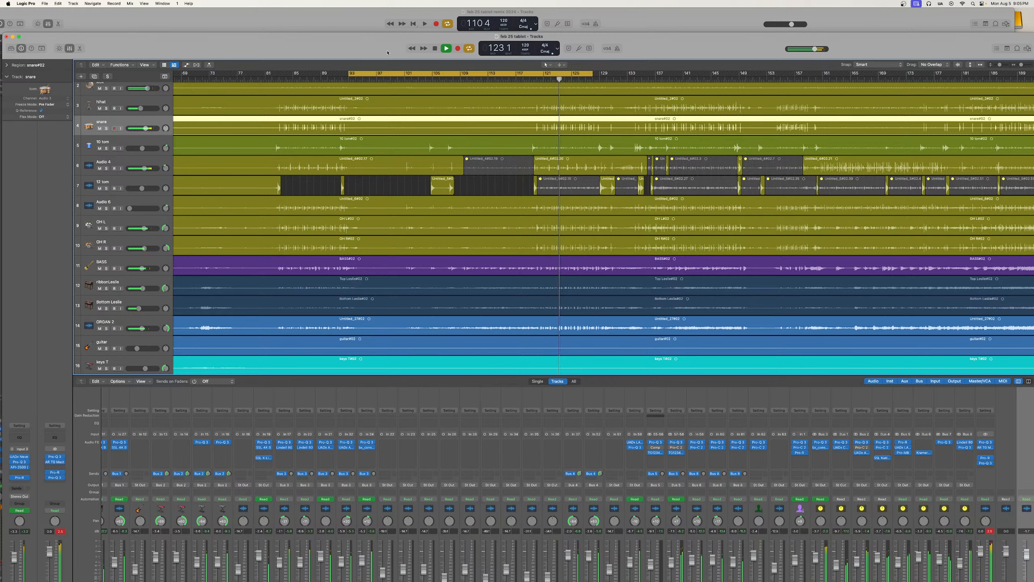
Extend the original project's cycle end to about bar 129, stop it, and play the remix's matching section
left_click_drag(592, 75, 605, 75)
left_click(435, 48)
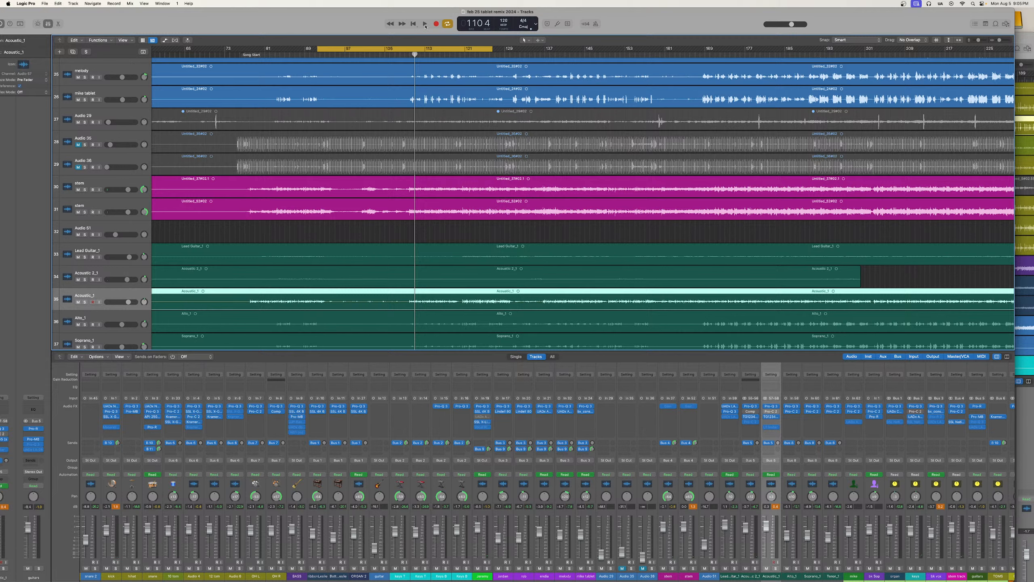
left_click(425, 23)
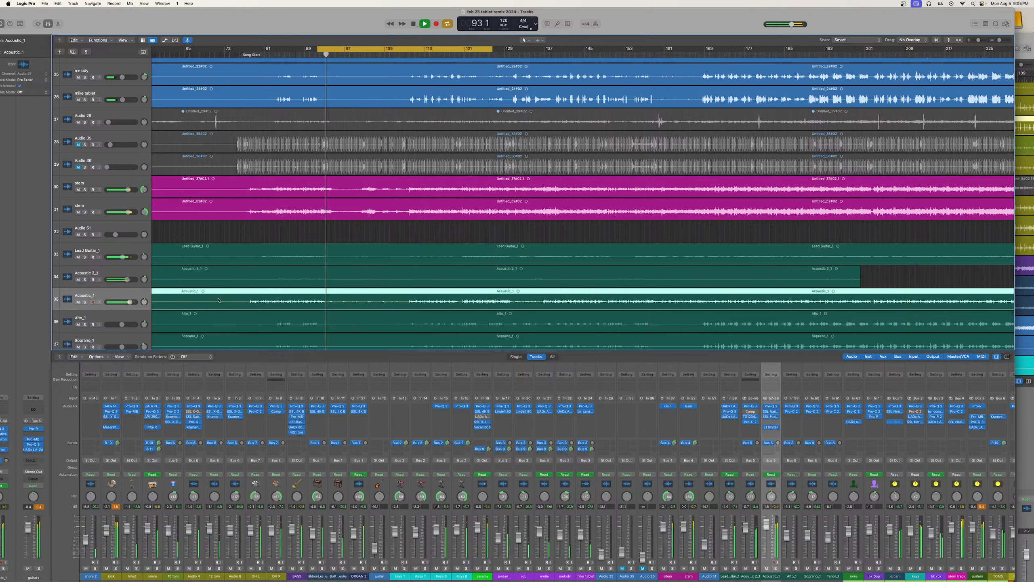
In the remix kick's first Pro-Q 3, move the purple upper cut band slightly higher in frequency and adjust its Q
left_click(112, 411)
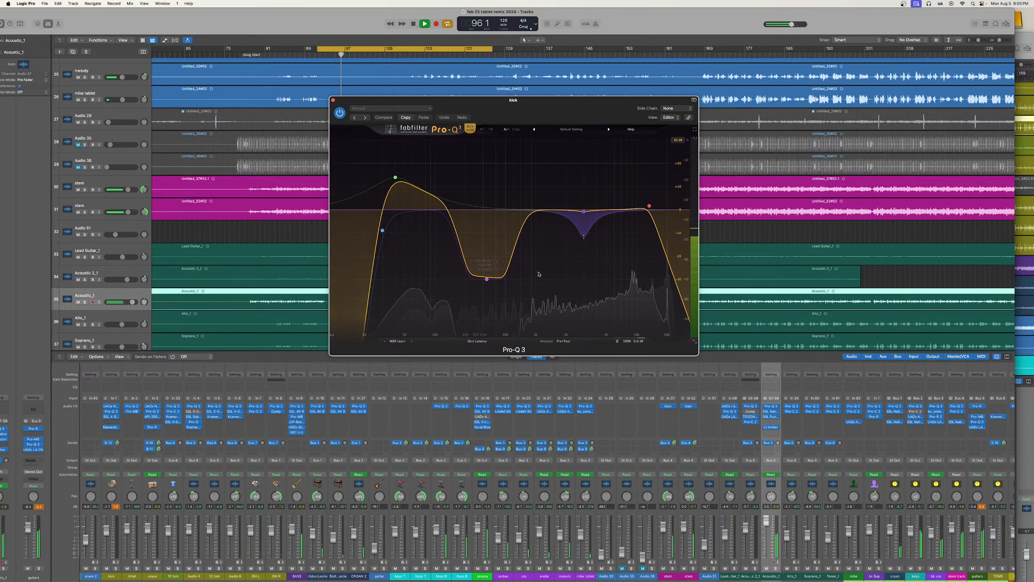
left_click_drag(583, 212, 588, 213)
scroll(588, 213, "down", 3)
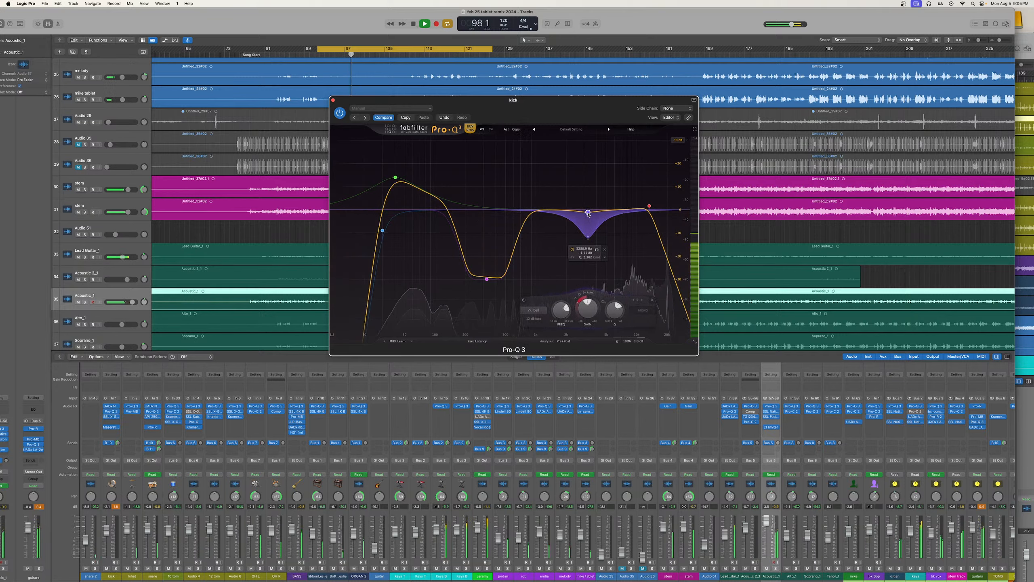
key("super+w")
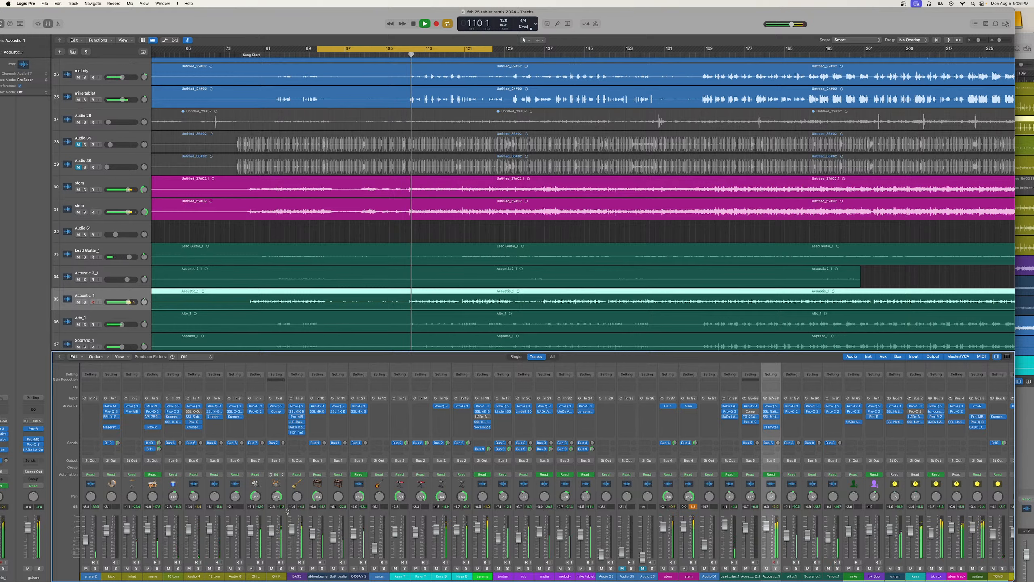
Extend the remix's cycle end to about bar 129, shift the range to about bars 128 to 164, and play it before stopping
scroll(612, 558, "right", 8)
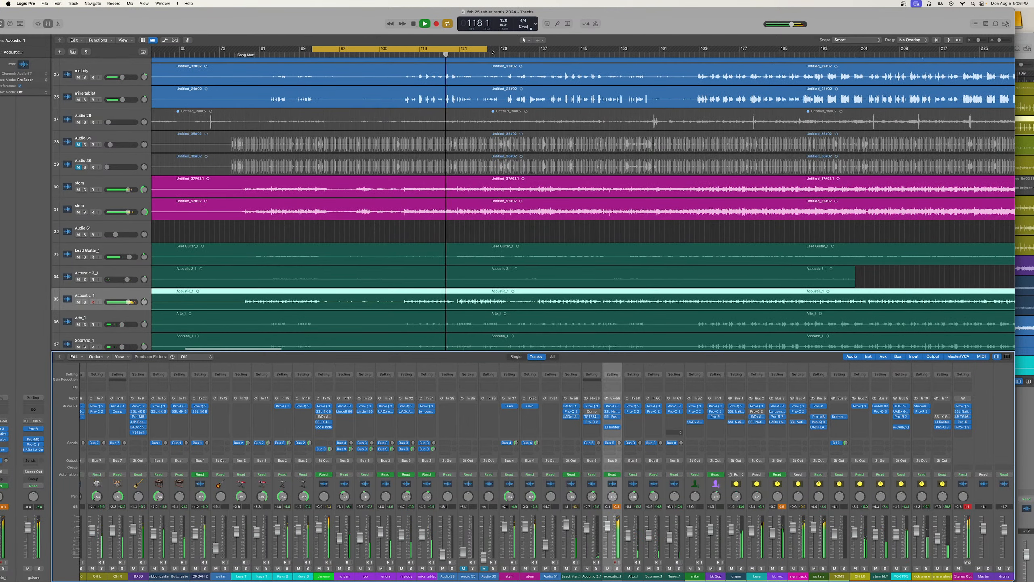
left_click_drag(487, 49, 508, 50)
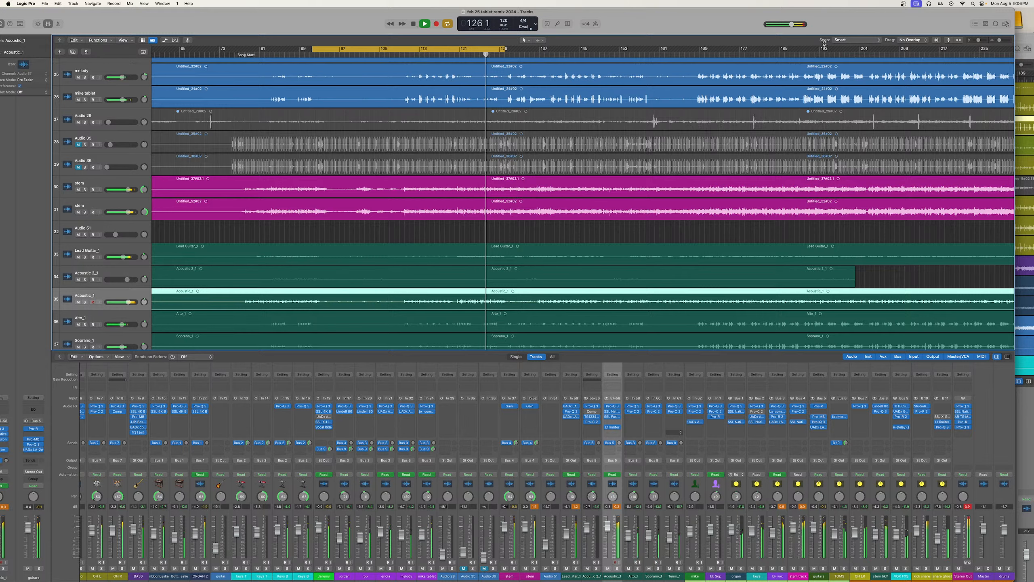
left_click_drag(446, 50, 596, 48)
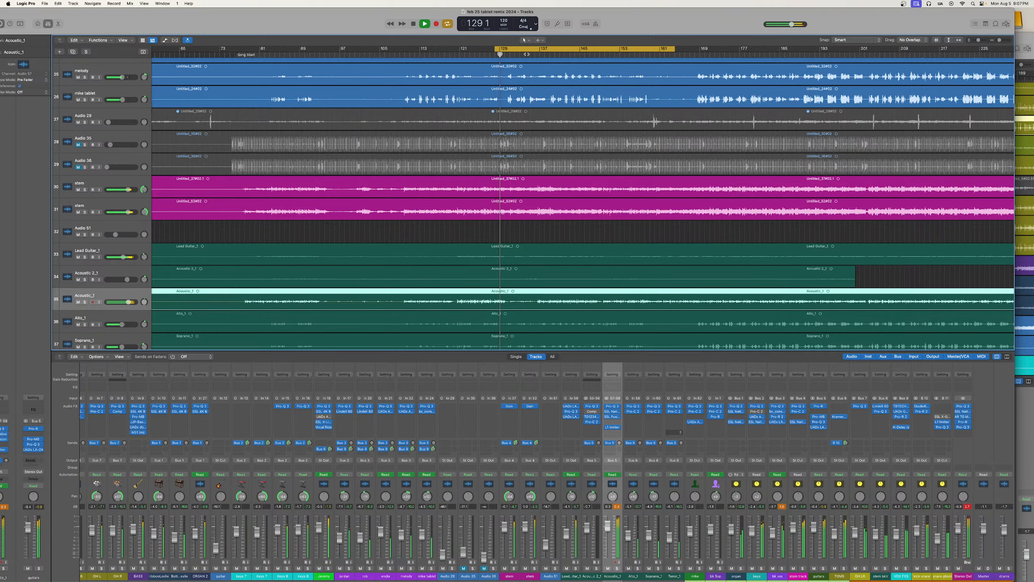
left_click_drag(525, 50, 531, 49)
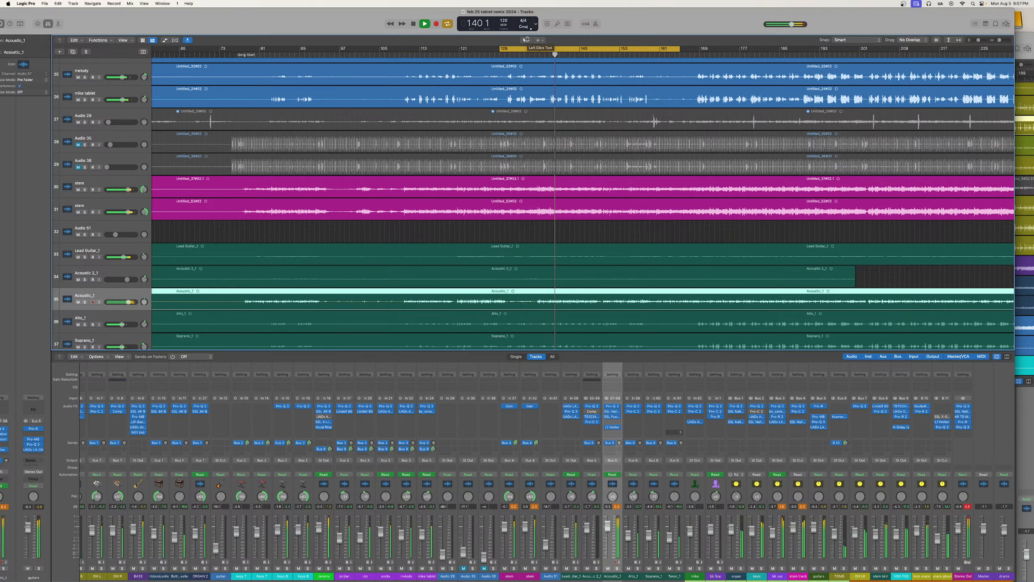
key("space")
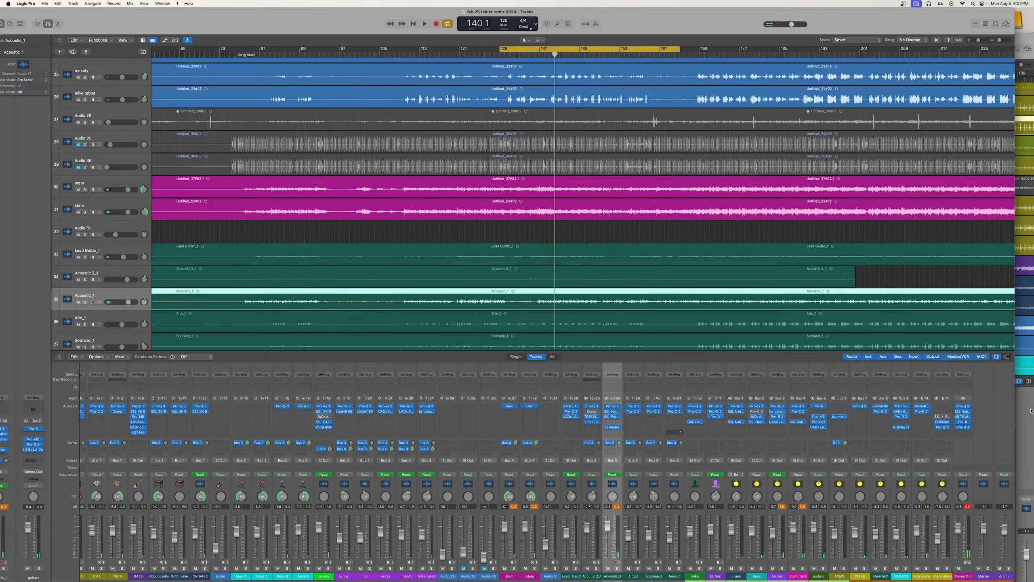
Bring the original project forward, set its cycle range to about bars 129 to 162, and play that section before stopping
left_click(1022, 42)
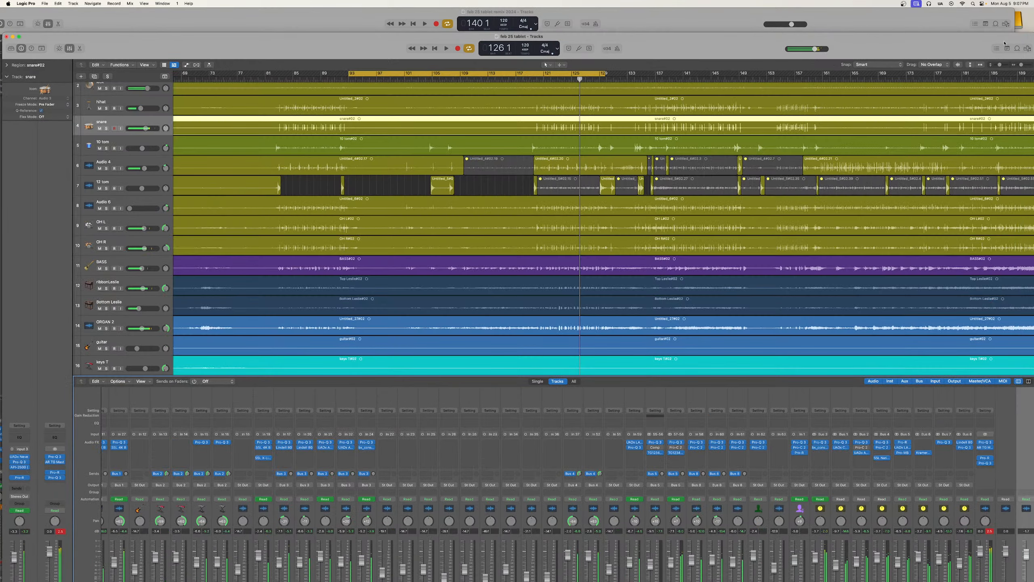
left_click_drag(606, 41, 606, 73)
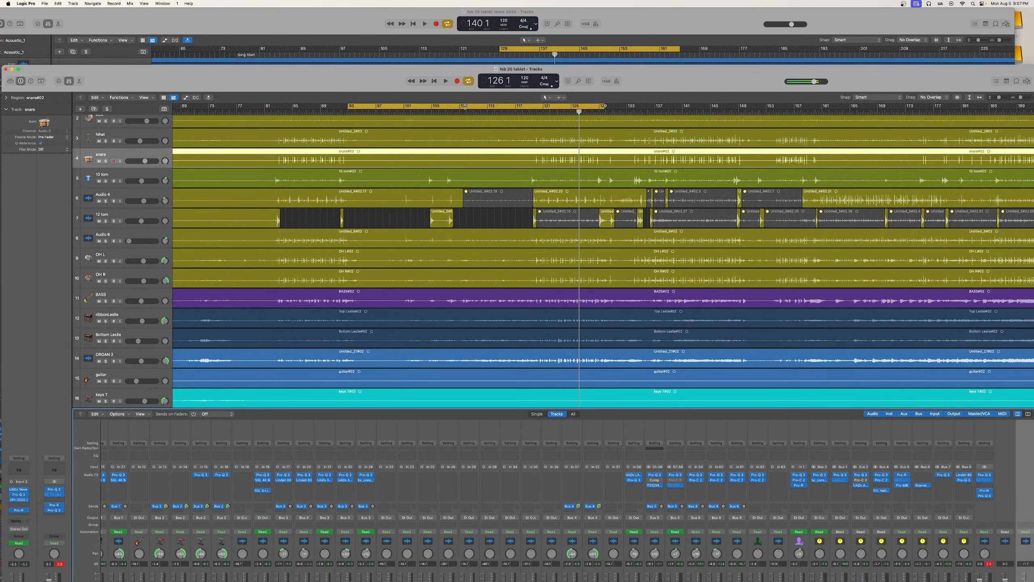
left_click_drag(462, 107, 692, 116)
scroll(676, 127, "right", 10)
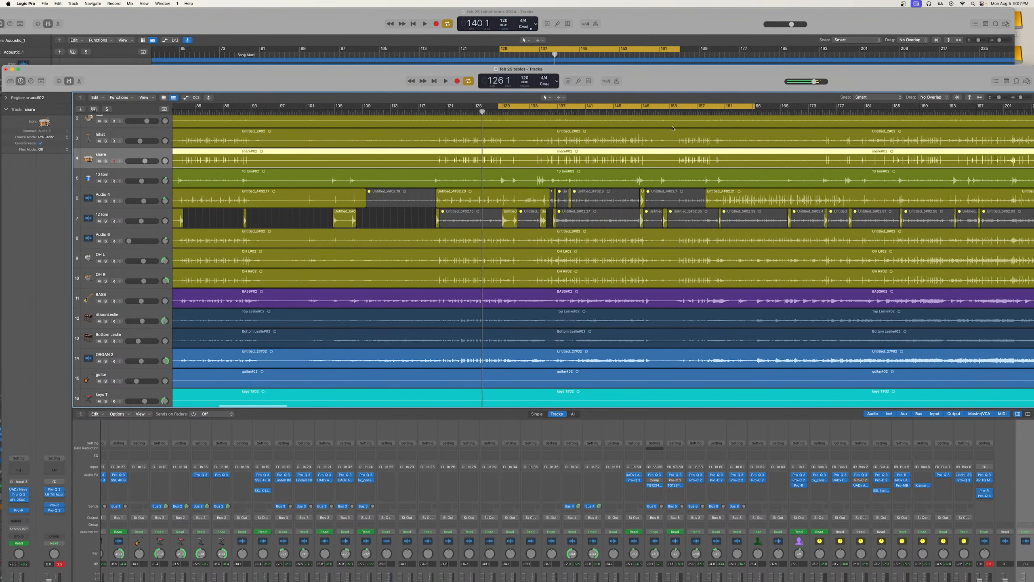
scroll(668, 128, "right", 2)
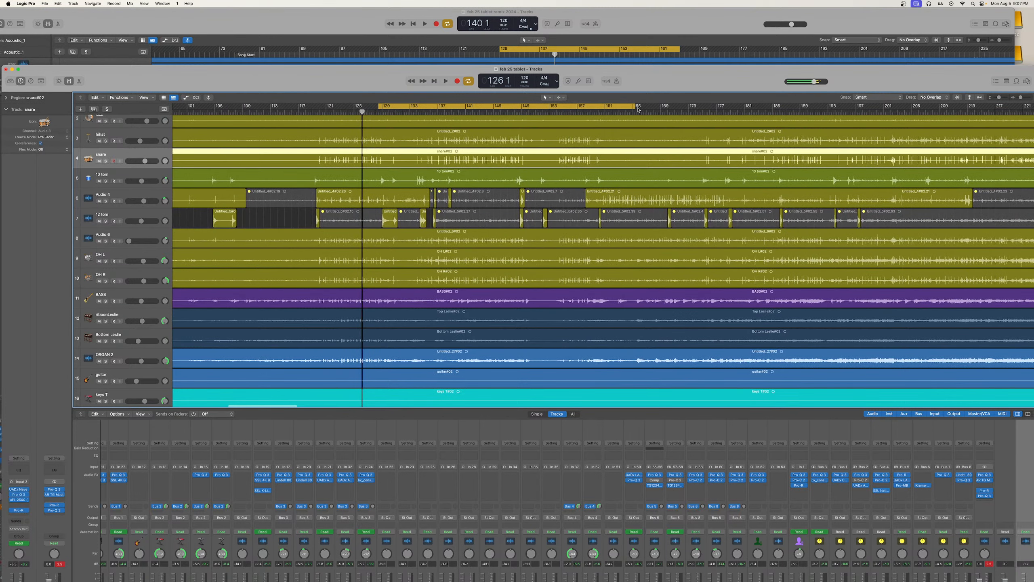
left_click_drag(633, 106, 609, 107)
left_click(446, 82)
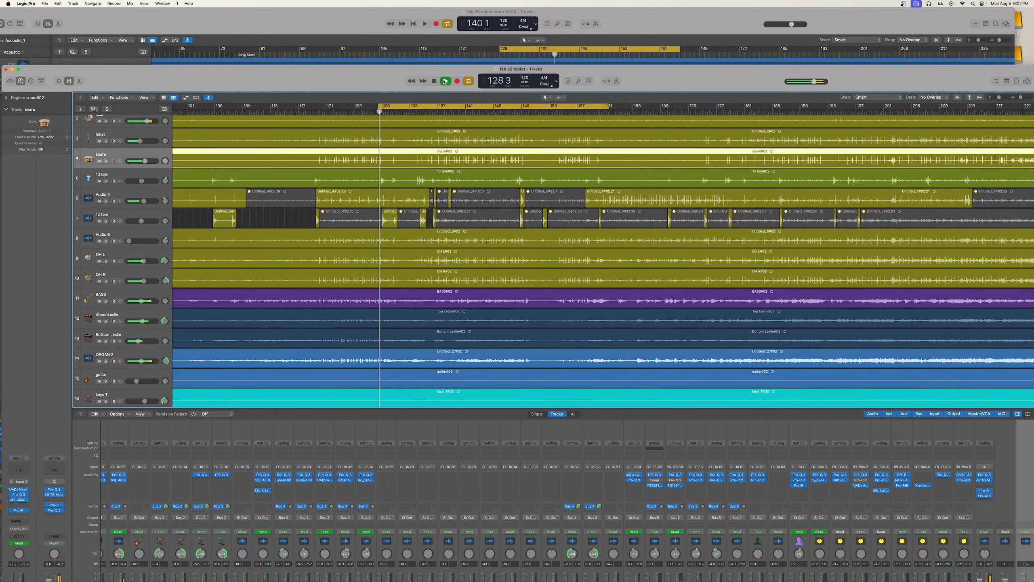
left_click_drag(425, 107, 435, 107)
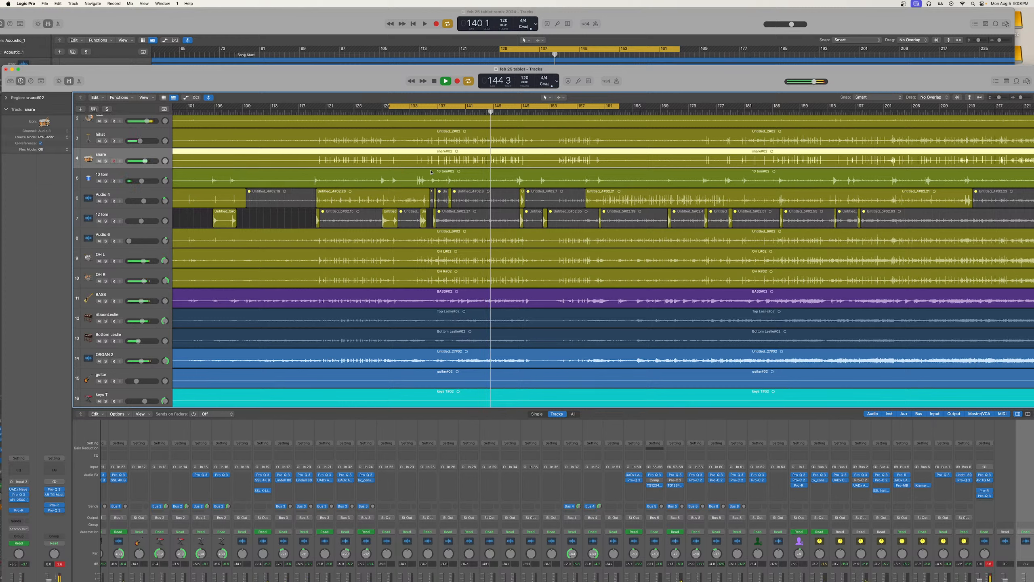
left_click(434, 82)
Switch to the remix project, play its looped section, and look over the mixer channels from the drums to the buses
left_click(390, 37)
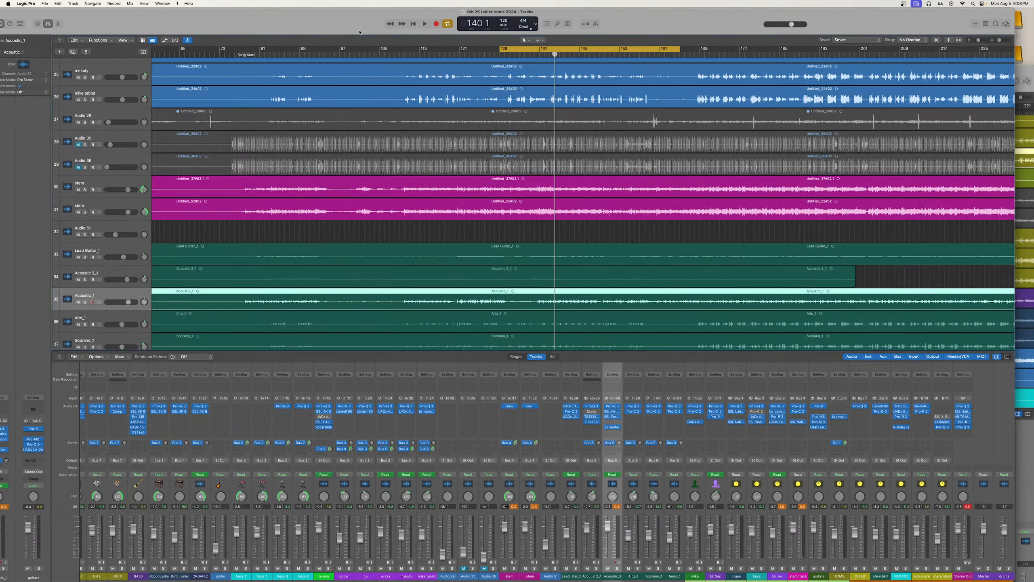
left_click(425, 26)
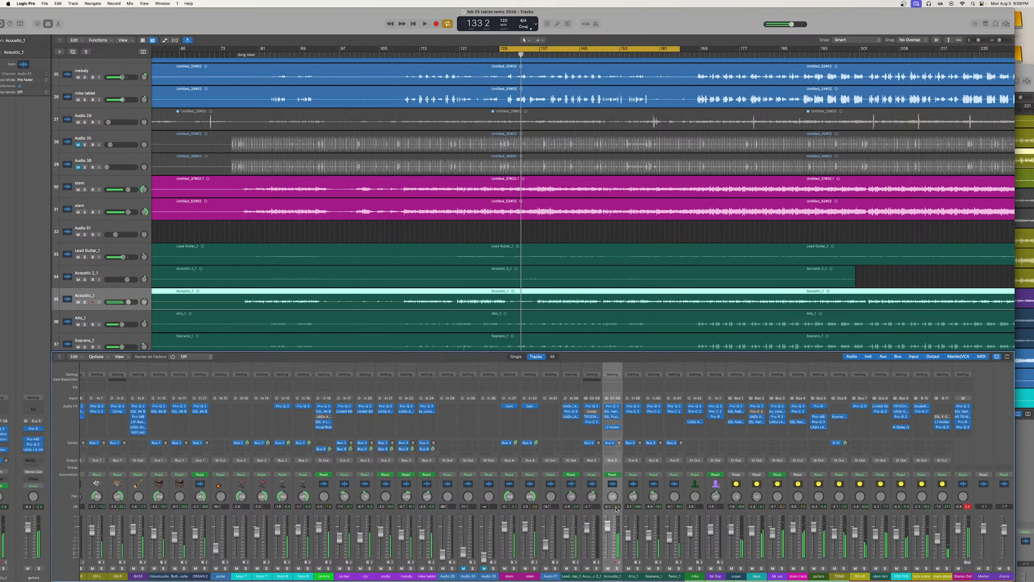
key("space")
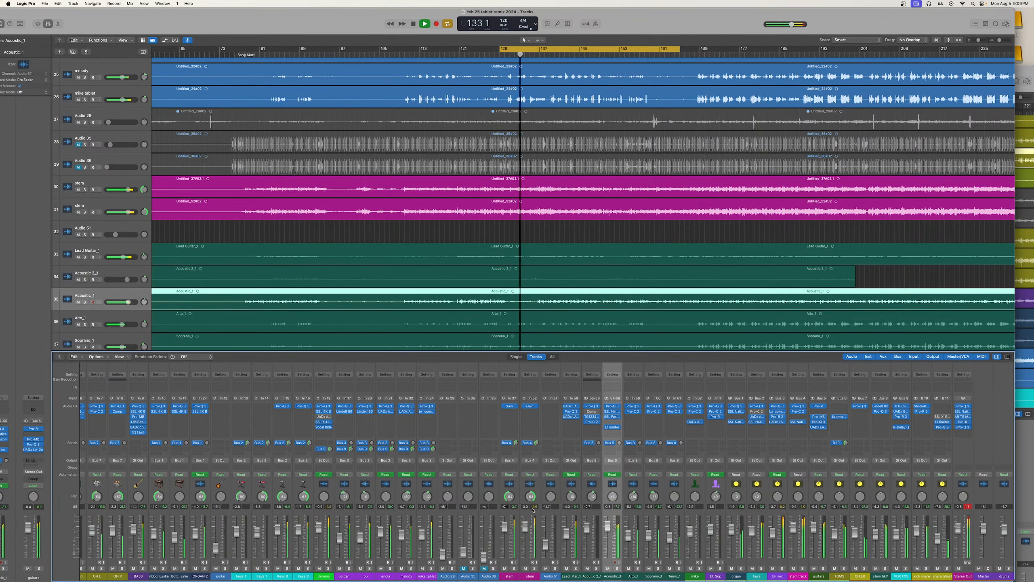
scroll(532, 509, "left", 3)
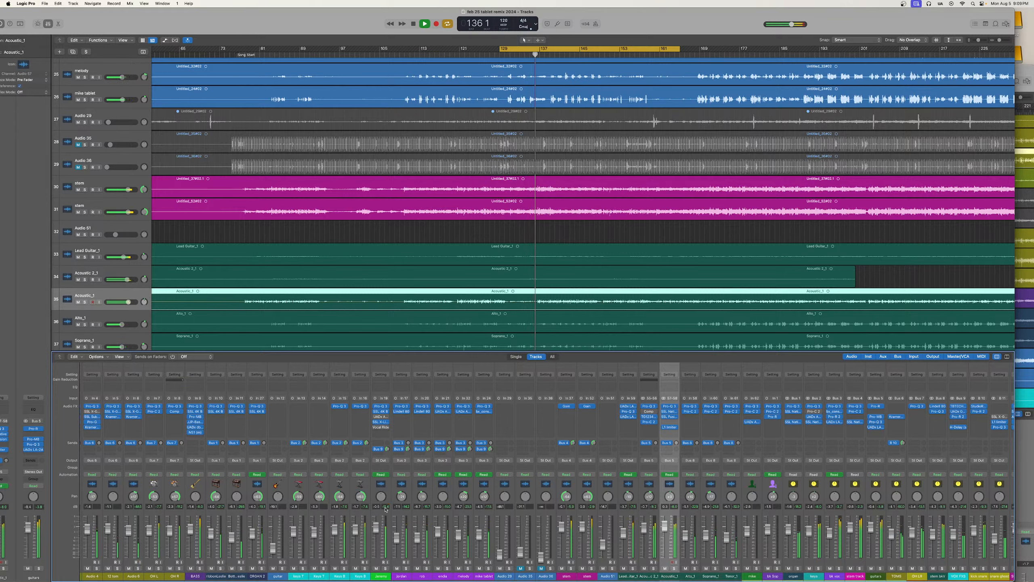
scroll(513, 525, "right", 2)
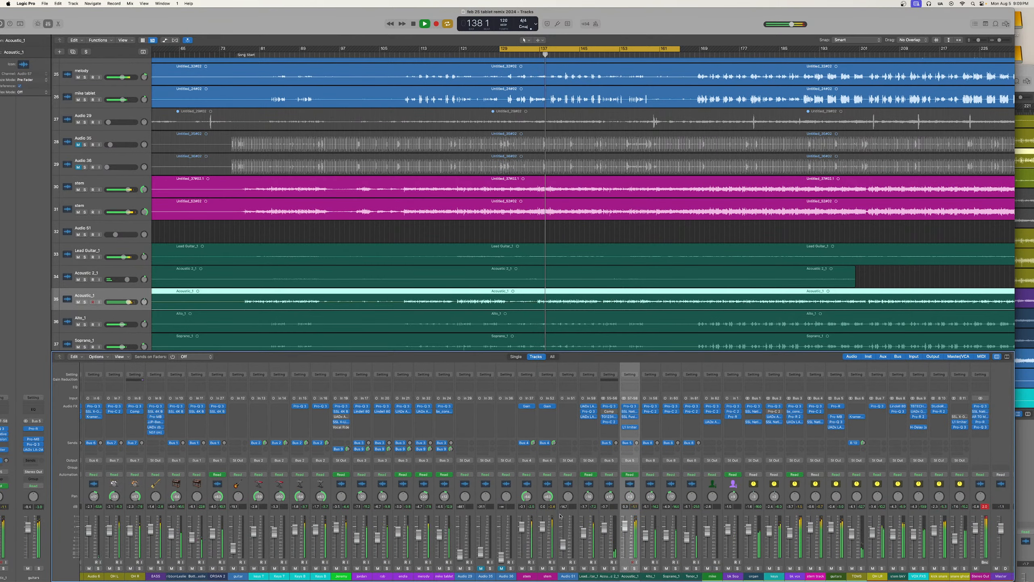
scroll(559, 515, "right", 1)
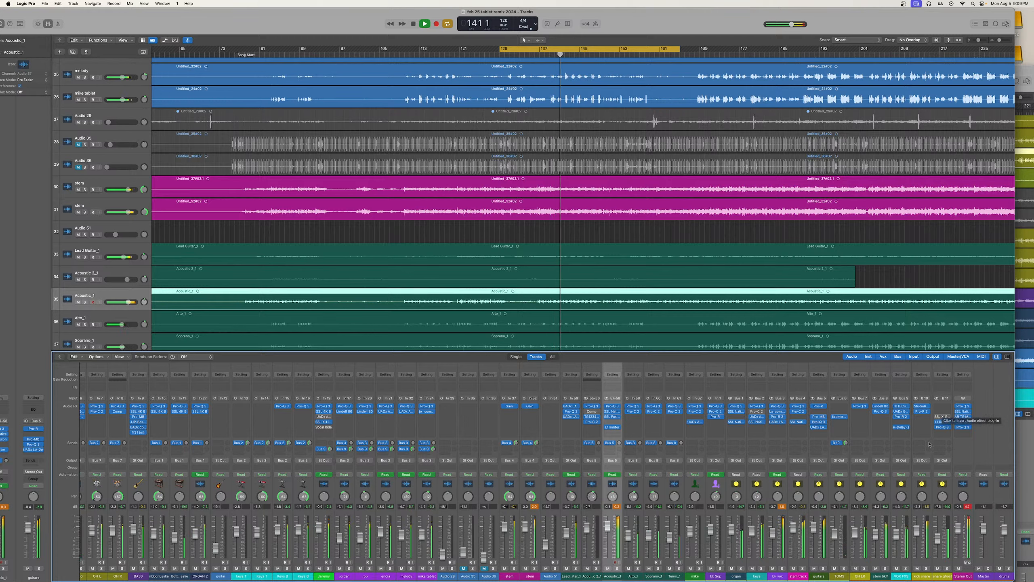
Inspect the F6-RTA equalizer inside the kick snare bus's StudioRack, close the plug-in, and look back across the remix's mixer
left_click(921, 406)
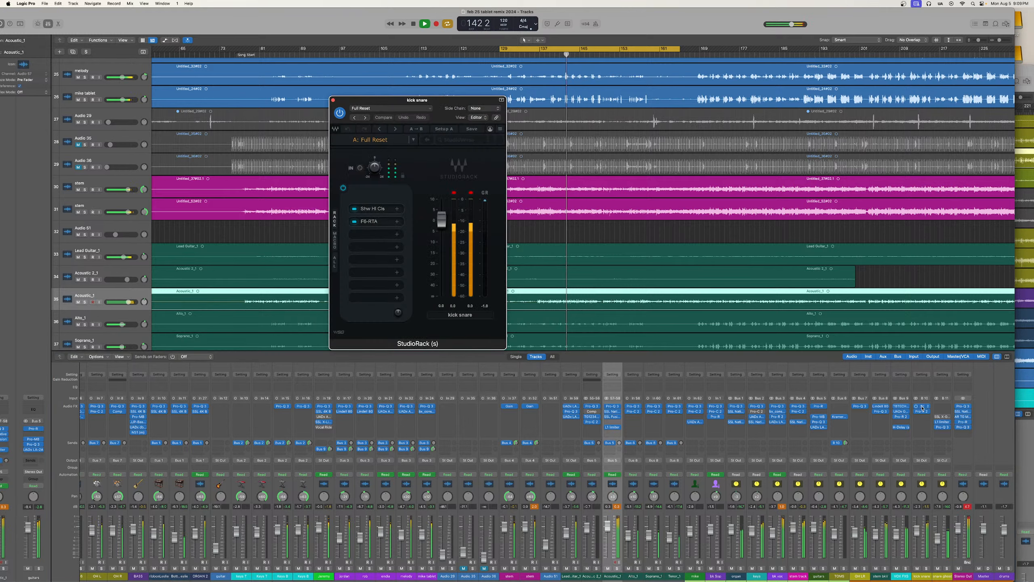
left_click(371, 223)
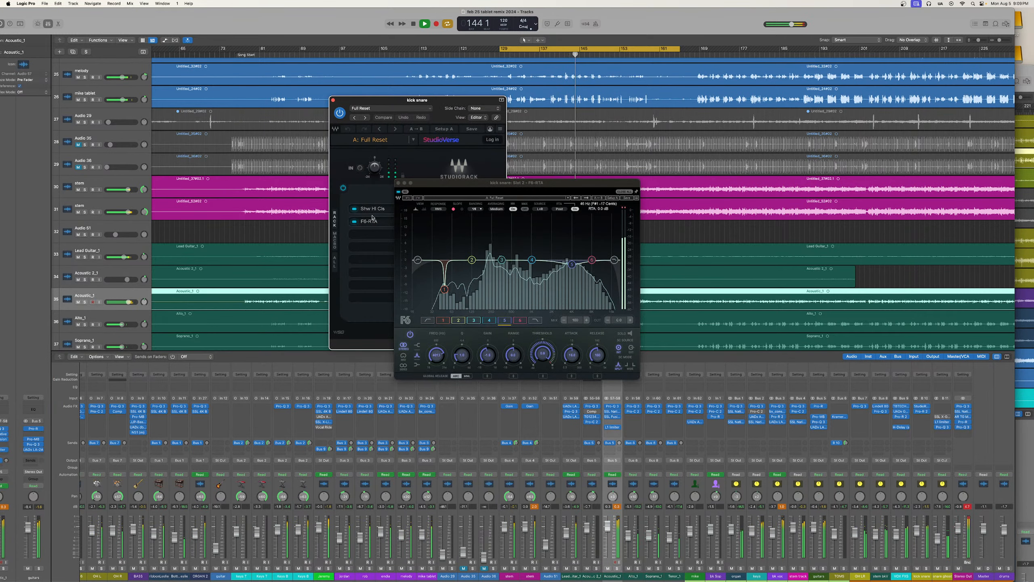
left_click(332, 100)
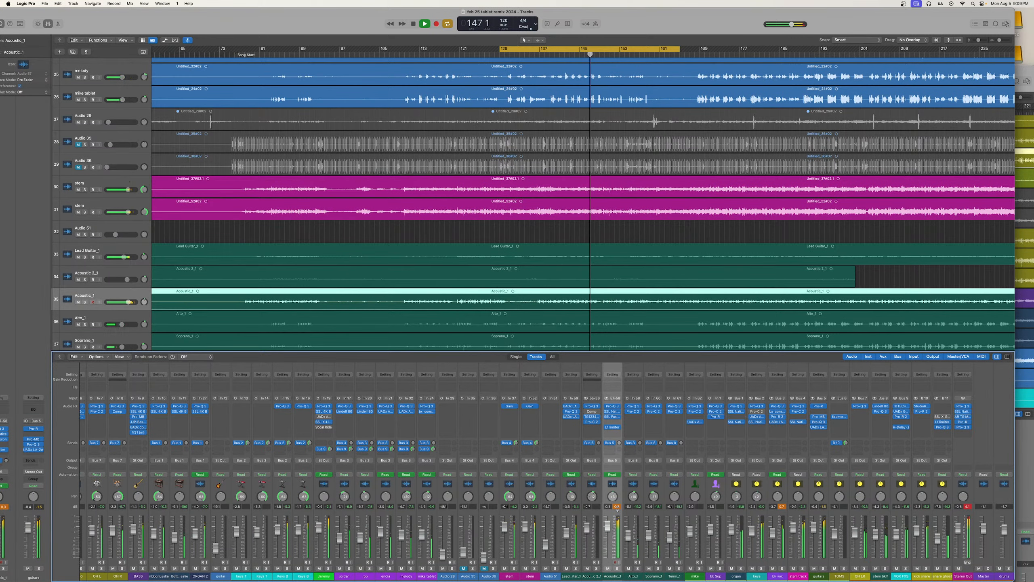
scroll(616, 507, "left", 10)
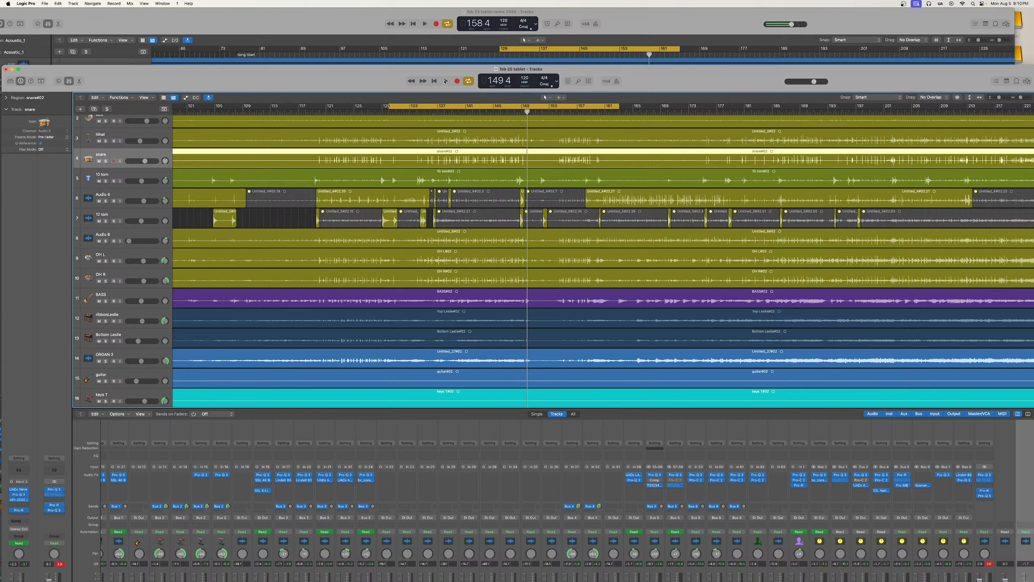
Play the original project's looped section again, and narrow and reposition its window so the remix's track headers show beside it
left_click(446, 81)
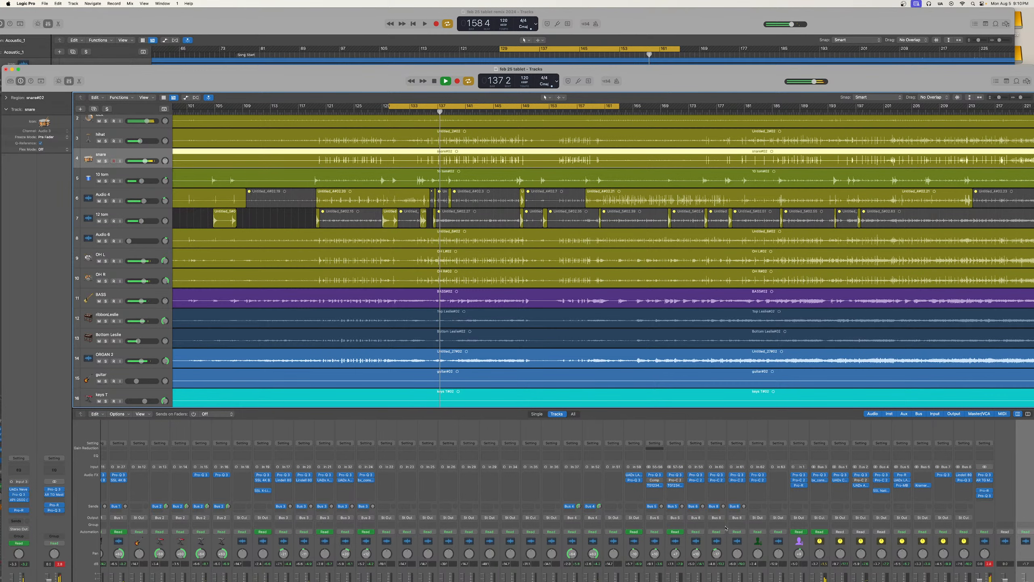
left_click_drag(889, 89, 871, 36)
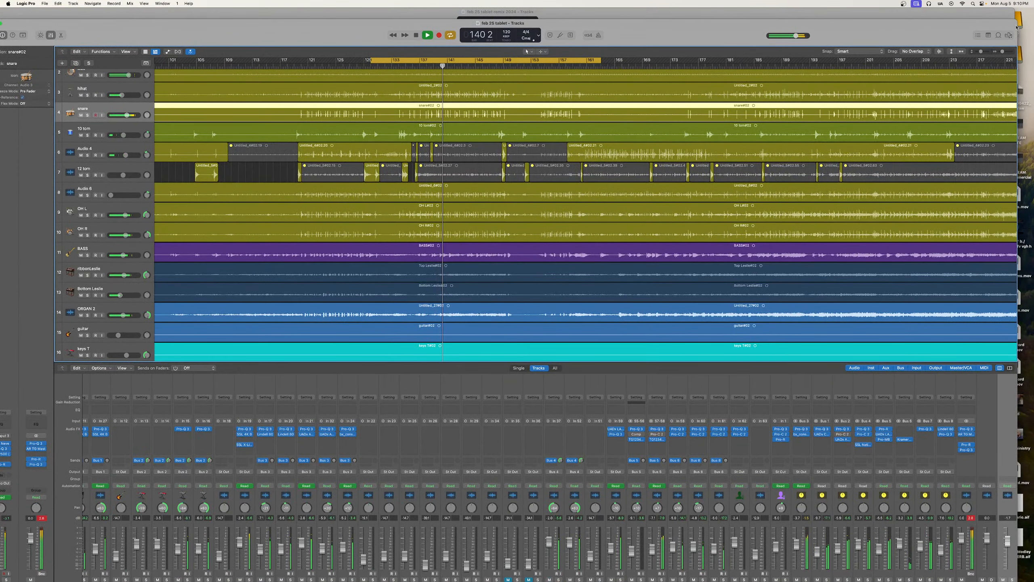
left_click_drag(1016, 25, 886, 25)
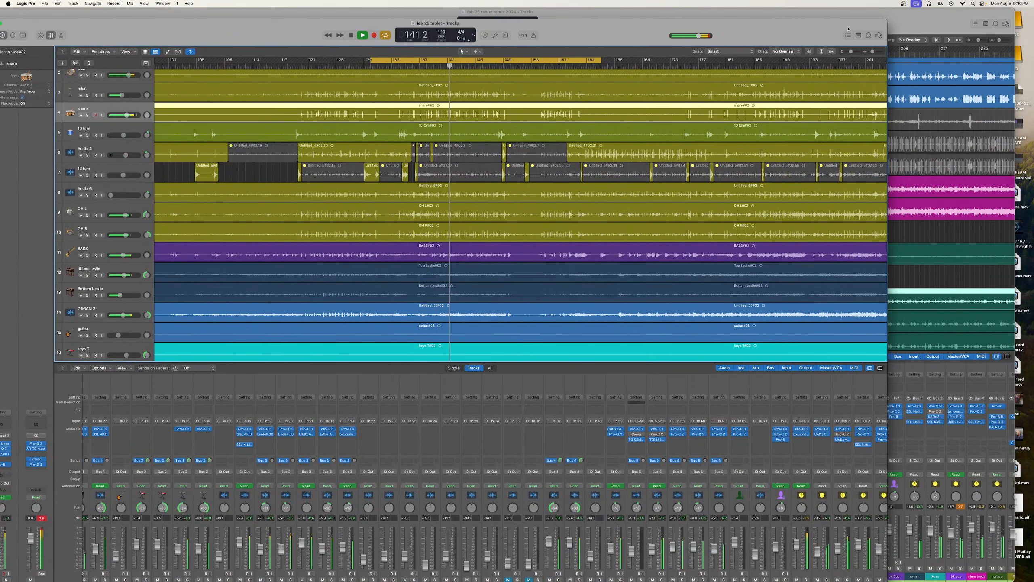
left_click_drag(822, 31, 956, 19)
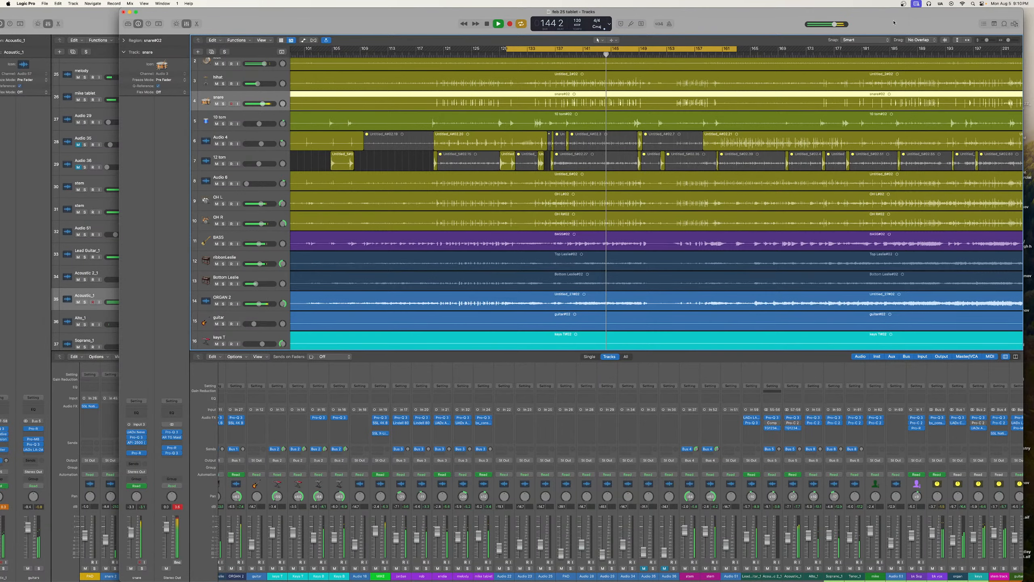
Look across the original project's mixer to its buses and master channels, and nudge its window away from the remix's track headers
mouse_move(877, 12)
left_mouse_down()
mouse_move(876, 21)
mouse_move(878, 12)
left_mouse_up()
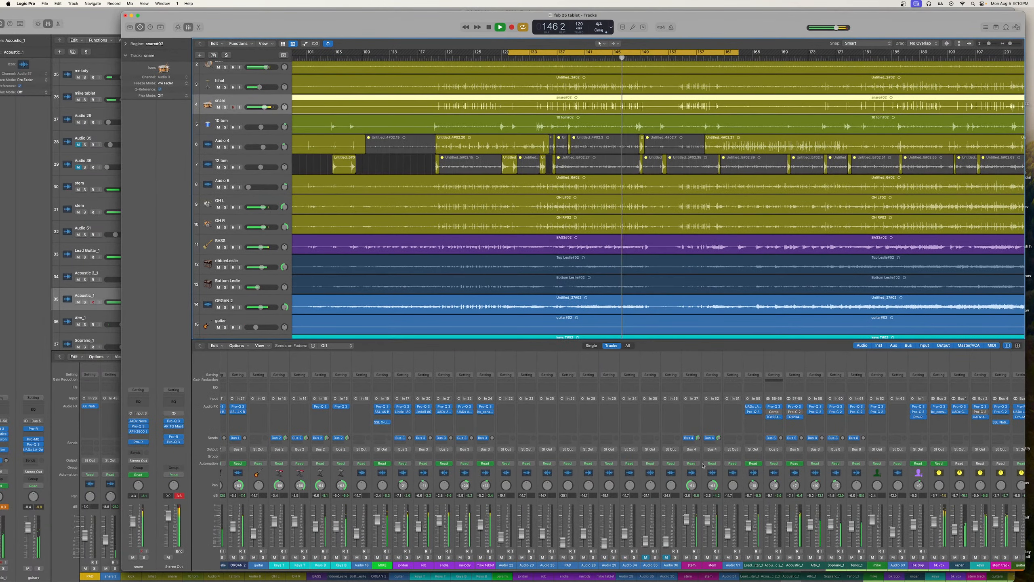
scroll(653, 526, "right", 5)
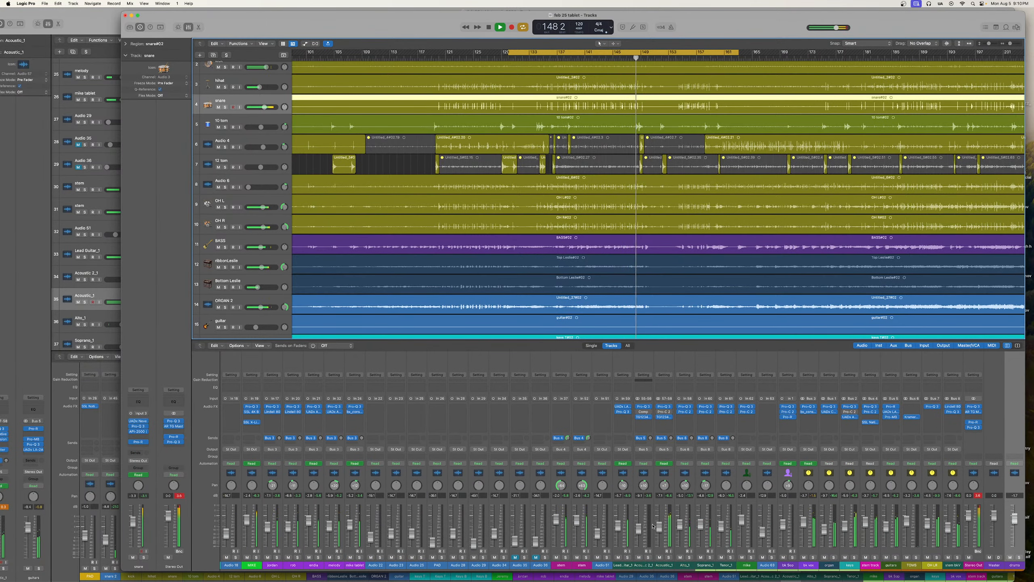
left_click_drag(257, 25, 262, 24)
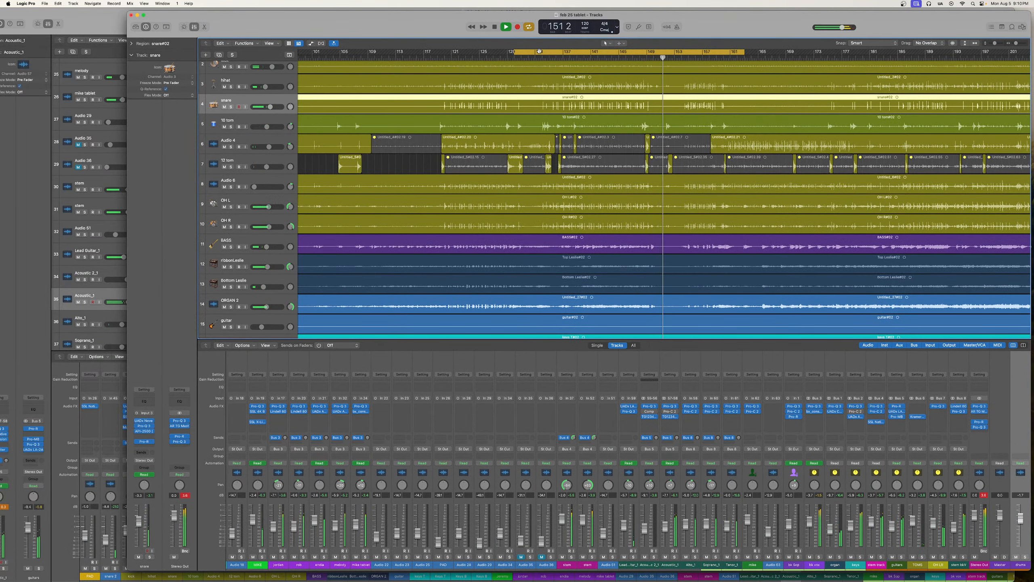
Move the original project's cycle range to start at about bar 149, play the looped section, and stop playback
left_click_drag(536, 52, 671, 54)
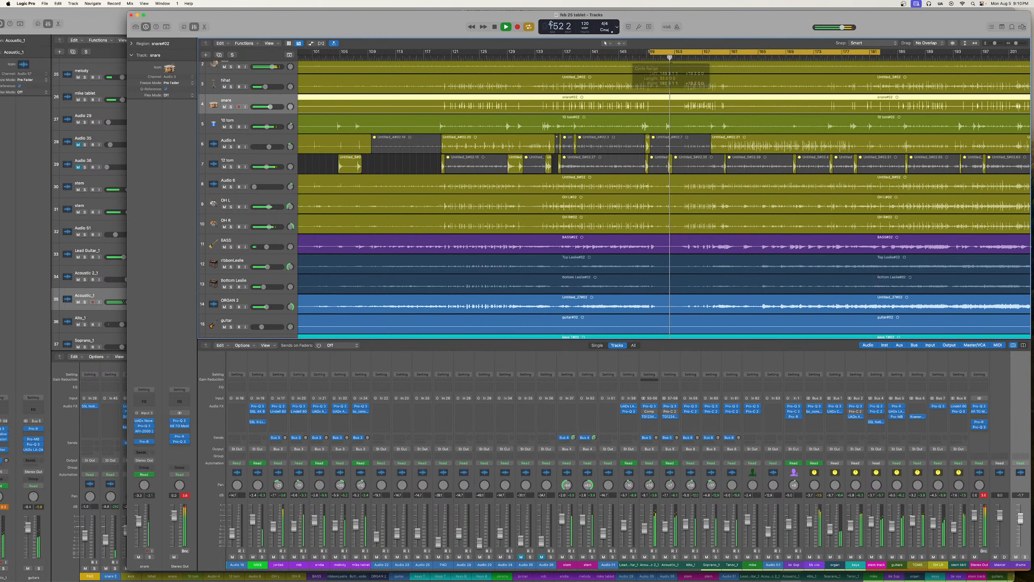
left_click(505, 27)
left_click(505, 28)
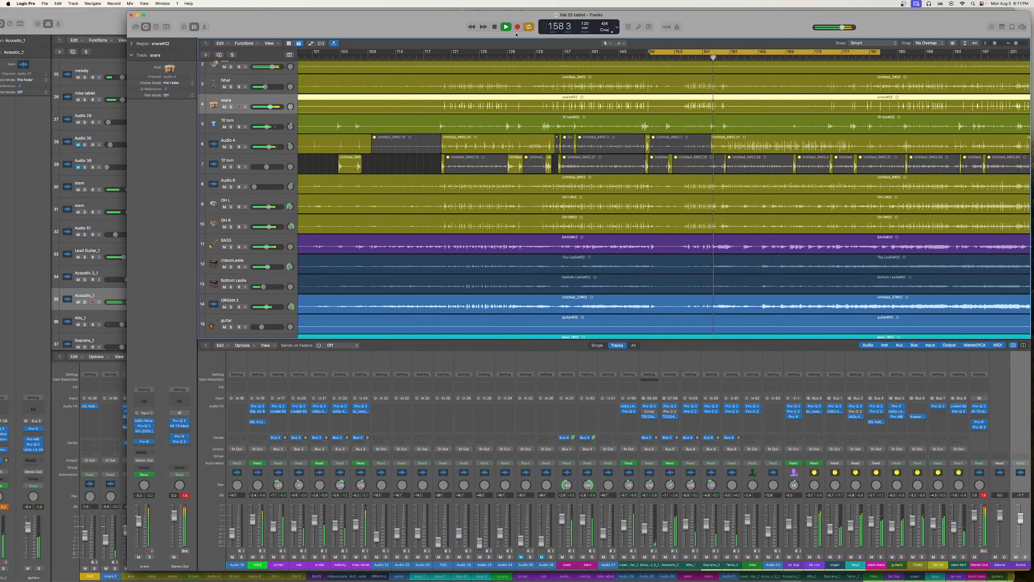
left_click(495, 28)
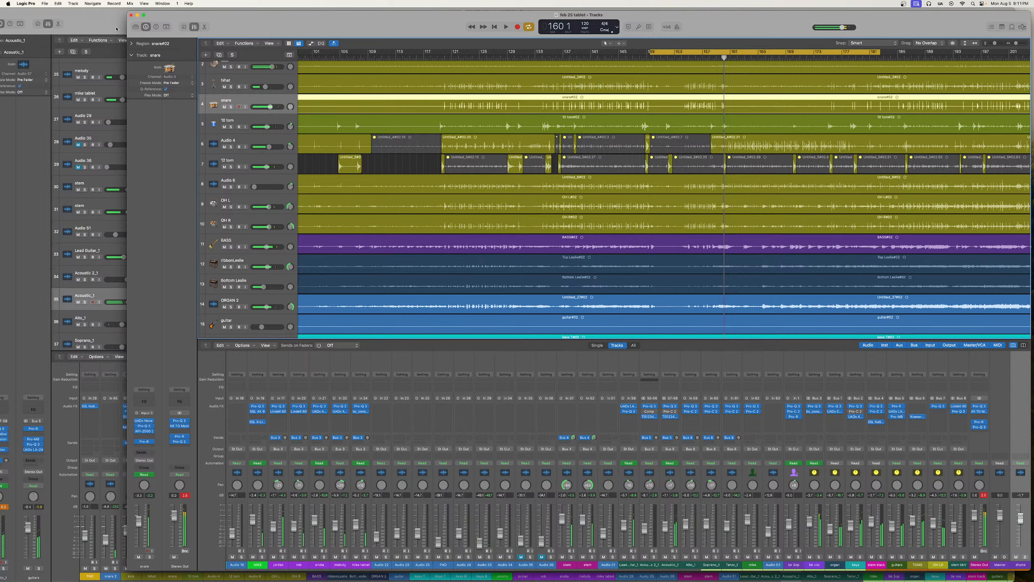
Reposition the remix project's window so both projects stay reachable, check the original's cycle range, and return to the remix
left_click(103, 29)
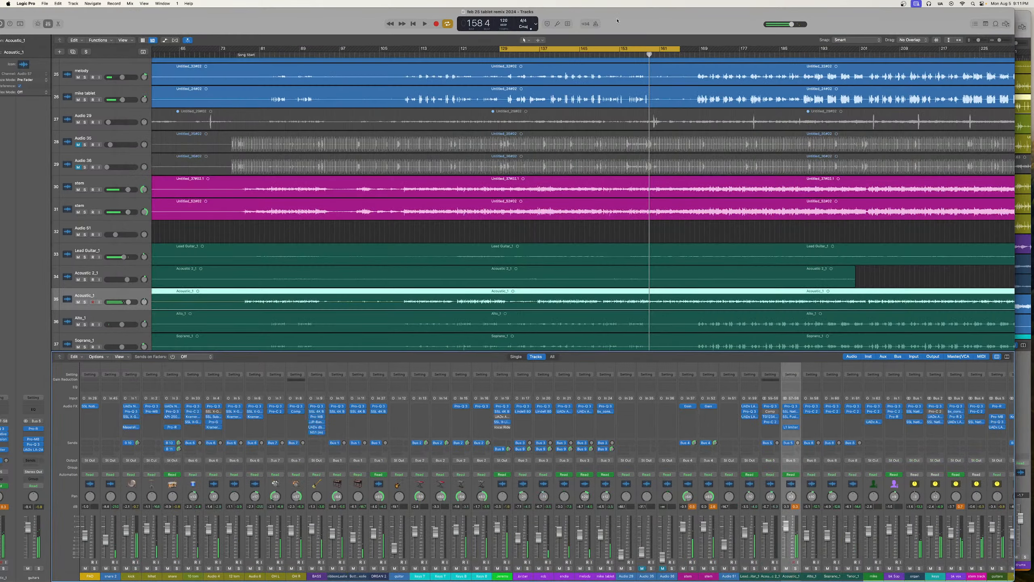
left_click_drag(617, 21, 595, 29)
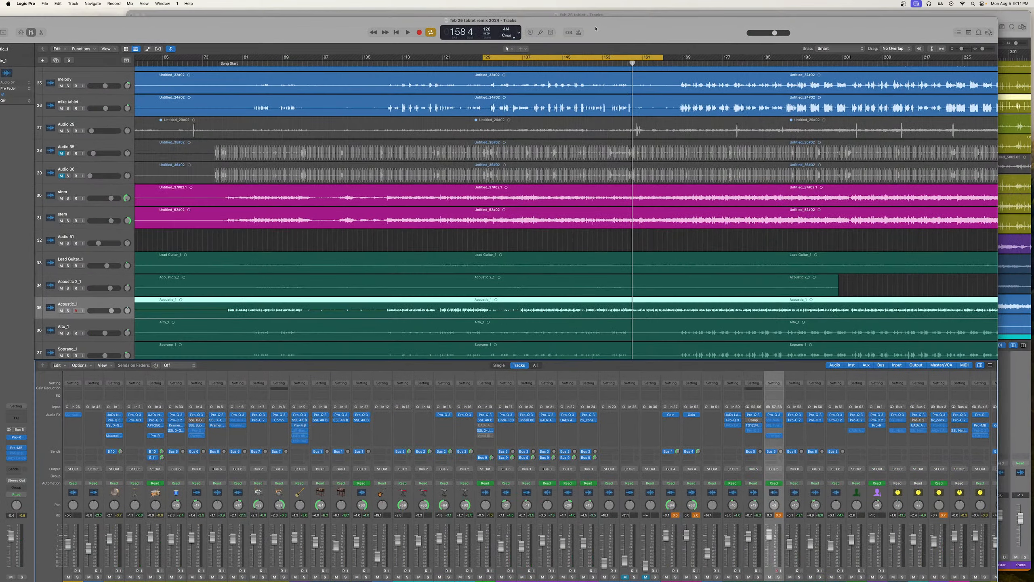
left_click(995, 15)
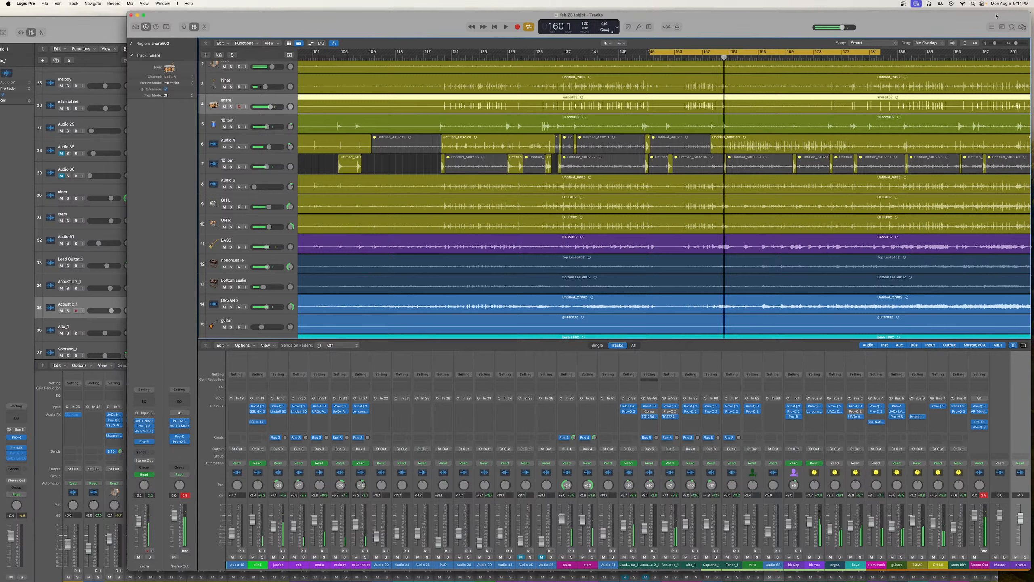
left_click(96, 27)
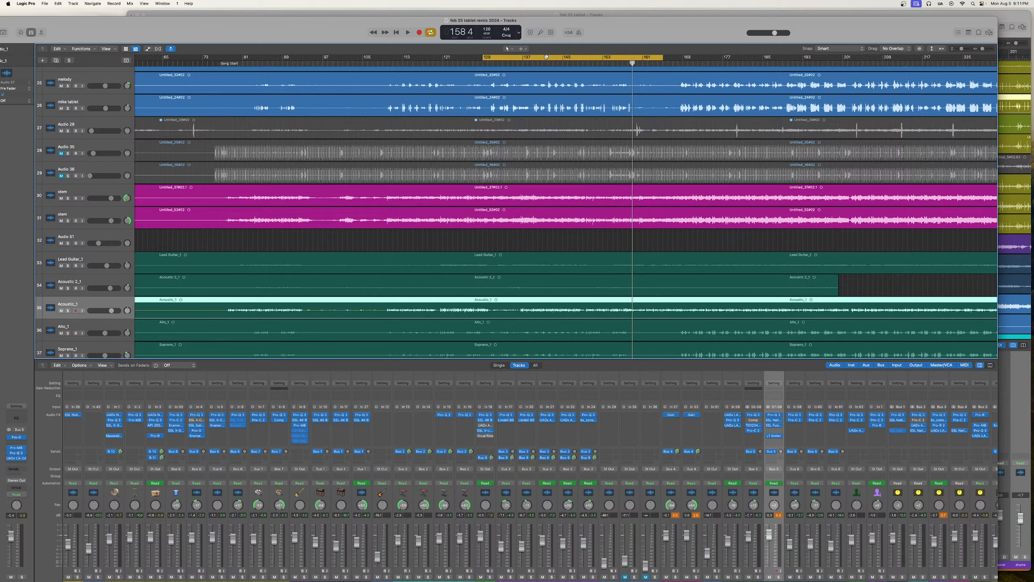
Move the remix's cycle range to start at bar 149, play it, and shorten the range to end at about bar 168
left_click_drag(546, 57, 647, 59)
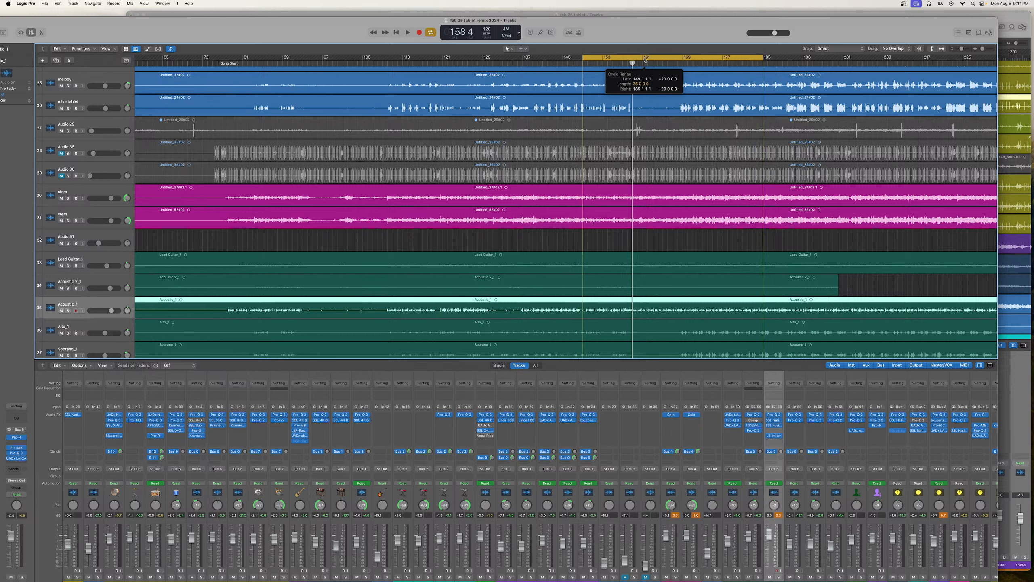
left_click(409, 33)
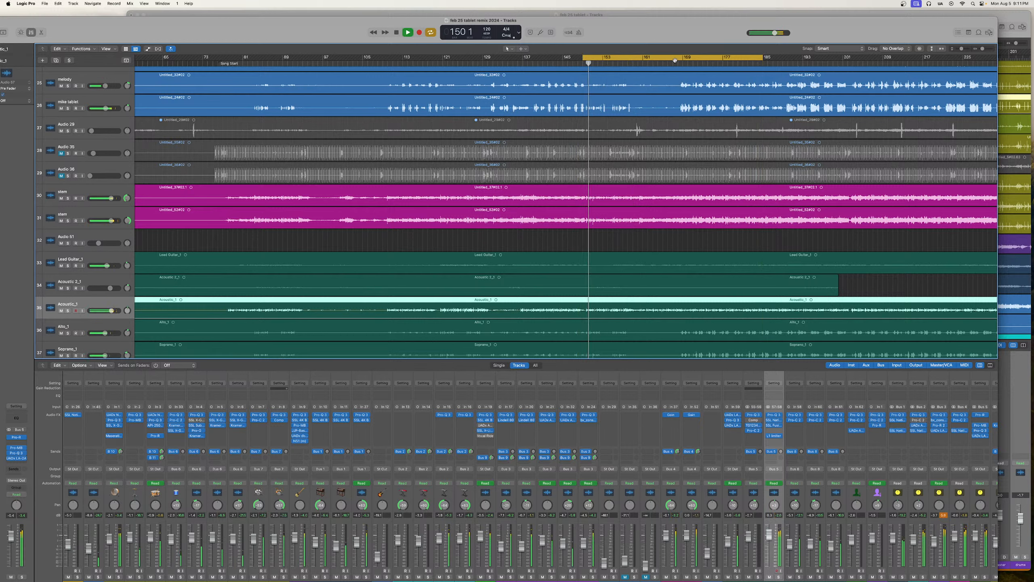
left_click_drag(982, 49, 984, 50)
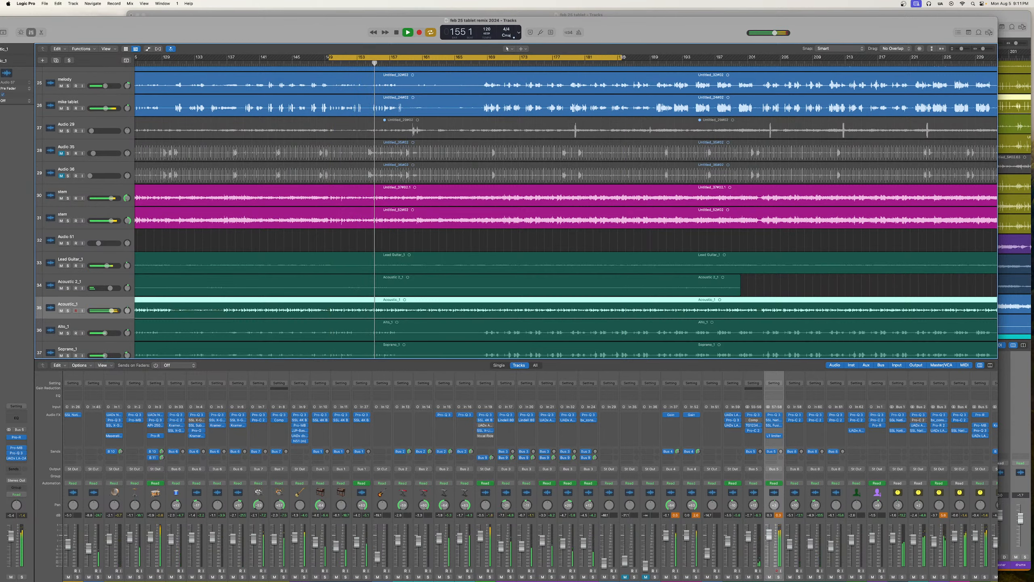
left_click_drag(624, 57, 484, 61)
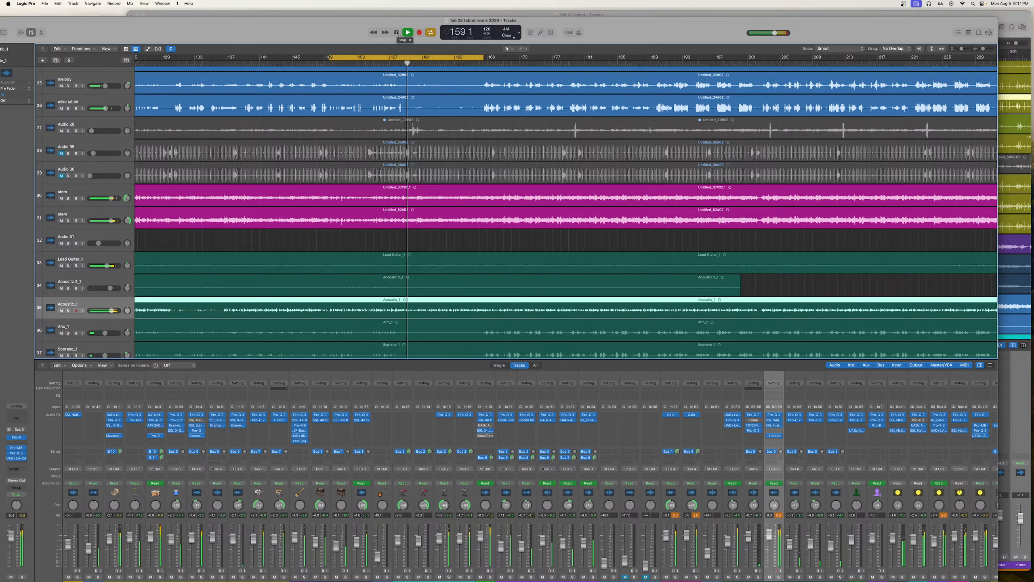
Play the original project's looped section, and compare it with the remix by playing the remix's loop
left_click(618, 14)
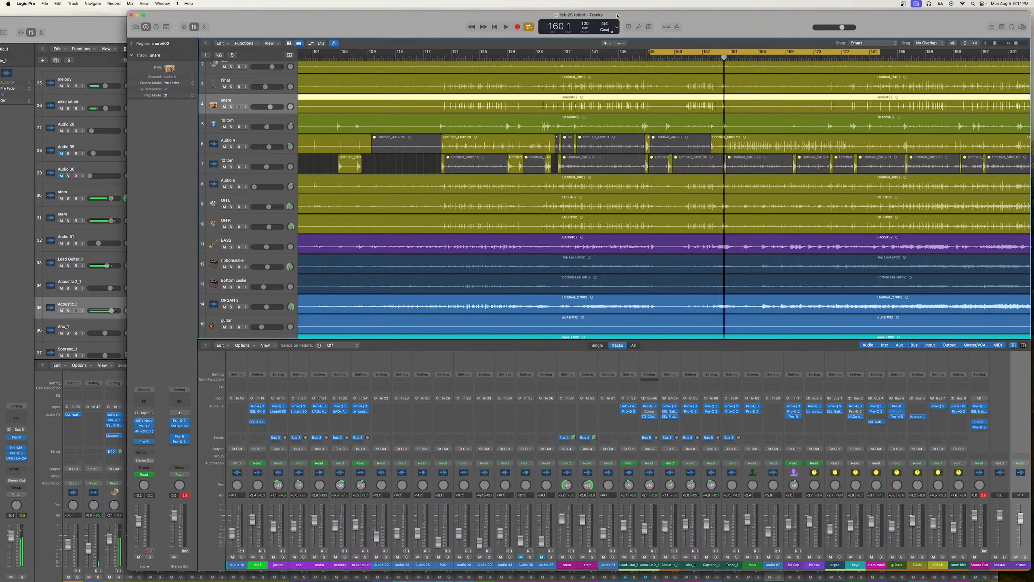
left_click(507, 28)
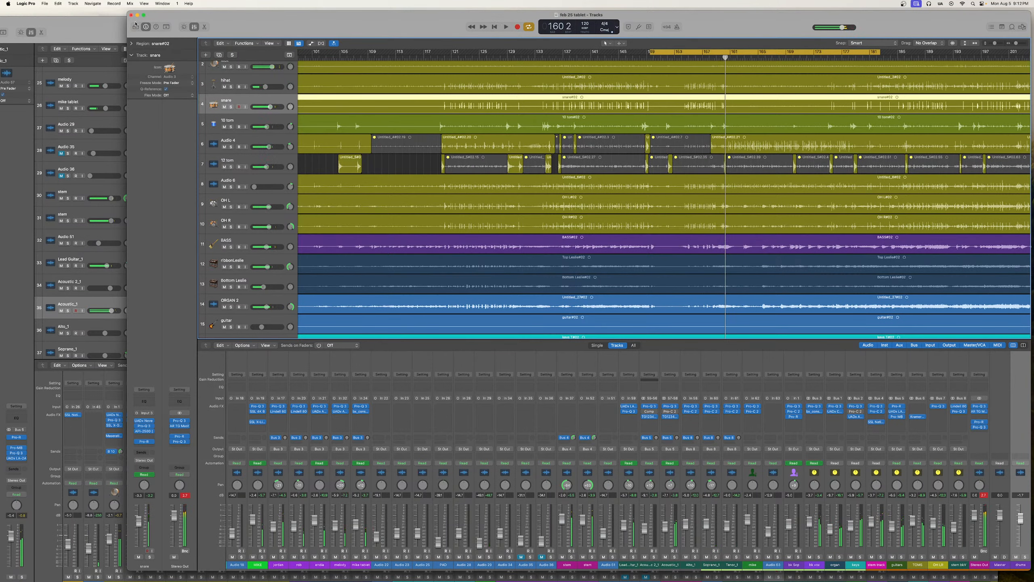
left_click(109, 27)
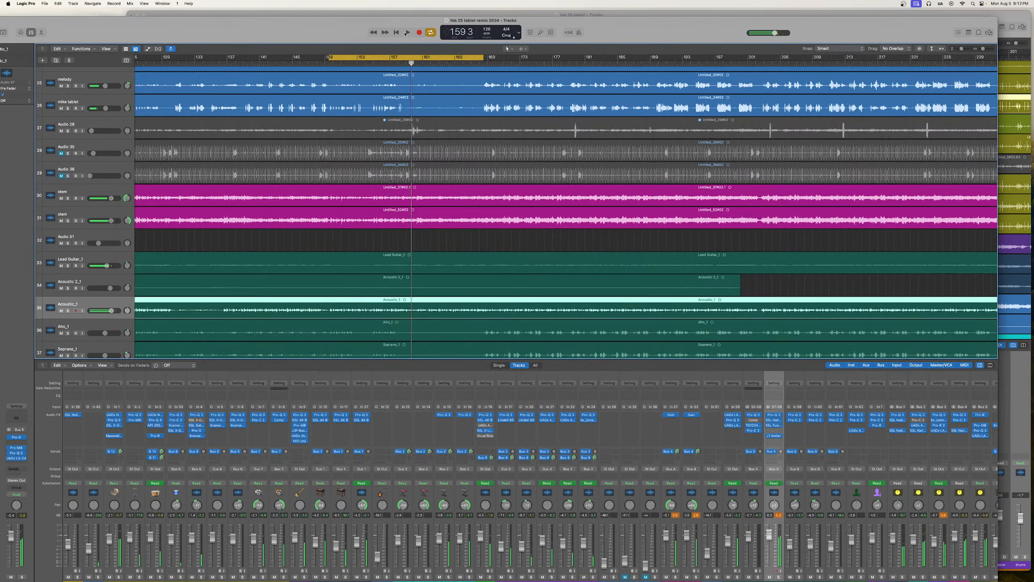
left_click(407, 33)
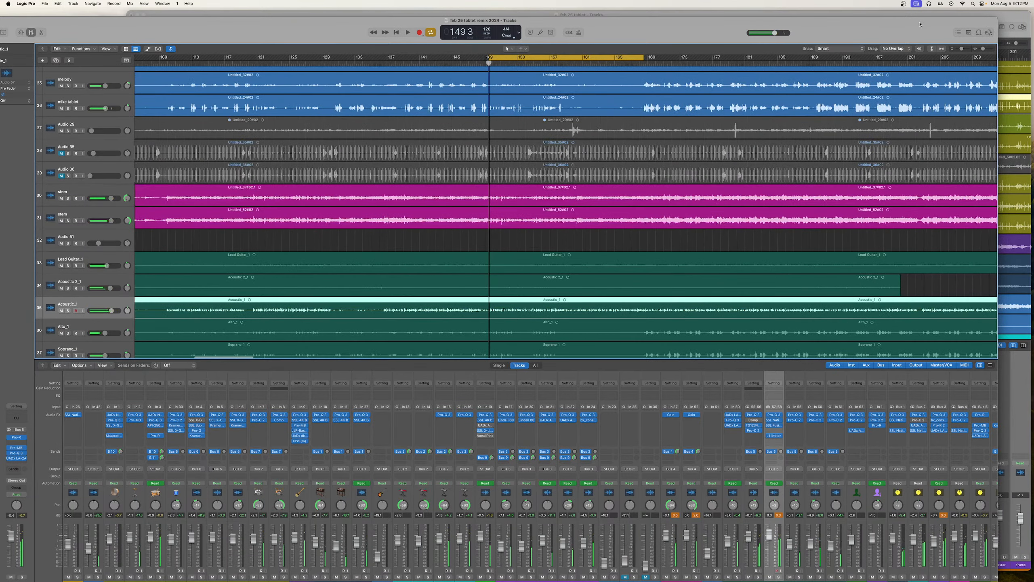
key("space")
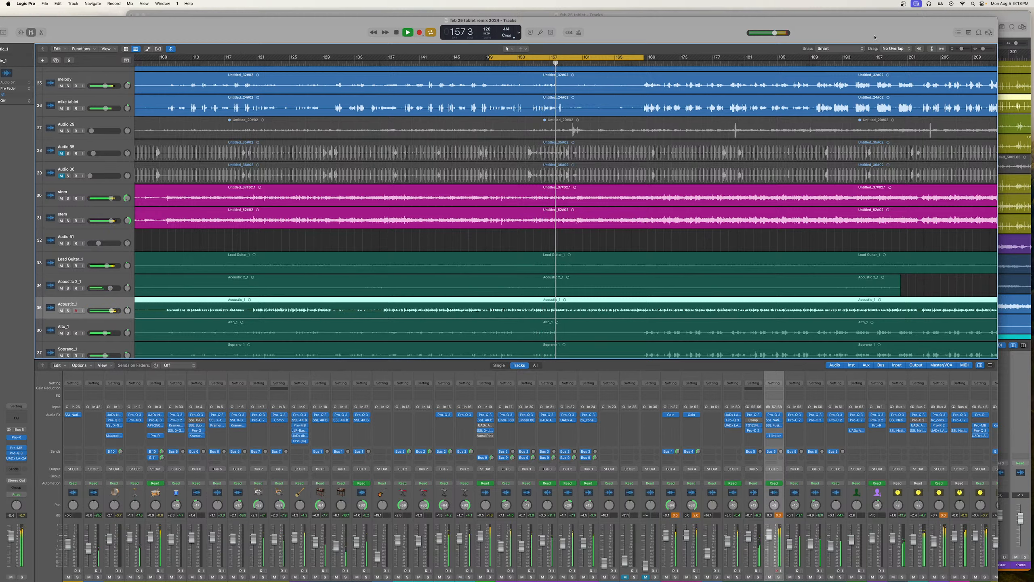
Move the remix's cycle range to start at about bar 158 during playback, and extend its end to about bar 185
left_click_drag(552, 58, 624, 55)
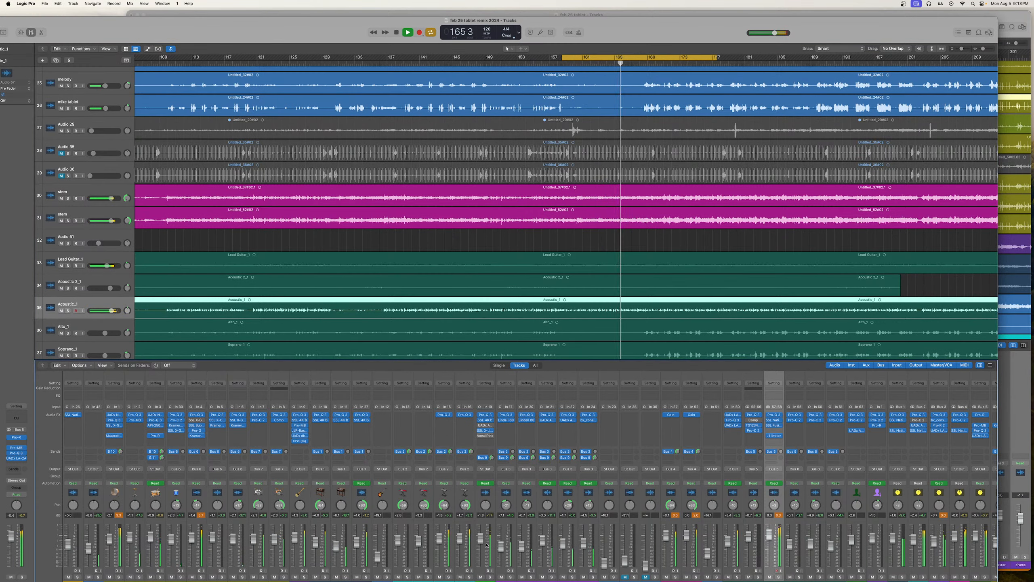
scroll(486, 545, "down", 1)
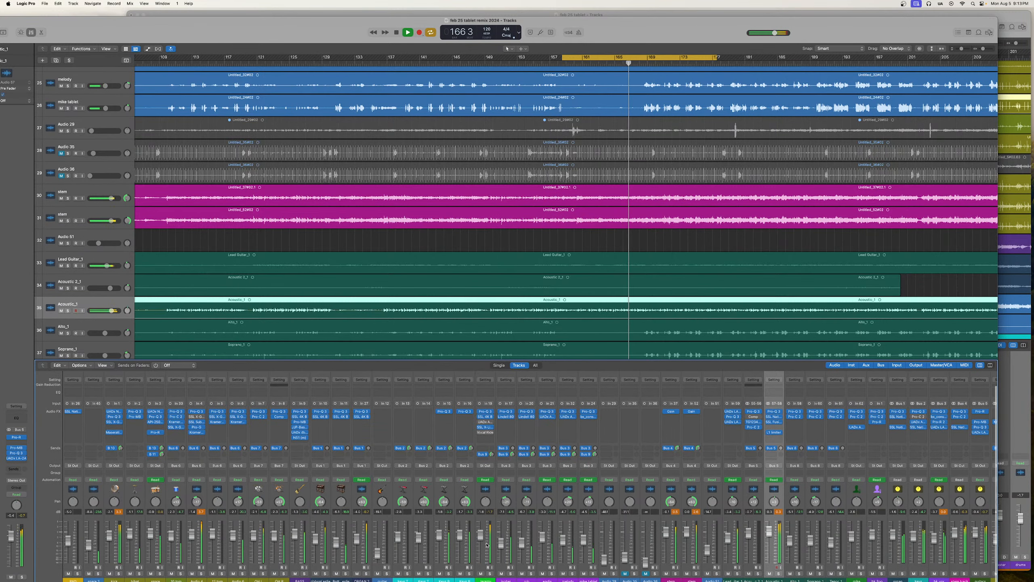
scroll(487, 545, "up", 1)
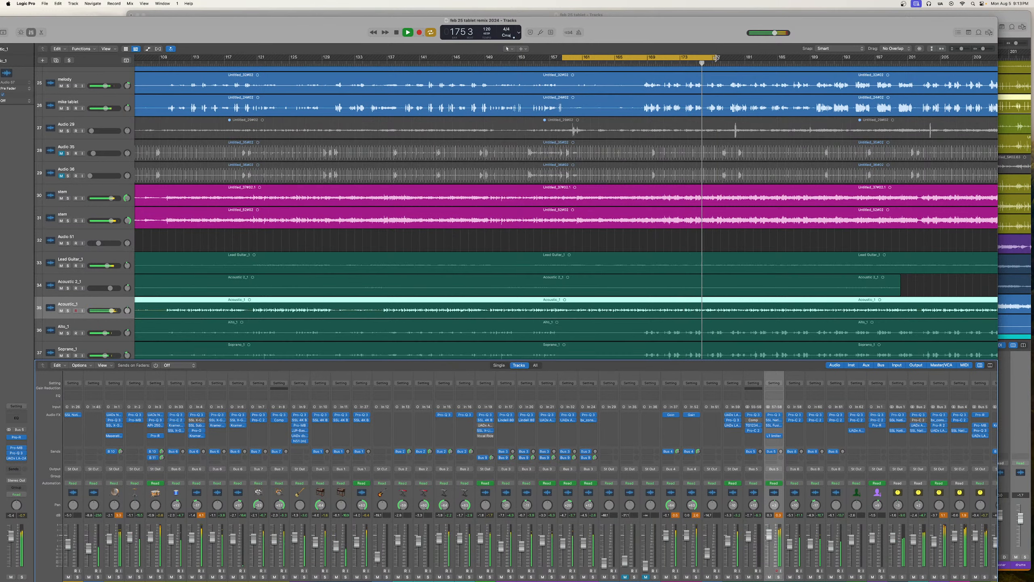
left_click_drag(715, 58, 783, 58)
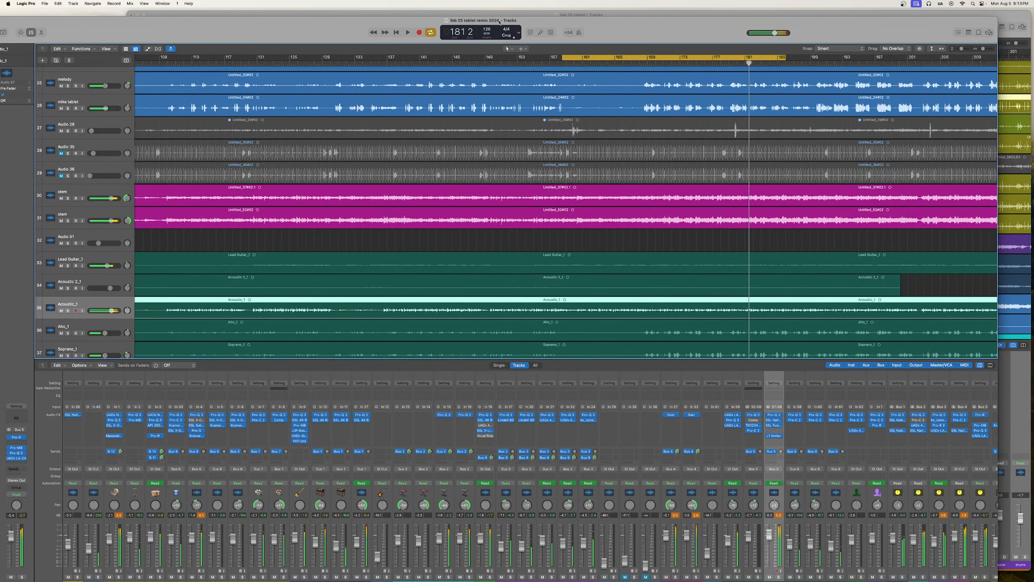
Bring the original project forward, shift its cycle range to start at about bar 154, and play the looped section
left_click(537, 15)
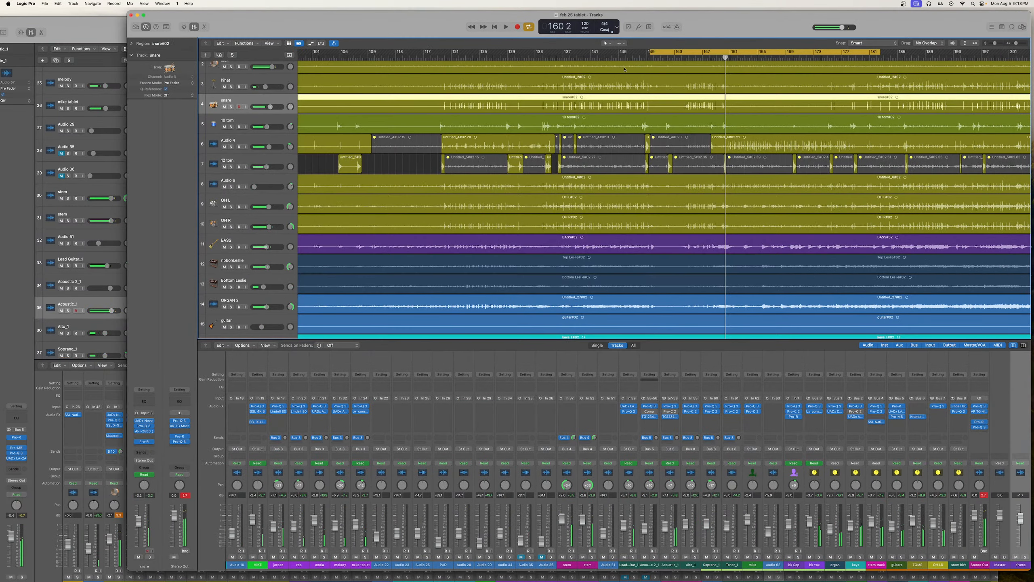
left_click(505, 28)
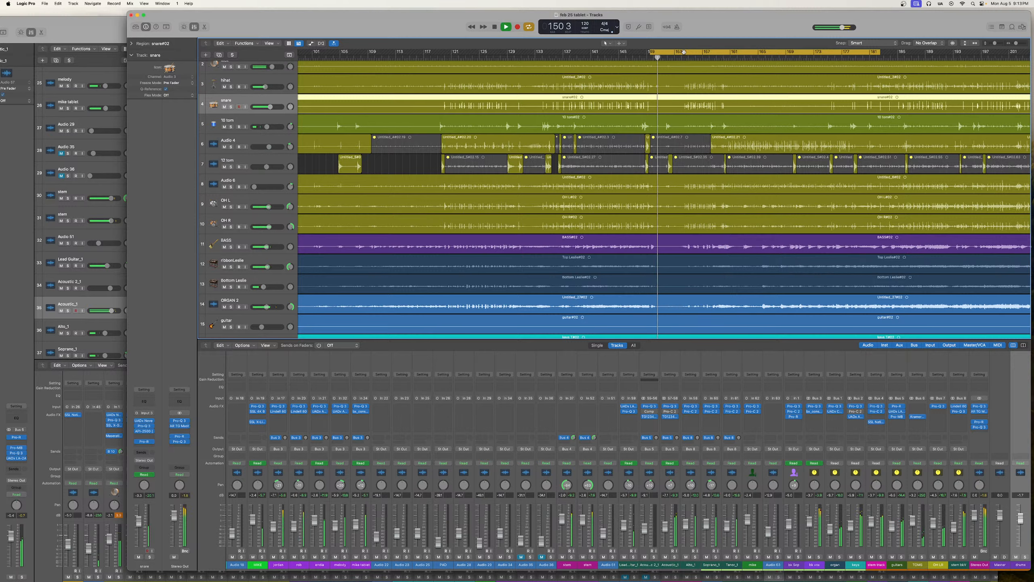
key("space")
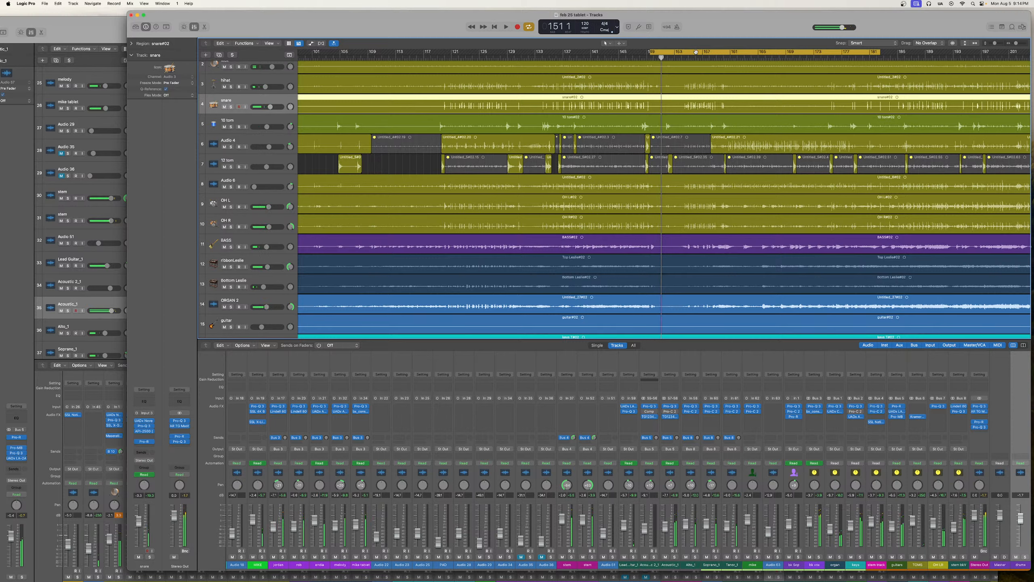
left_click_drag(695, 53, 731, 52)
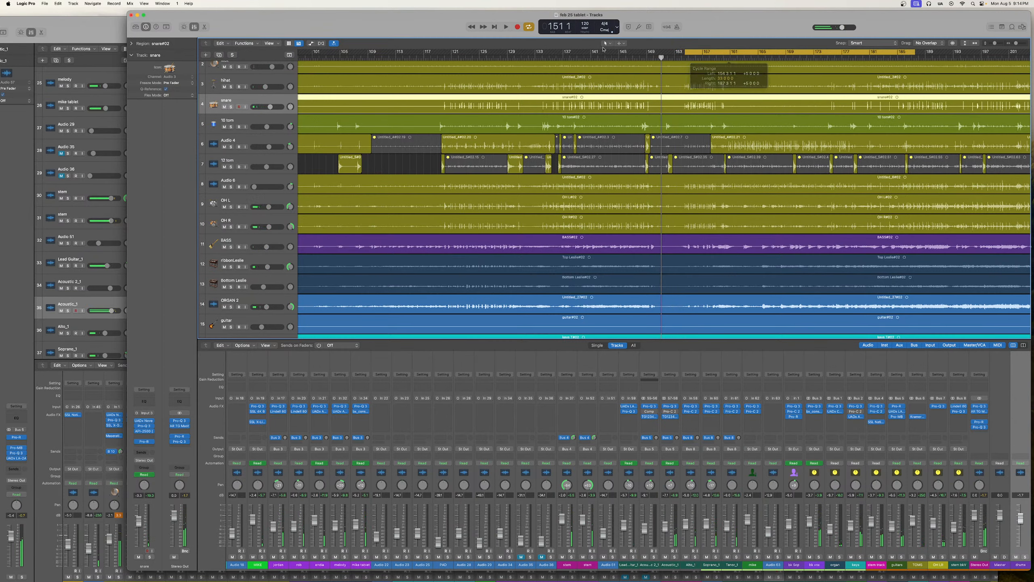
left_click(506, 27)
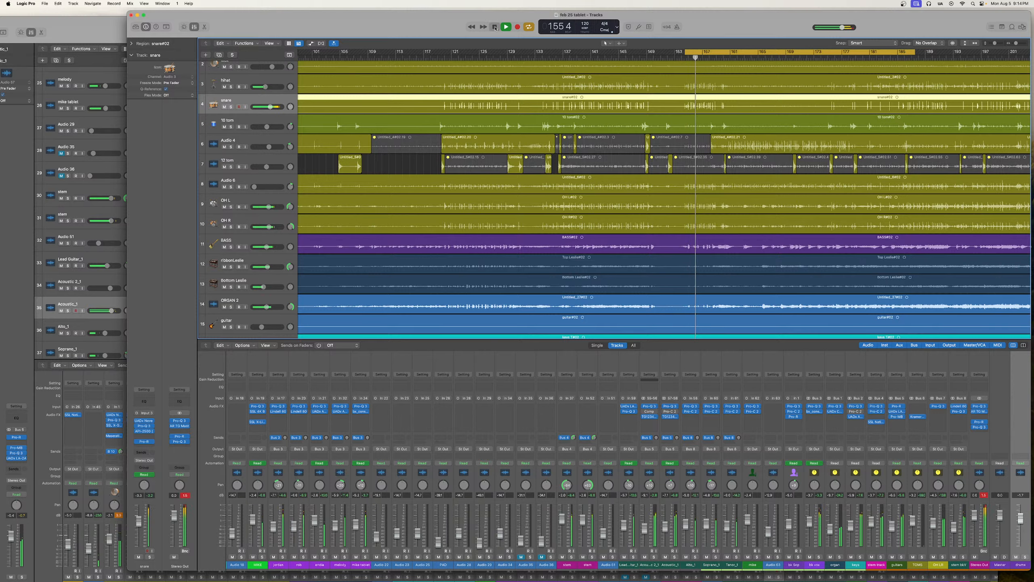
Move the original's cycle range to about bars 158 to 191, and play it after resetting the Stereo Out peak level
left_click_drag(750, 53, 765, 51)
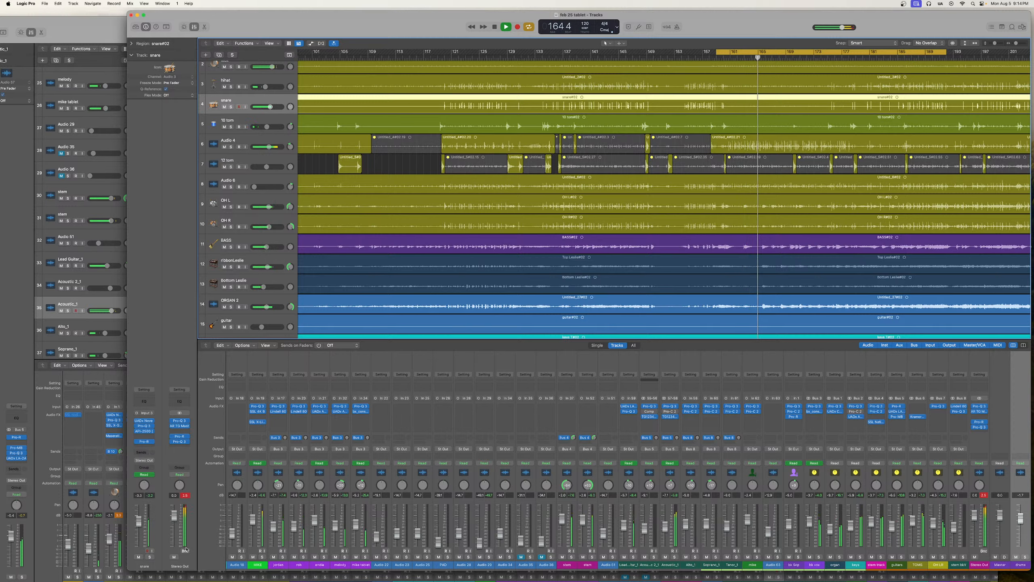
left_click(187, 495)
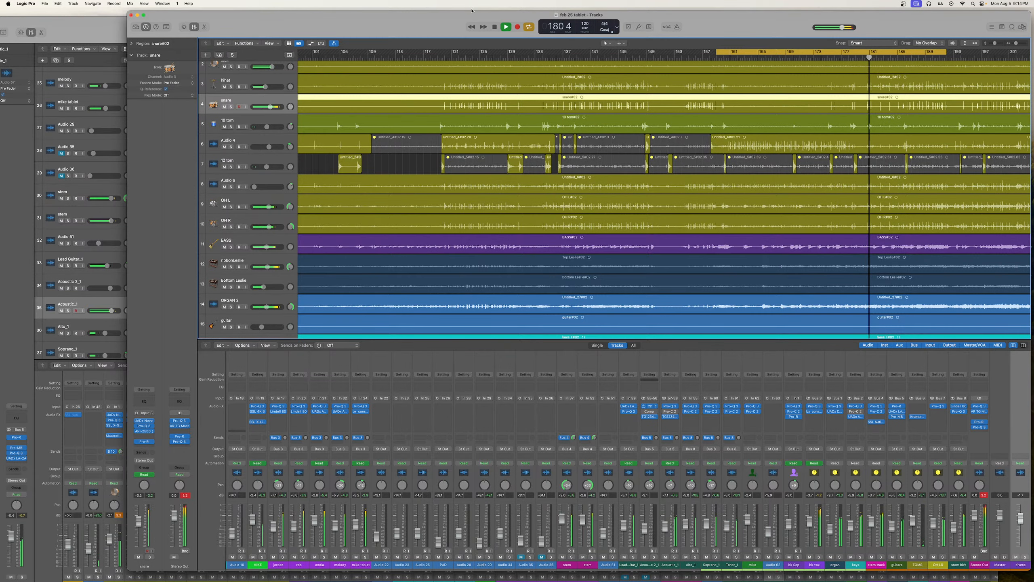
key("space")
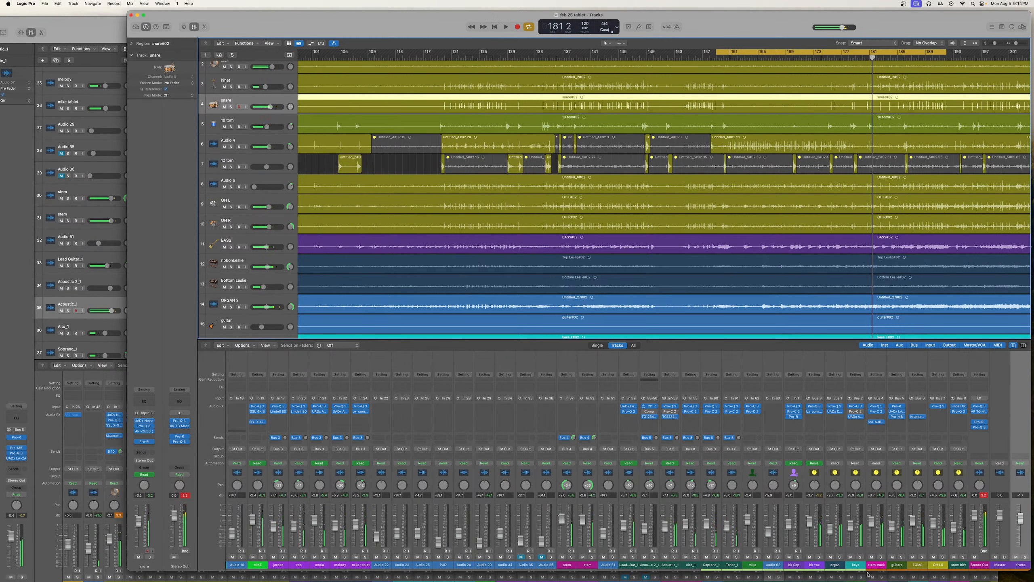
Solo the backing vocal bus, play it with the cycle start moved to about bar 166, and show the soloed vocal tracks
left_click(819, 557)
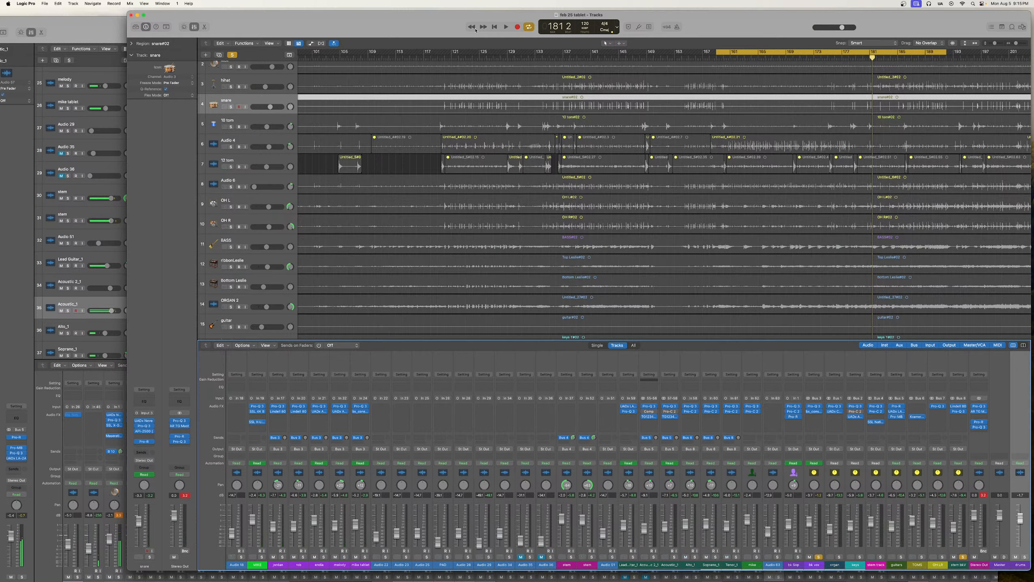
key("space")
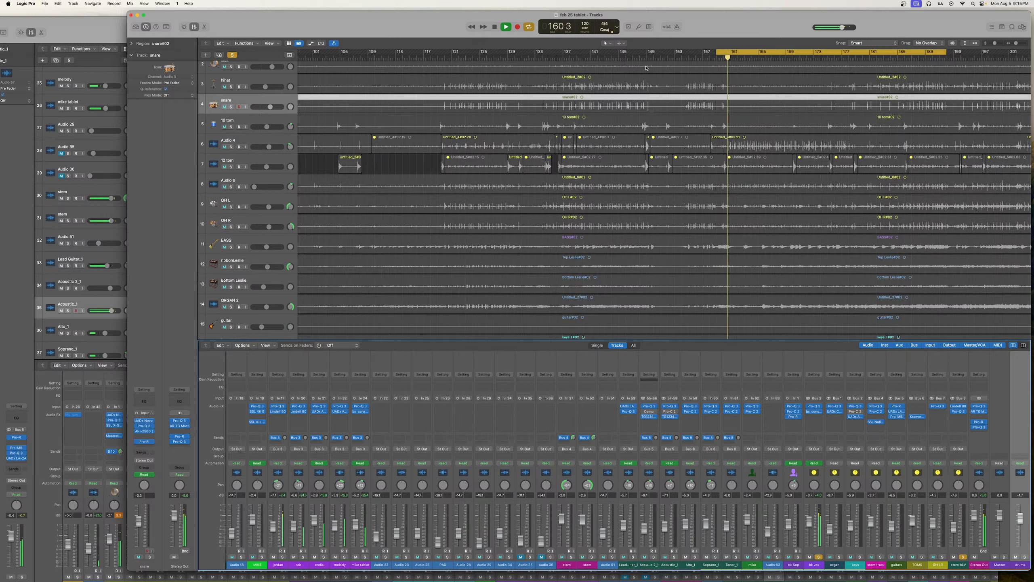
left_click_drag(716, 51, 740, 51)
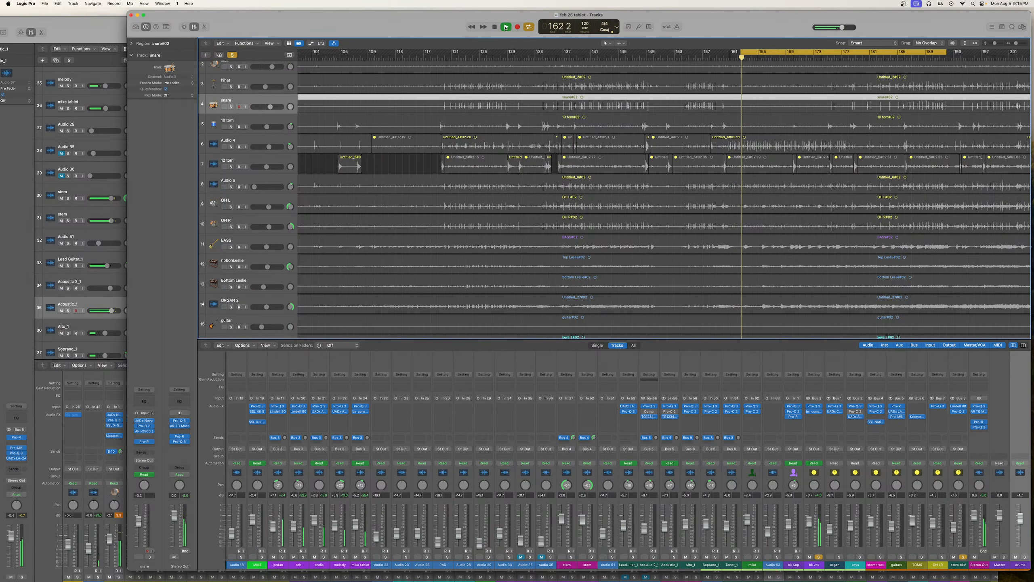
left_click_drag(740, 51, 768, 51)
scroll(782, 93, "down", 15)
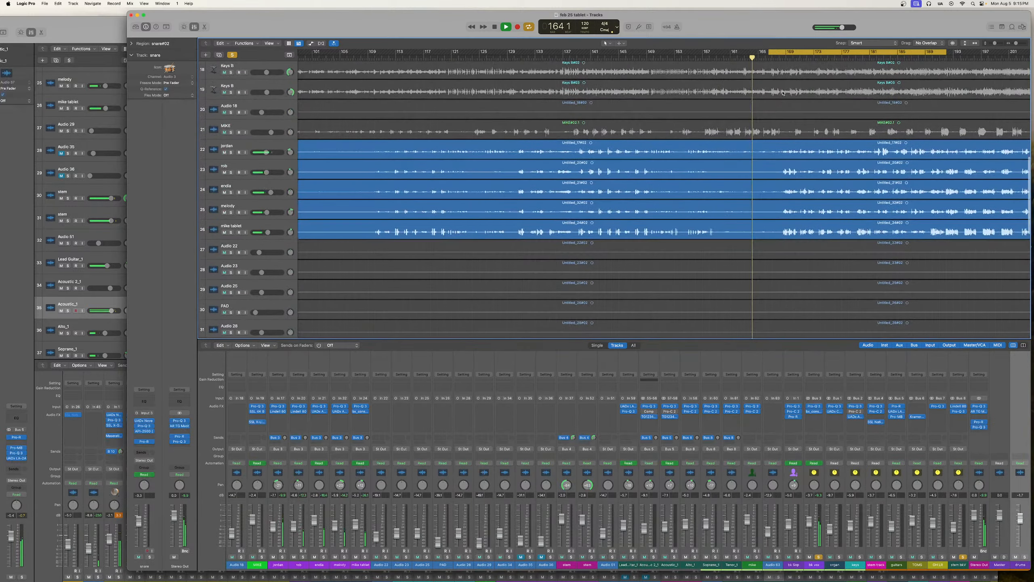
Move the original's cycle start to about bar 168 and restart playback from there with the backing vocal bus soloed
left_click_drag(768, 60, 779, 52)
key("space")
key("space")
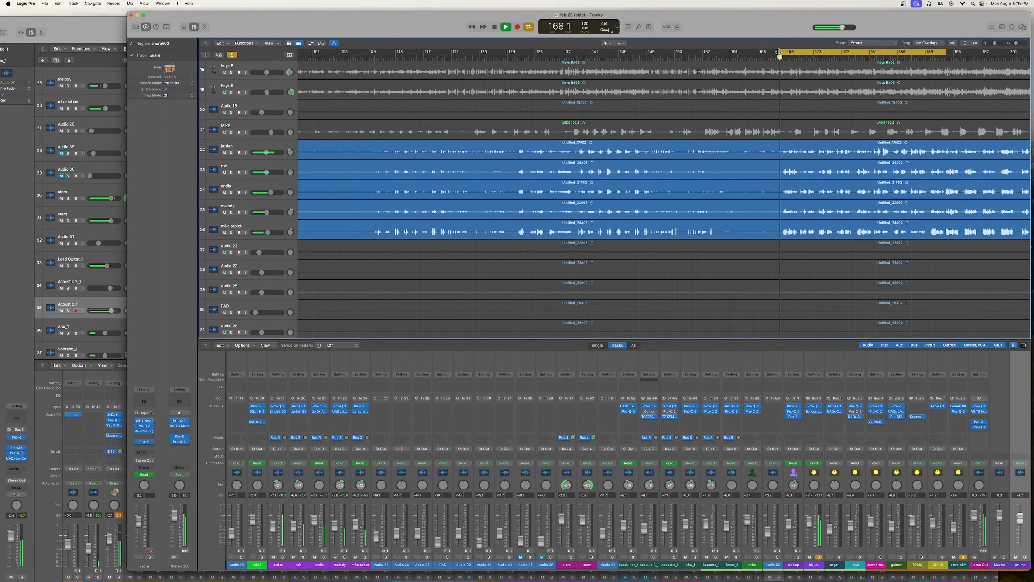
scroll(791, 171, "up", 1)
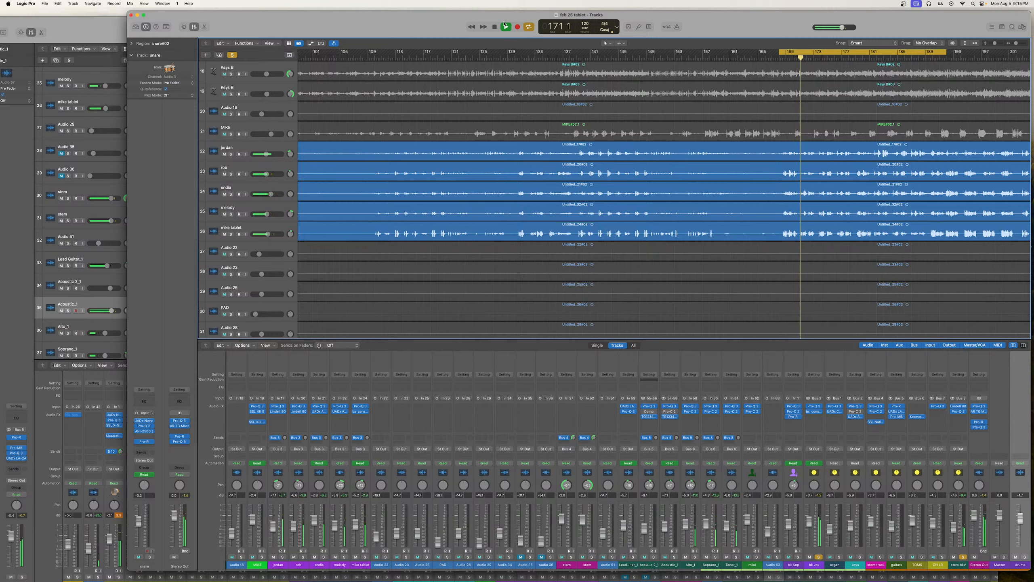
Toggle the solos of the stem effects bus and the backing vocal bus off and on during playback to compare them
left_click(963, 557)
left_click(963, 557)
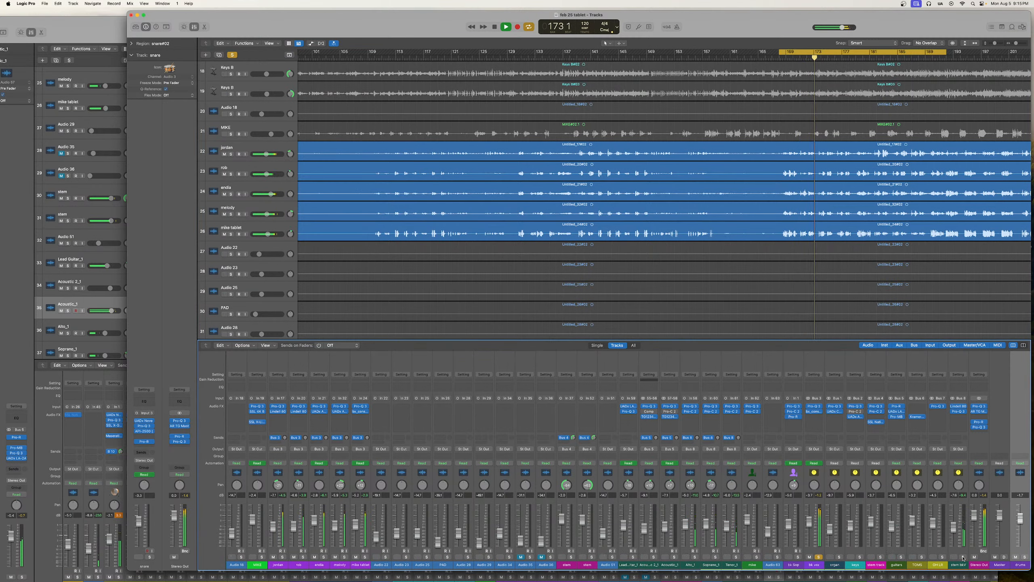
left_click(819, 557)
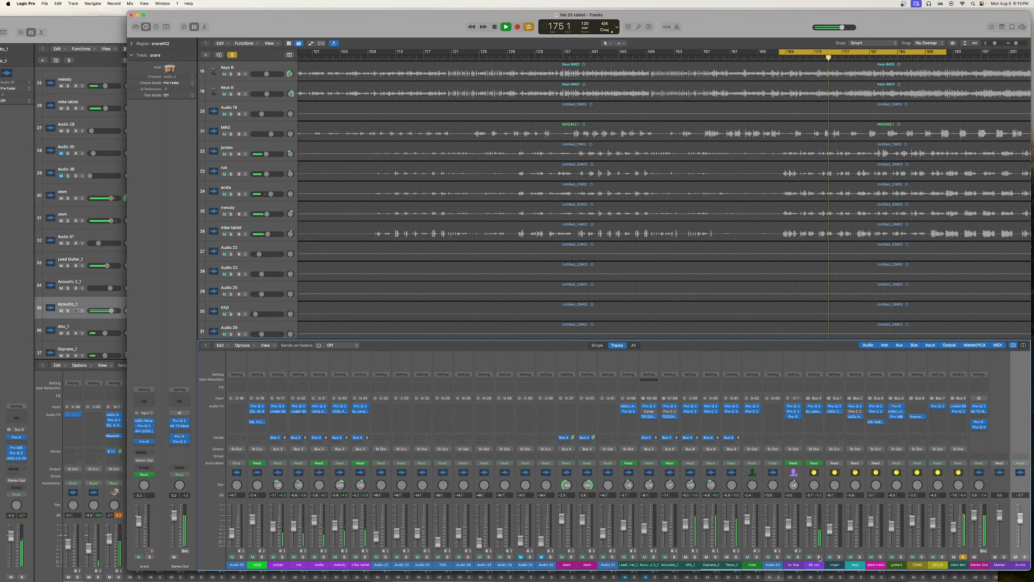
left_click(819, 557)
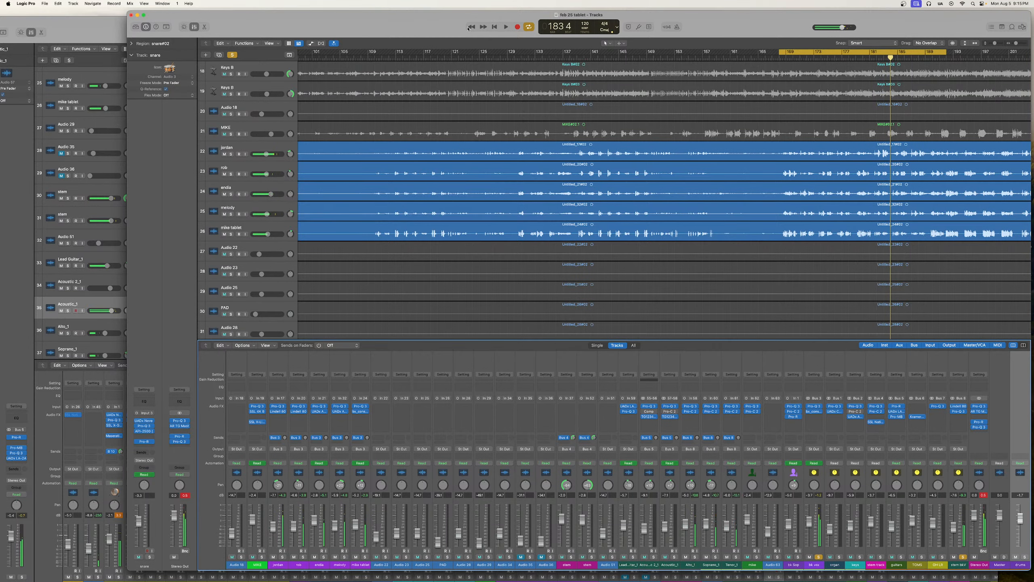
Bring the 2024 remix project forward and shift its cycle start to about bar 168
left_click(94, 31)
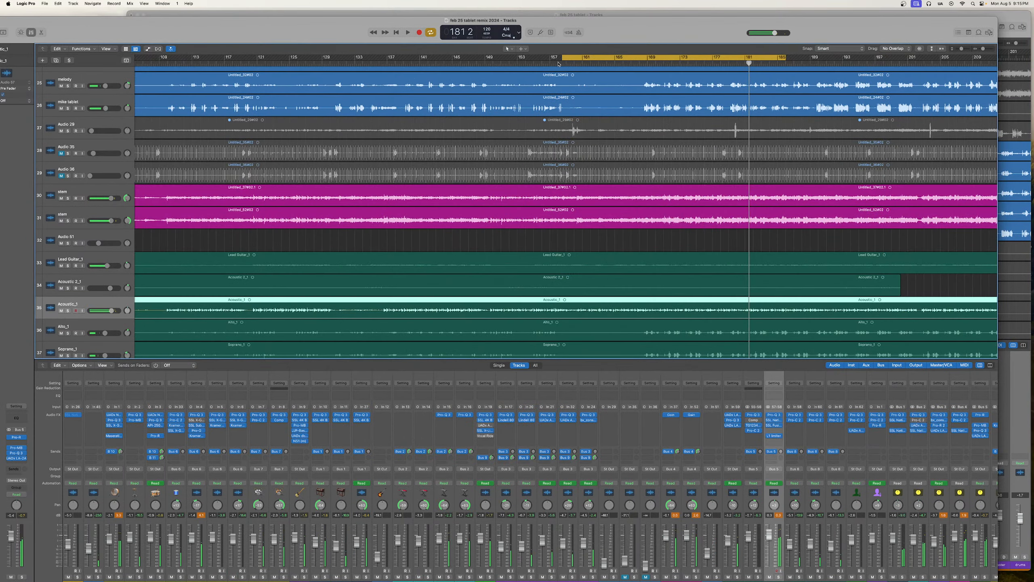
scroll(572, 66, "down", 1)
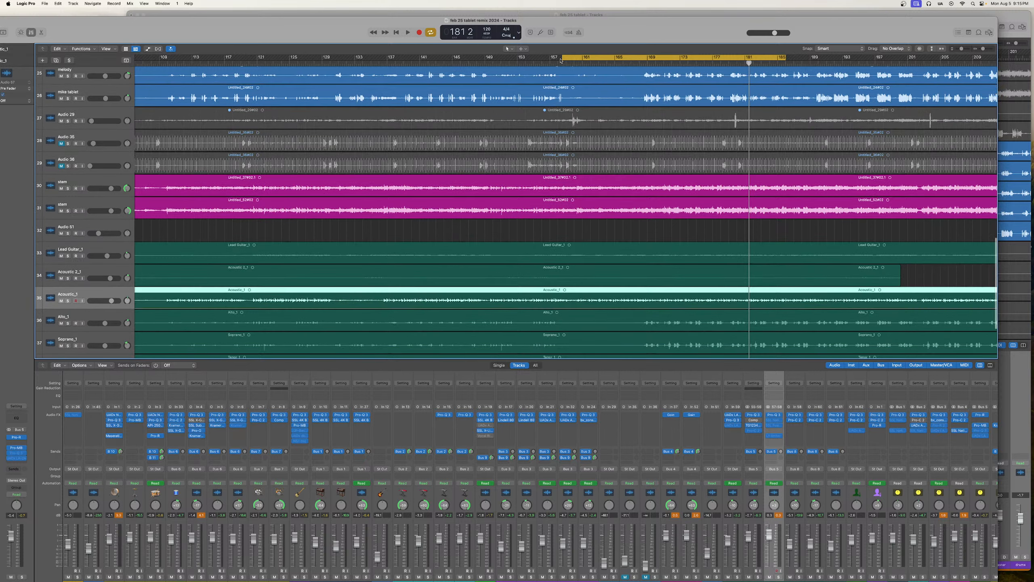
left_click_drag(562, 59, 641, 61)
Raise the remix window until the channel names are visible, solo its backing vocals, and play the cycle range
scroll(846, 530, "down", 1)
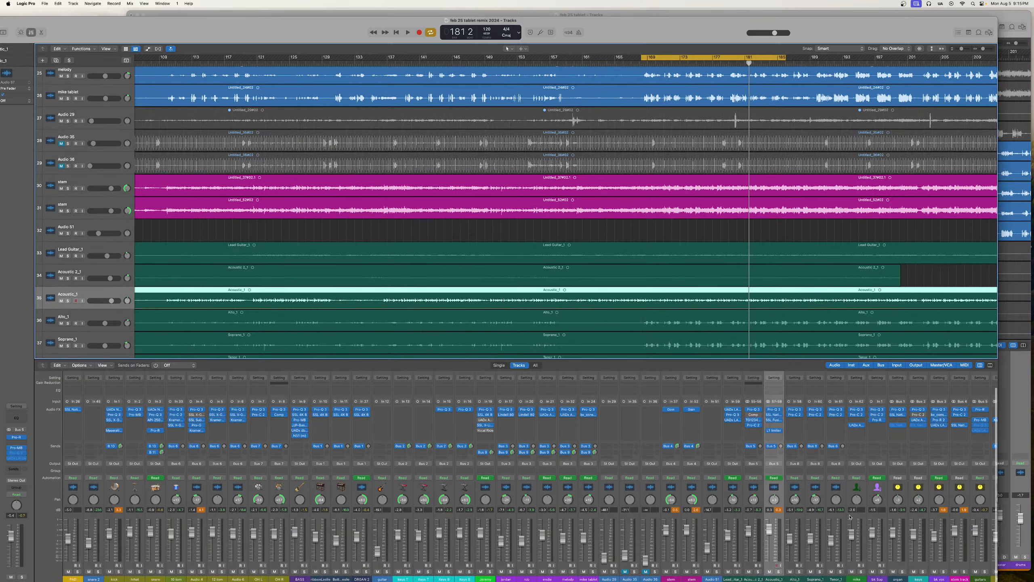
scroll(829, 553, "up", 1)
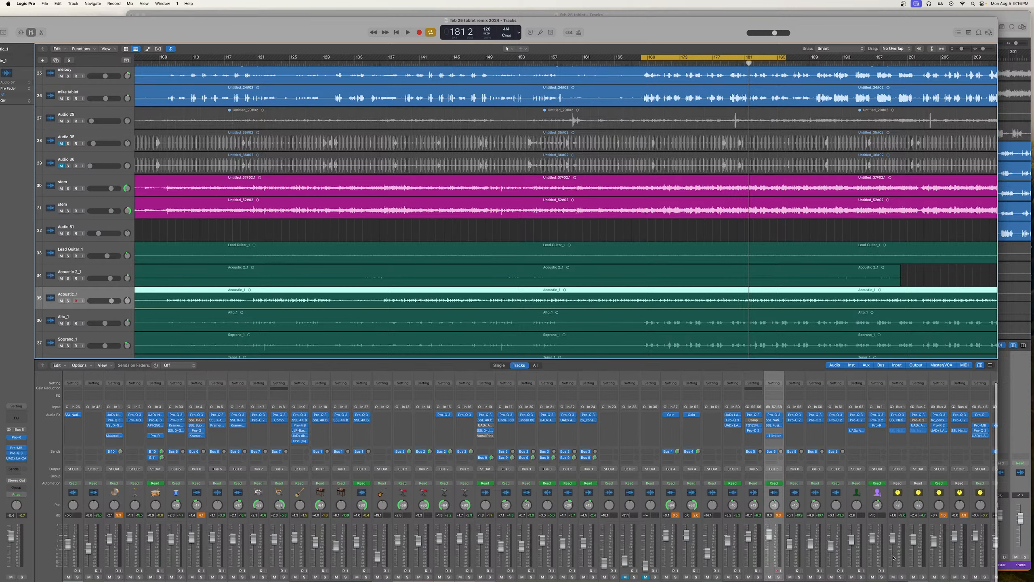
left_click_drag(701, 23, 696, 14)
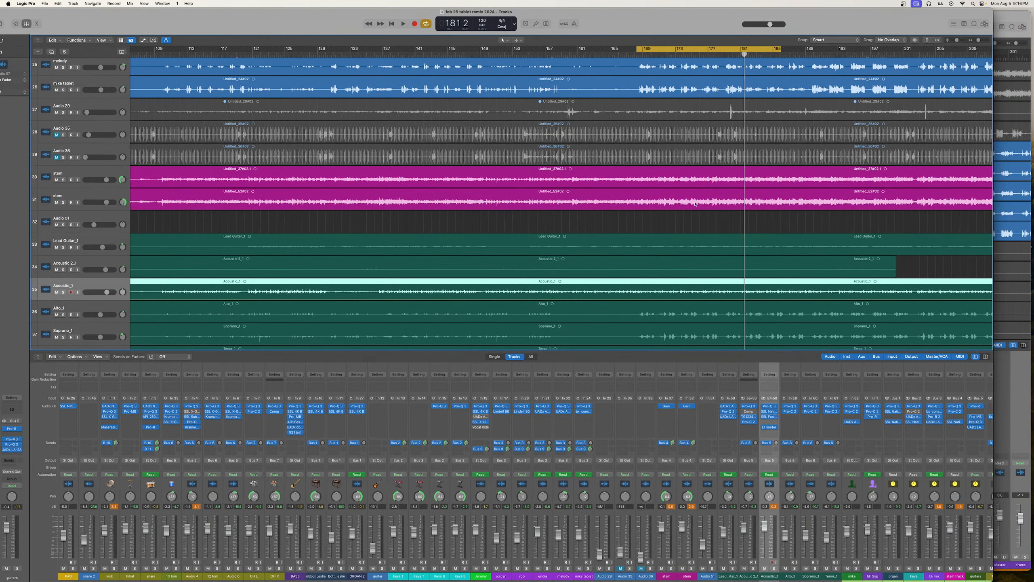
left_click(877, 568)
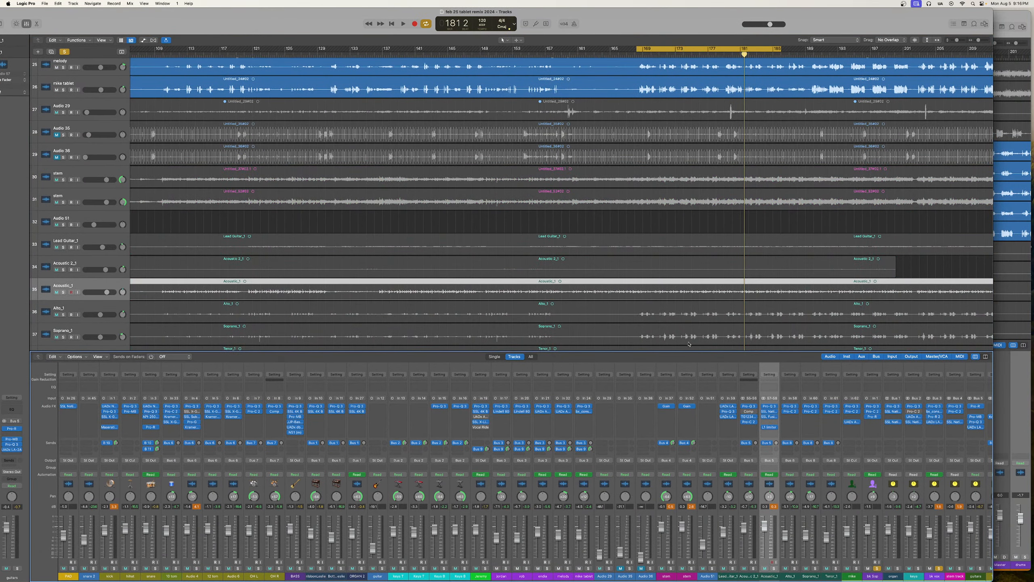
left_click(402, 24)
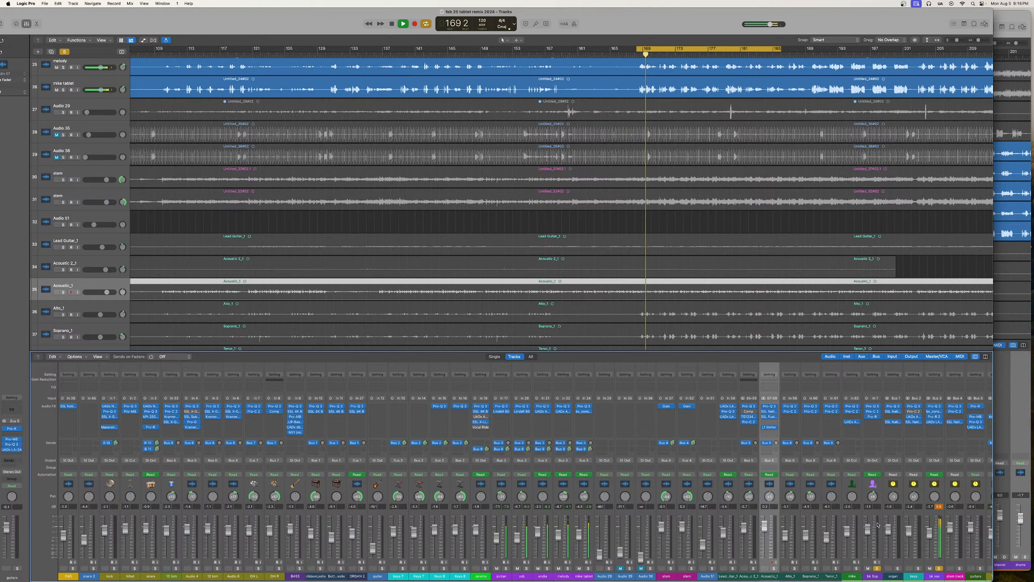
Solo the remix's stem effects bus and vocal effects bus during playback, and clear the solo on the second backing vocal channel
scroll(912, 530, "right", 8)
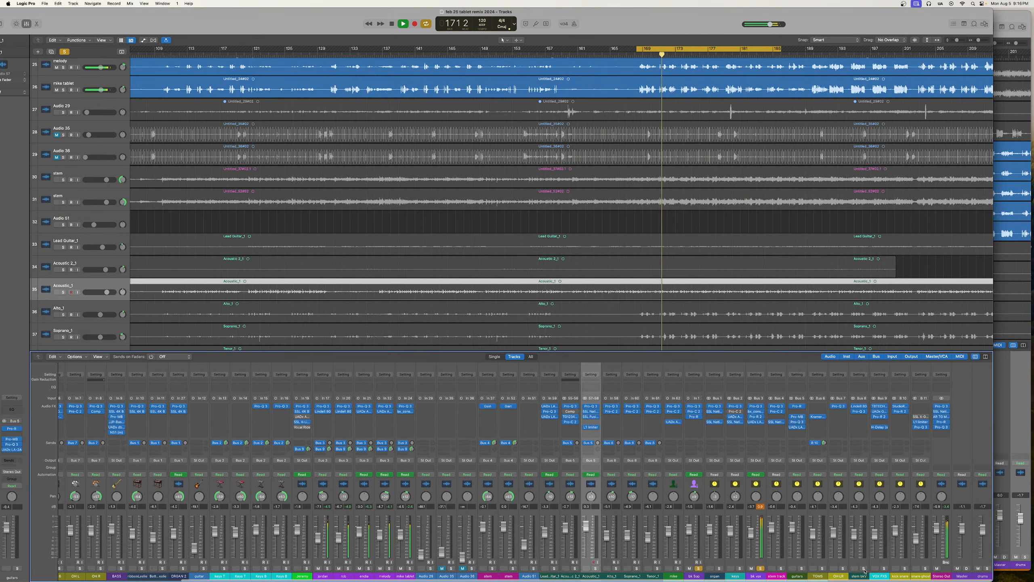
left_click(862, 569)
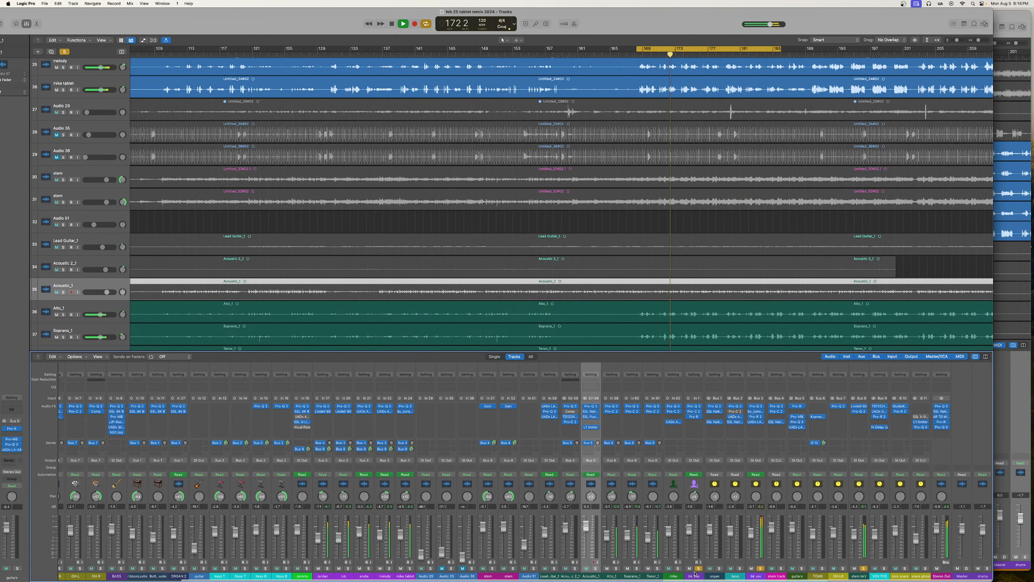
left_click(699, 568)
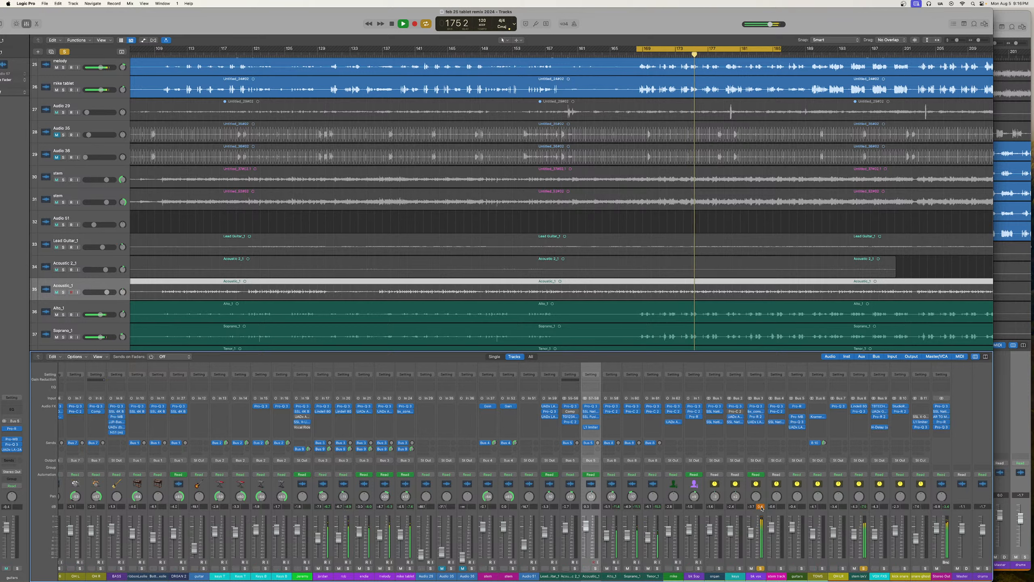
left_click(884, 568)
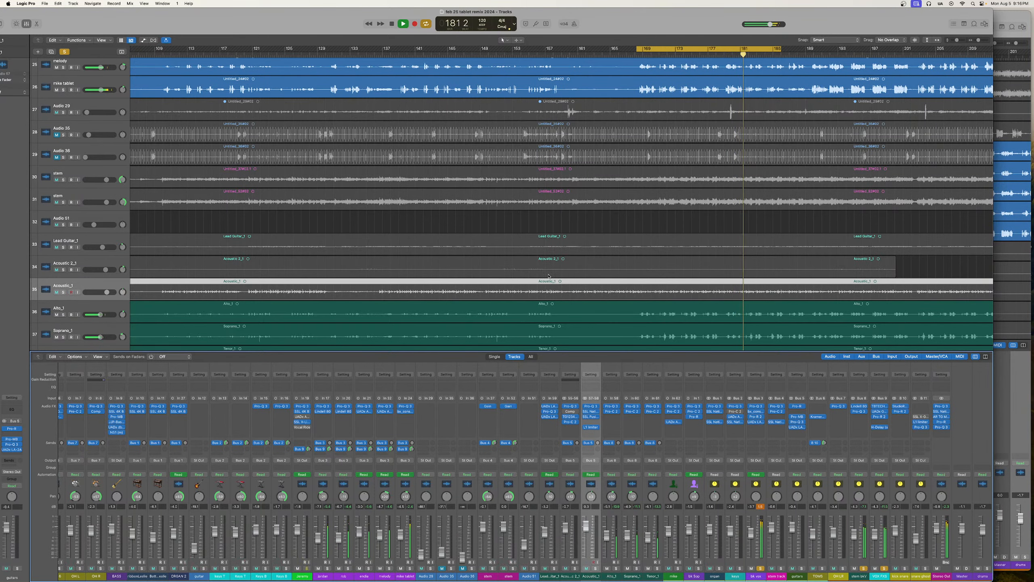
Extend the end of the remix's cycle range to about bar 201
scroll(733, 89, "right", 1)
scroll(733, 90, "right", 5)
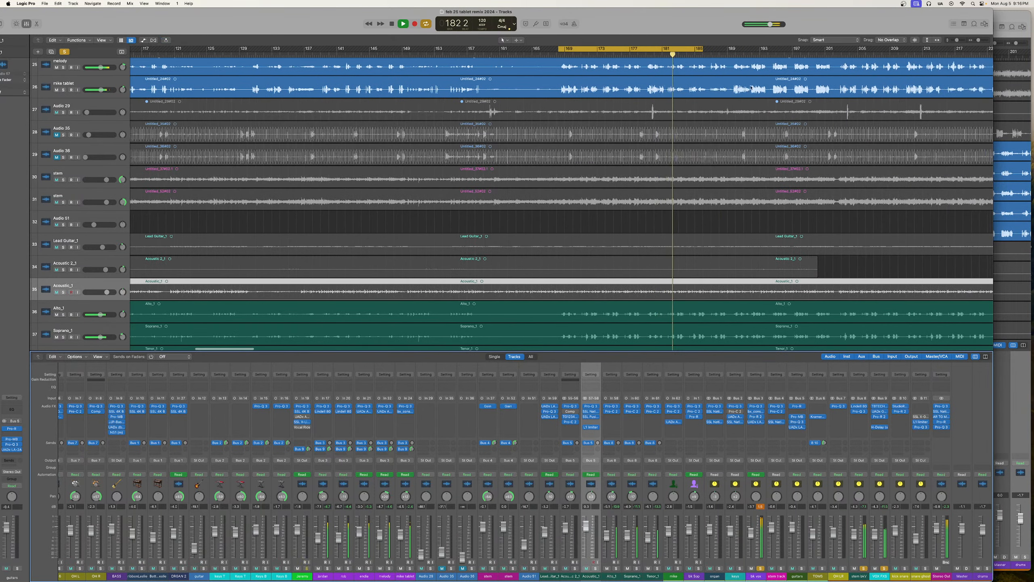
left_click_drag(653, 49, 779, 49)
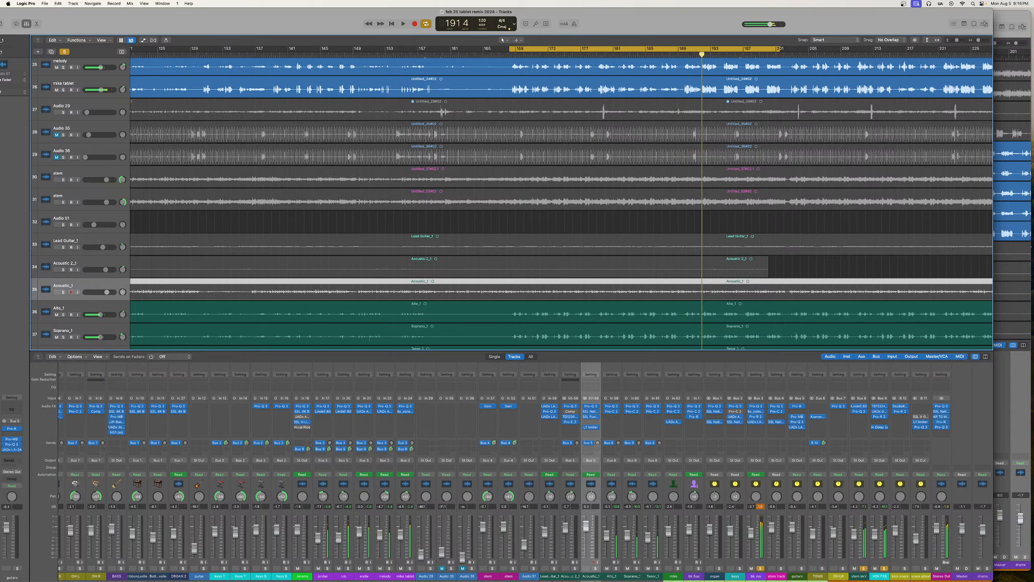
Bring the original project forward, look over its mixer channels, and play the looped section with the backing vocals soloed
key("super+grave")
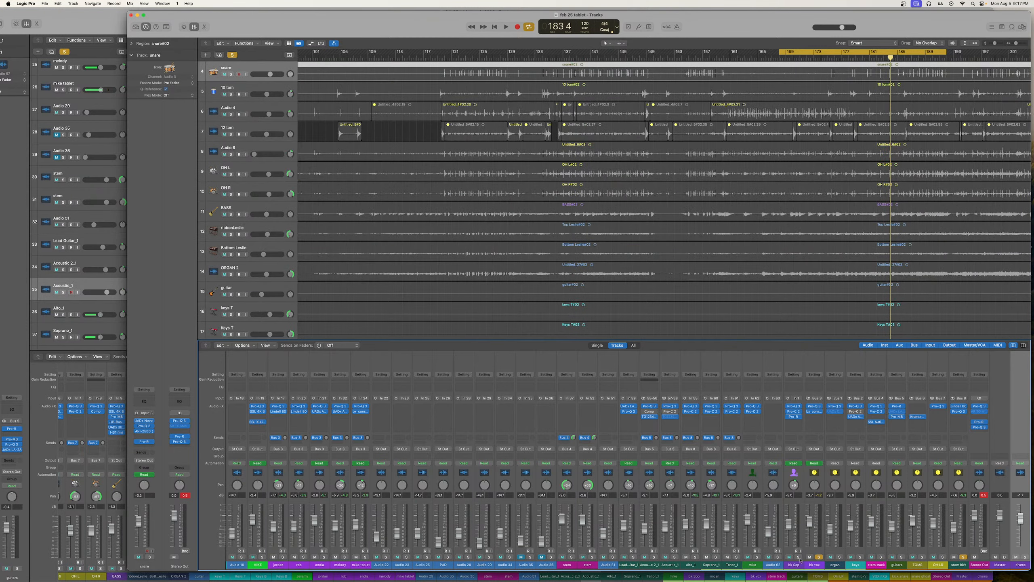
scroll(886, 550, "left", 10)
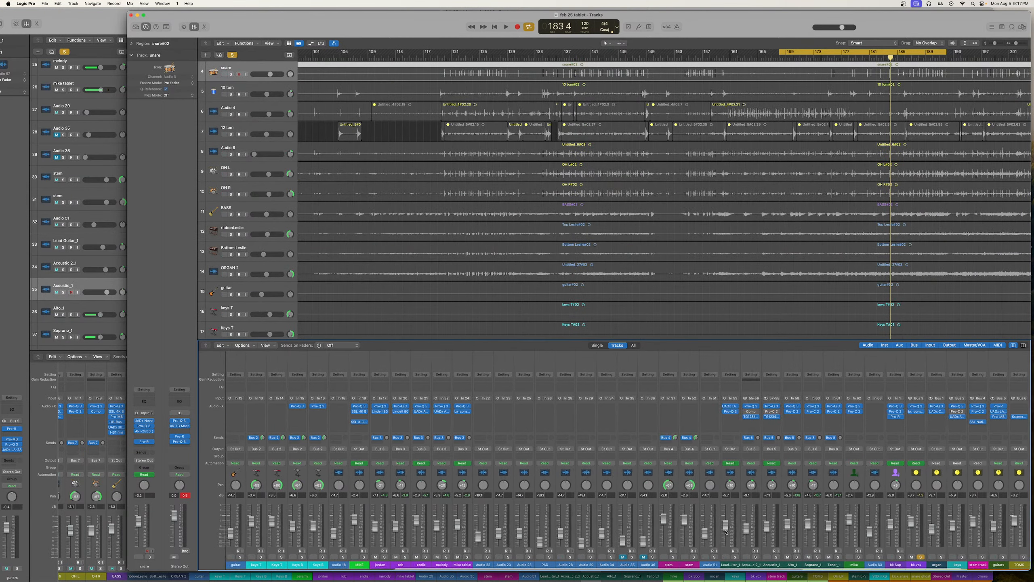
scroll(726, 532, "right", 3)
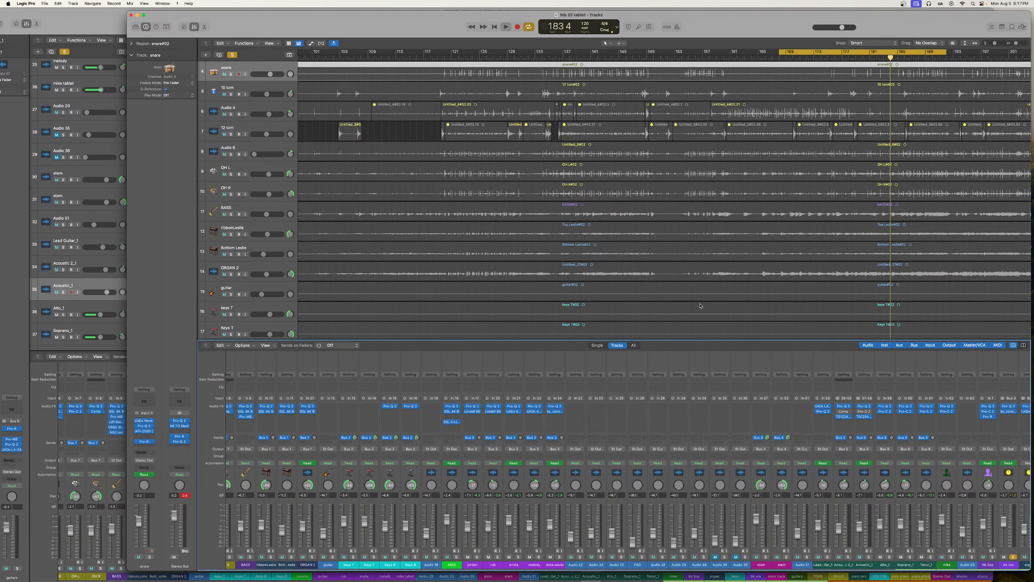
key("space")
scroll(834, 279, "down", 7)
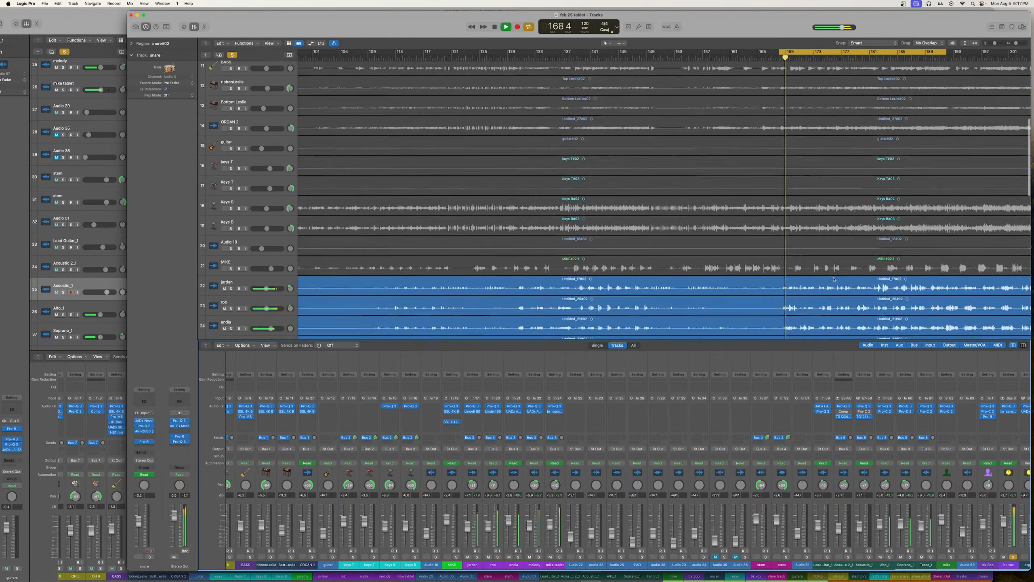
Extend the original's cycle end to about bar 201 during playback, and clear the solo on the stem effects bus
scroll(833, 280, "down", 5)
scroll(836, 279, "right", 5)
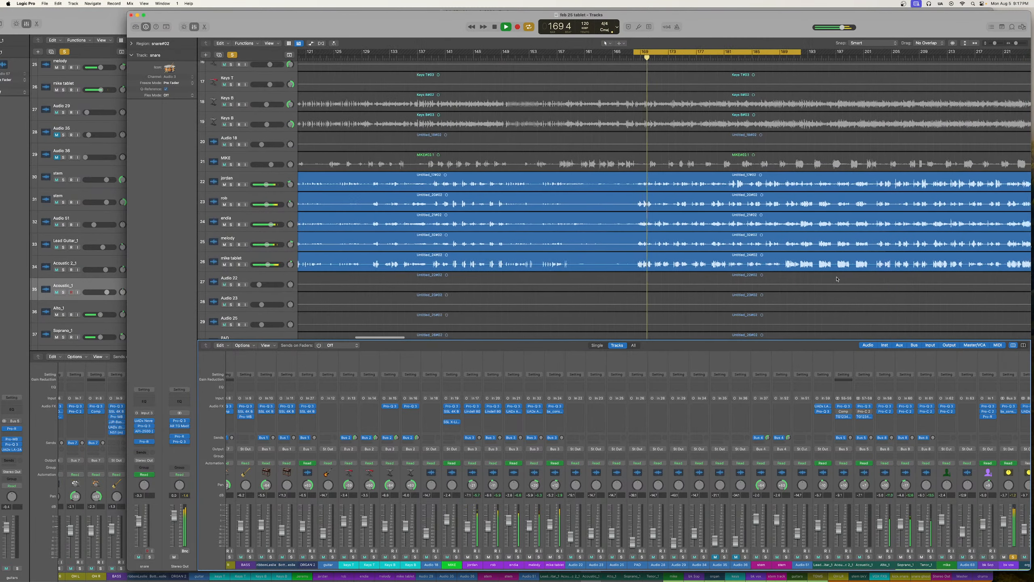
scroll(837, 279, "right", 6)
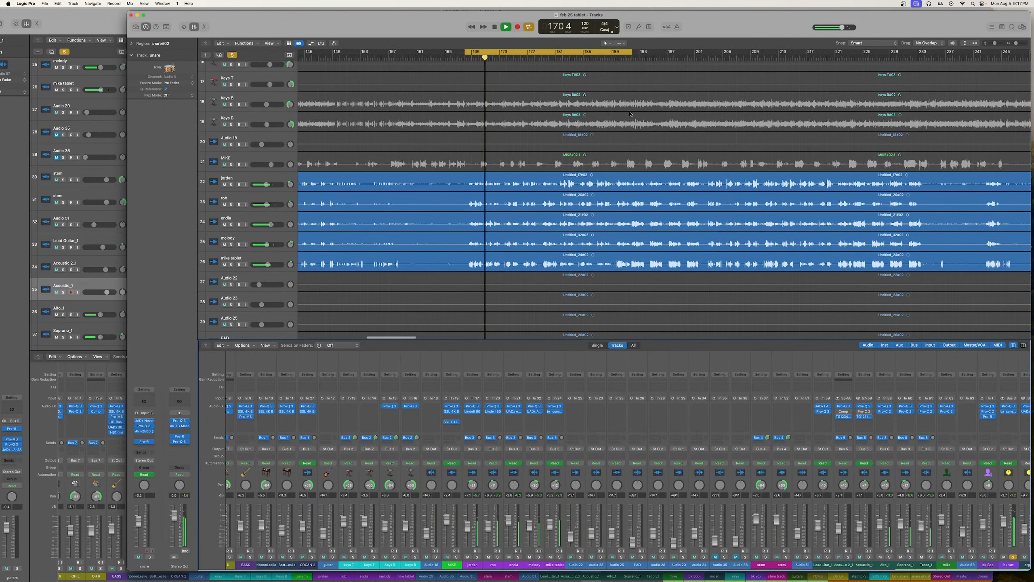
left_click_drag(631, 53, 701, 55)
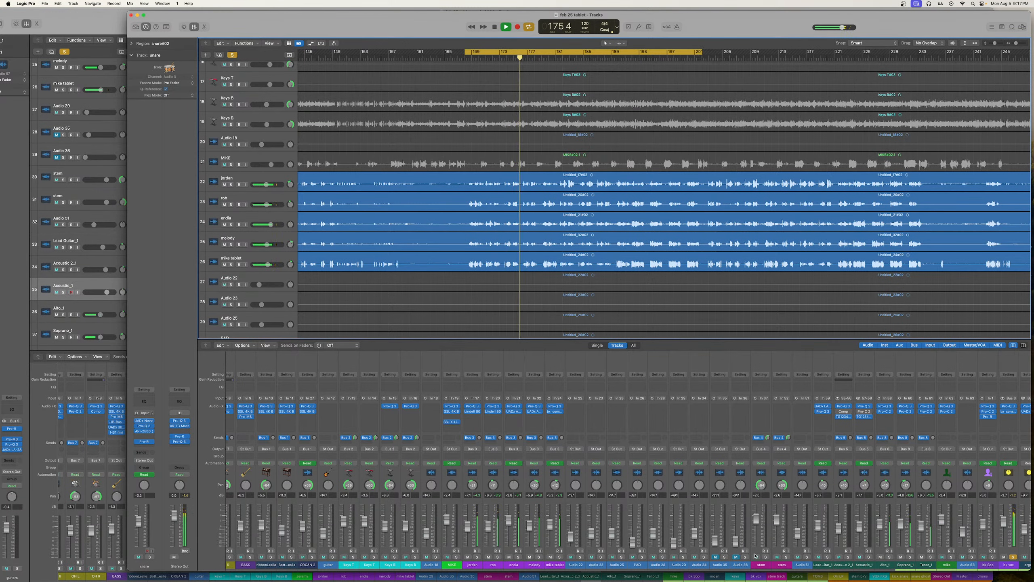
scroll(904, 567, "right", 5)
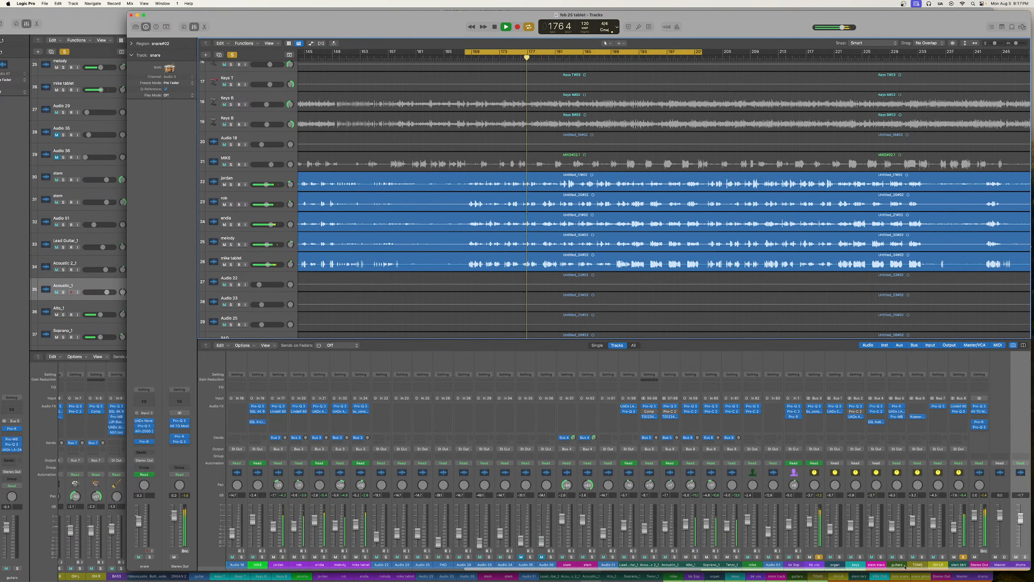
left_click(963, 556)
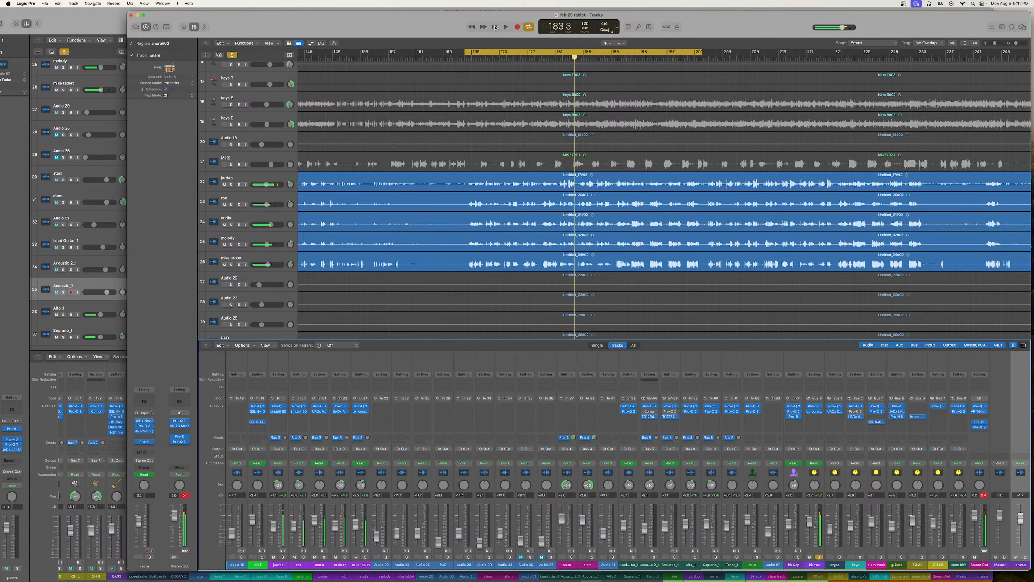
Bring the remix forward, clear the solos on its effects buses, and play the looped backing vocals without them
left_click(98, 24)
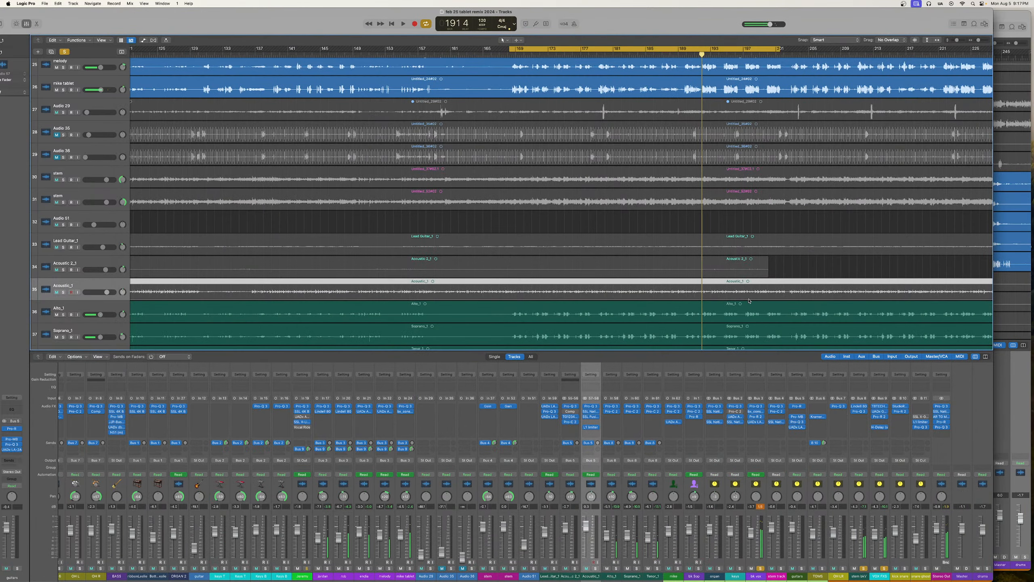
left_click(875, 568, "alt")
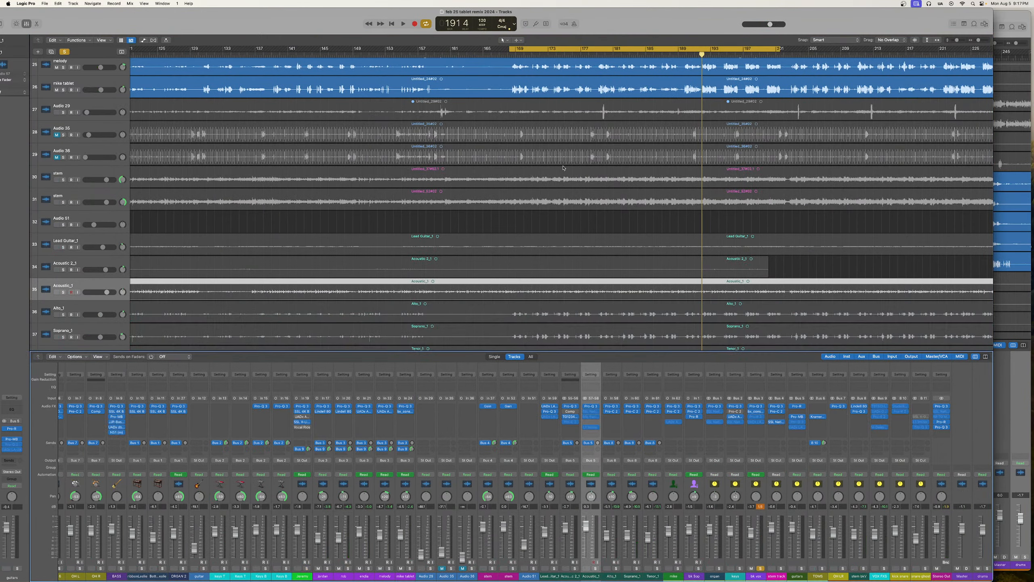
left_click(403, 24)
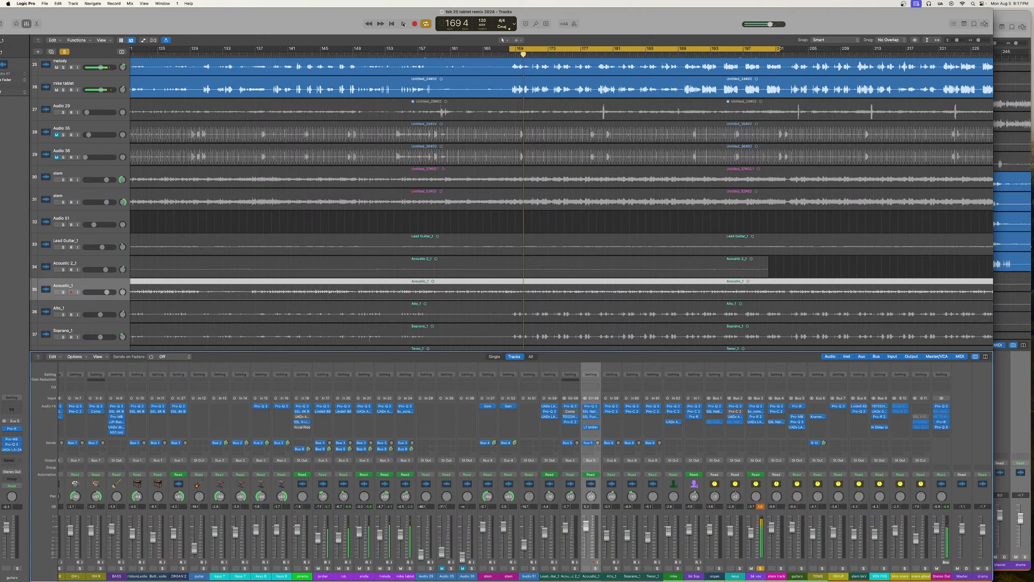
left_click(403, 24)
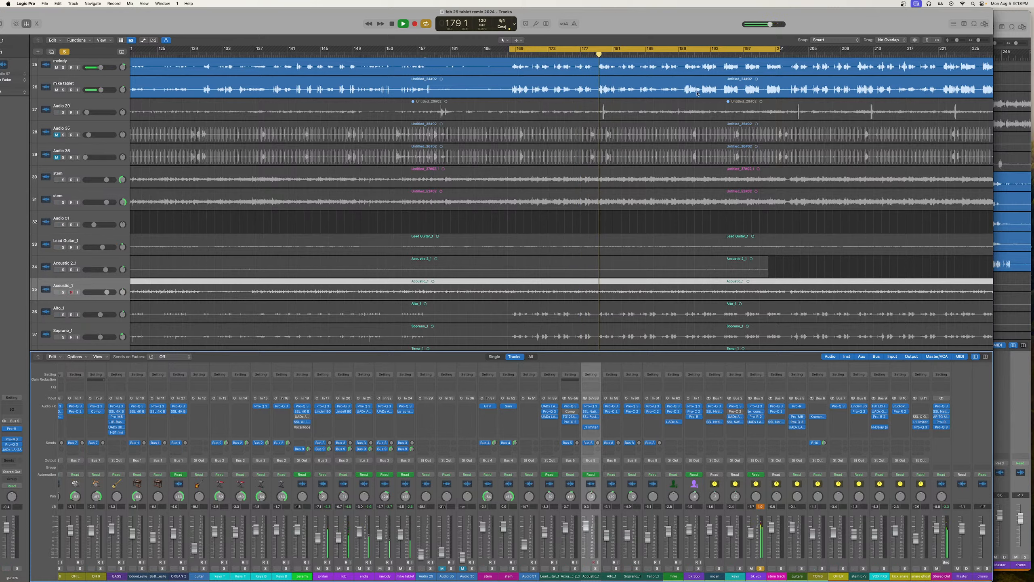
Set the remix's cycle range to bar 189 through about bar 202 and play that section of the soloed backing vocals
left_click_drag(511, 49, 678, 56)
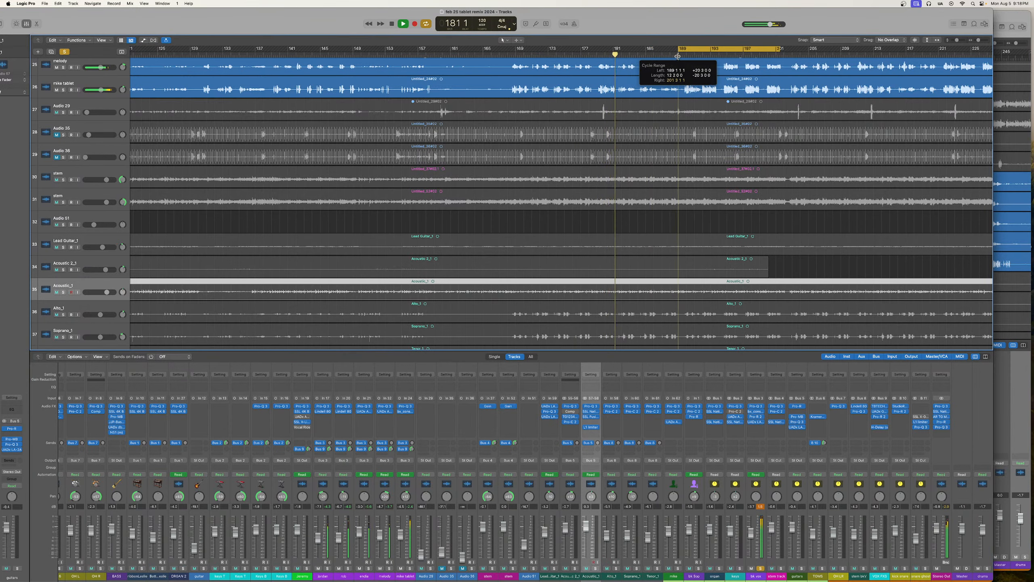
left_click_drag(779, 49, 788, 49)
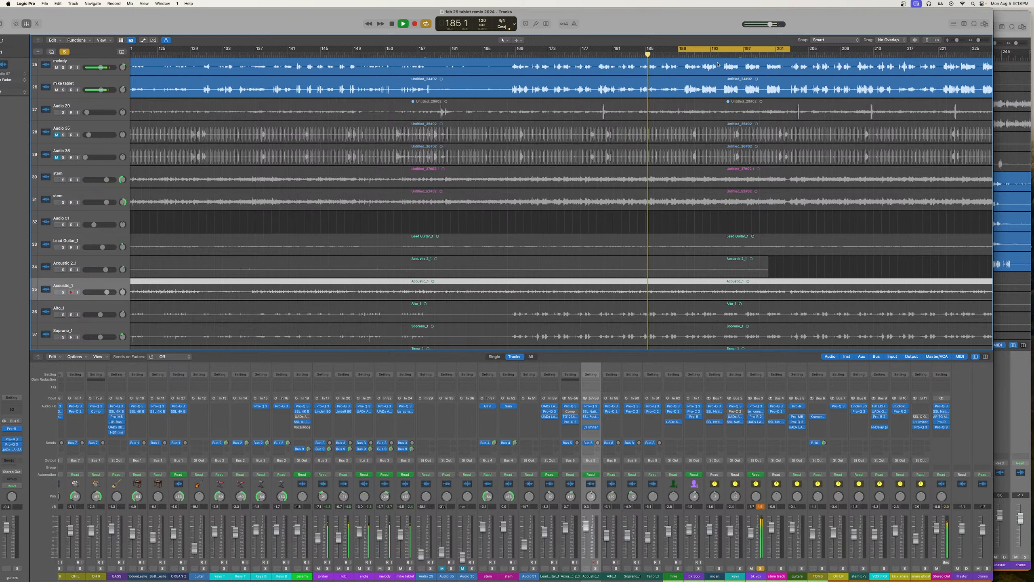
key("space")
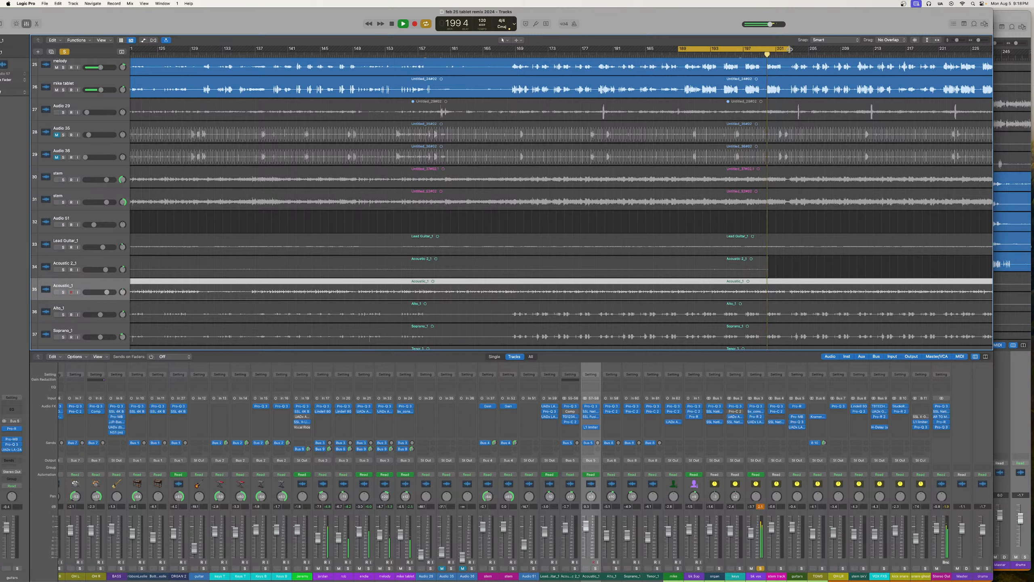
left_click_drag(789, 49, 784, 49)
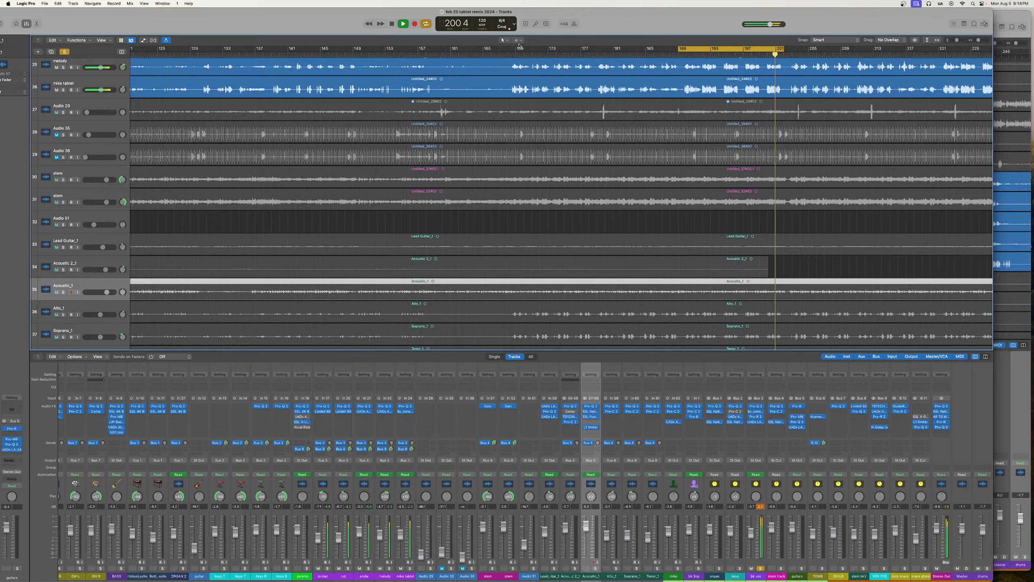
Stop the remix, bring the original forward, set its cycle range to bar 189 through about bar 201, and play the soloed backing vocals
left_click(392, 23)
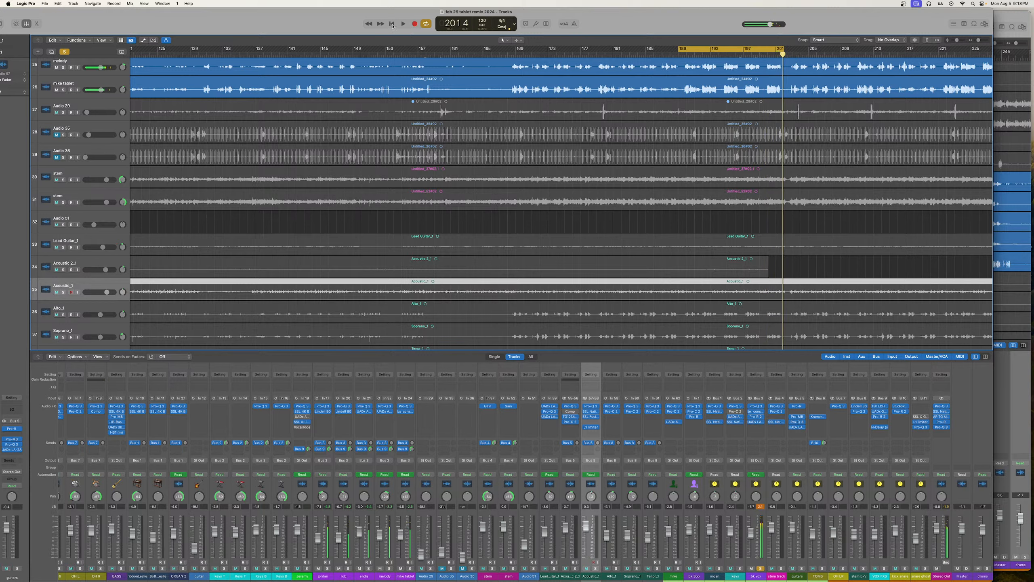
left_click(1003, 14)
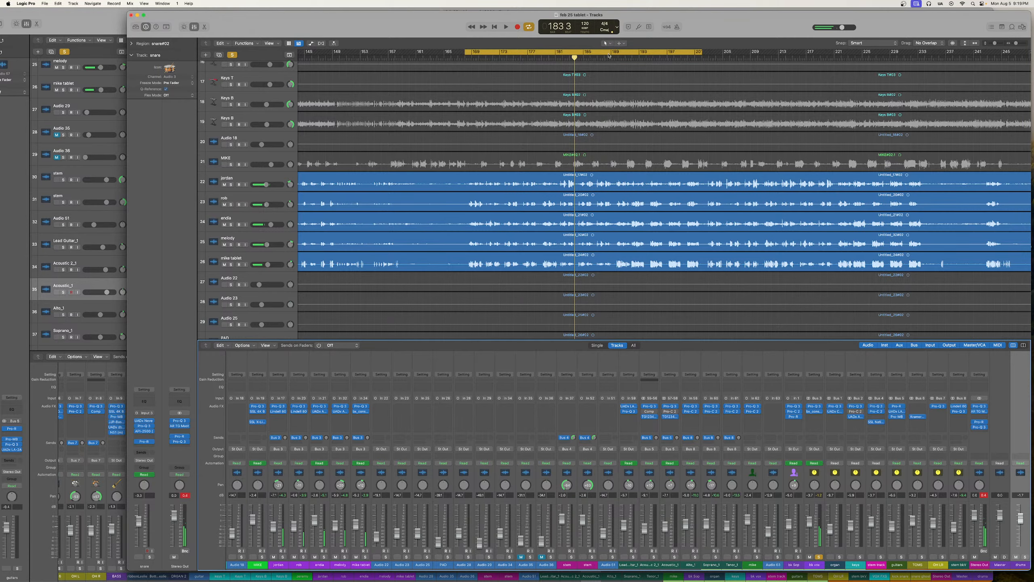
left_click(608, 55)
left_click(605, 54)
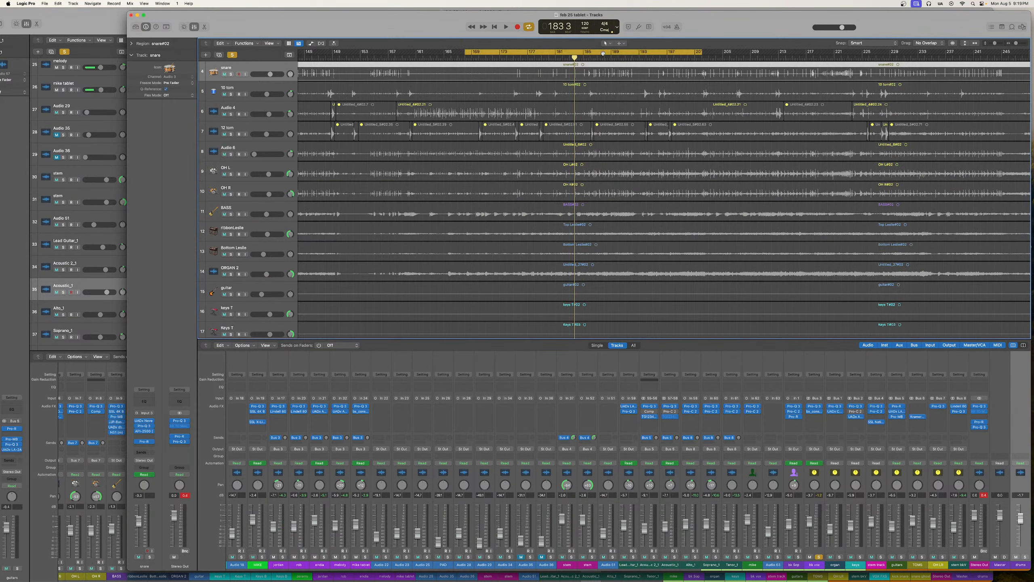
scroll(601, 71, "down", 10)
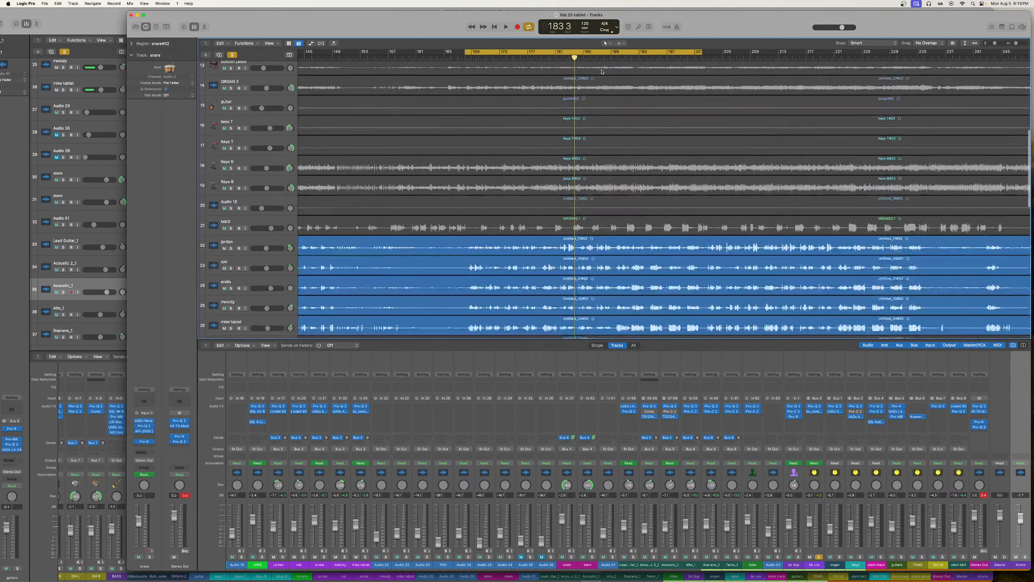
left_click_drag(612, 54, 699, 52)
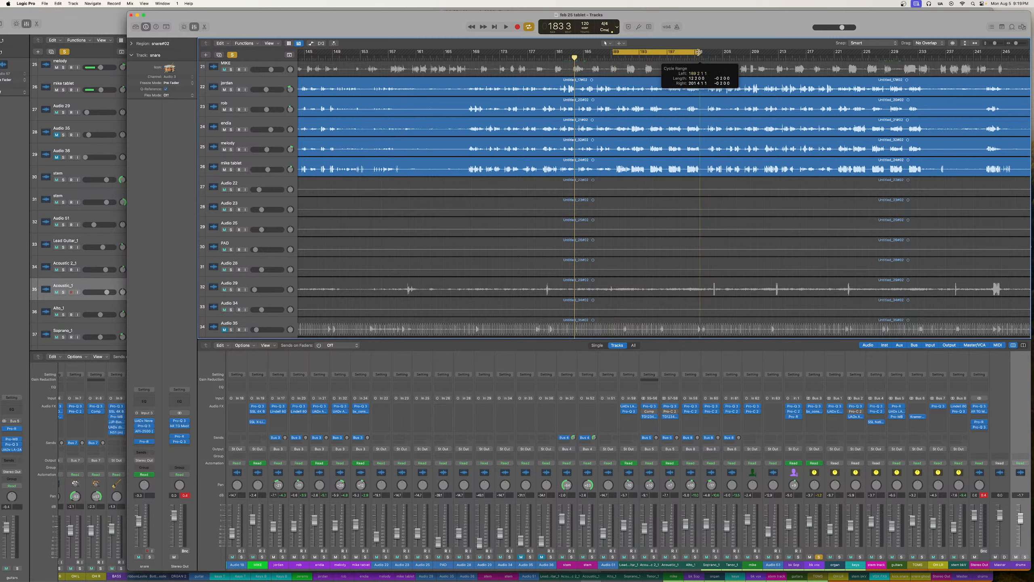
left_click(506, 28)
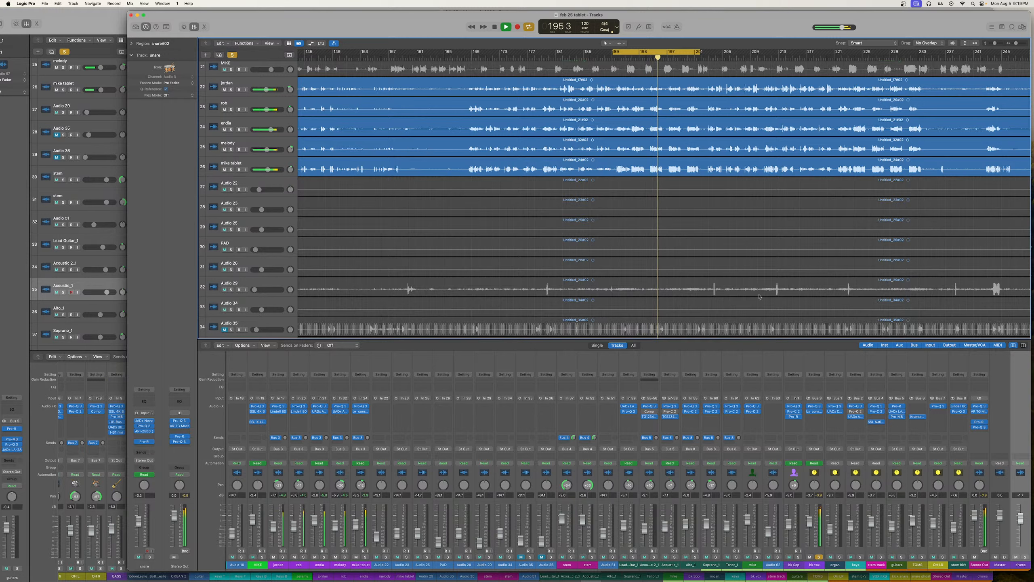
Open the bx_console AMEK 9099 on the original's bk vox bus and compare the sound with it bypassed and active
left_click(814, 411)
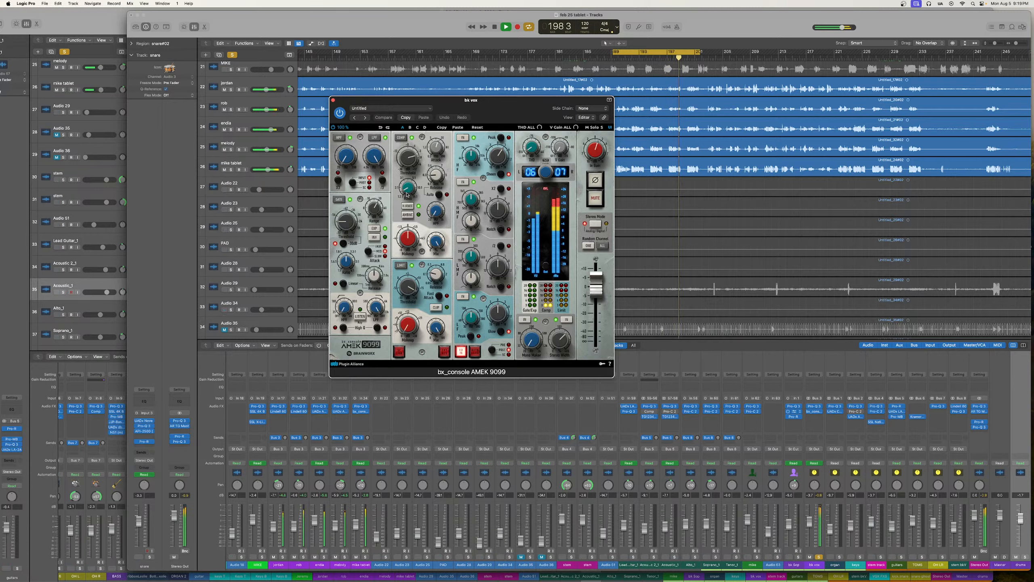
left_click(341, 113)
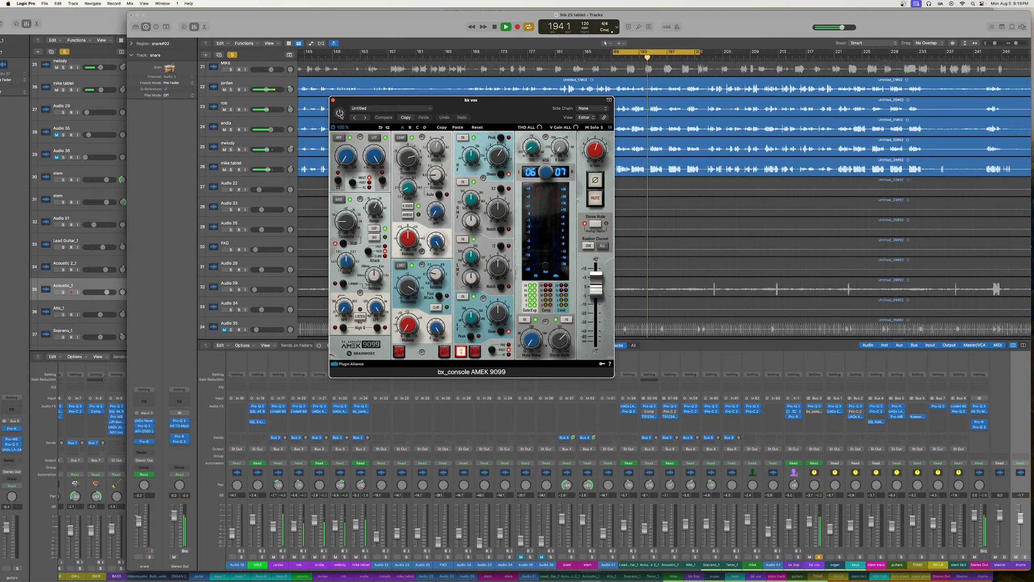
left_click(340, 114)
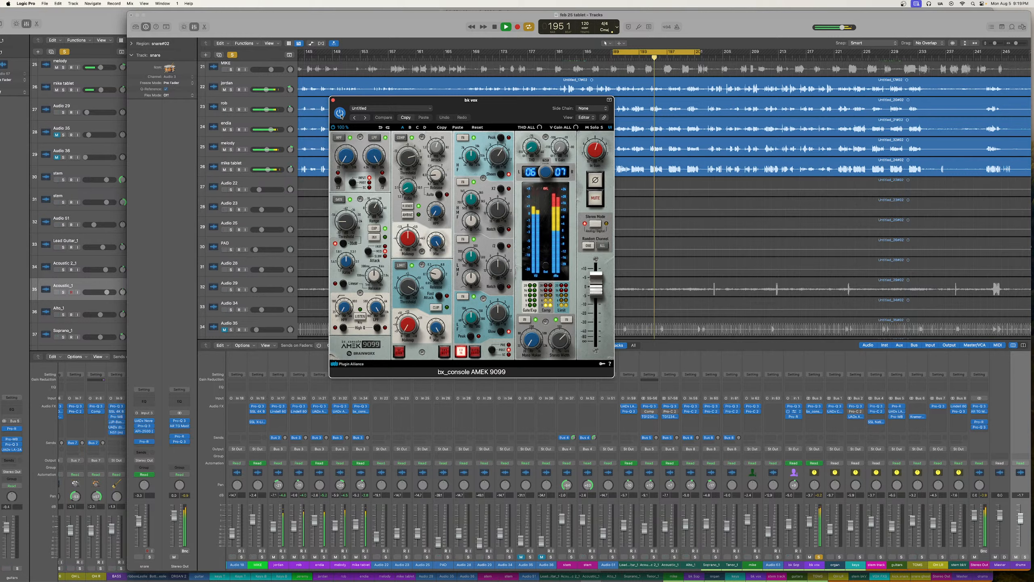
Open the bk vox Pro-Q 3, compare the bus with the EQ and console bypassed and active, and close both plug-in windows
left_click(813, 406)
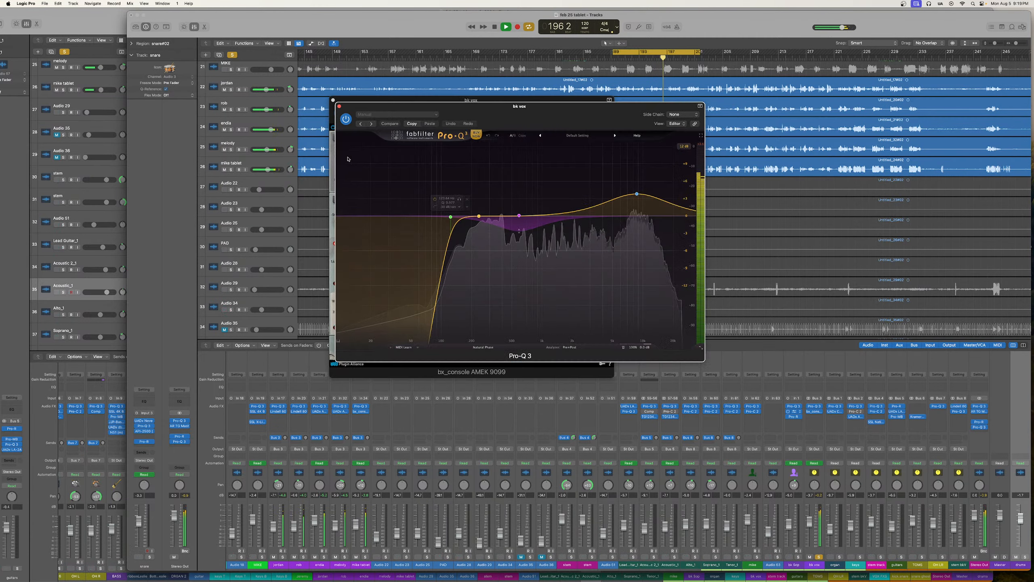
left_click(345, 118)
left_click_drag(383, 111, 190, 180)
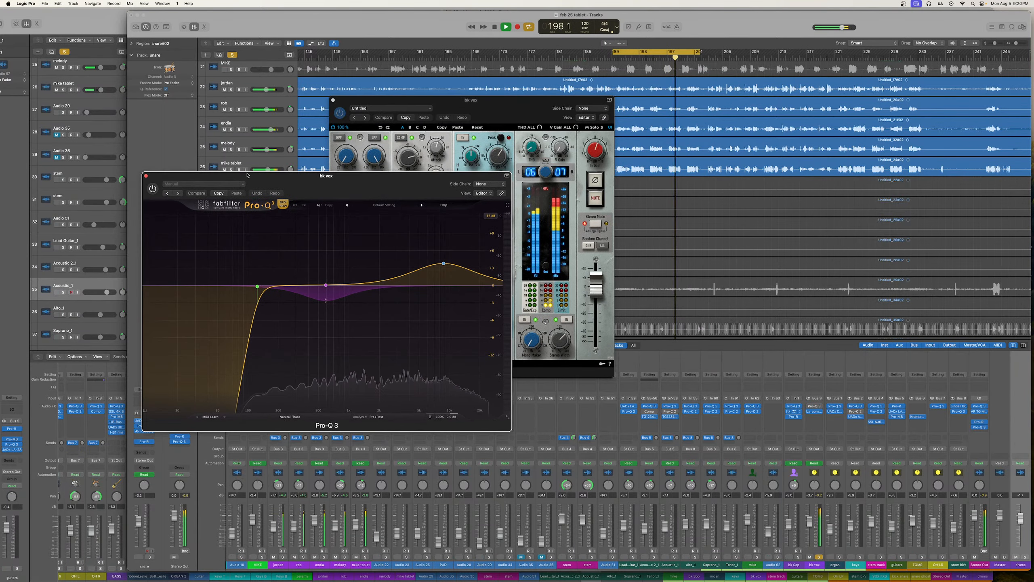
left_click(809, 414)
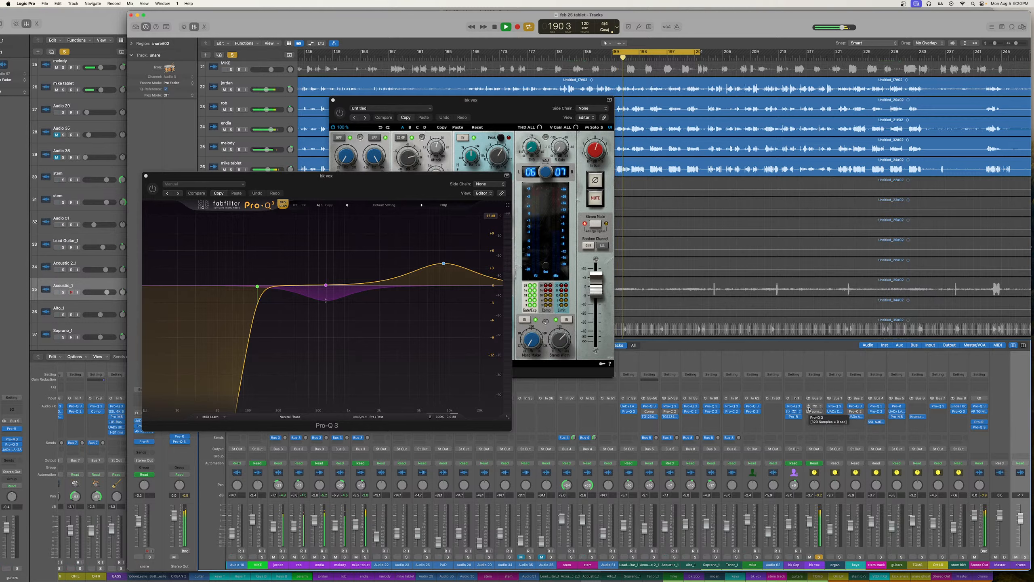
left_click(809, 411)
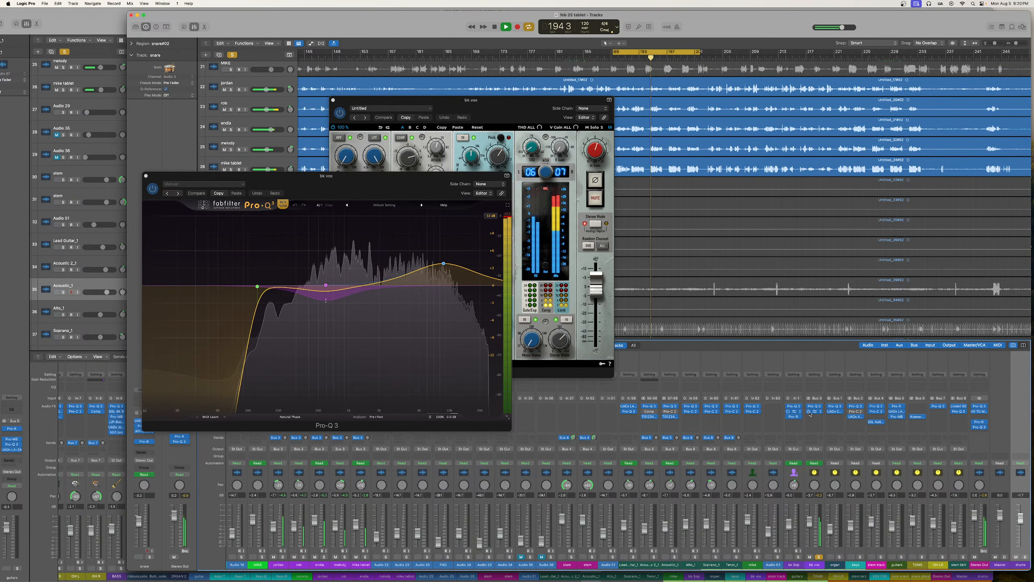
left_click(146, 176)
left_click(333, 100)
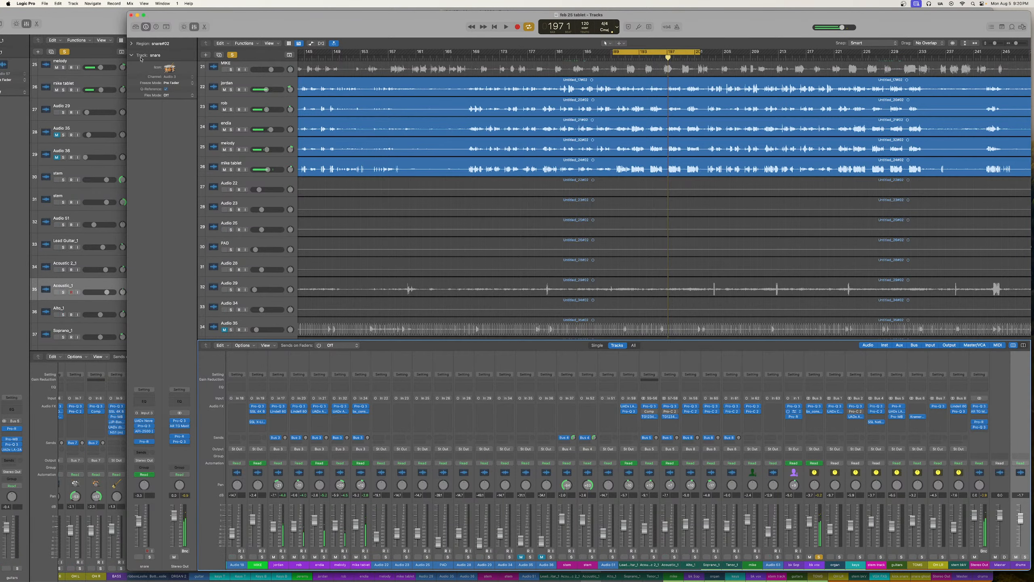
Bring the remix forward and open the LA-3A, Pro-R 2, bx_console AMEK 9099 and Pro-Q 3 plug-ins on its bk vox bus
left_click(87, 27)
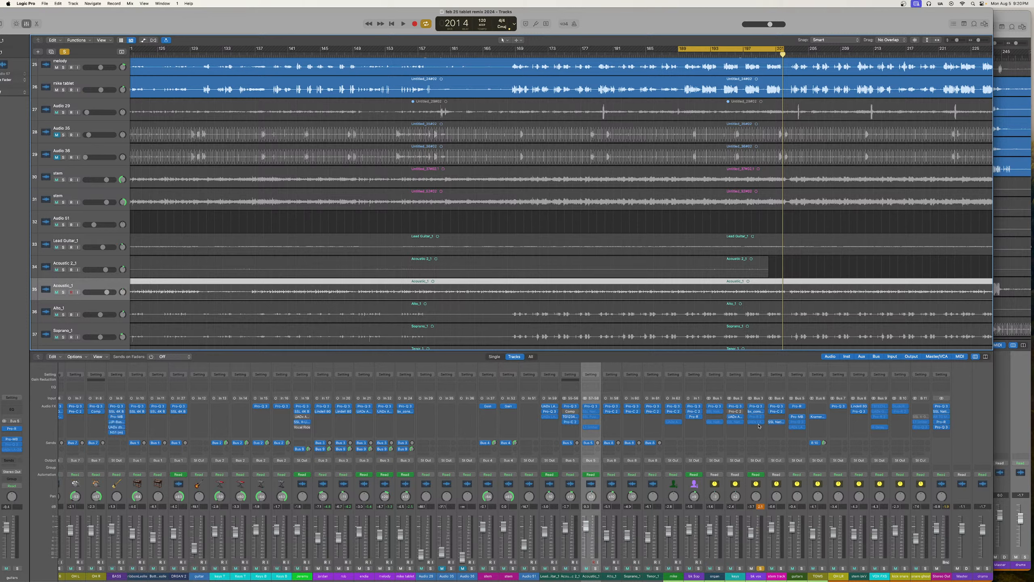
left_click(760, 532)
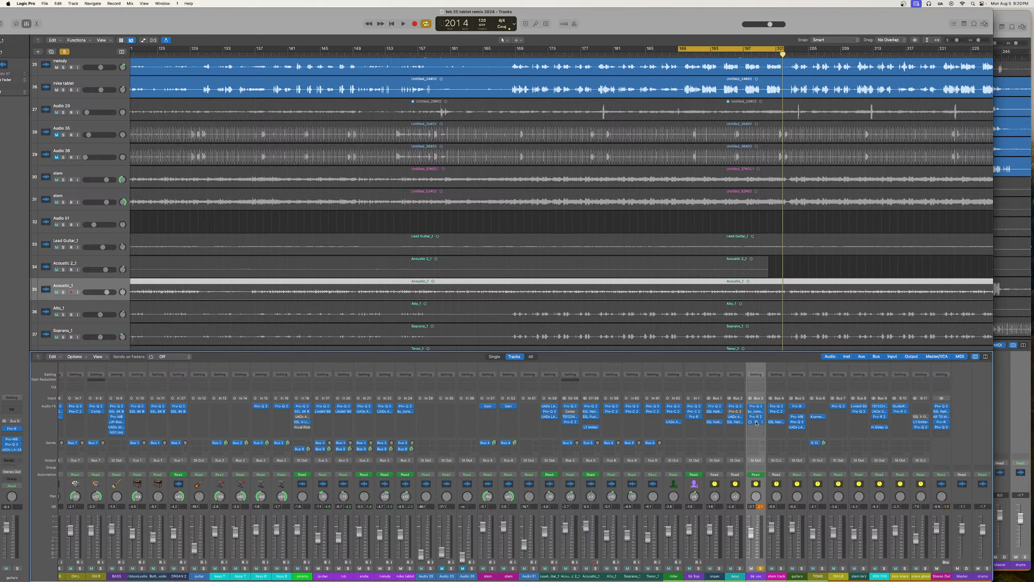
left_click(756, 416)
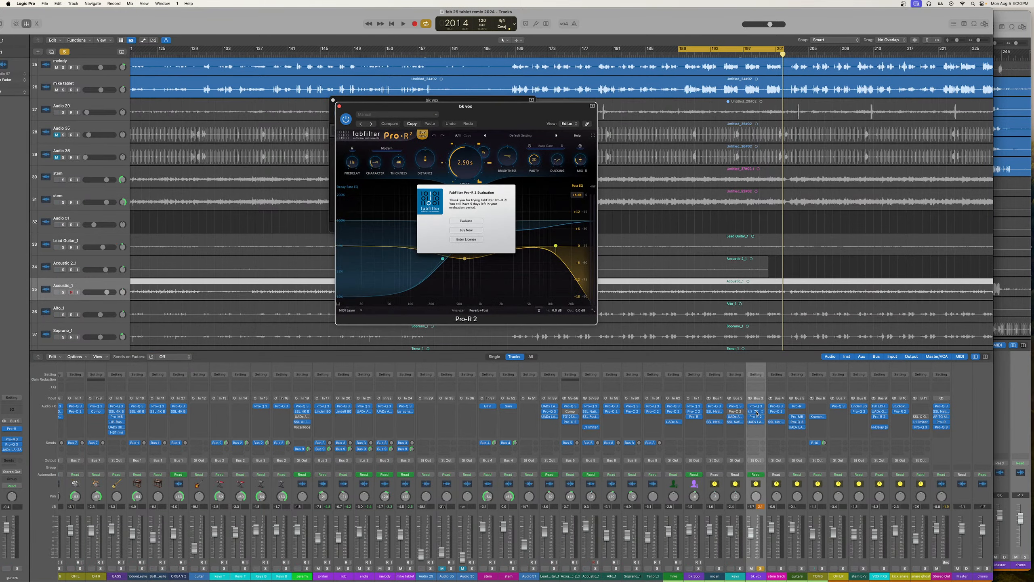
left_click(757, 411)
left_click(756, 406)
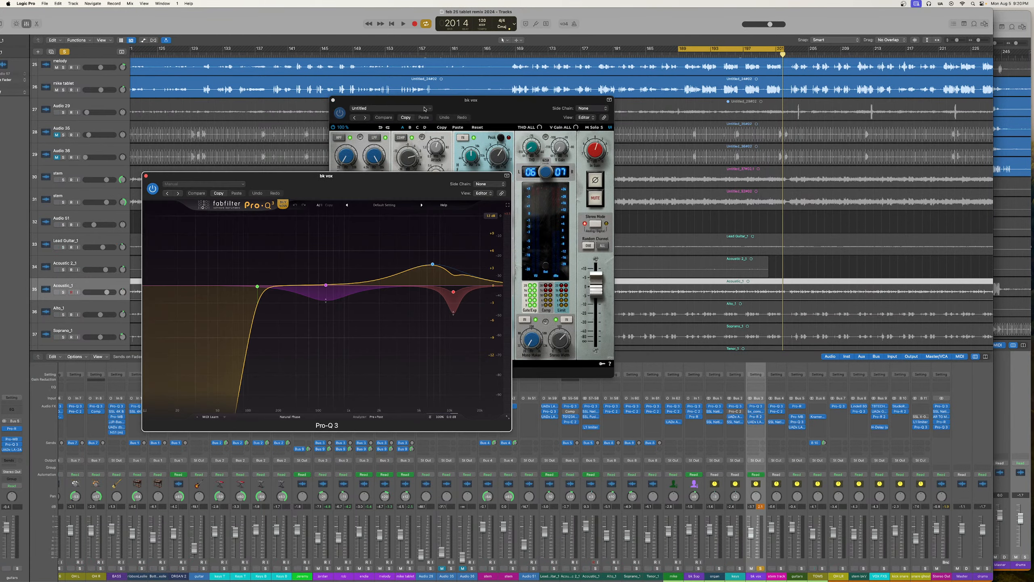
Spread out the bk vox plug-in windows, continue evaluating Pro-R 2, and play the looped section of the remix
left_click_drag(452, 107, 821, 202)
left_click_drag(497, 113, 629, 312)
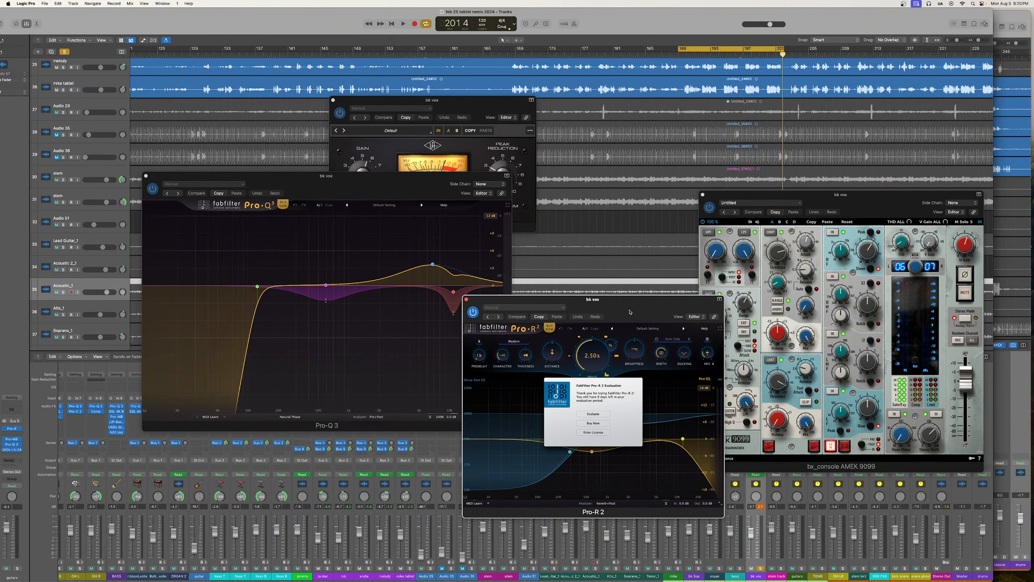
left_click(606, 414)
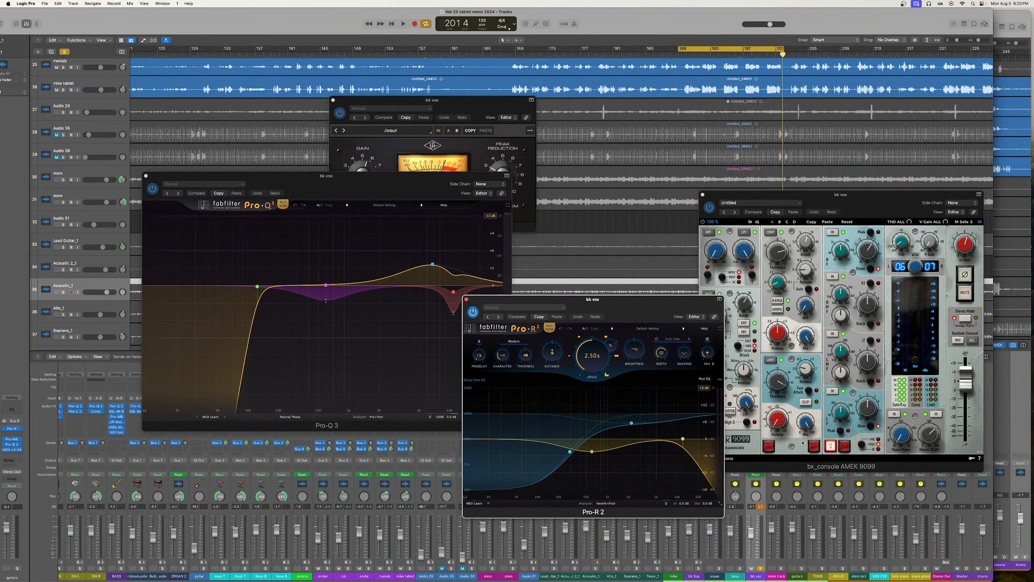
left_click(774, 552)
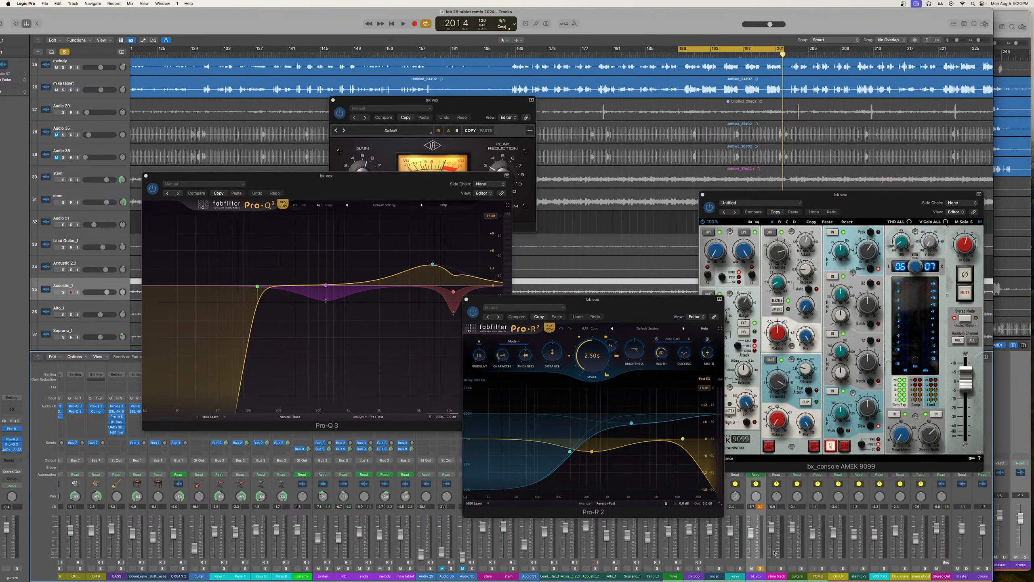
key("space")
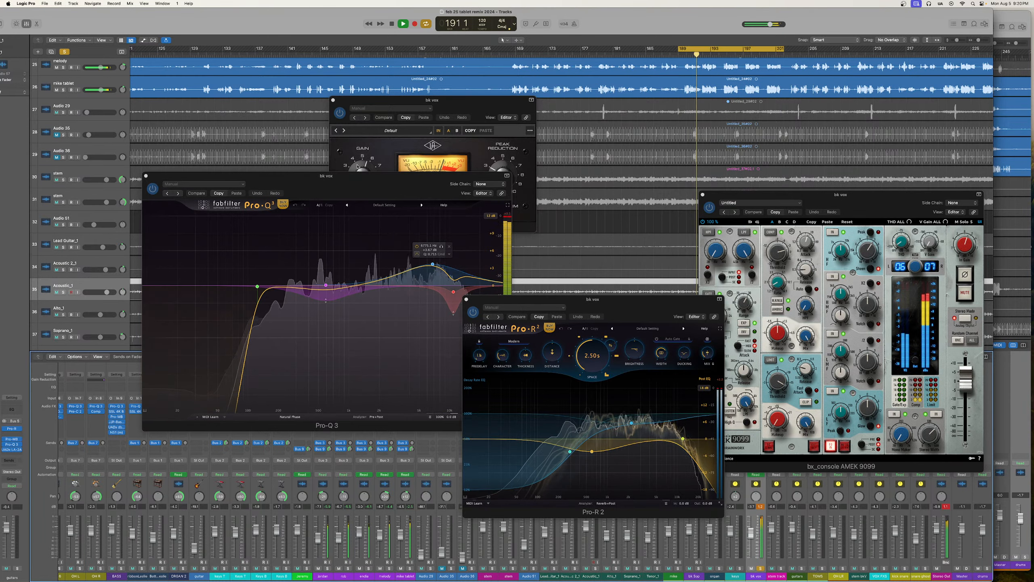
Bypass the LA-3A, Pro-Q 3, bx_console and Pro-R 2 on the remix's bk vox bus, and switch only Pro-R 2 back on
left_click(340, 113)
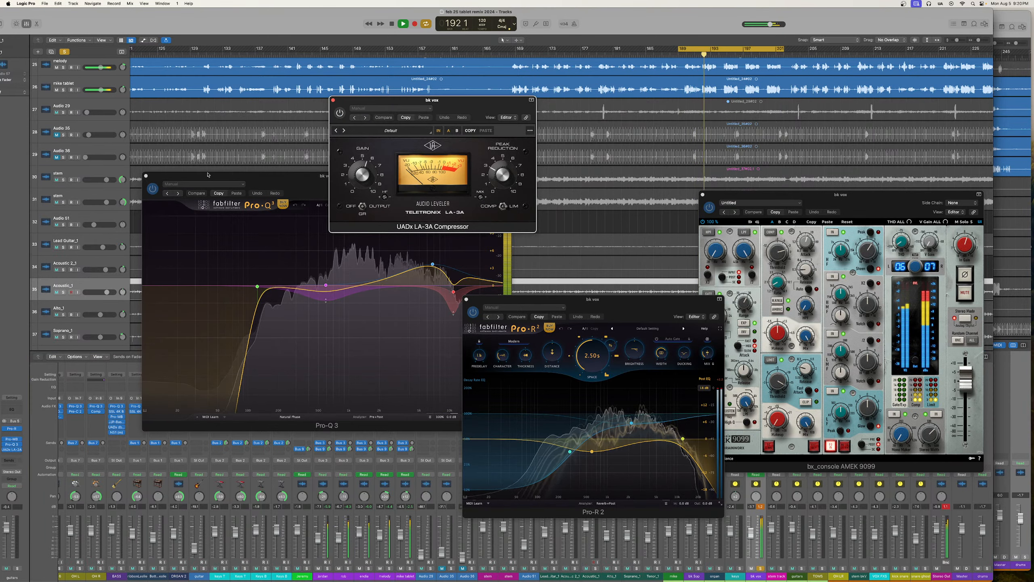
left_click(153, 189)
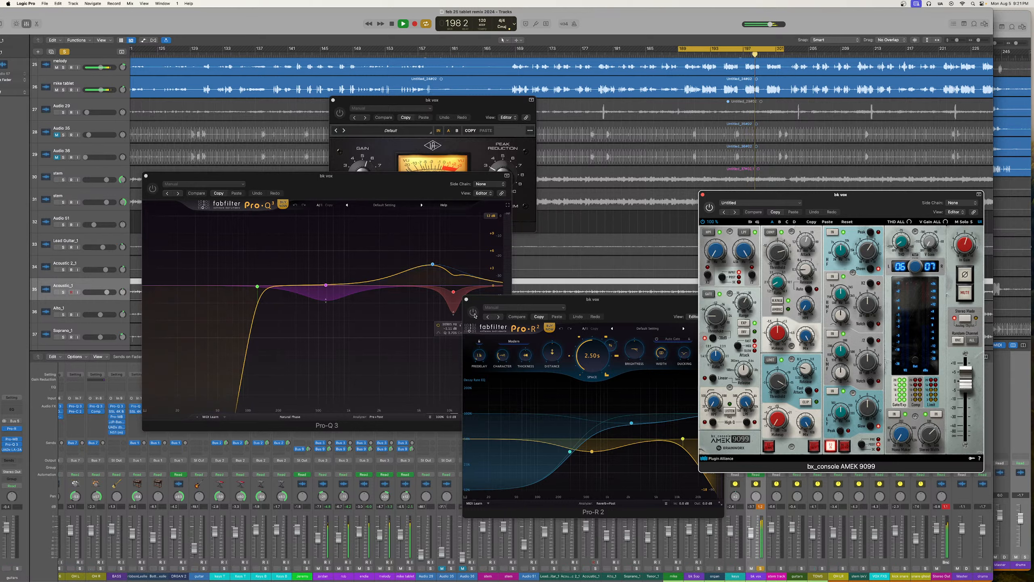
left_click(473, 312)
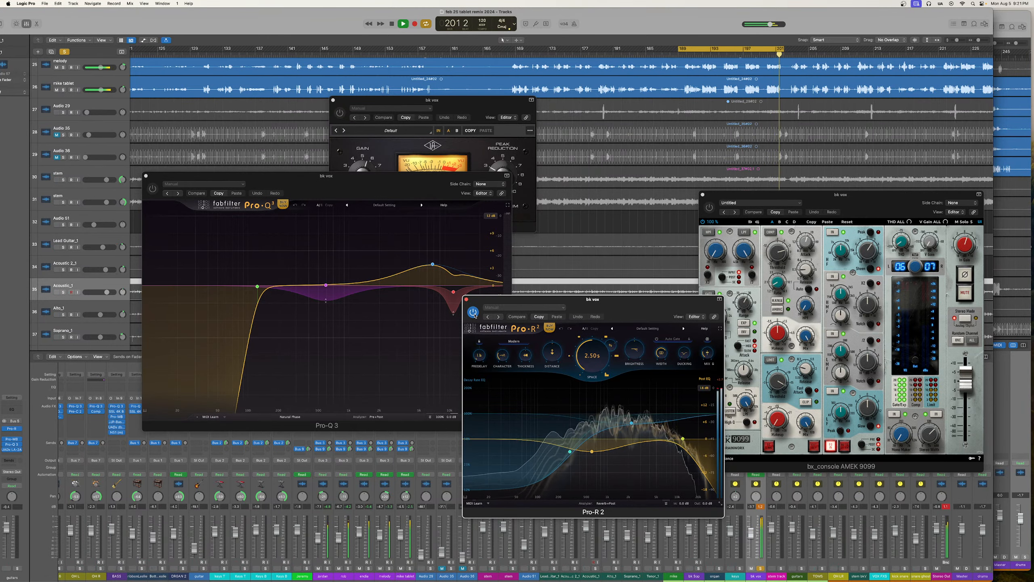
Re-enable the bk vox Pro-Q 3, LA-3A compressor and bx_console one at a time during playback to hear what each adds
left_click(153, 189)
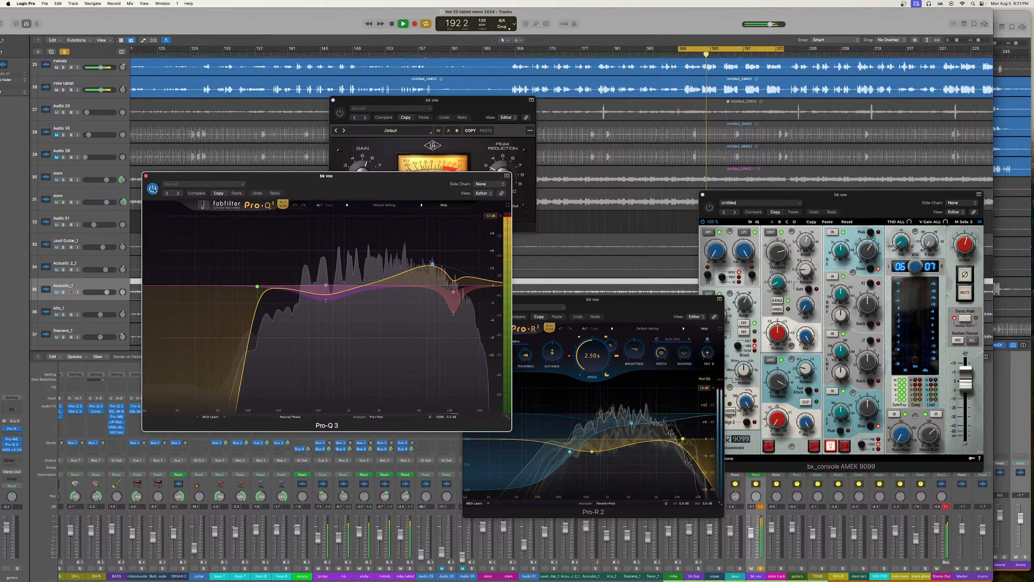
left_click(406, 104)
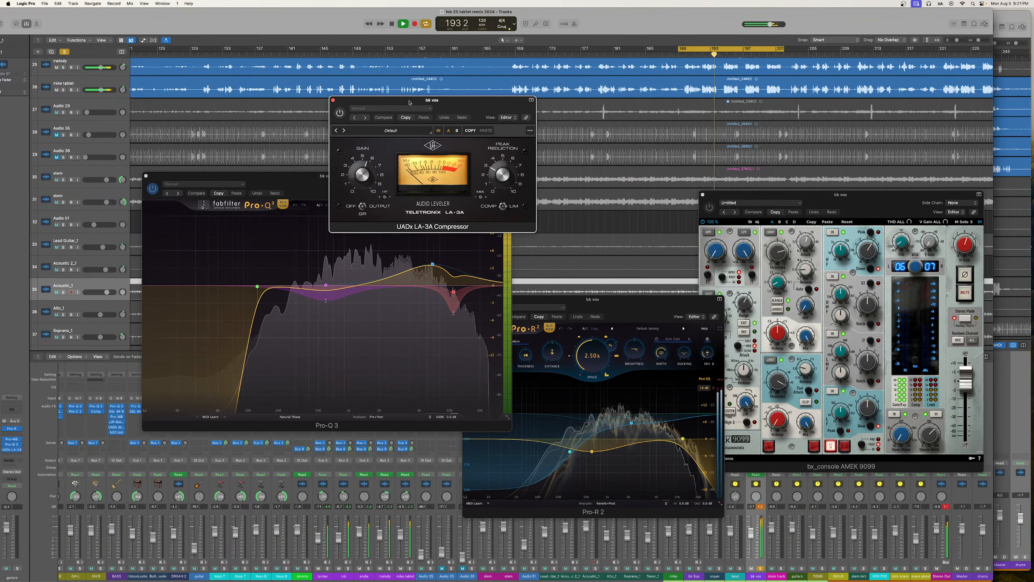
left_click_drag(405, 103, 360, 61)
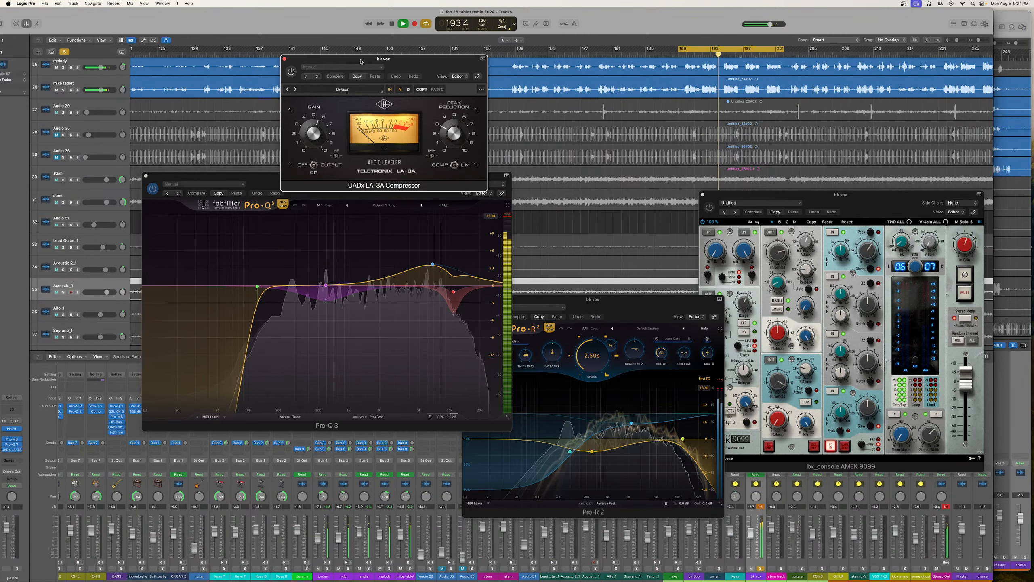
left_click(293, 74)
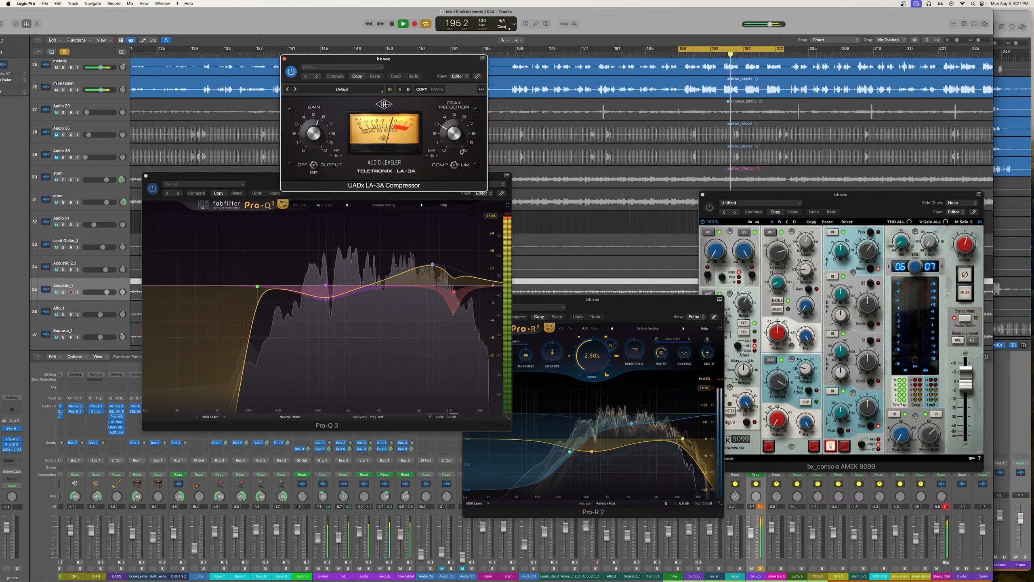
left_click(709, 207)
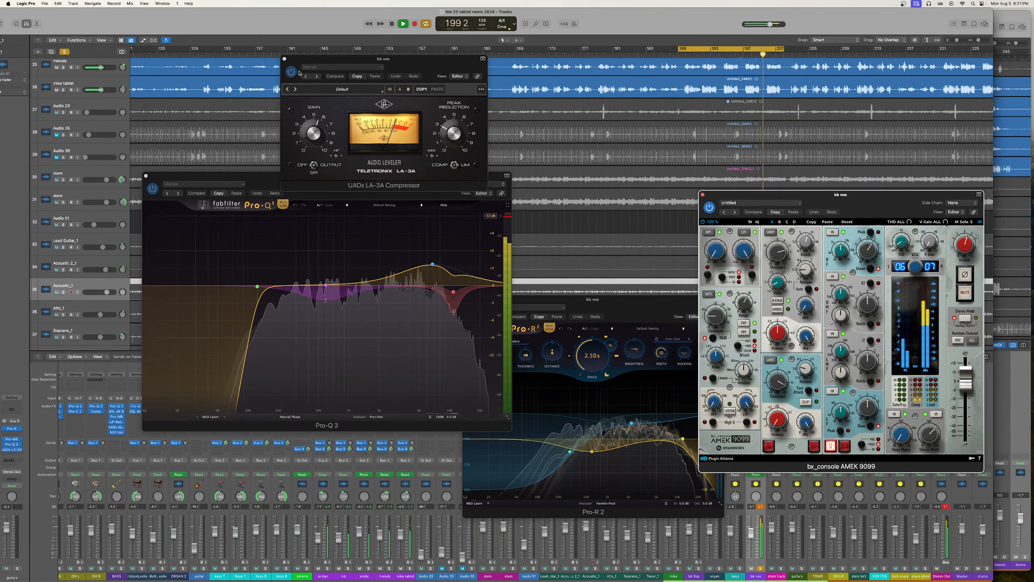
left_click(295, 74)
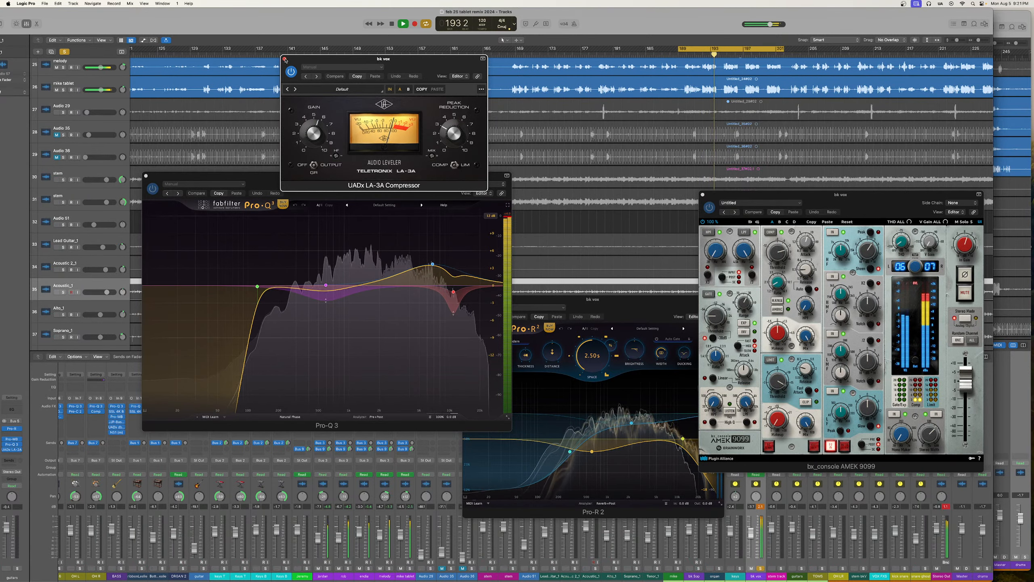
Close the LA-3A, Pro-Q 3 and Pro-R 2 windows, compare the bx_console bypassed and active, and close it too
left_click(284, 59)
left_click(146, 176)
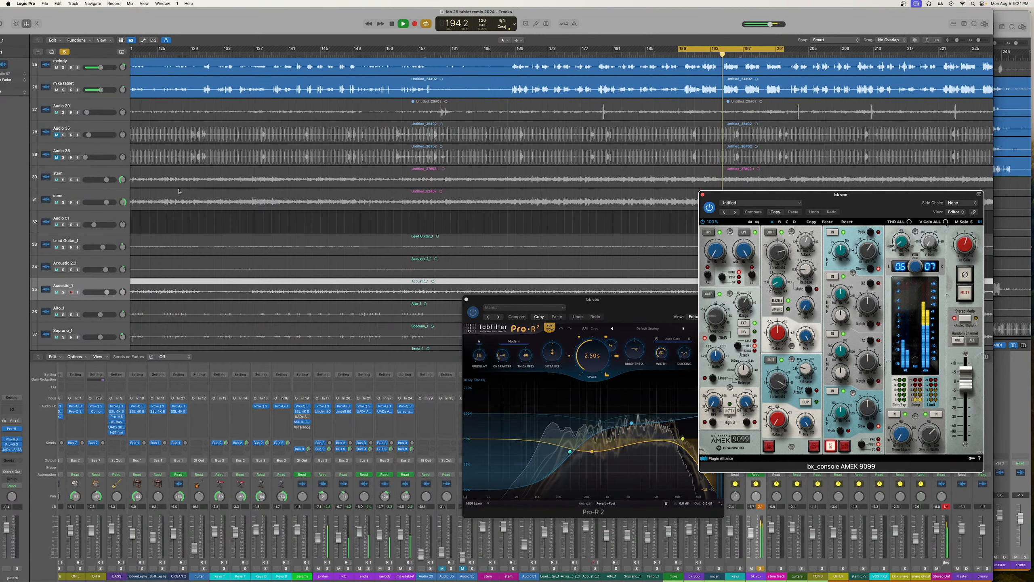
left_click(466, 300)
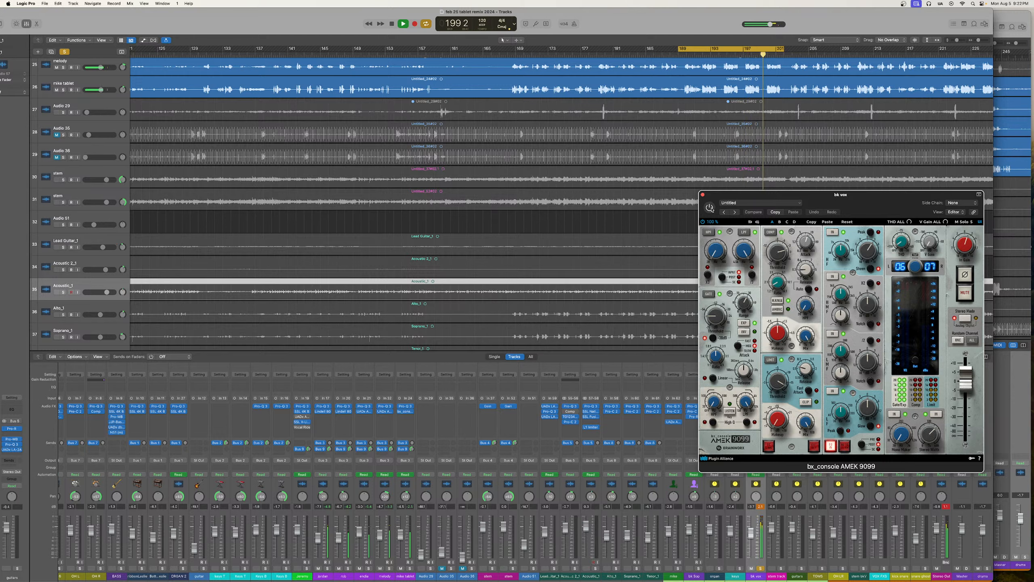
left_click(710, 207)
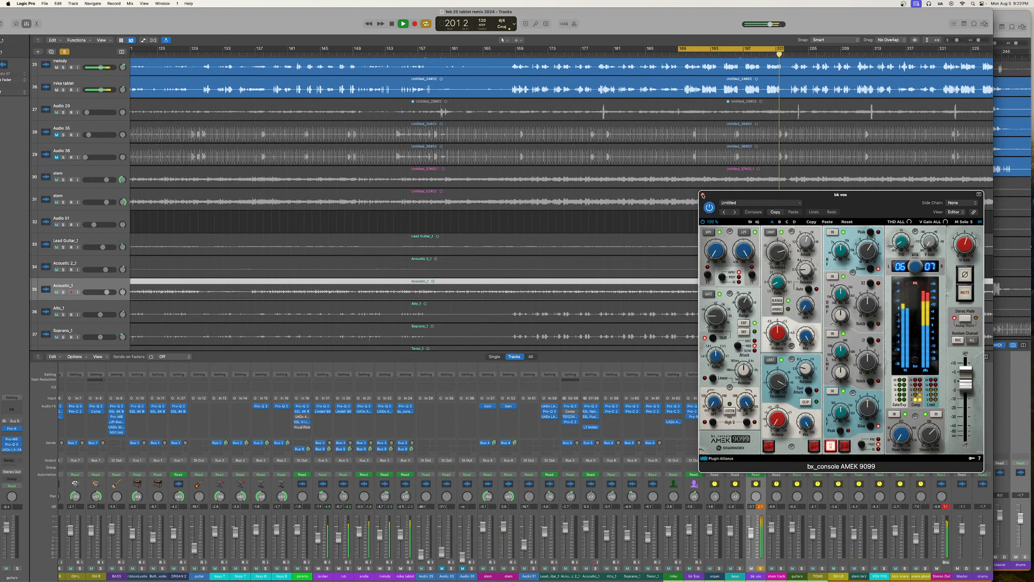
left_click(703, 195)
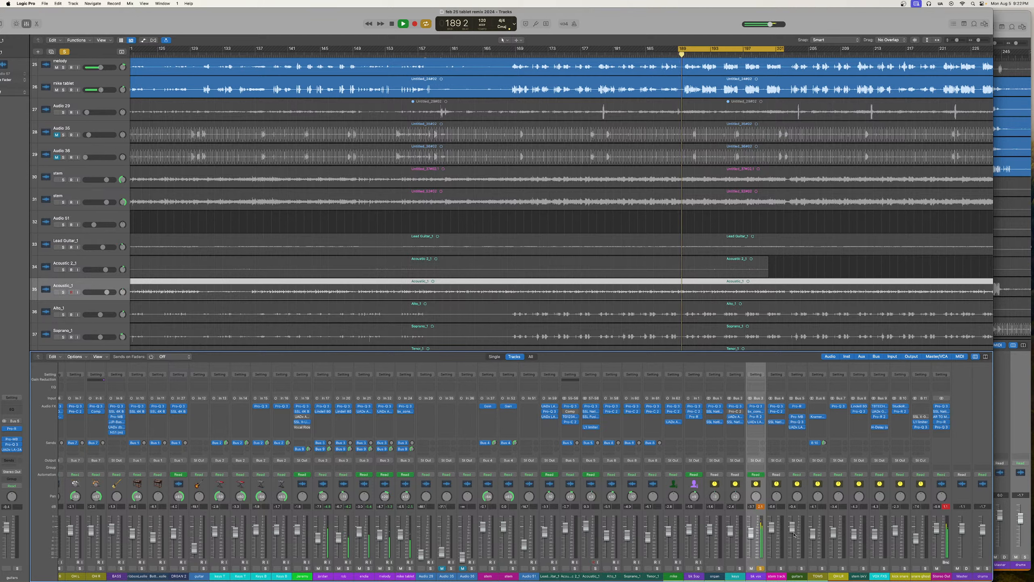
Solo the vocal effects bus (Bus 9) together with bk vox and toggle the bk vox solo to hear the effects with and without it
left_click(886, 571)
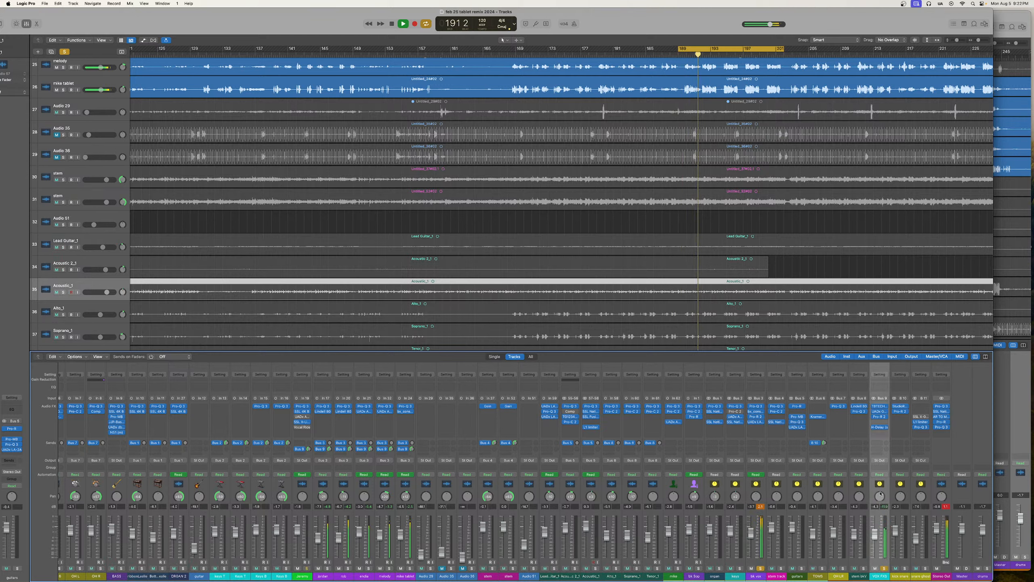
left_click(760, 569)
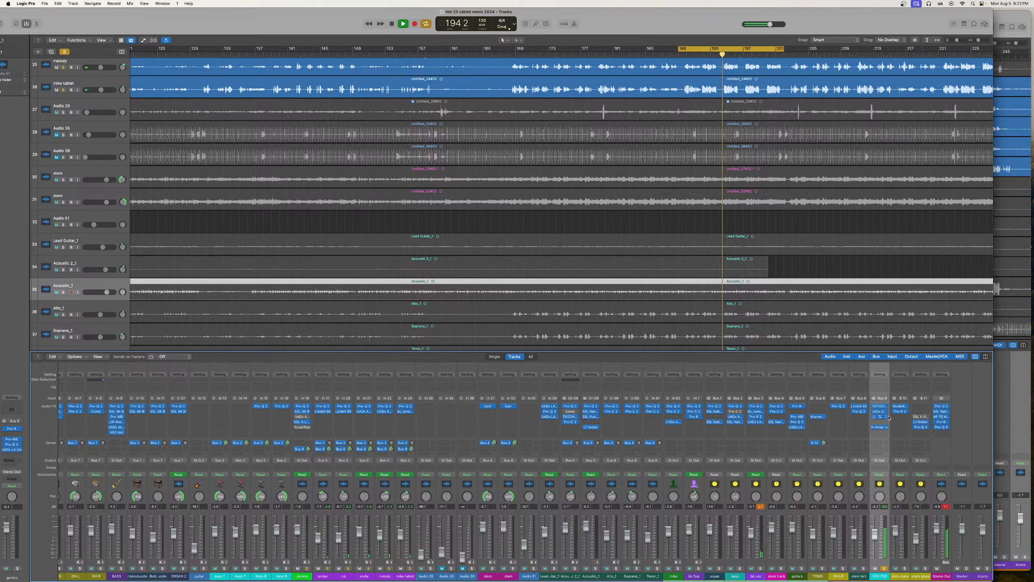
left_click(760, 568)
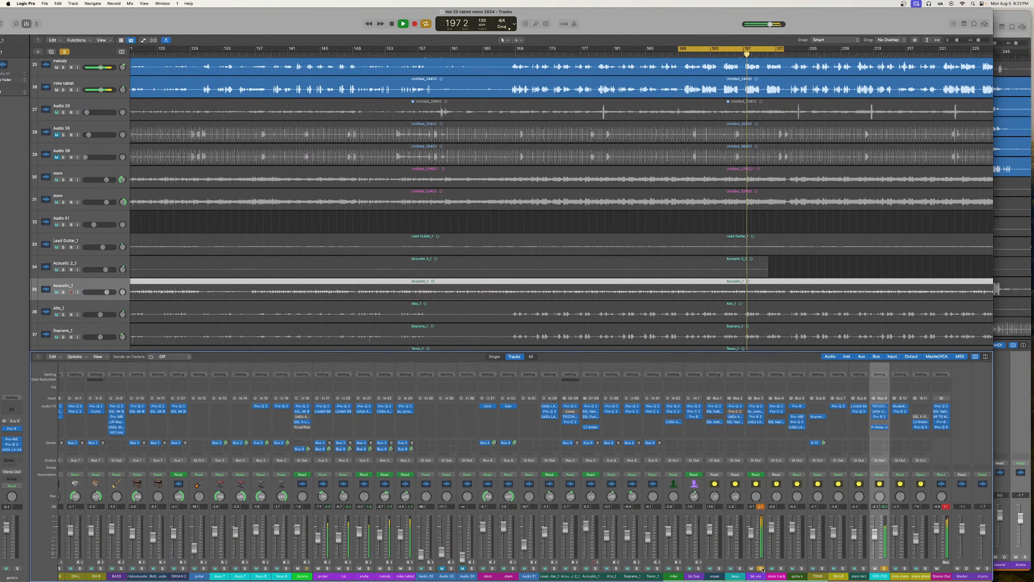
scroll(762, 569, "left", 1)
scroll(768, 569, "right", 1)
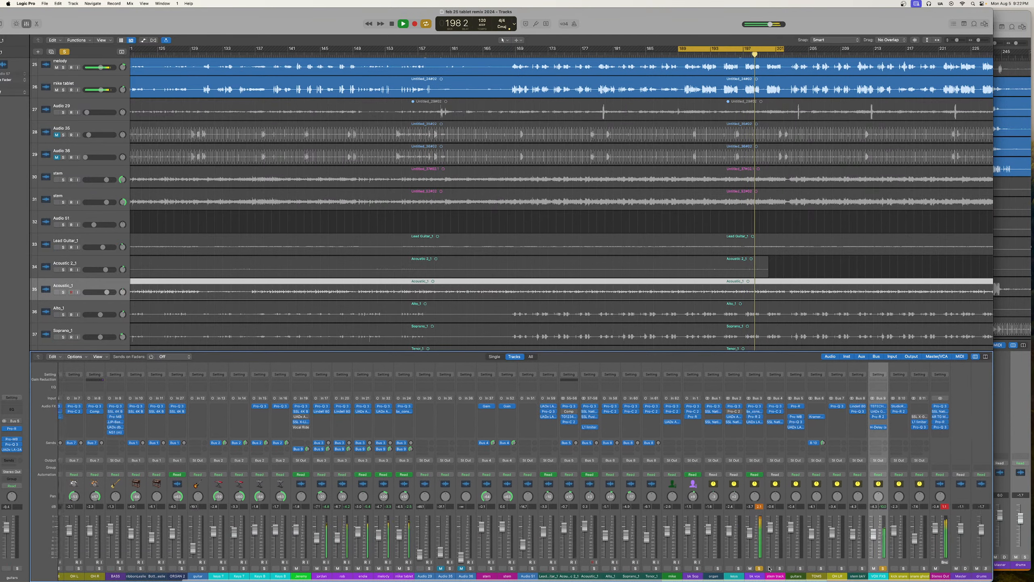
scroll(769, 569, "left", 1)
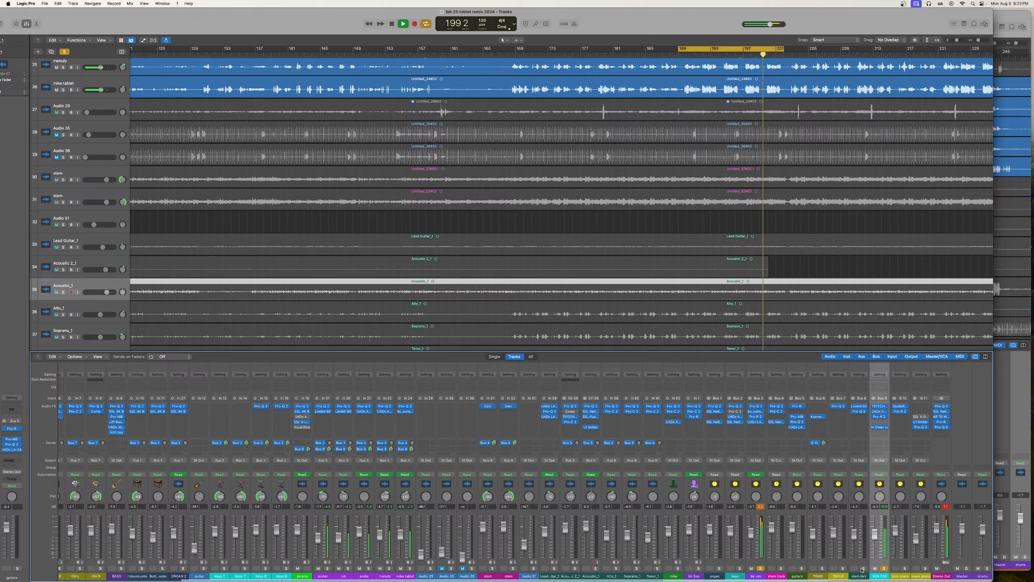
Solo only the stem bkV bus, open its Lindell 80 Channel and Pro-Q 3, and arrange the two plug-in windows side by side
left_click(863, 569)
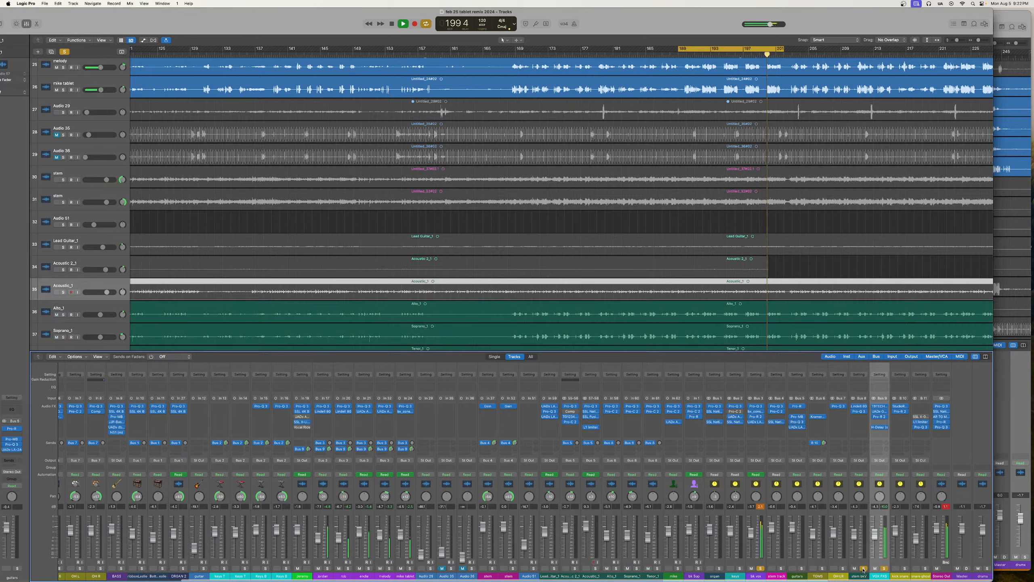
left_click(884, 568)
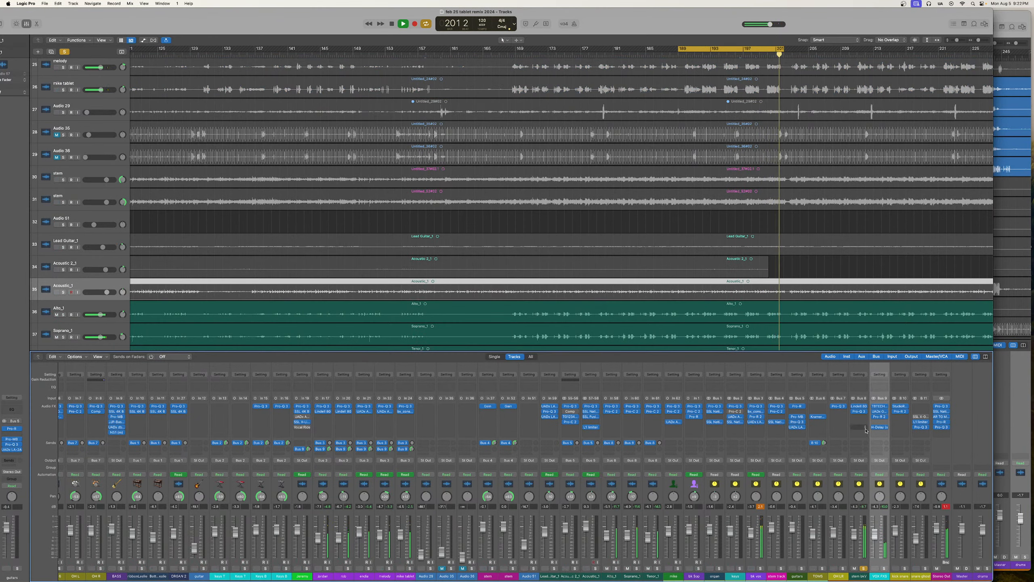
left_click(860, 406)
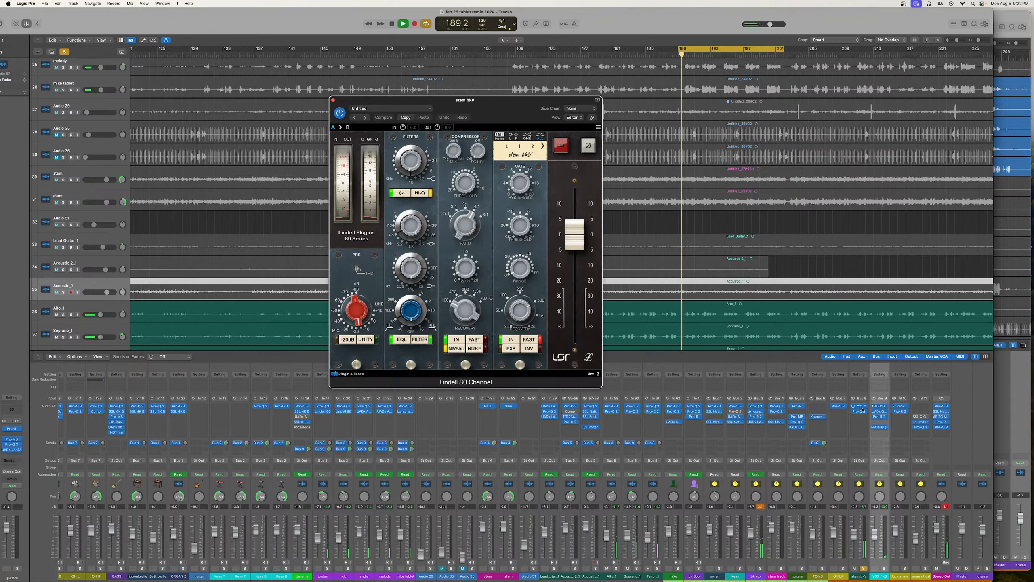
left_click(859, 411)
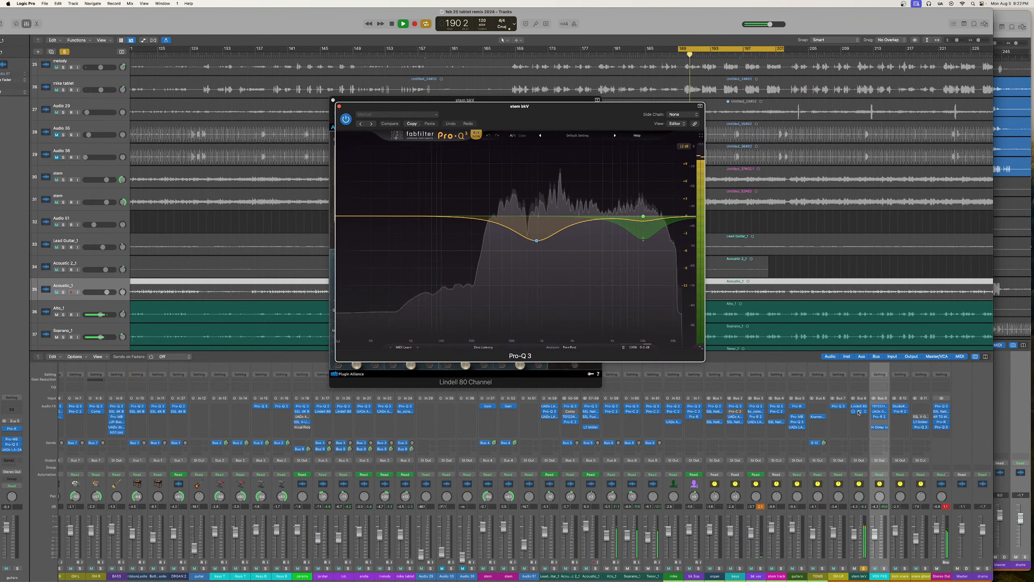
left_click_drag(380, 109, 592, 133)
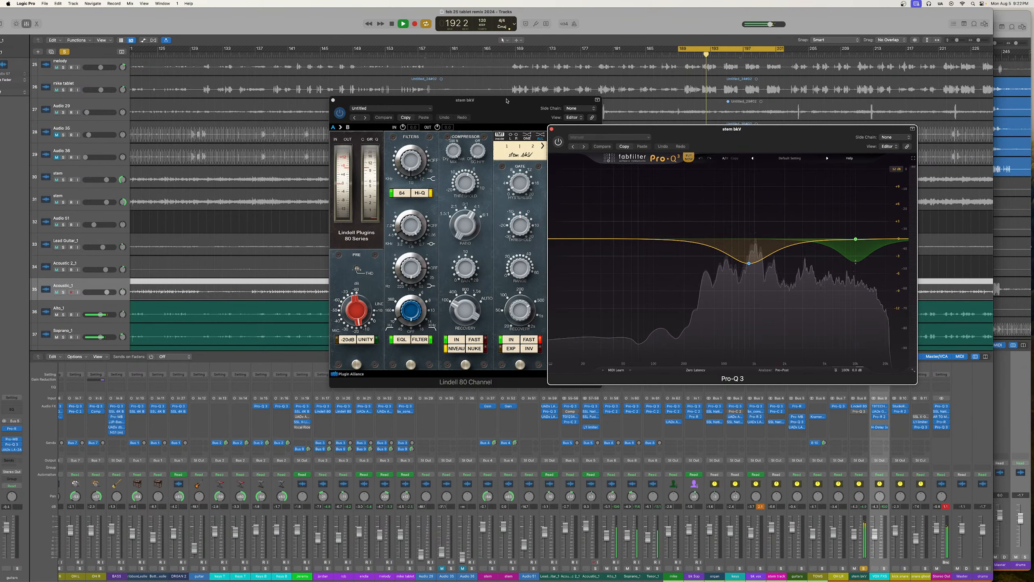
left_click_drag(507, 101, 317, 119)
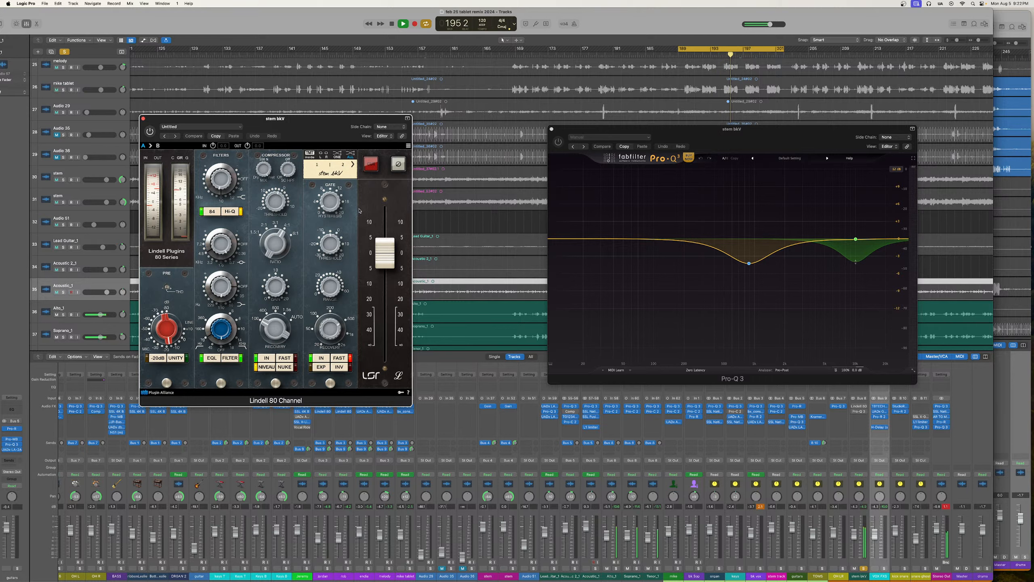
Bypass the Alto, Soprano and Tenor plug-ins together, then re-enable the stem bkV Lindell 80 and Pro-Q 3 before restoring the track plug-ins
left_click(617, 528)
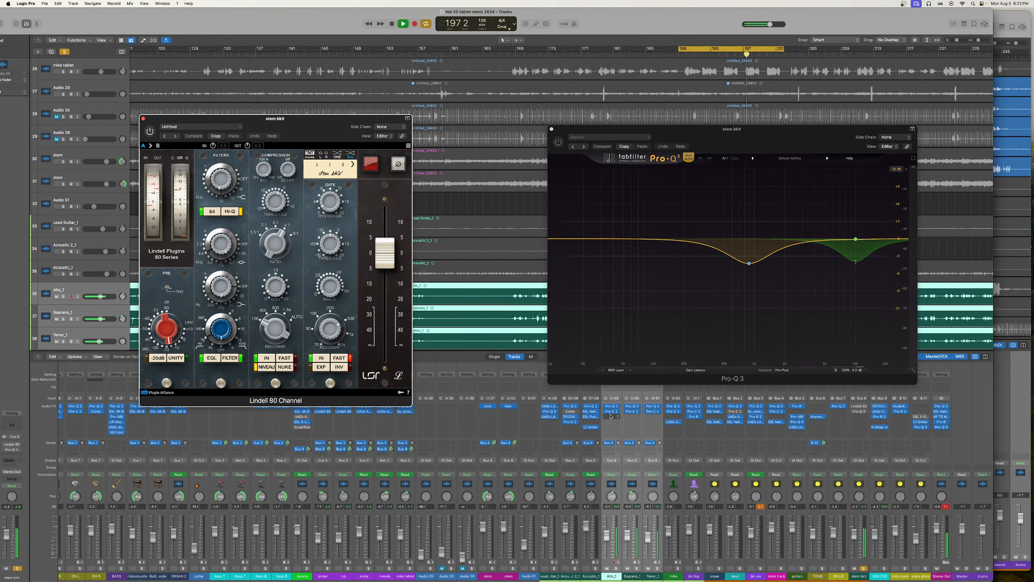
left_click(606, 406)
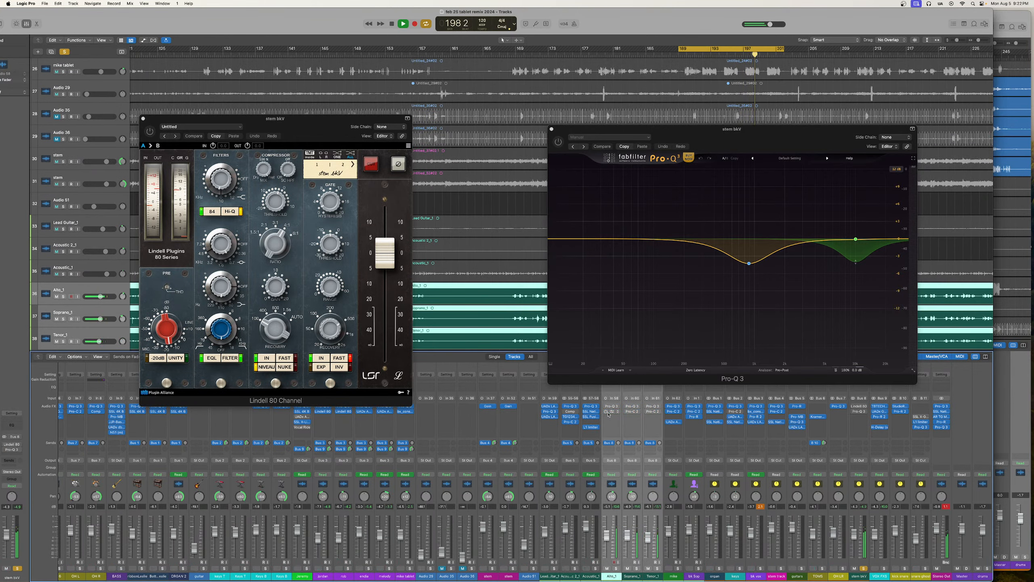
left_click(149, 132)
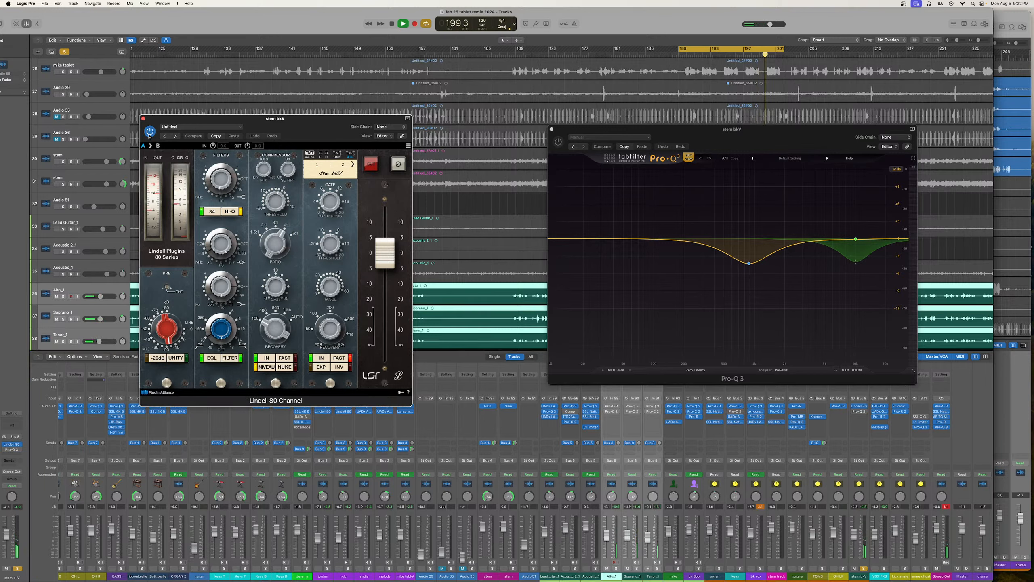
left_click(558, 143)
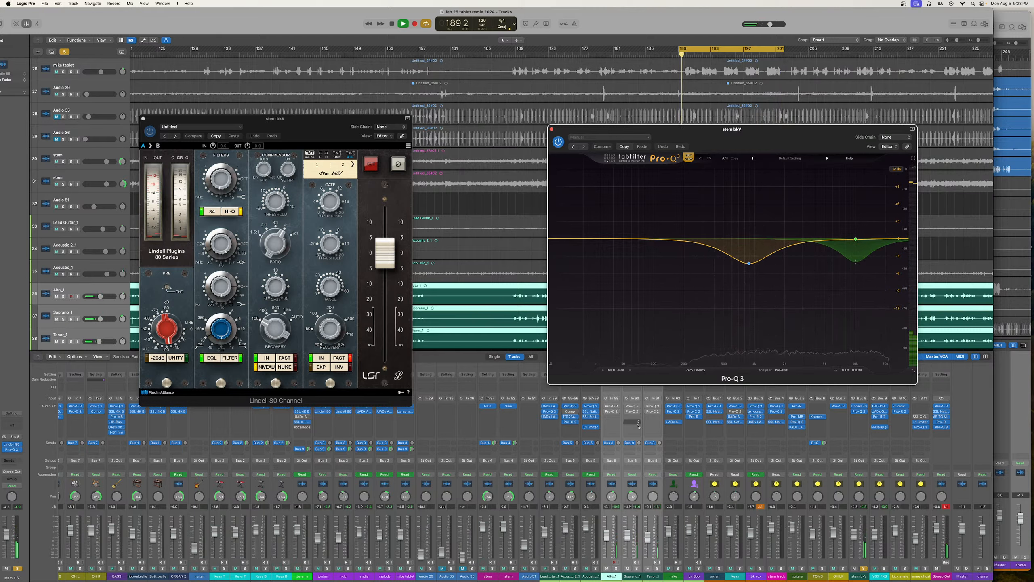
left_click(605, 407)
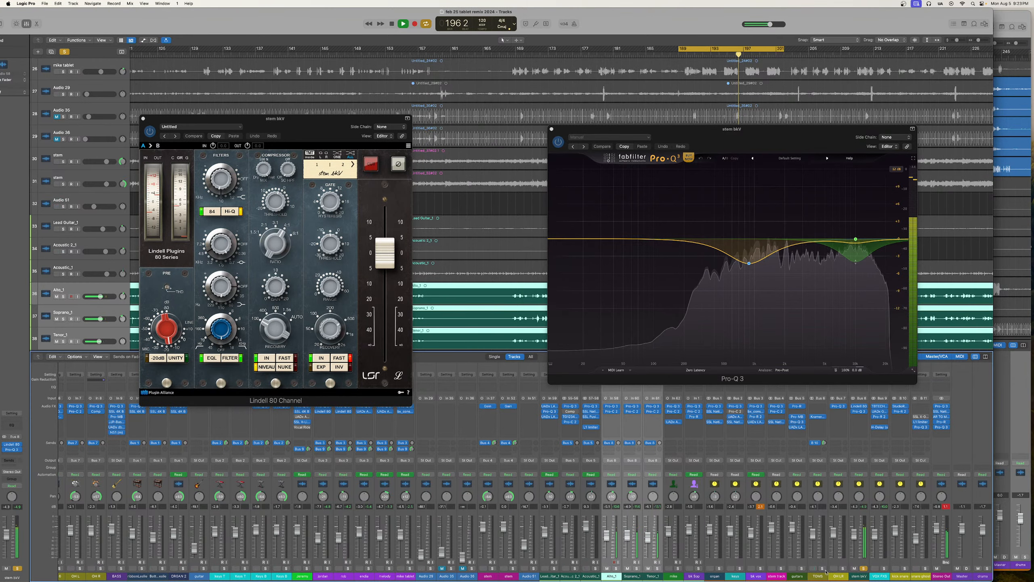
Solo the vocal effects and bk vox buses alongside stem bkV, and close the Lindell 80 Channel and Pro-Q 3 windows
left_click(884, 568)
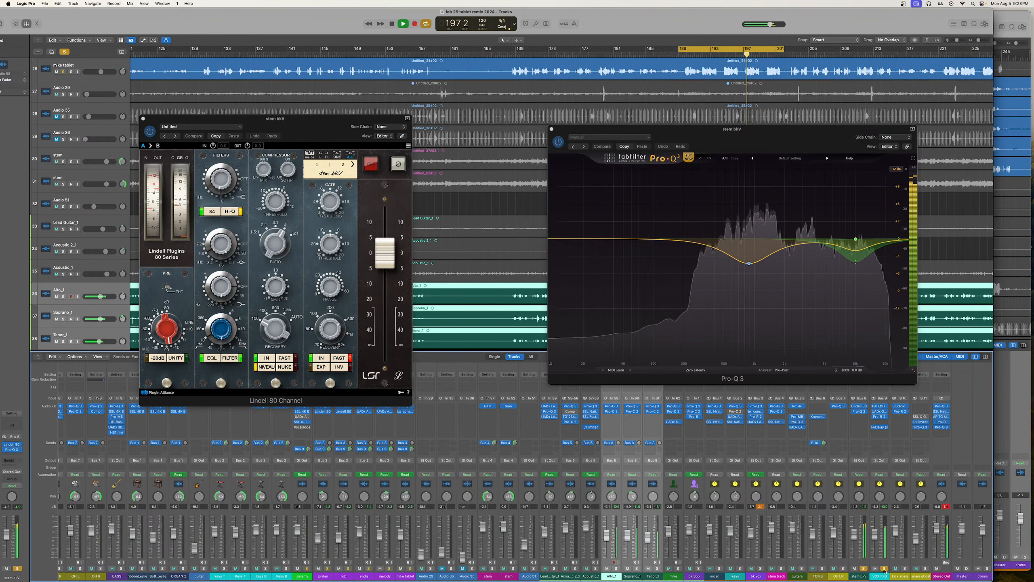
left_click(761, 568)
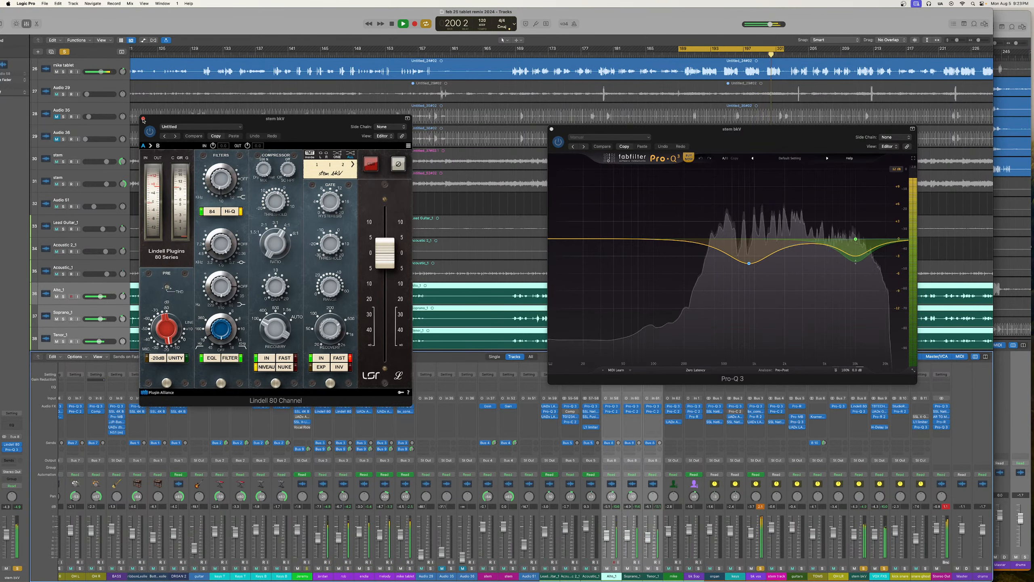
left_click(143, 117)
left_click(551, 129)
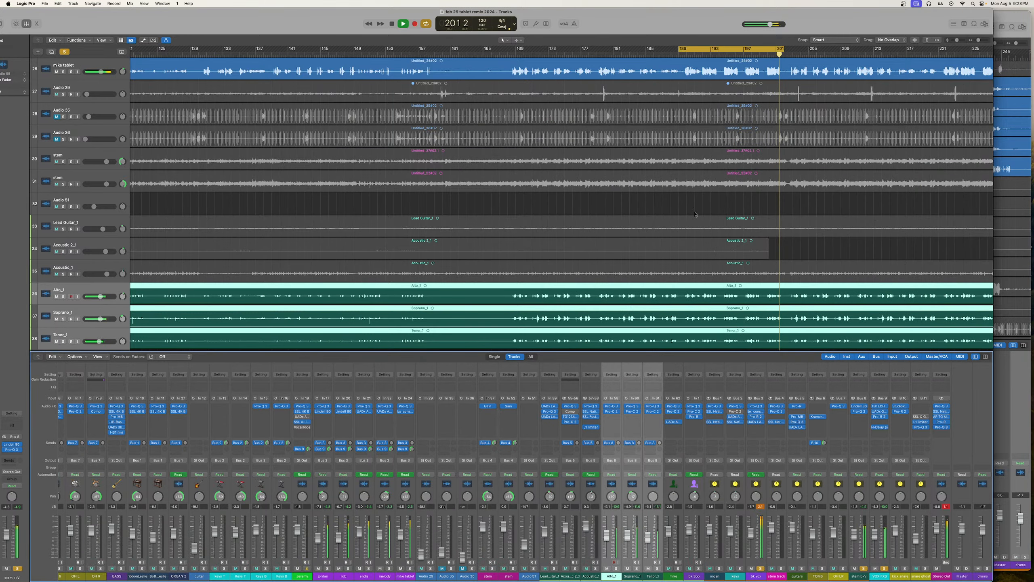
Move and resize the cycle range to cover about bars 202 to 233, and play the new loop from its start
left_click_drag(755, 52, 978, 49)
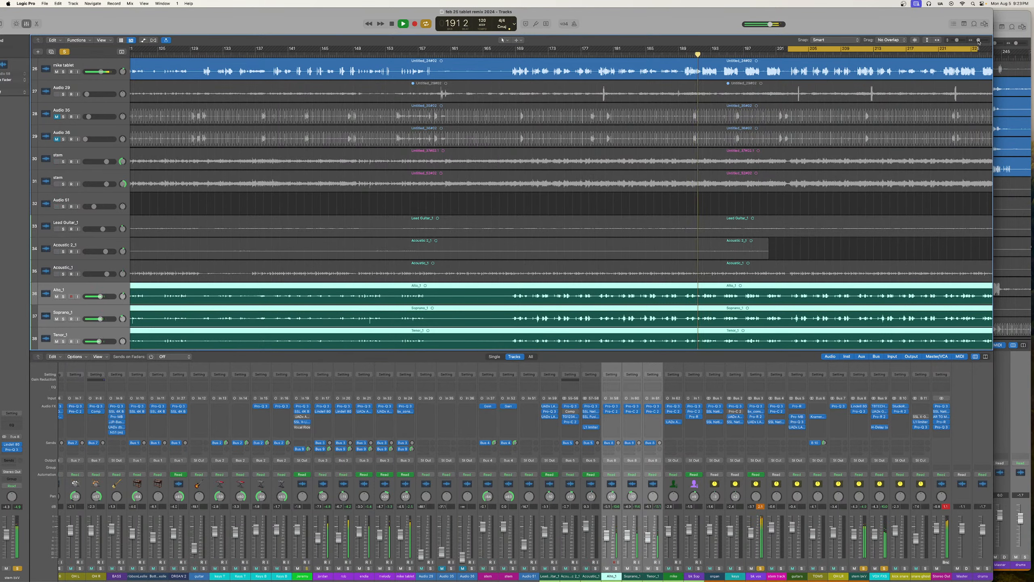
key("super+Left")
key("super+Left")
left_click_drag(869, 48, 908, 50)
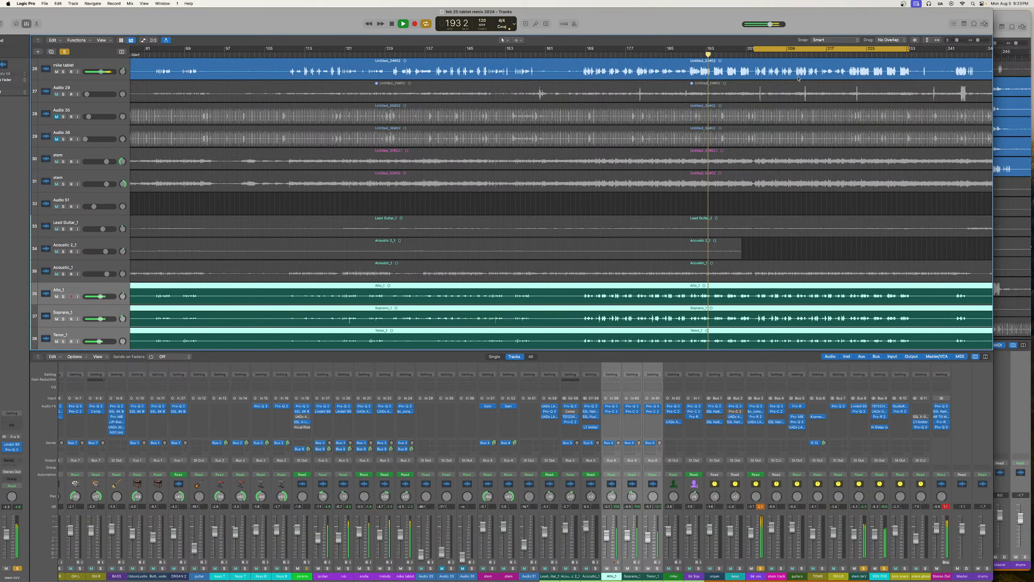
key("space")
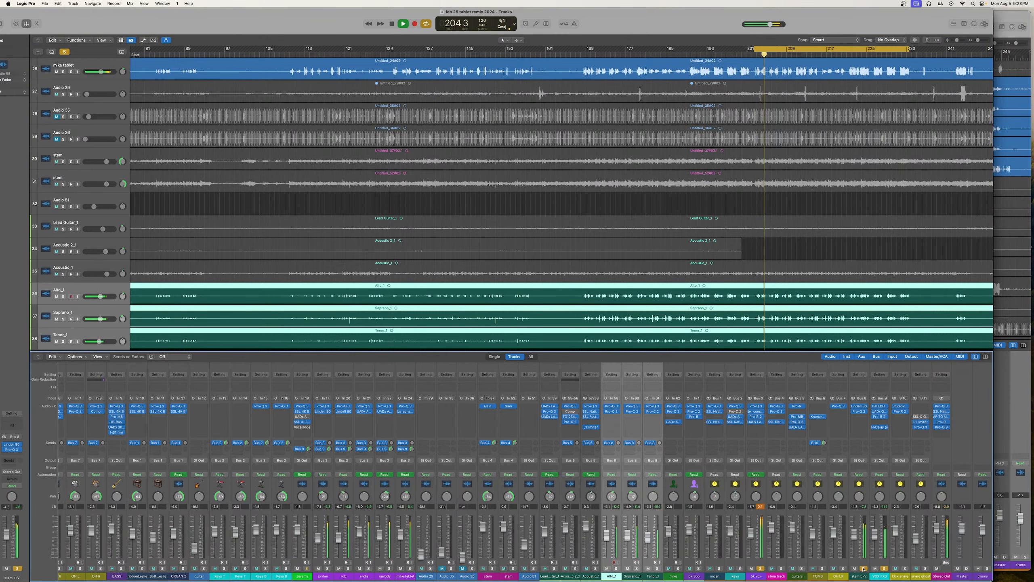
Toggle the stem bkV, vocal effects and bk vox solos during playback to compare combinations, leaving only bk vox soloed
left_click(782, 568)
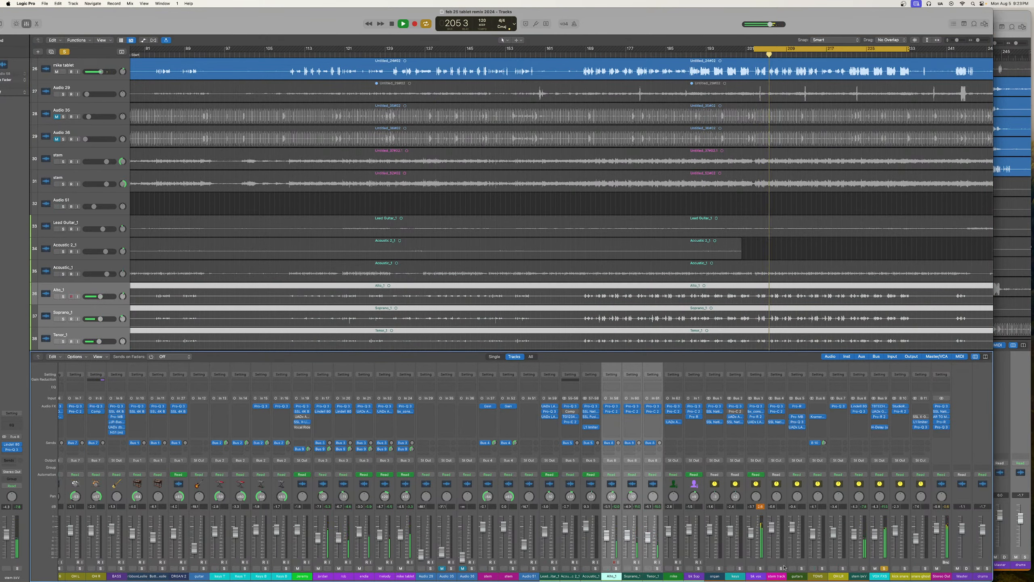
left_click(883, 568)
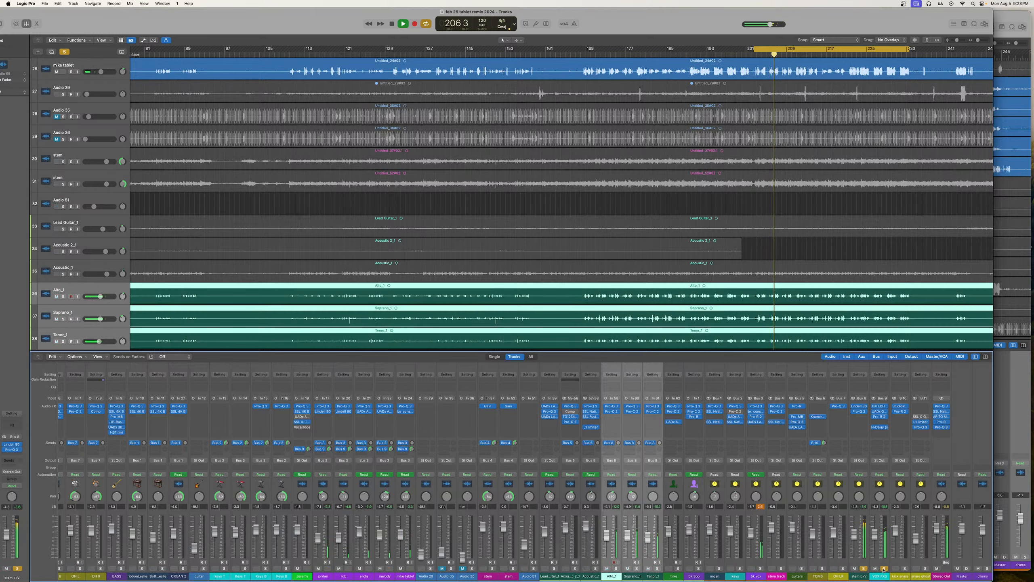
left_click(883, 569)
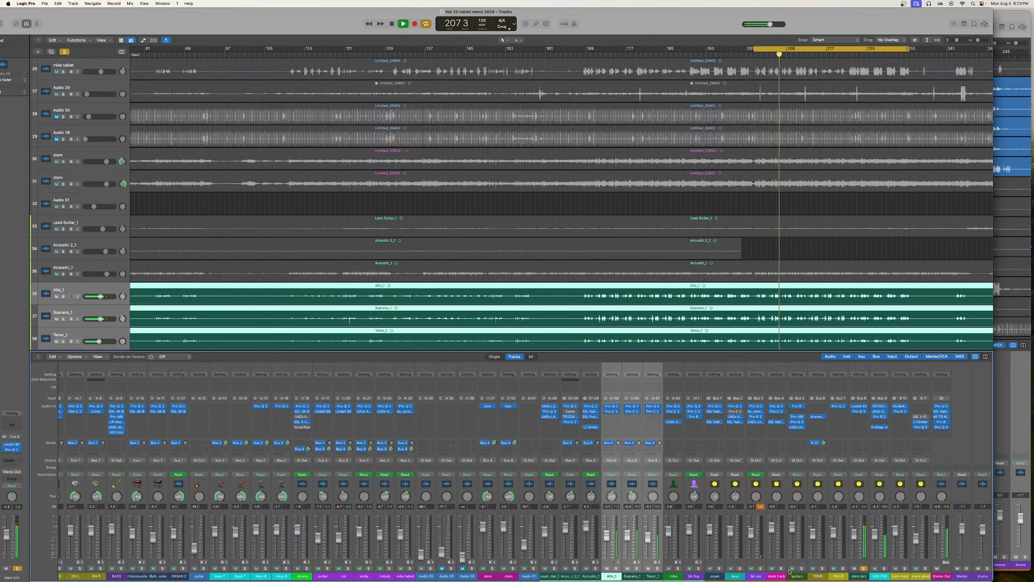
left_click(760, 569)
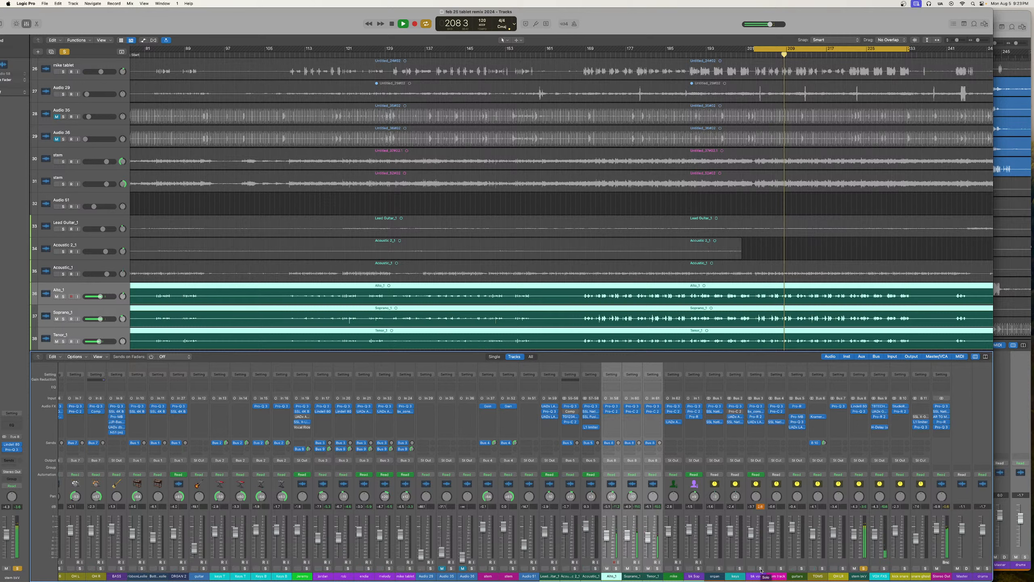
left_click(761, 568)
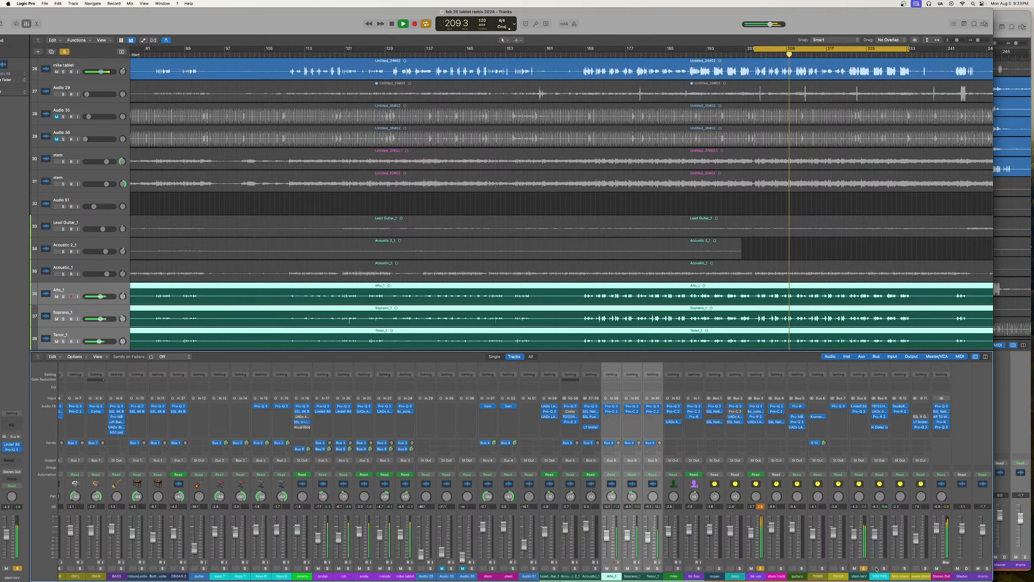
left_click(883, 569)
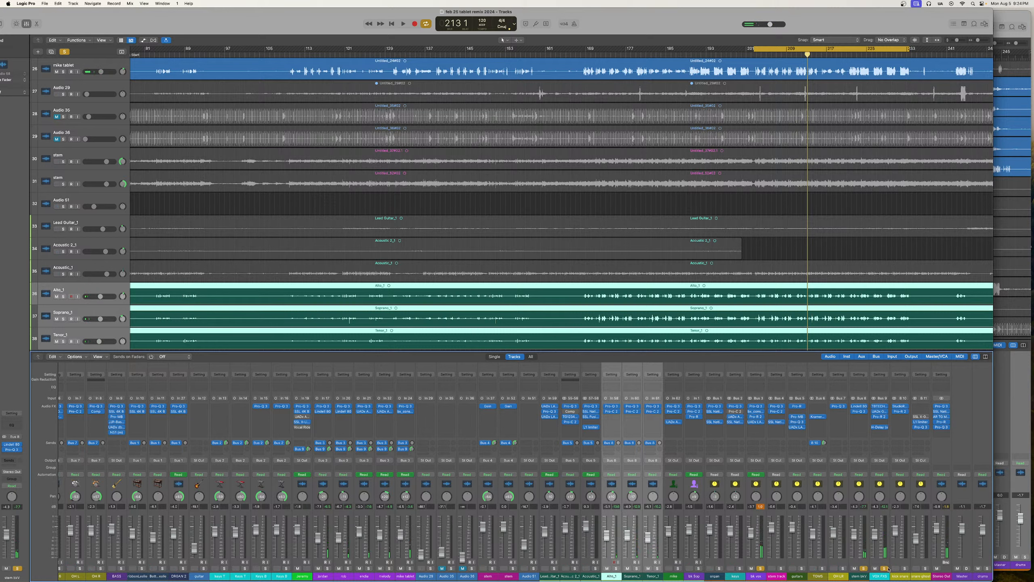
left_click(863, 569)
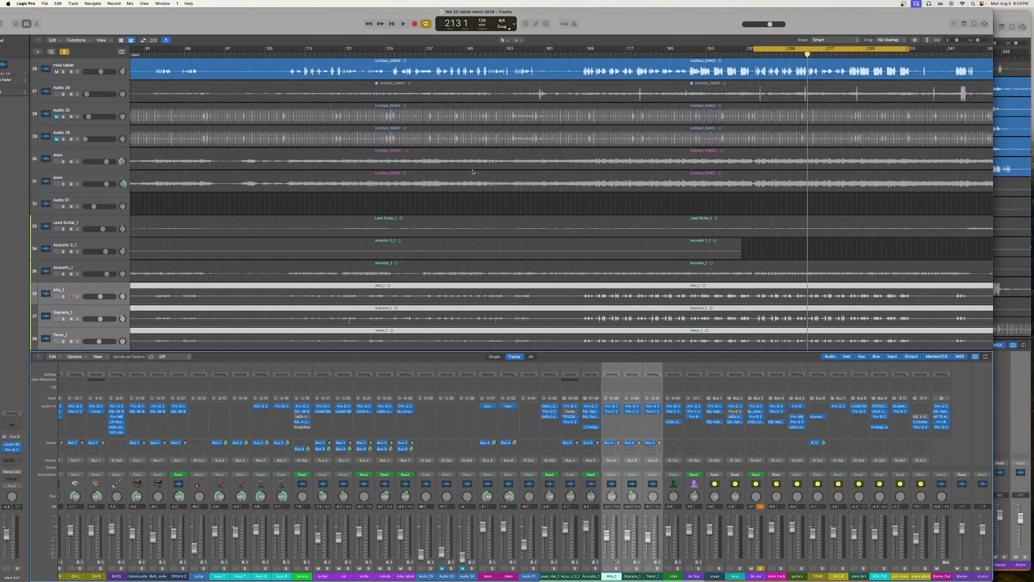
Play the loop with the five individual blue vocal channels selected together, and reset the bk vox bus's peak level reading
left_click(402, 24)
scroll(732, 542, "left", 4)
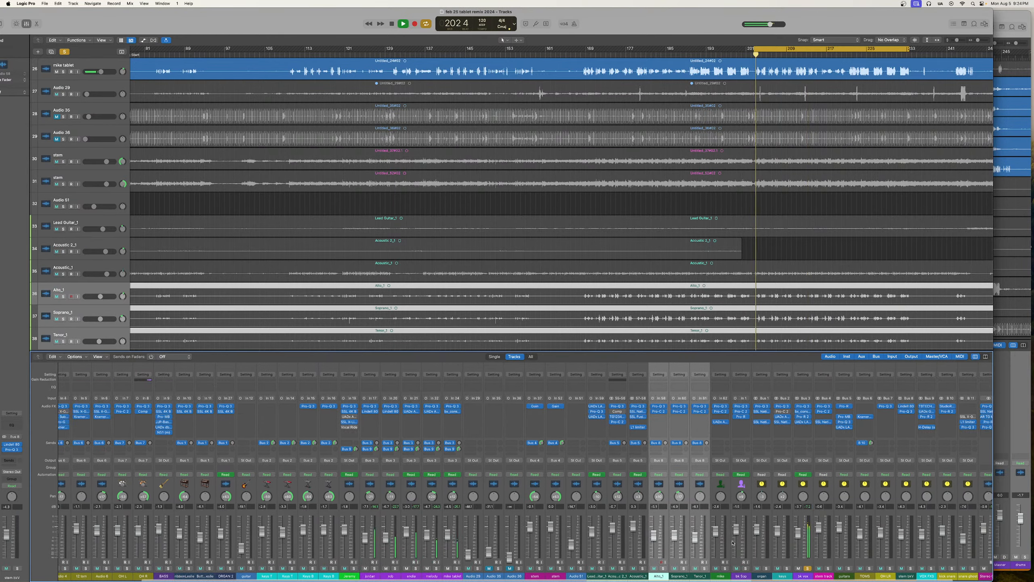
scroll(731, 542, "left", 4)
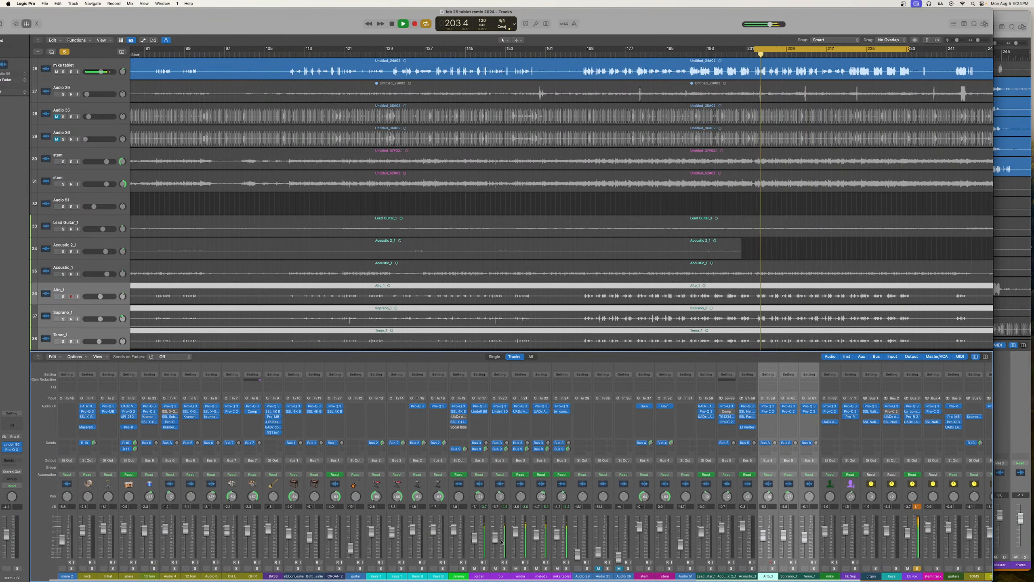
left_click_drag(484, 547, 564, 545)
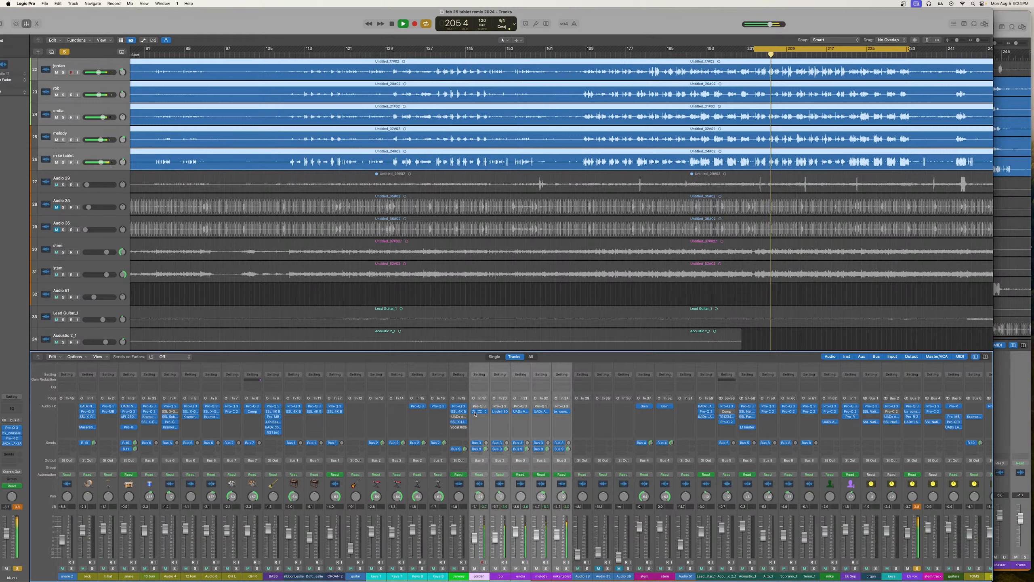
left_click(917, 507)
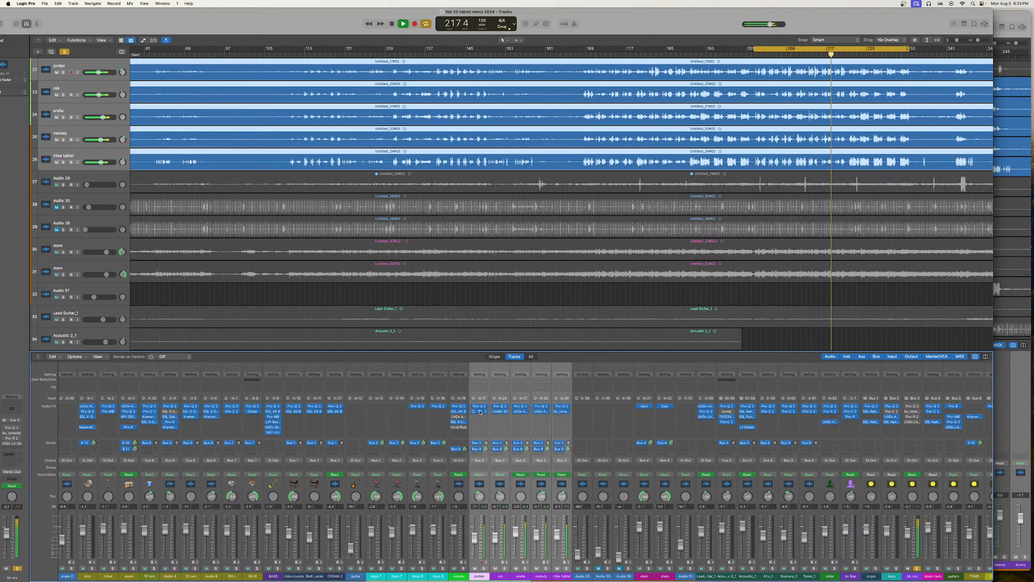
View the UADx API Vision Channel Strip settings on the third of the five selected vocal channels and close the plug-in window
left_click(522, 412)
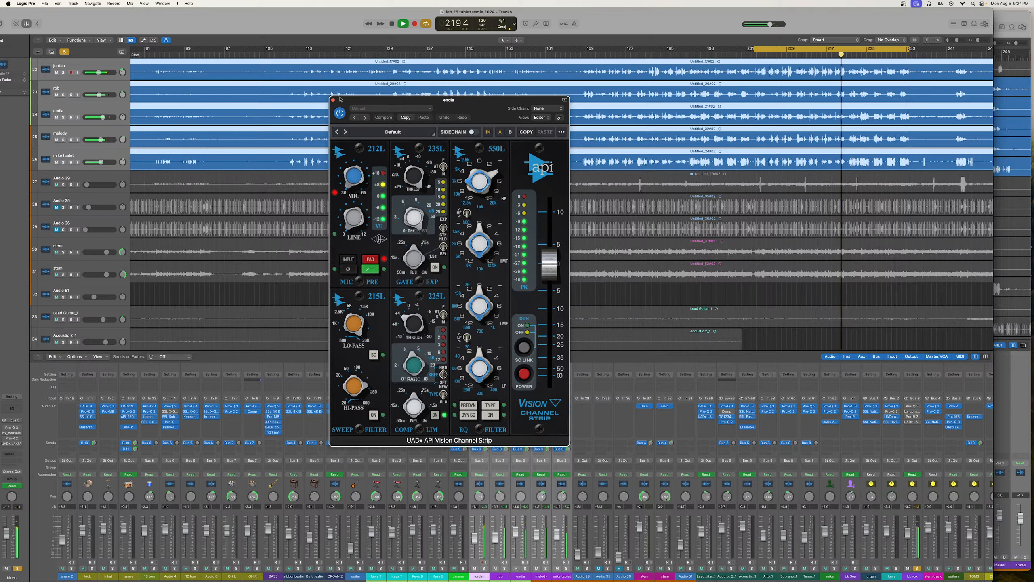
key("super+w")
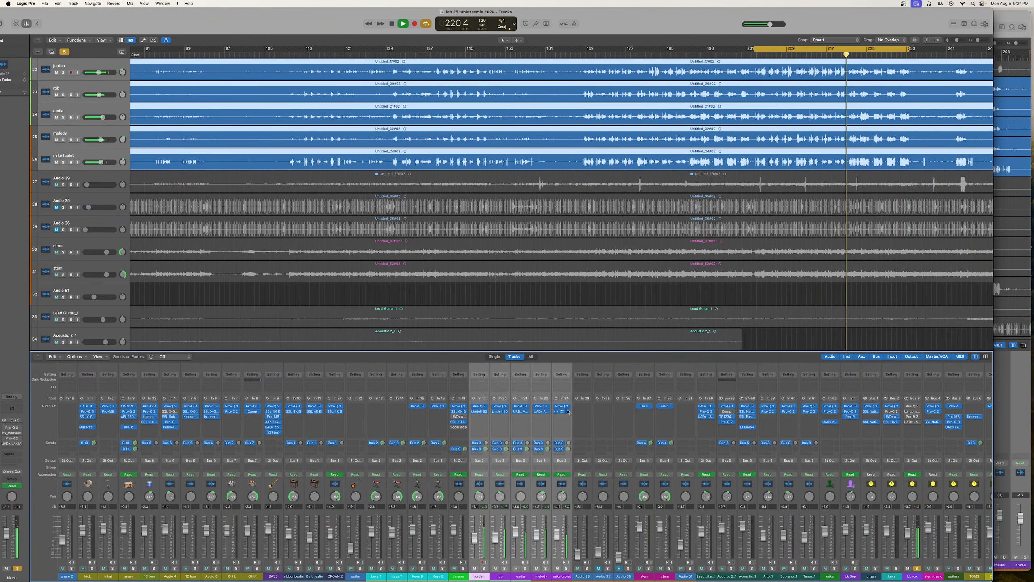
View the bx_console AMEK 9099 settings on the fifth selected vocal channel, close the plug-in, and stop playback
left_click(563, 412)
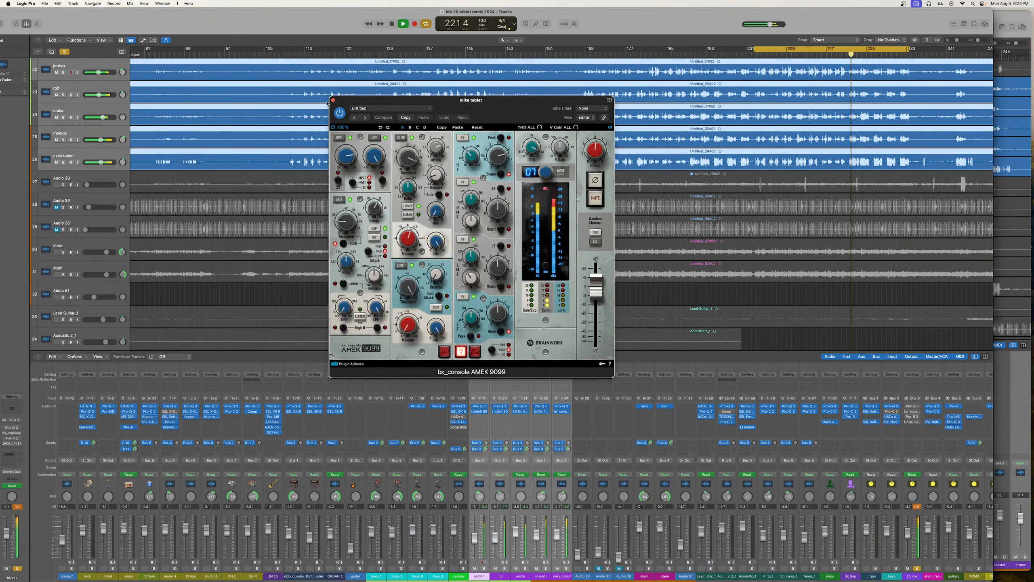
key("super+w")
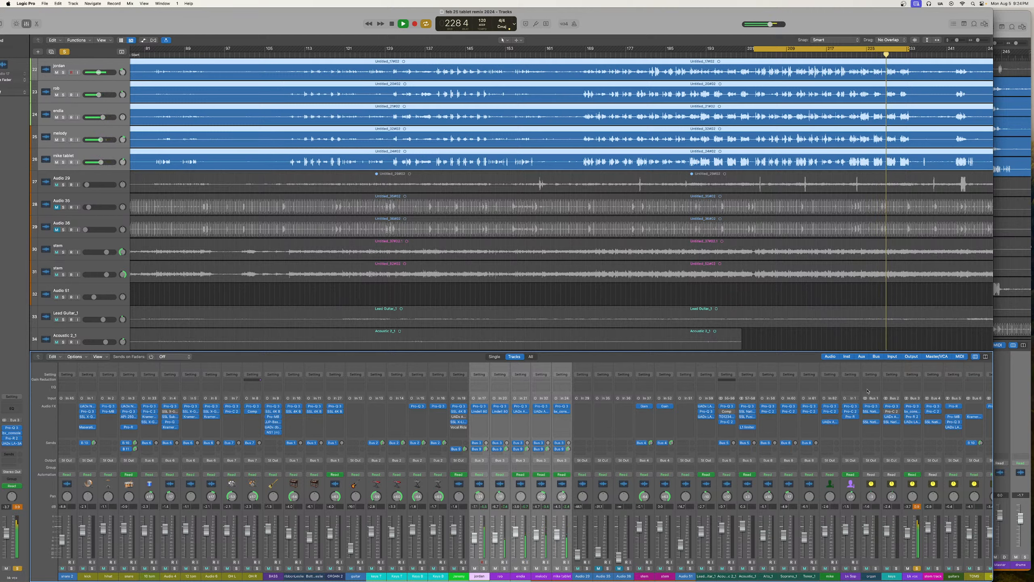
key("space")
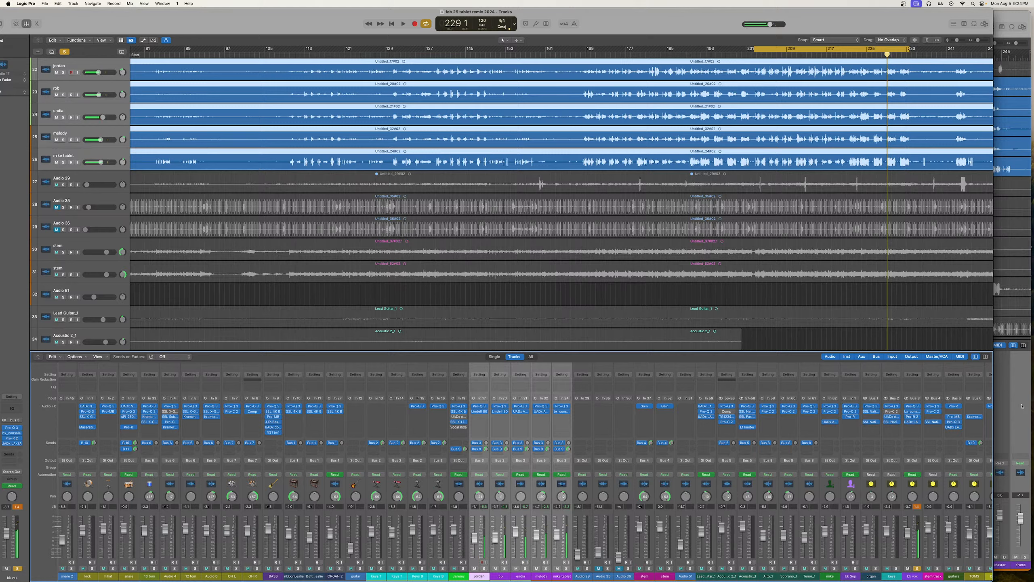
Switch to the original feb 20 tablet project, move the cycle range to about bars 221 to 233, and play it
key("super+grave")
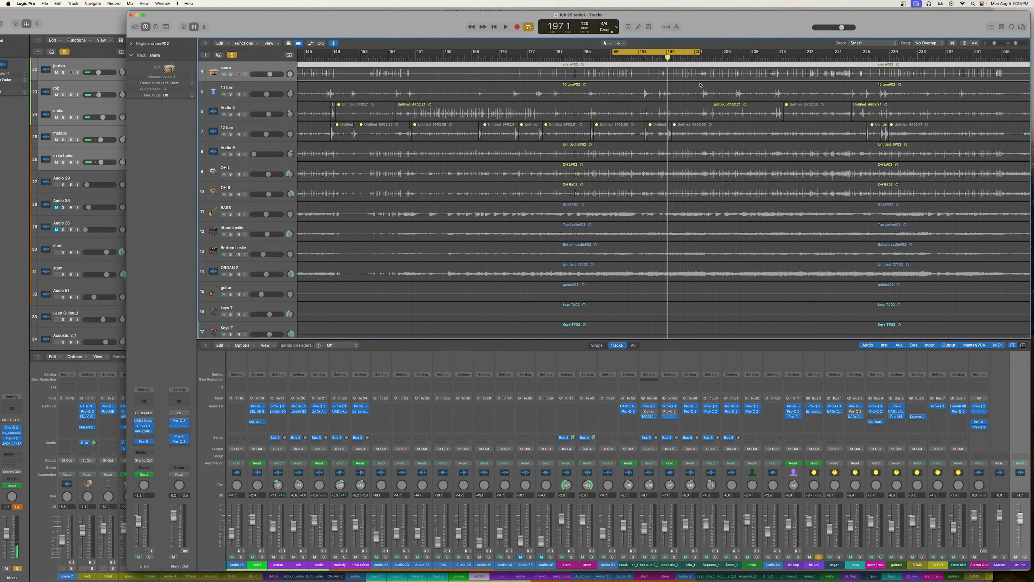
scroll(699, 85, "down", 10)
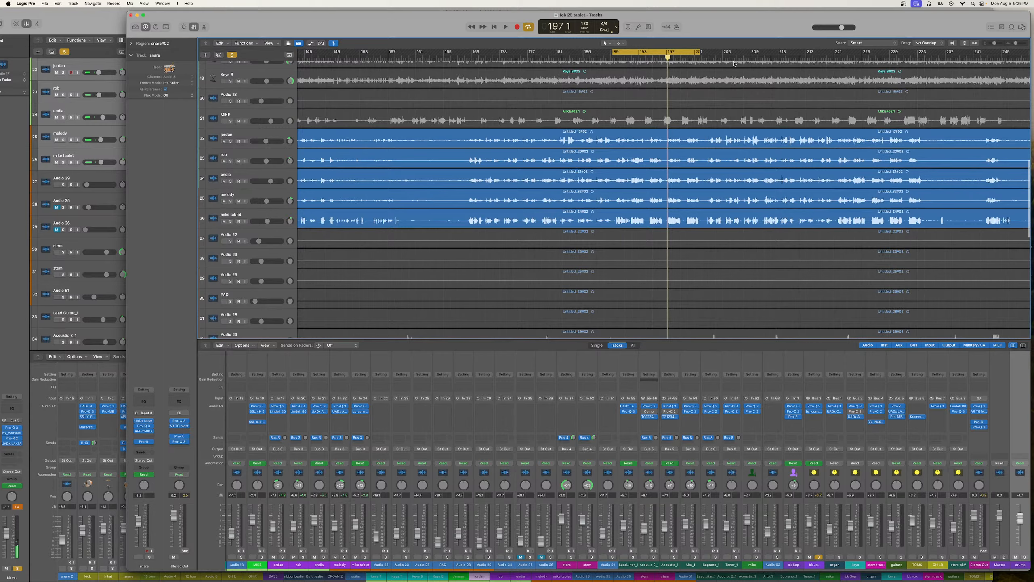
scroll(734, 63, "right", 5)
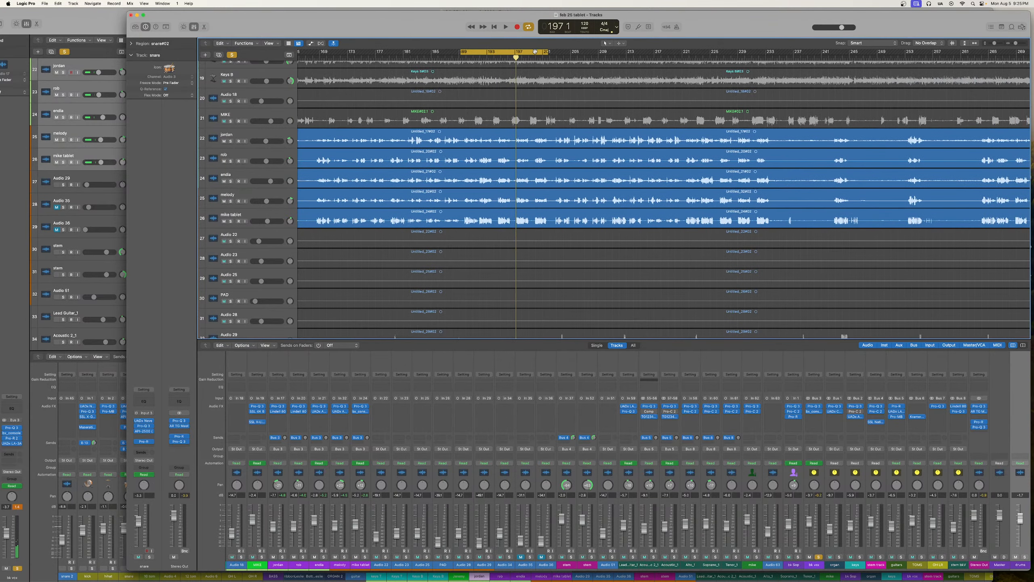
left_click_drag(534, 52, 758, 65)
key("space")
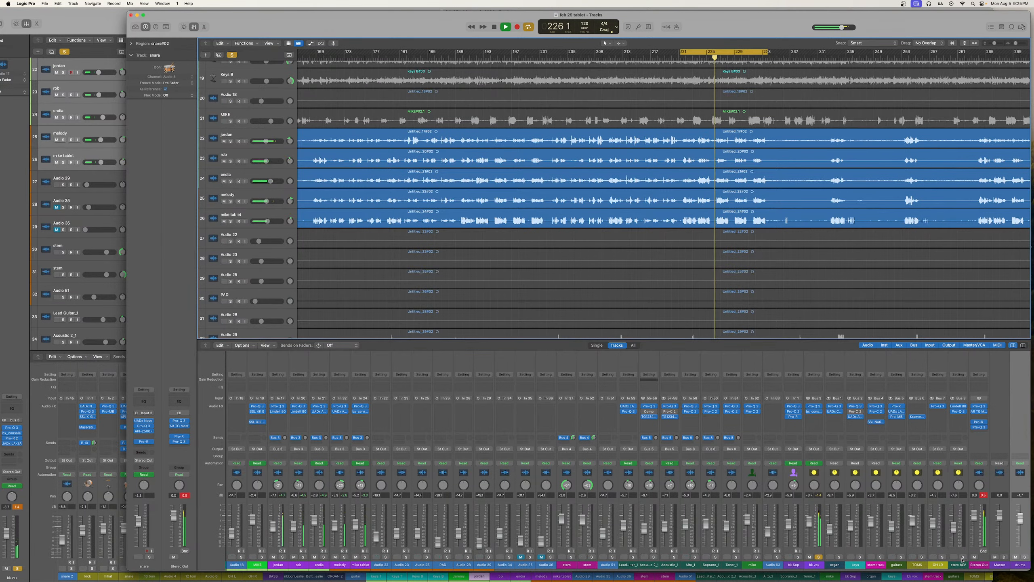
Select the five individual blue vocal channels during playback and bypass their plug-ins to hear them unprocessed
scroll(407, 530, "left", 5)
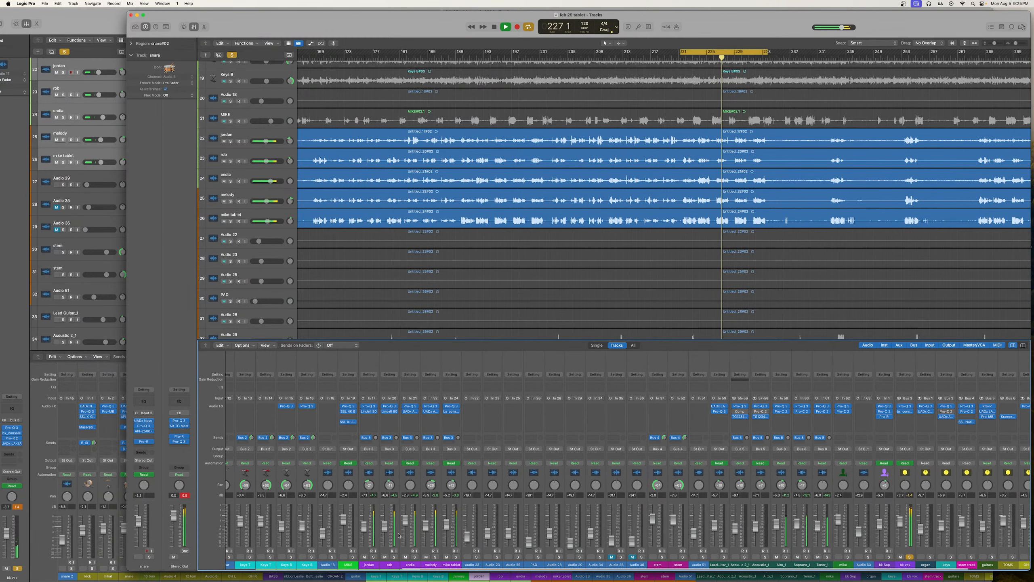
left_click(375, 539)
left_click_drag(374, 539, 450, 540)
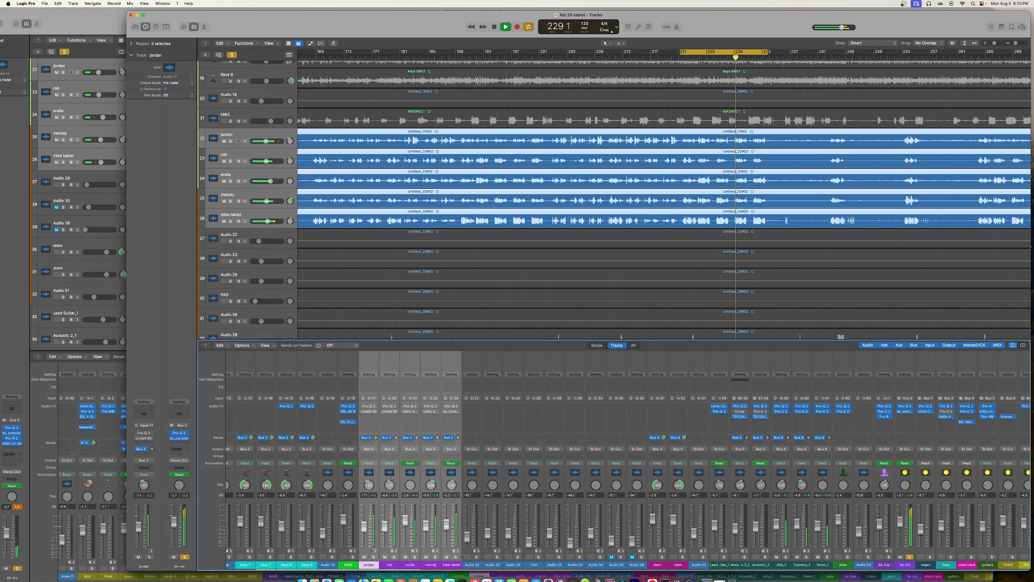
Add the stem bkV bus to the solos and select the Alto, Soprano and Tenor channels together during playback
scroll(912, 532, "right", 5)
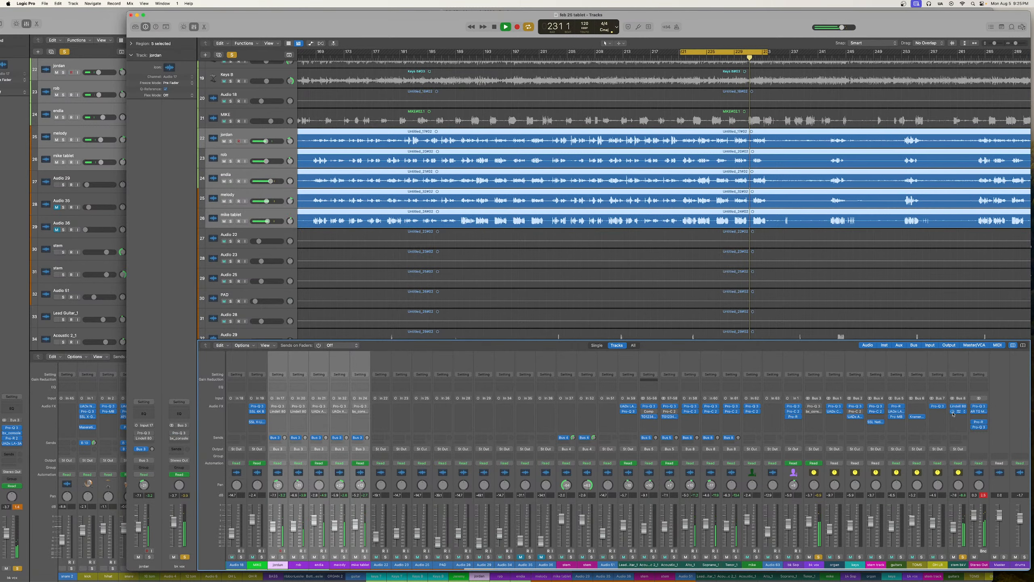
scroll(953, 414, "right", 1)
scroll(954, 414, "left", 1)
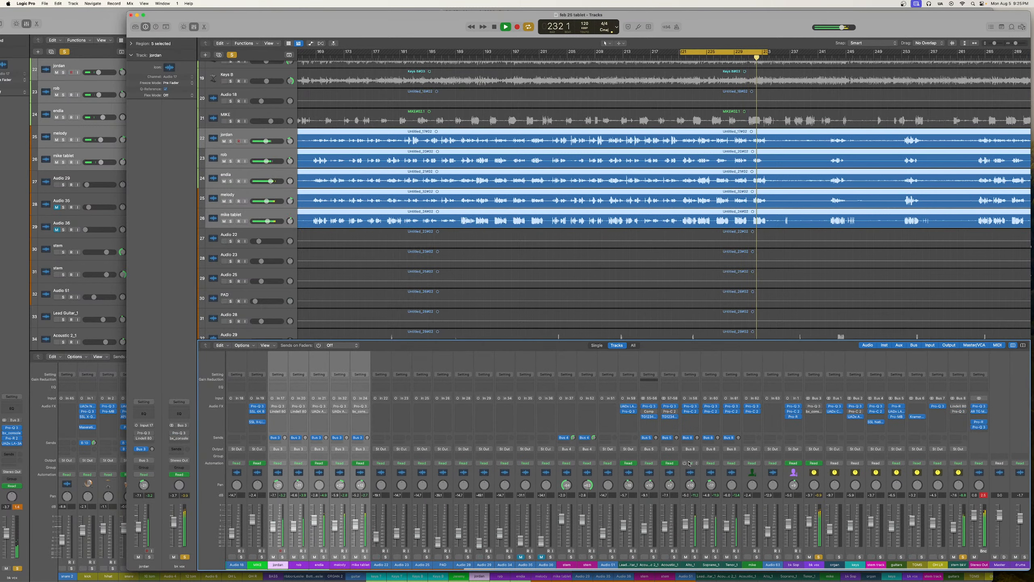
left_click_drag(690, 565, 731, 565)
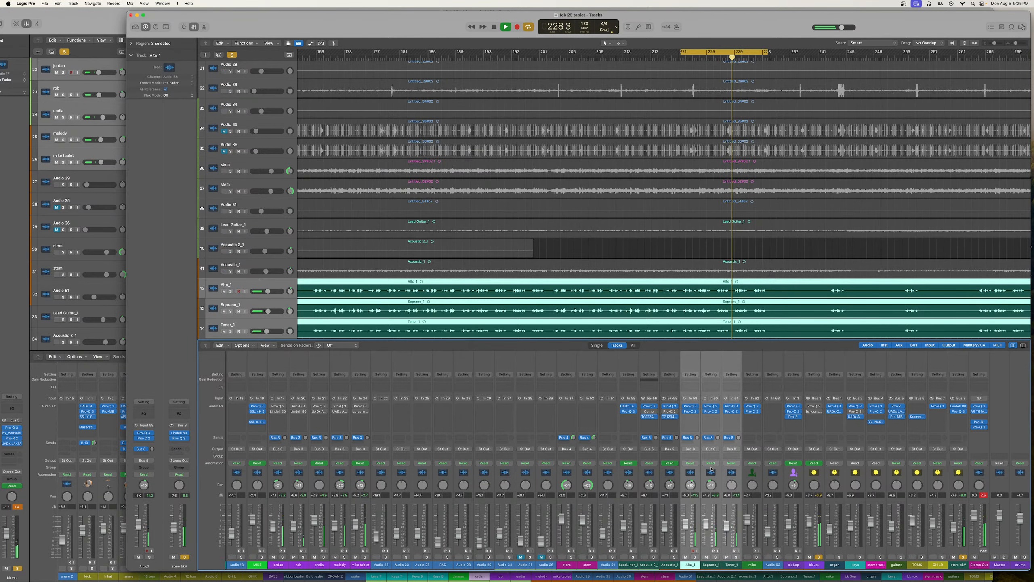
Reselect the five individual blue vocal channels and turn their bypassed plug-ins back on
scroll(699, 469, "left", 2)
scroll(699, 470, "left", 2)
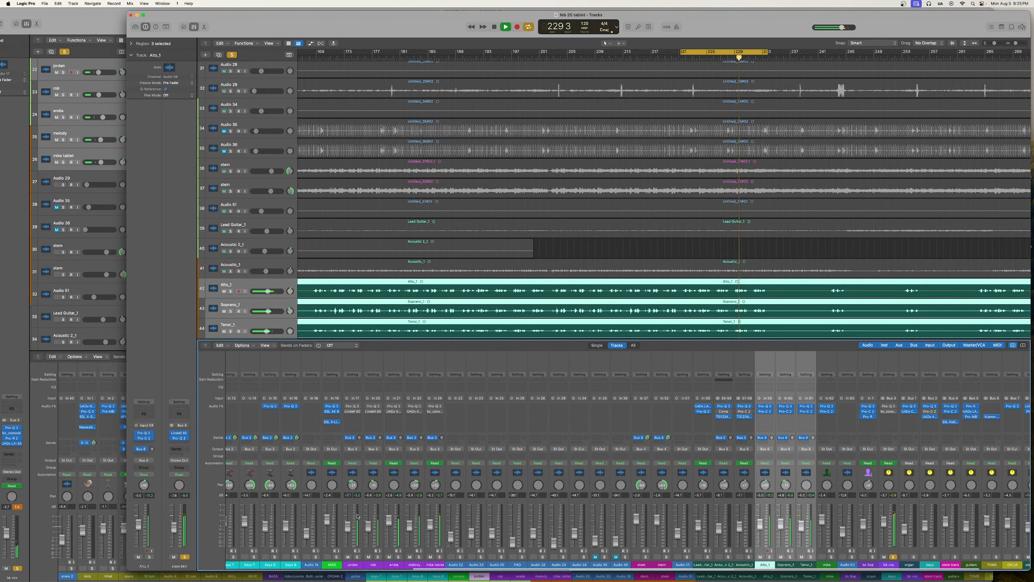
left_click_drag(357, 516, 431, 513)
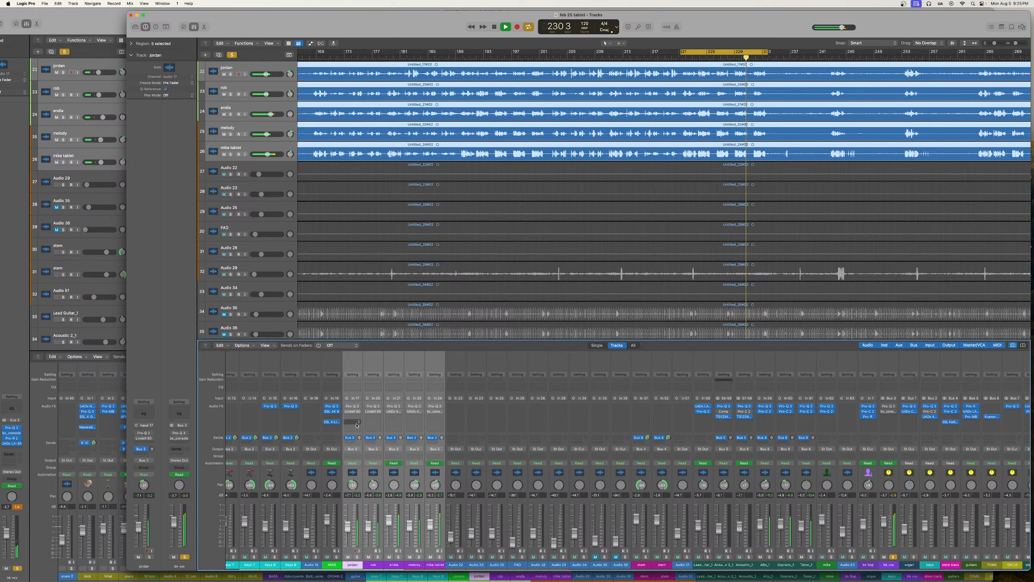
left_click(347, 406)
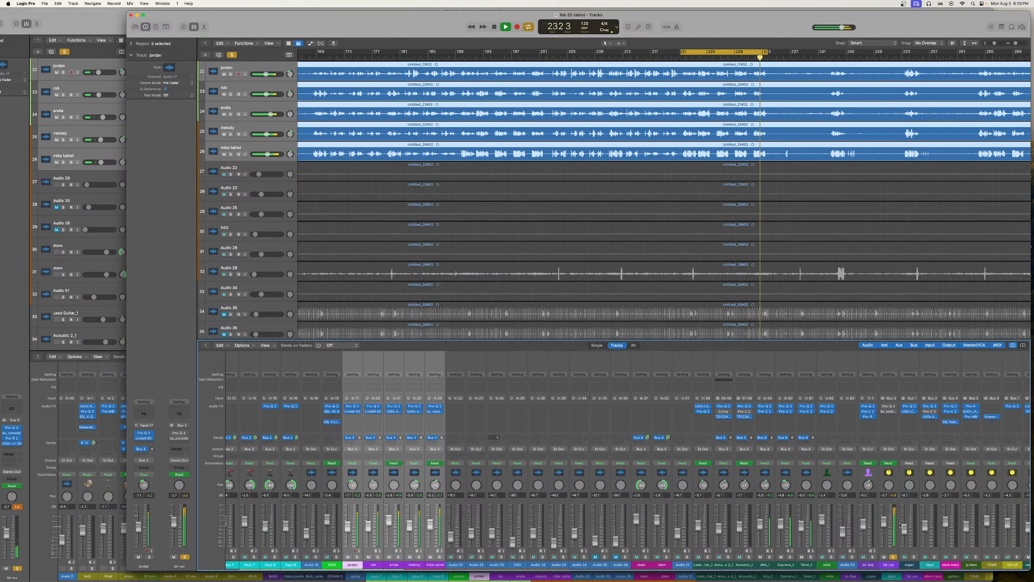
Extend the start of the cycle range back to about bar 213 and solo stem bkV alongside bk vox
scroll(953, 544, "right", 3)
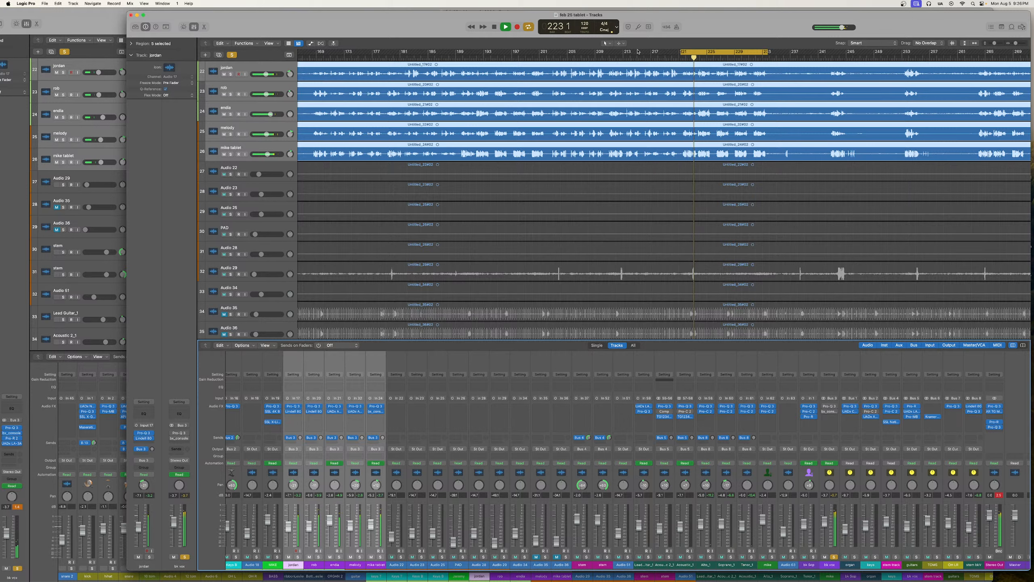
left_click(625, 58)
left_click_drag(680, 53, 626, 55)
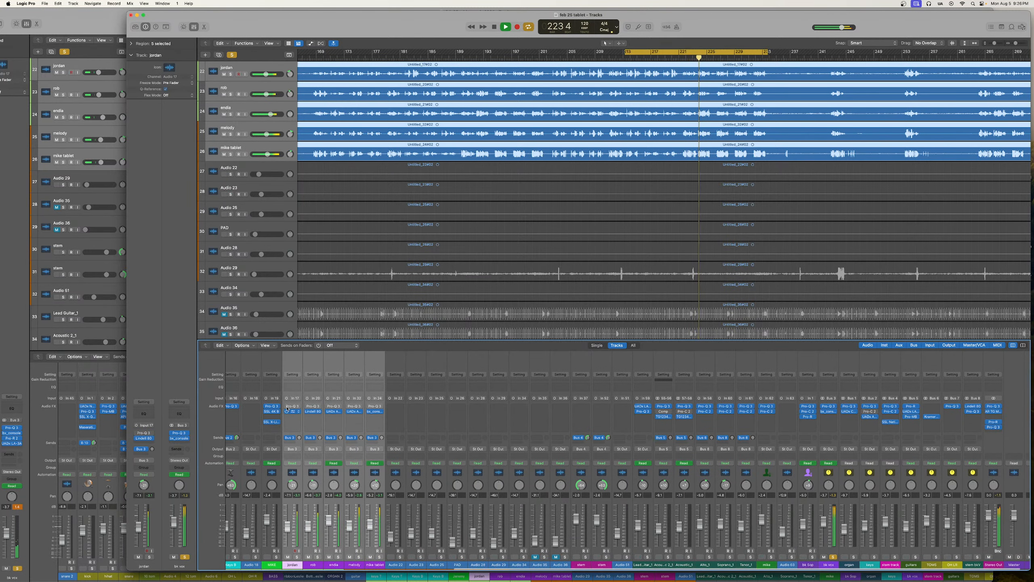
left_click(978, 557)
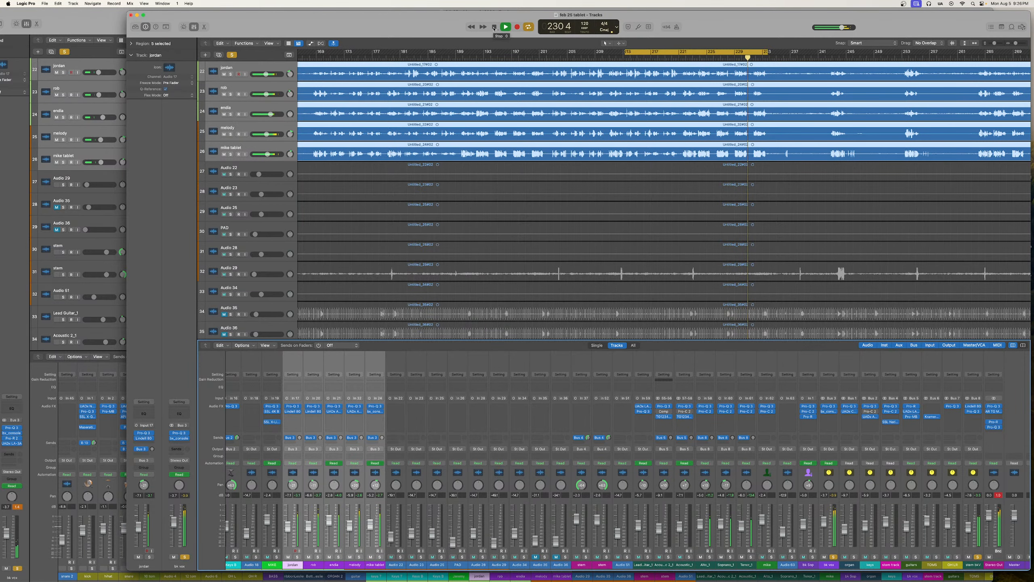
Turn off cycle mode, let the original project play on past bar 233, and stop playback
left_click(757, 52)
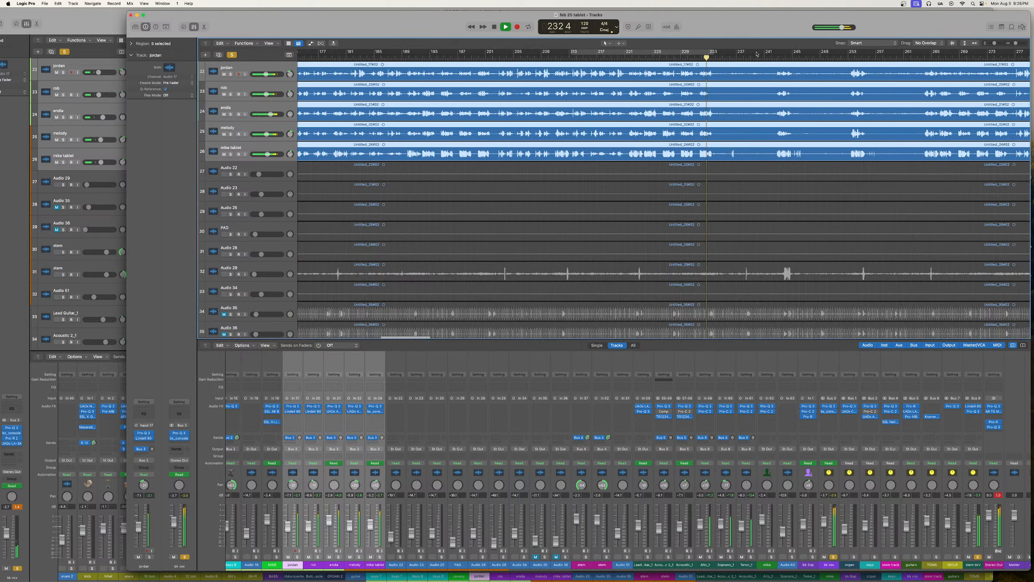
scroll(757, 52, "right", 10)
scroll(757, 54, "right", 5)
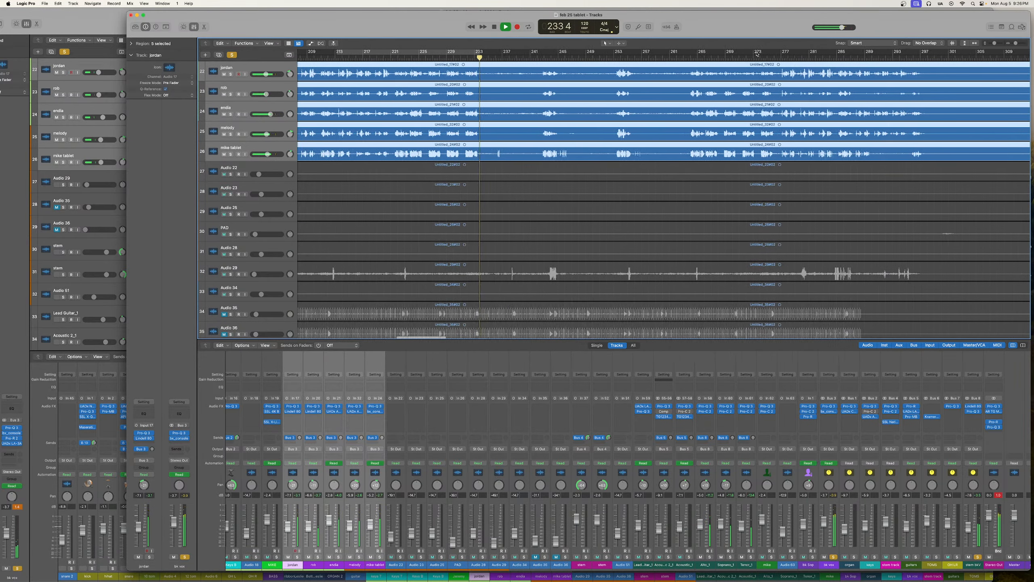
left_click(494, 27)
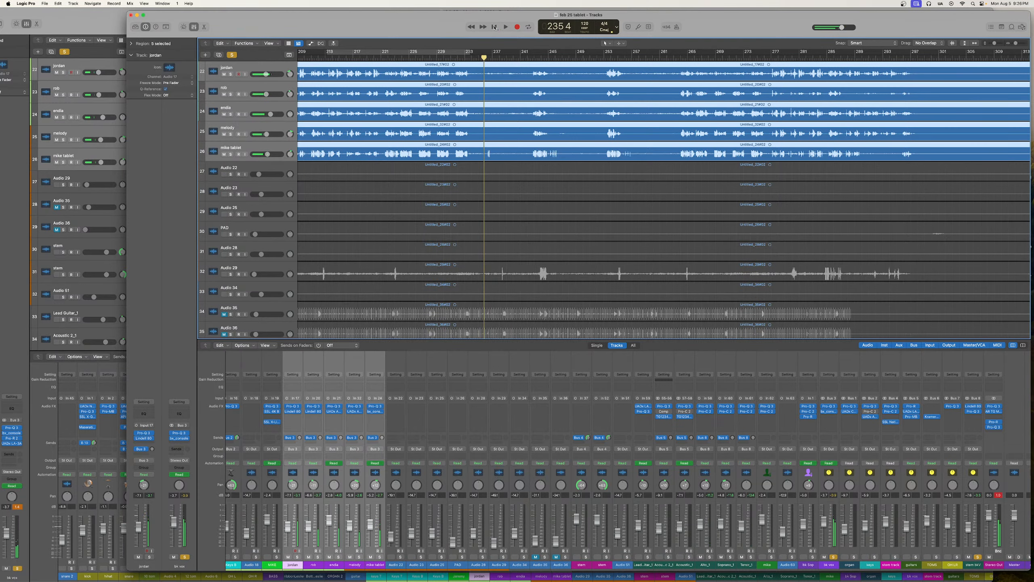
Return to the 2024 tablet remix project and play its loop from about bar 202, with the vocal buses in view
left_click(100, 27)
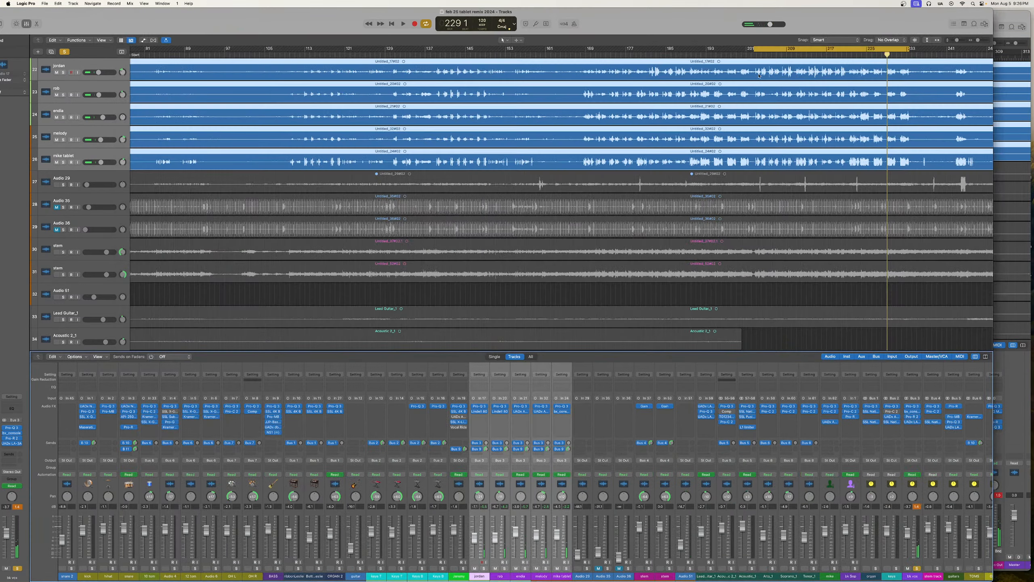
scroll(732, 69, "right", 3)
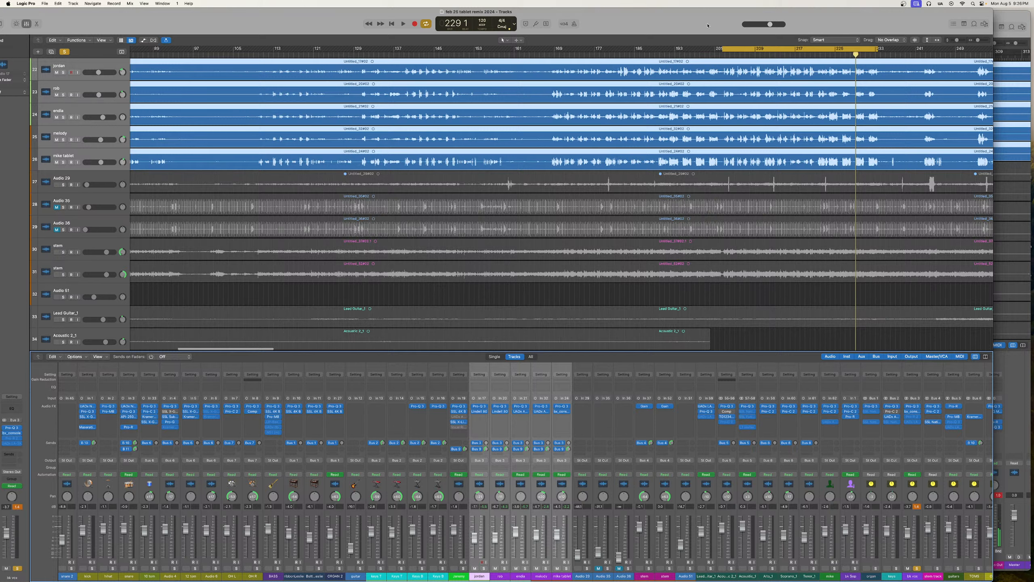
scroll(805, 90, "right", 1)
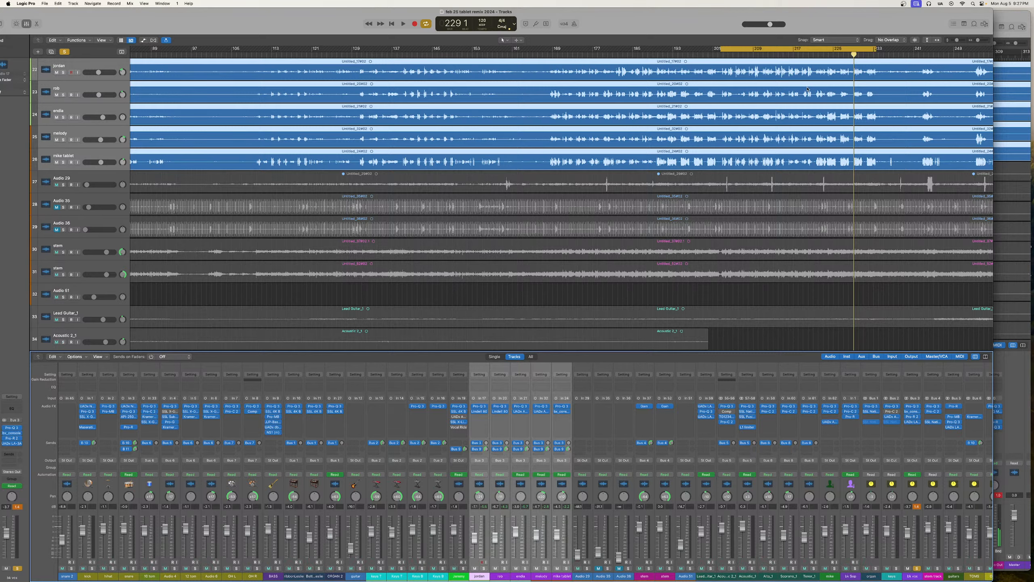
scroll(807, 89, "right", 5)
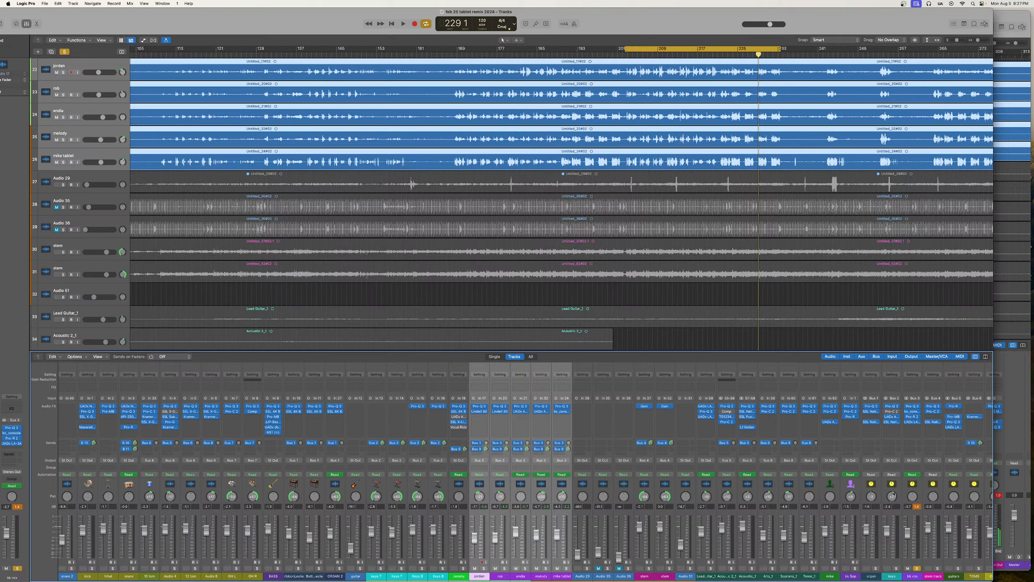
key("space")
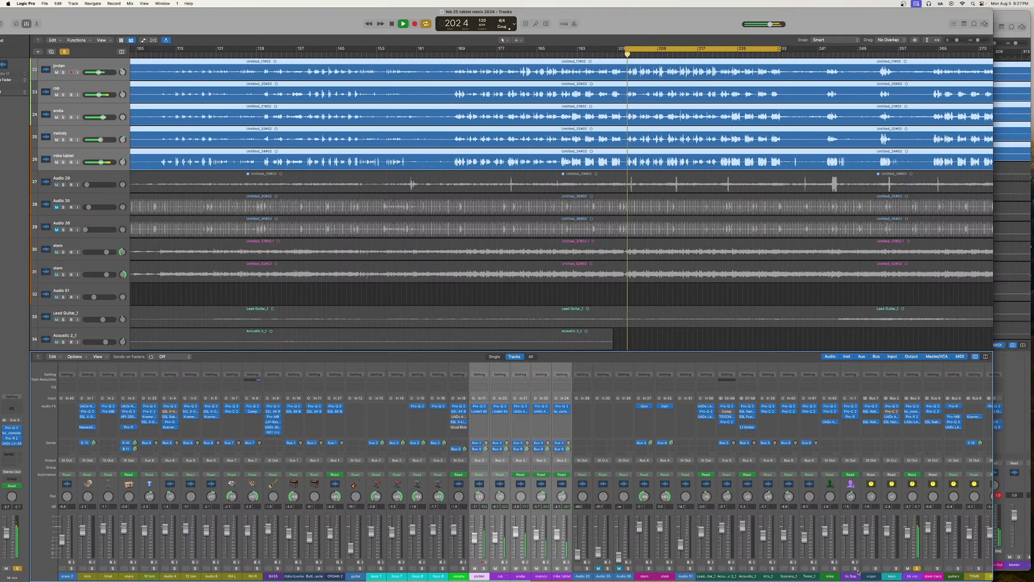
scroll(876, 563, "right", 5)
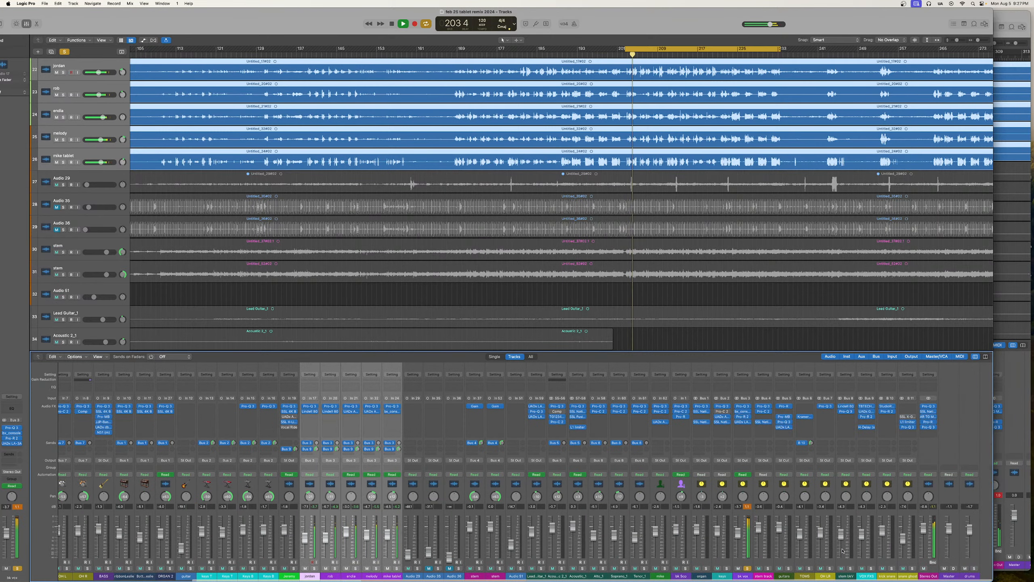
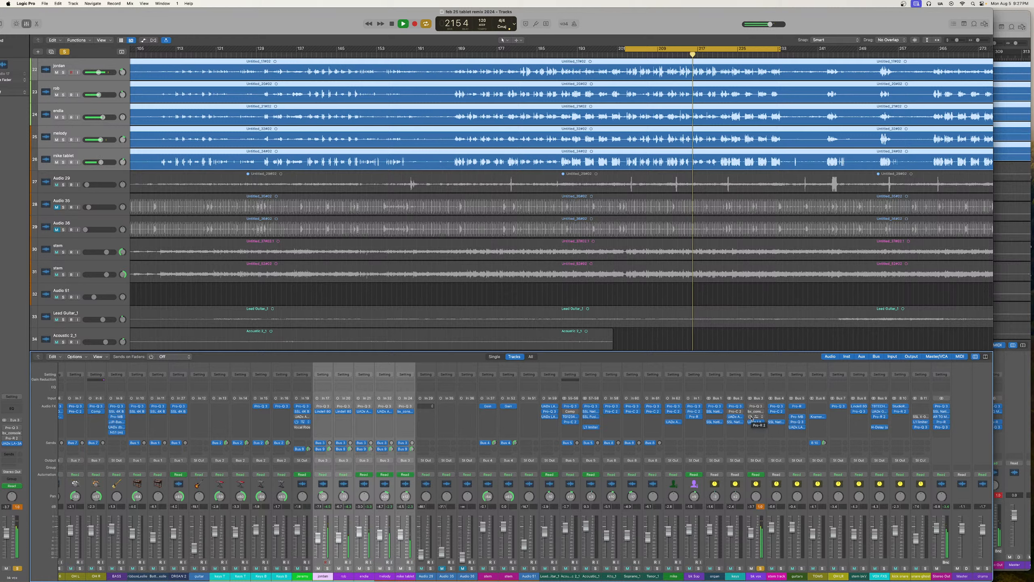
Turn on Pro-Q 3 on the bk vox bus, audition its low-cut band while shifting its frequency slightly, and close the plug-in
left_click(755, 407)
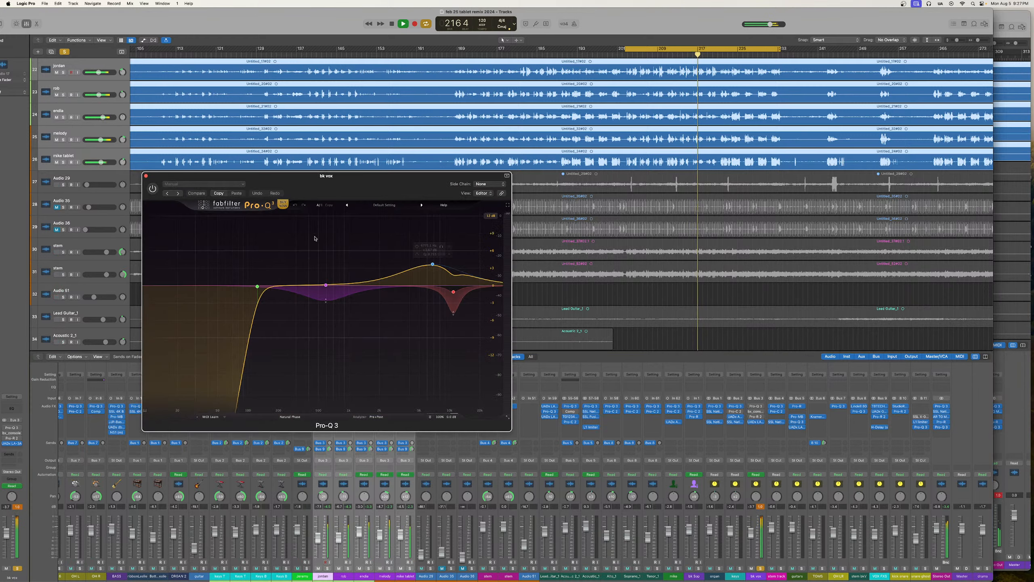
left_click(152, 188)
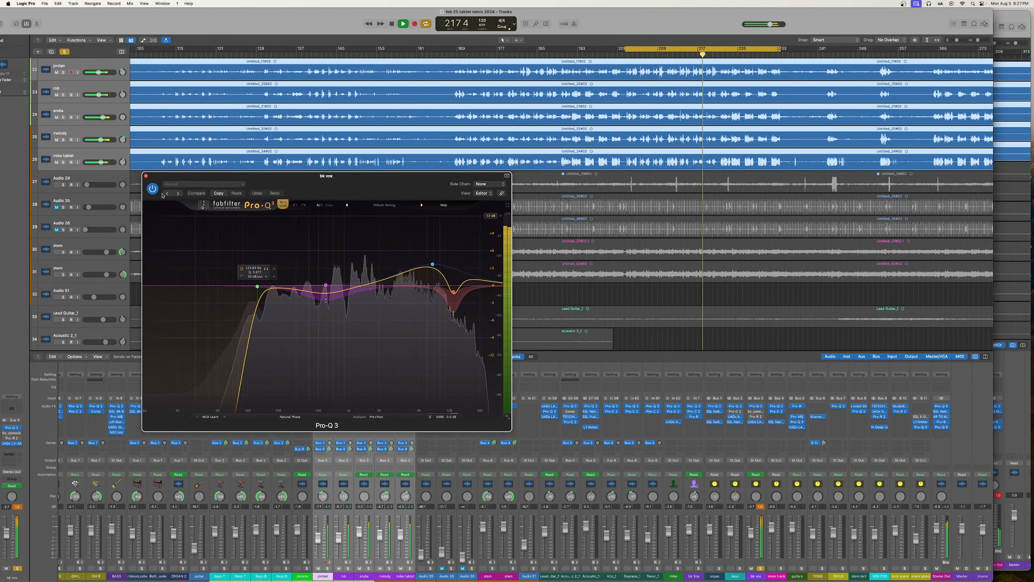
left_click(265, 270)
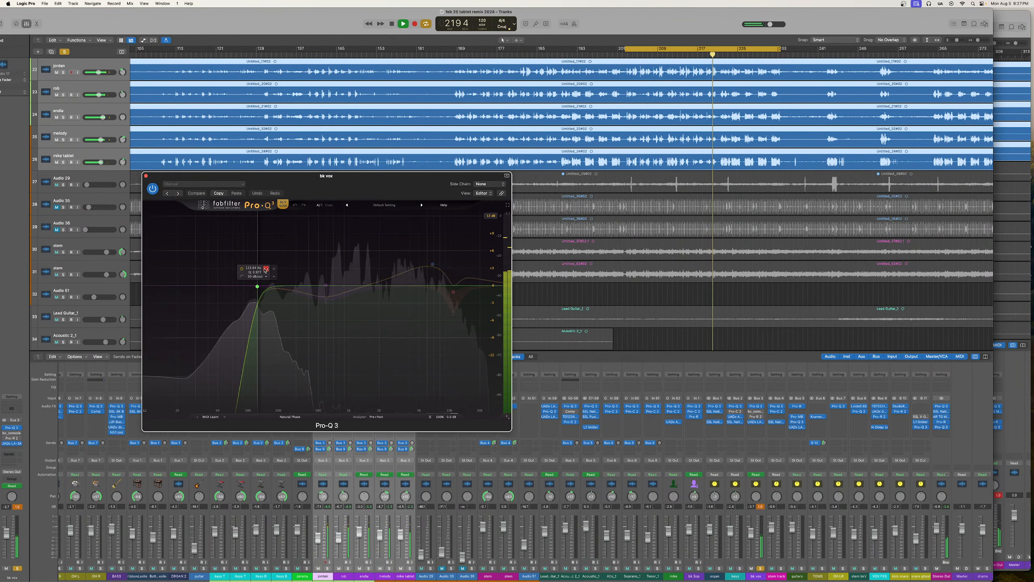
left_click_drag(265, 270, 288, 271)
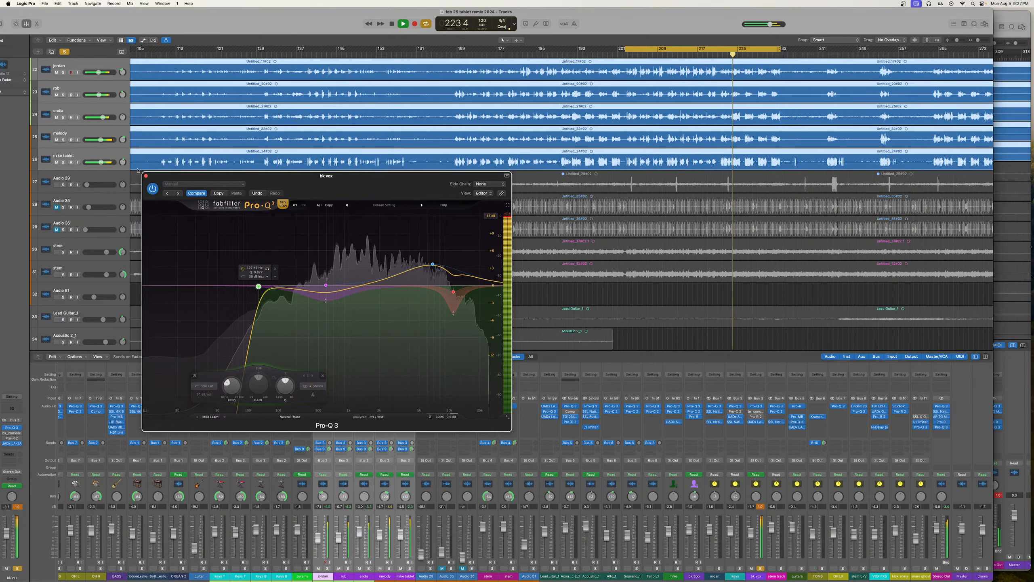
key("v")
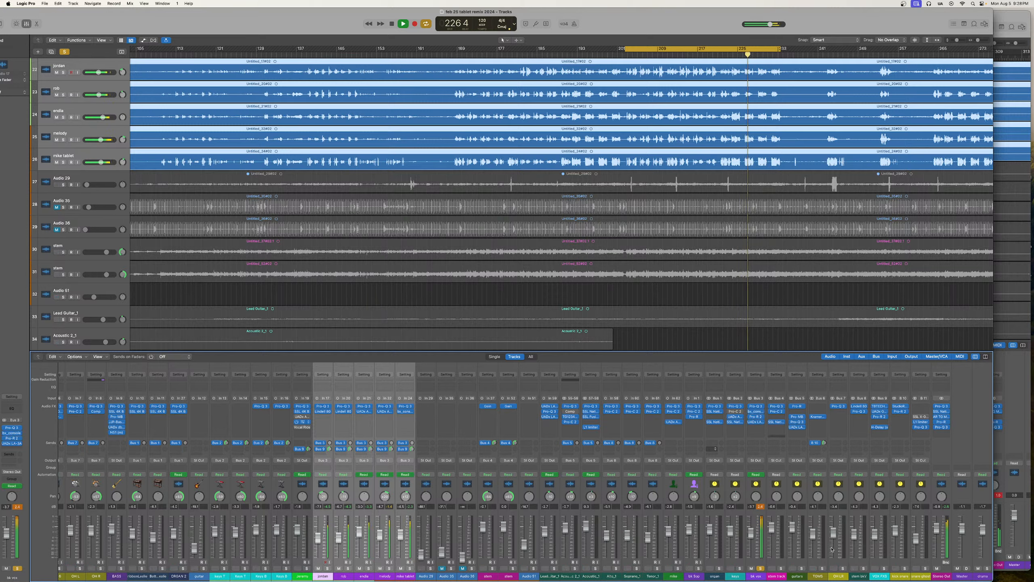
Solo the vocal effects and stem bkV buses alongside bk vox, and turn off cycle mode so playback continues past bar 233
left_click(884, 568)
left_click(864, 568)
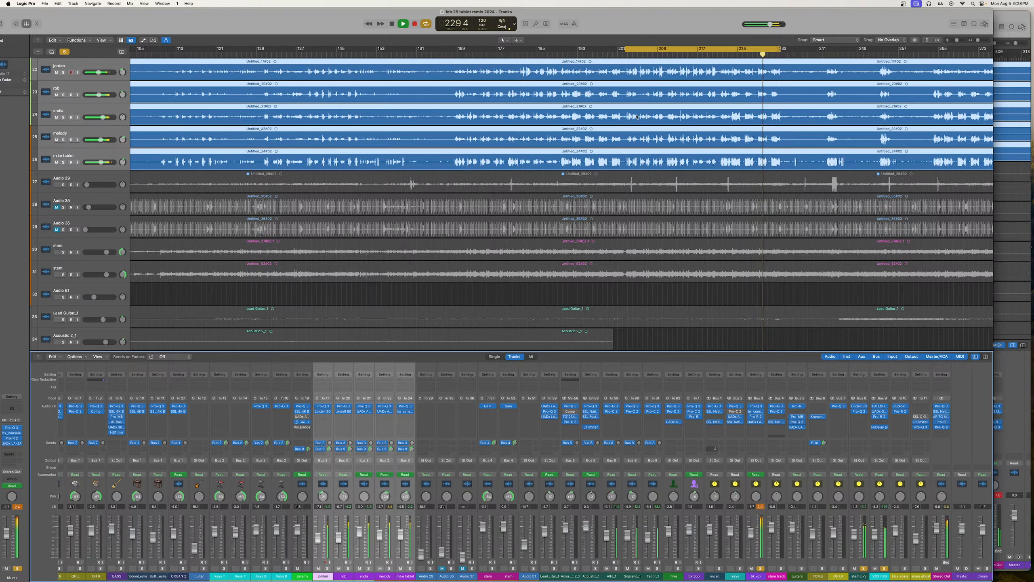
left_click(661, 53)
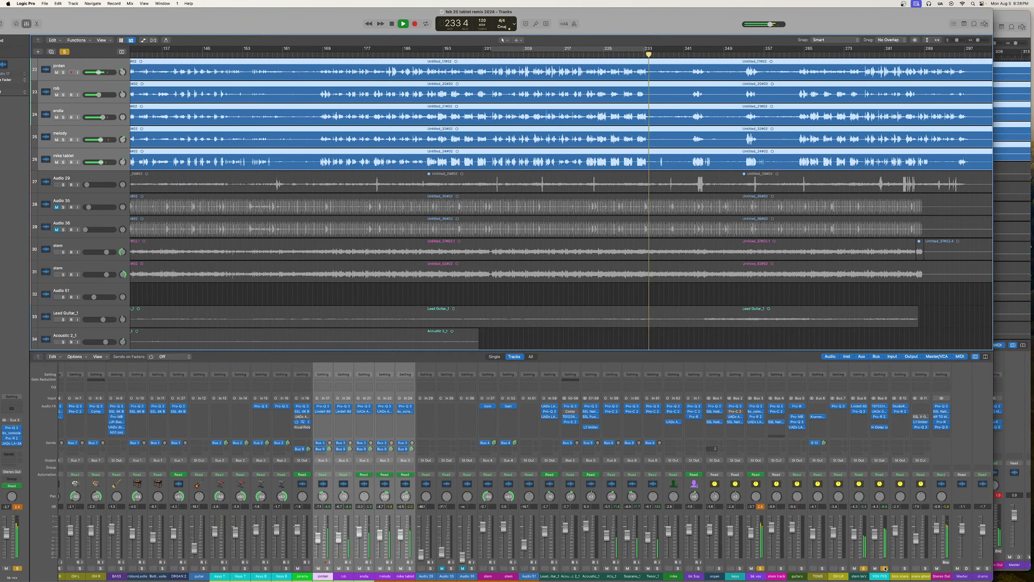
Clear the vocal bus solos and replay the full remix in cycle mode from about bar 202
left_click(864, 568)
left_click(864, 568)
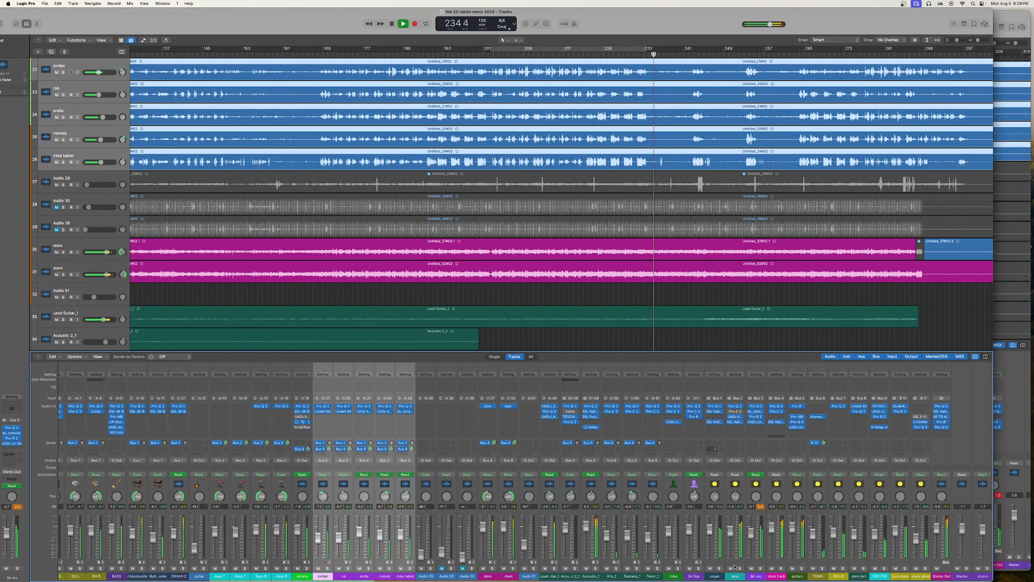
left_click(524, 49)
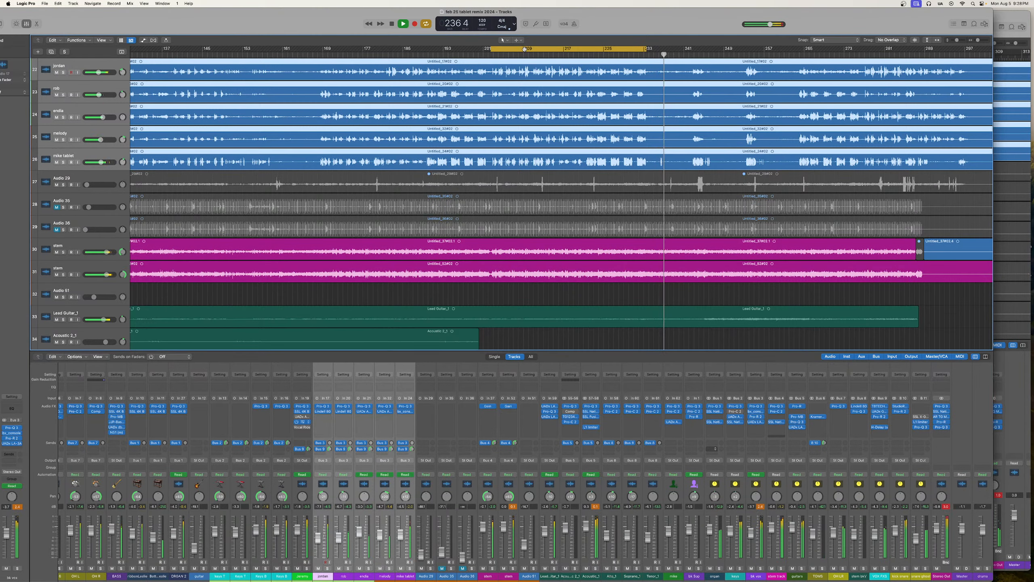
key("space")
key("space")
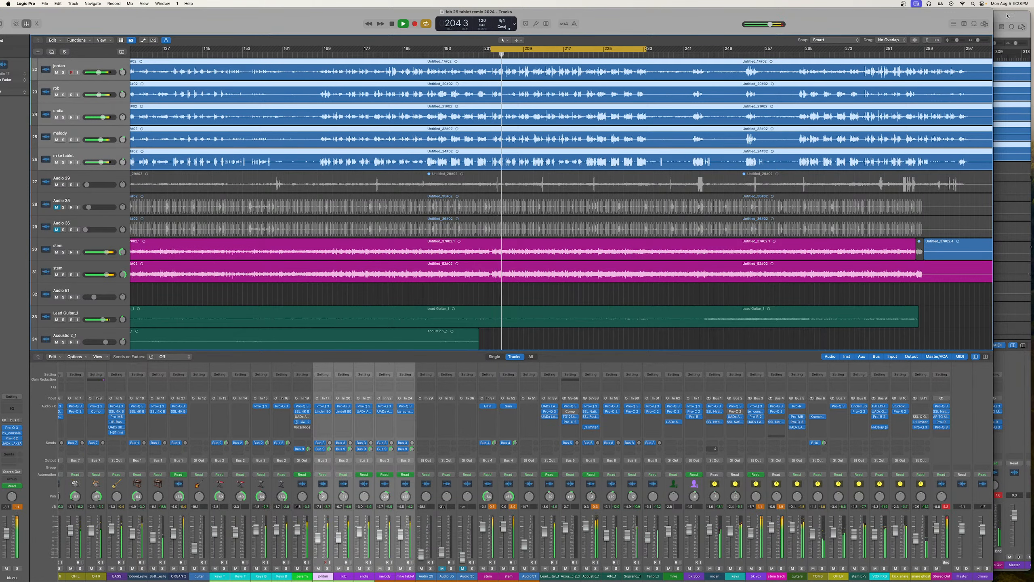
Switch to the original tablet project, play it briefly from bar 1, and return its playhead to the start
key("super+grave")
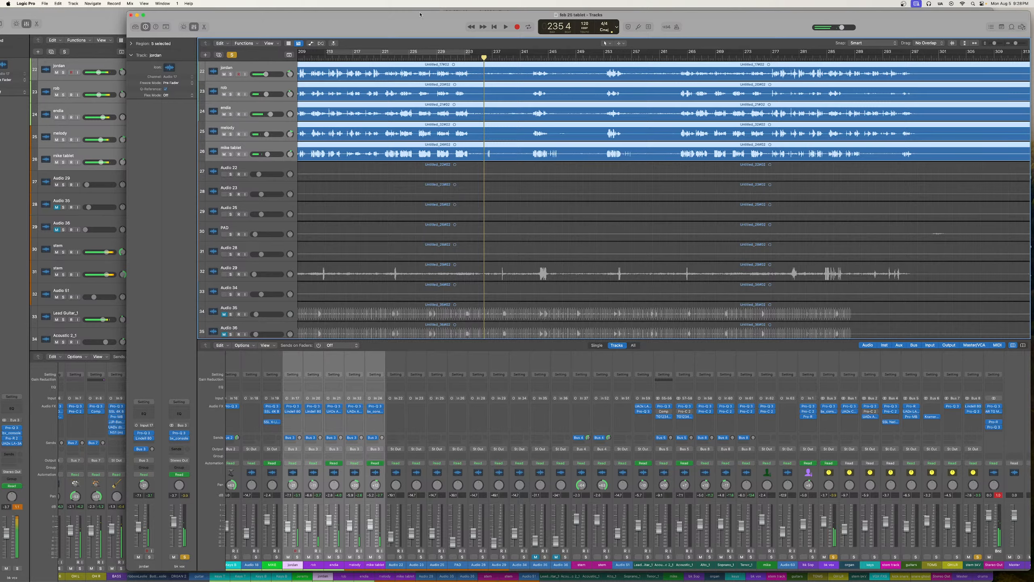
left_click(110, 24)
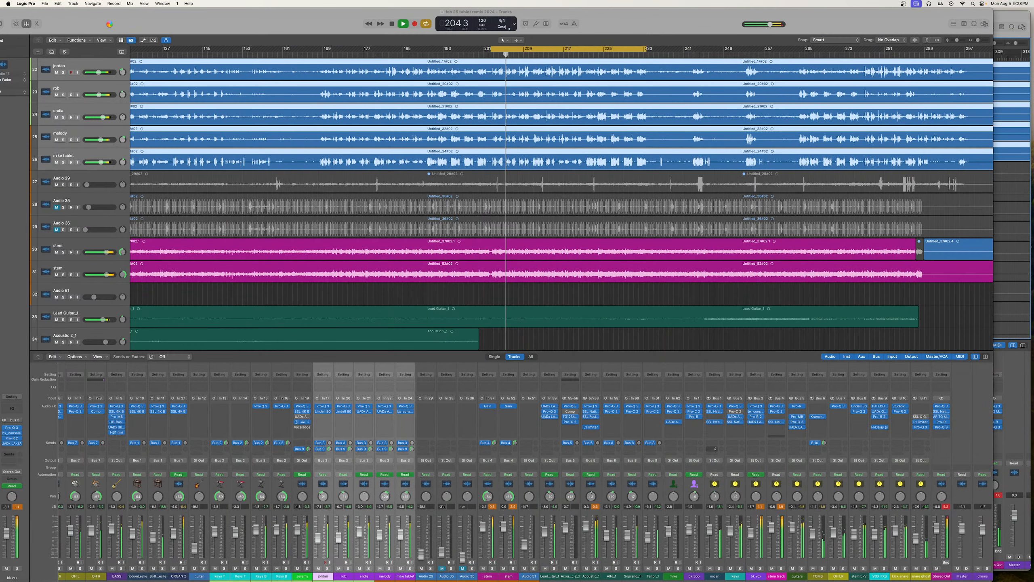
left_click(110, 25)
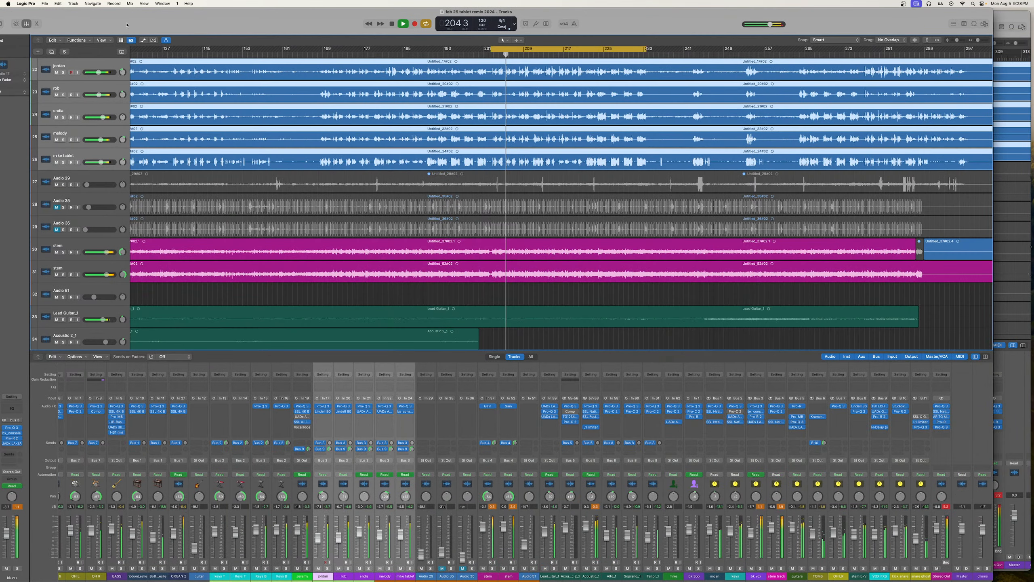
left_click(1001, 18)
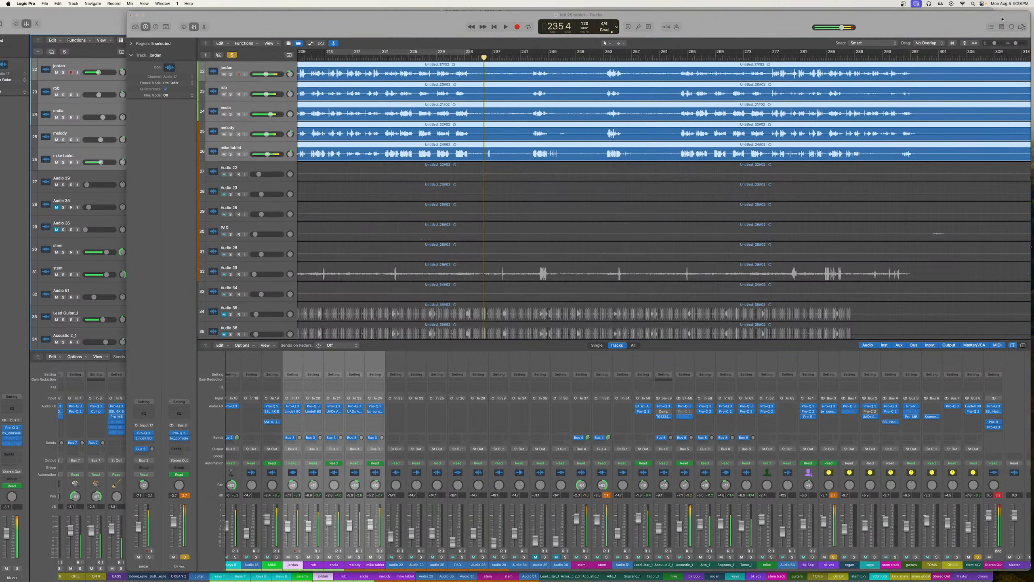
key("Return")
left_click(508, 25)
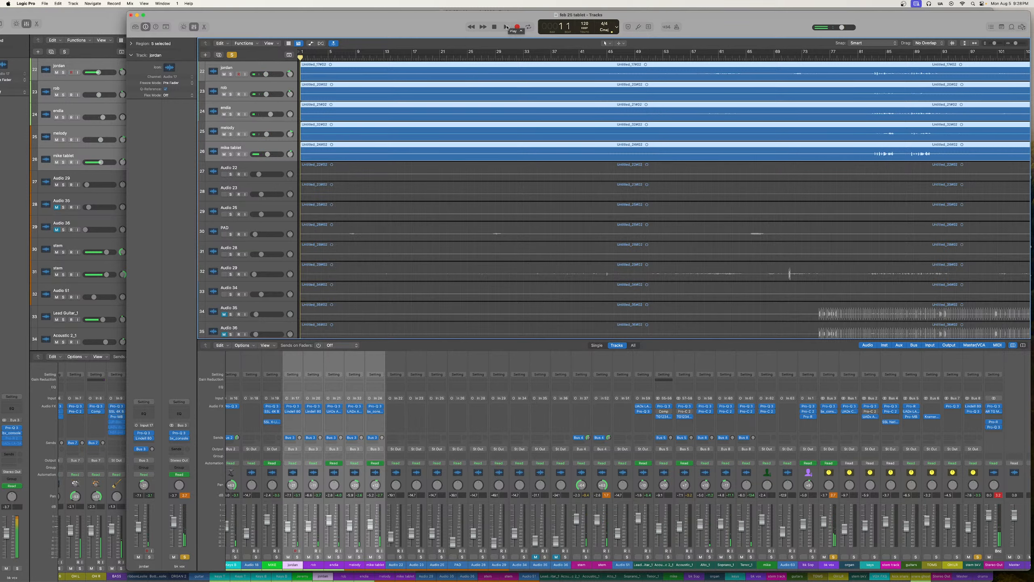
left_click(506, 27)
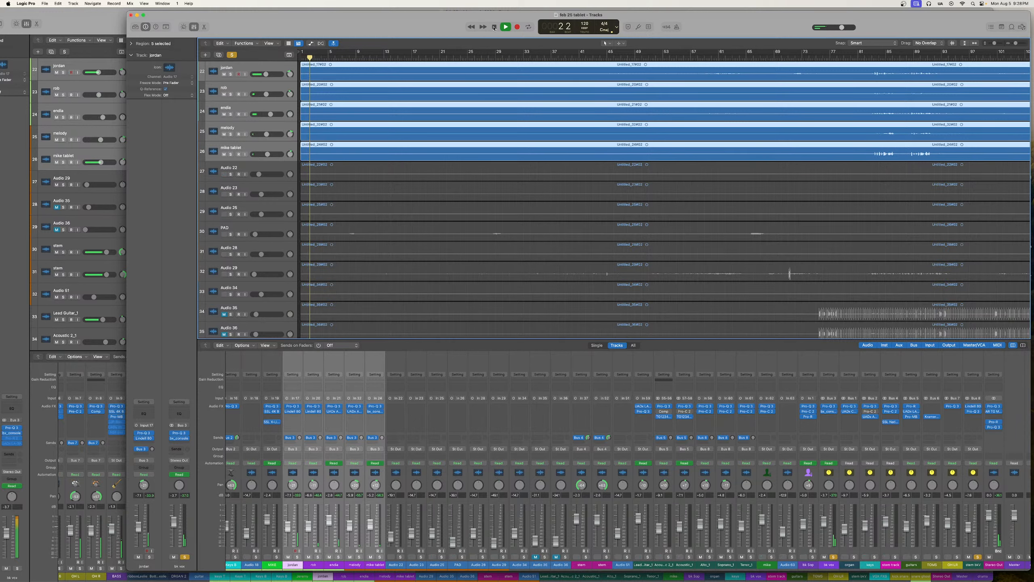
key("Return")
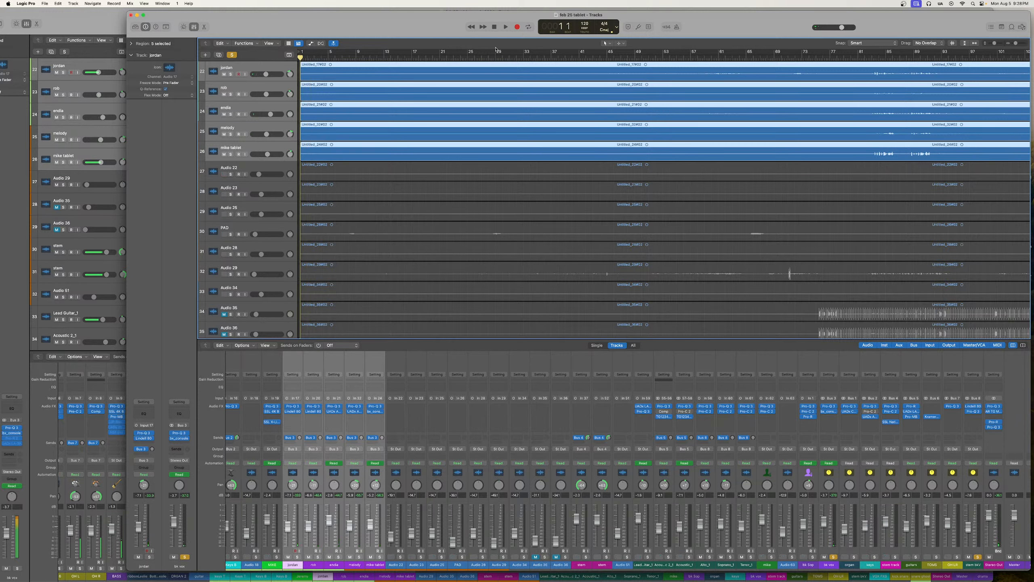
key("space")
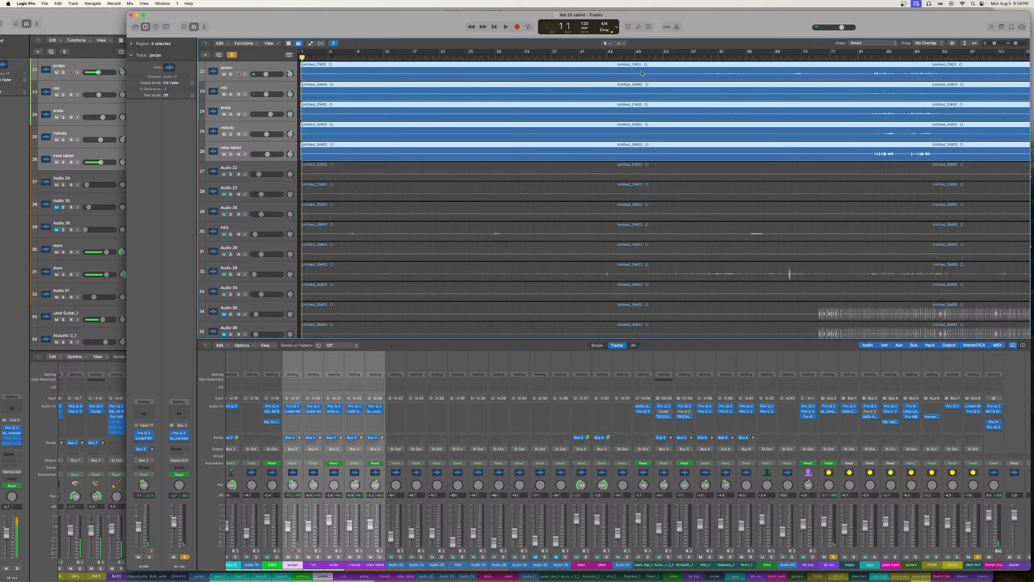
Turn on the cycle from about bar 213 to 233, clear the bk vox and stem bkV solos, and play the full original mix
scroll(641, 74, "right", 20)
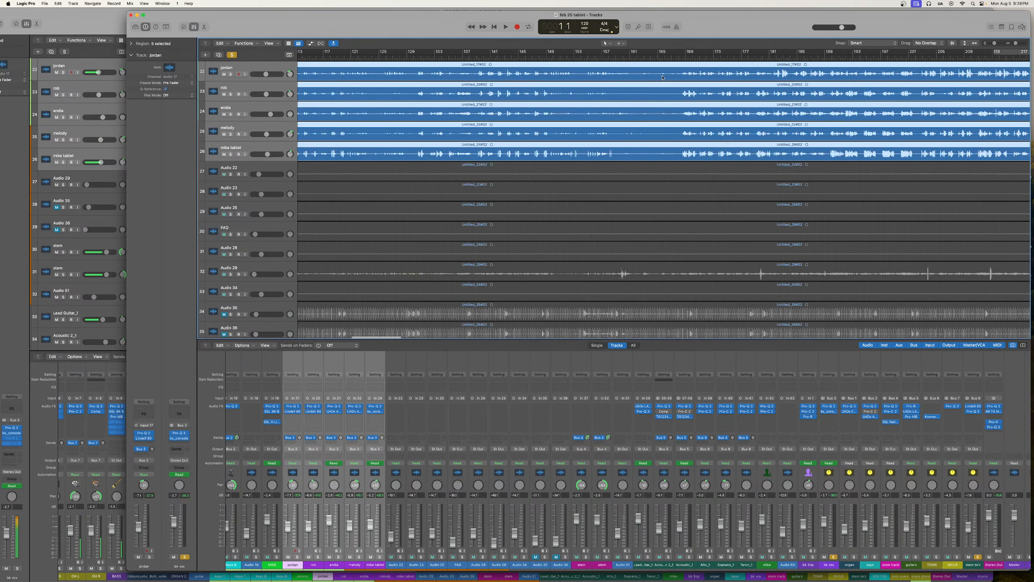
scroll(662, 77, "right", 6)
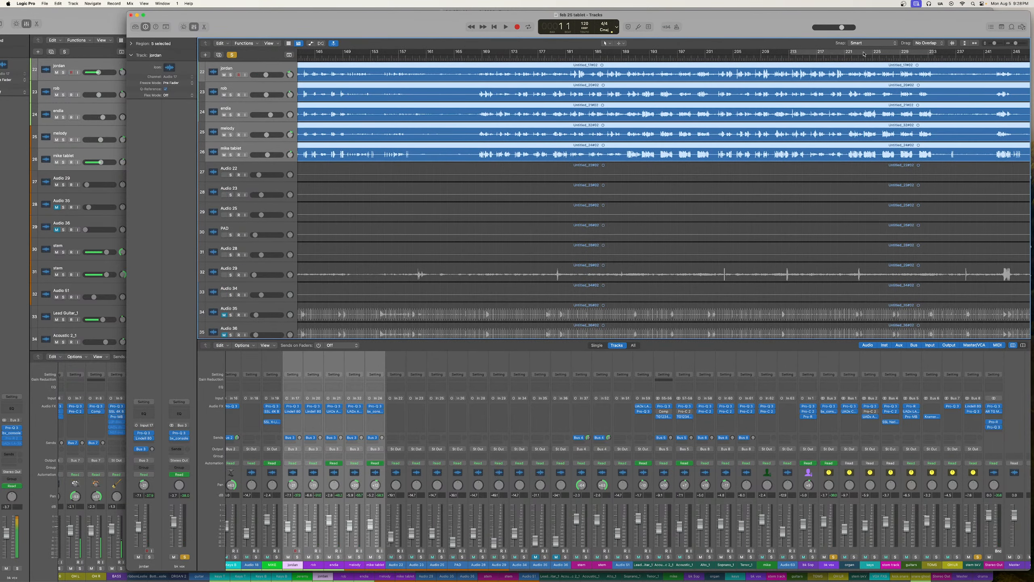
left_click(863, 53)
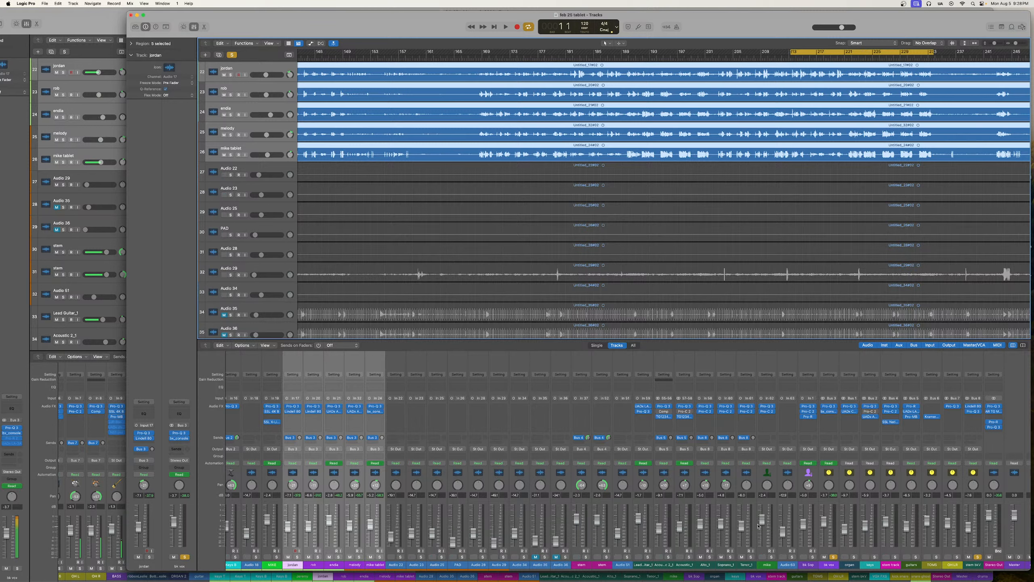
left_click(977, 557)
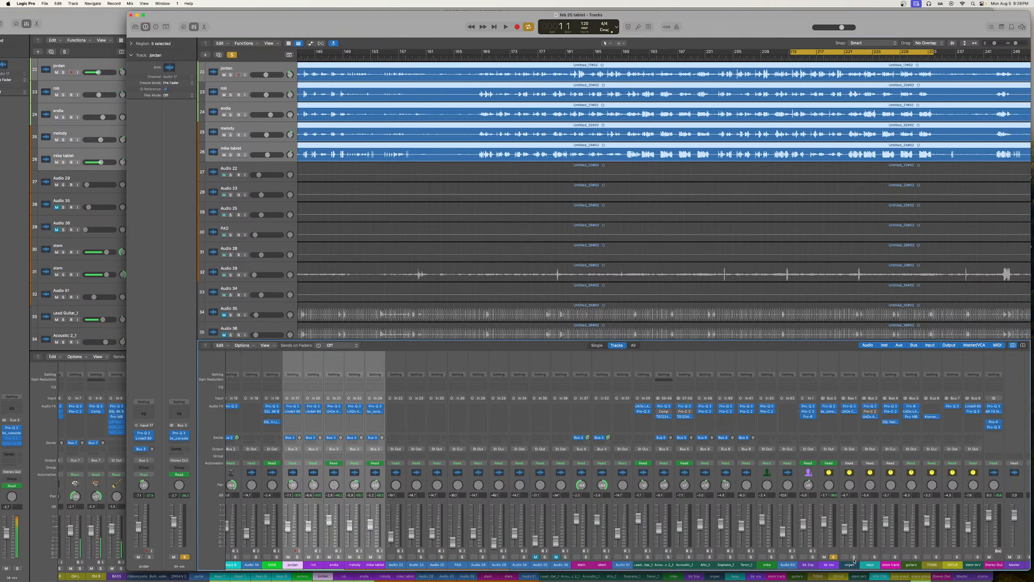
left_click(833, 557)
key("space")
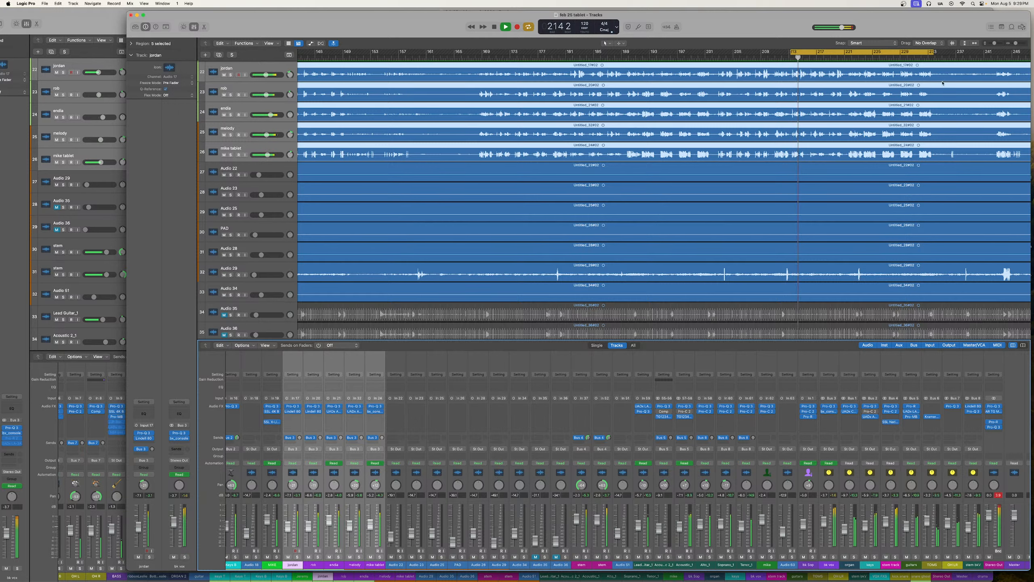
Turn off cycle mode and listen to the full original mix up to about bar 241, looking over its keys and vocal tracks
left_click(927, 57)
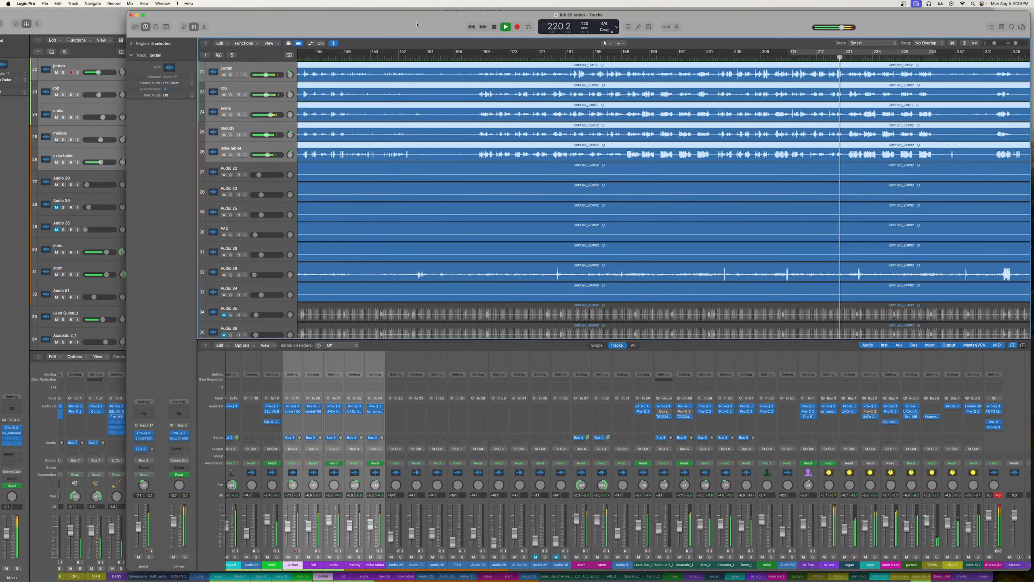
left_click(488, 173)
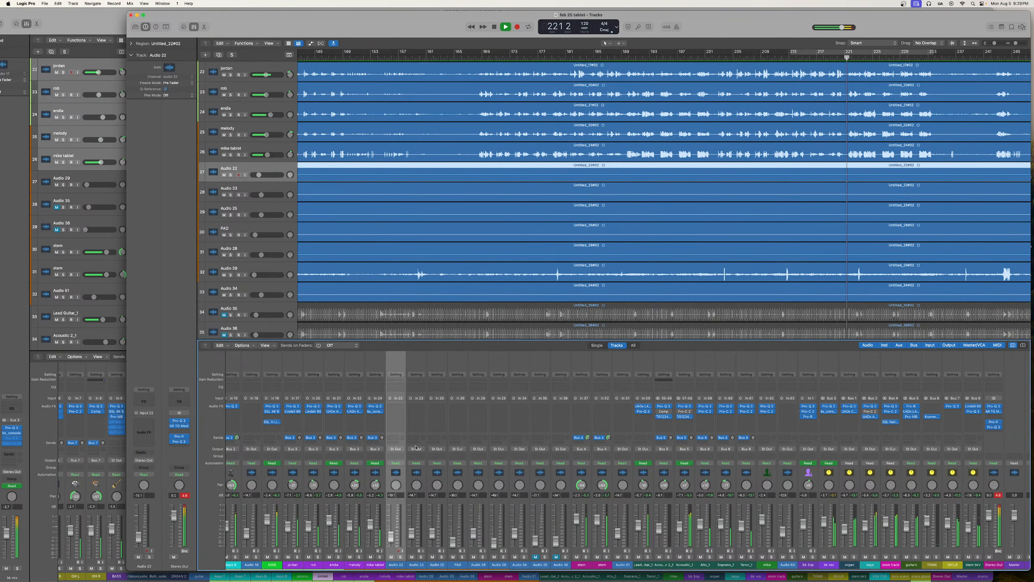
scroll(490, 222, "up", 10)
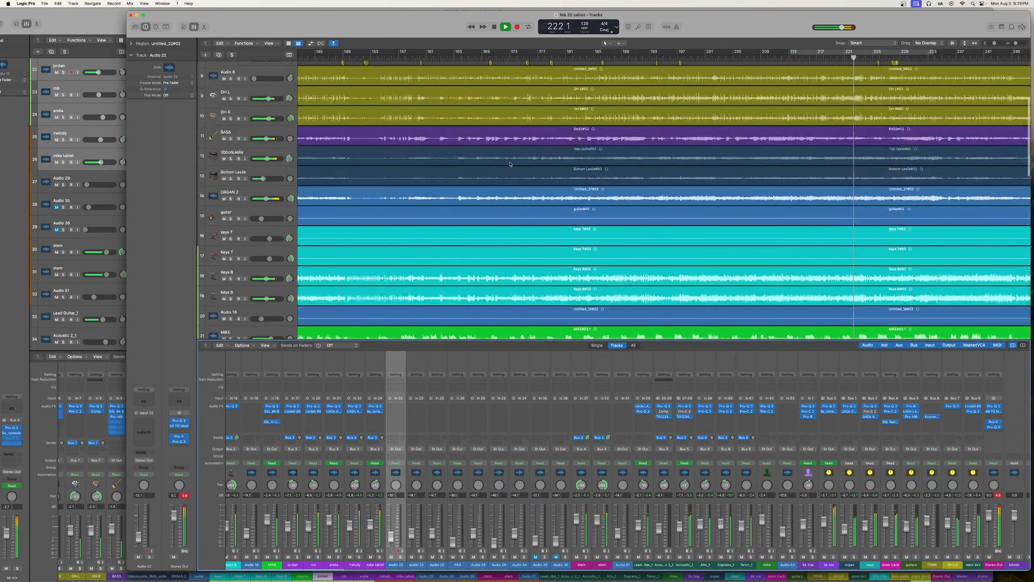
scroll(510, 164, "down", 4)
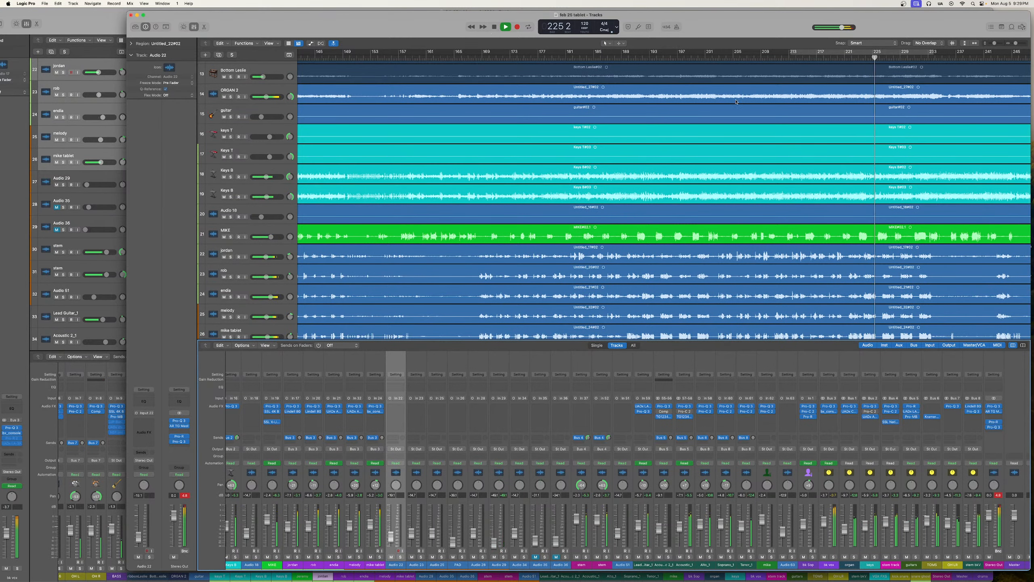
scroll(736, 102, "right", 7)
scroll(736, 101, "right", 4)
scroll(735, 101, "down", 3)
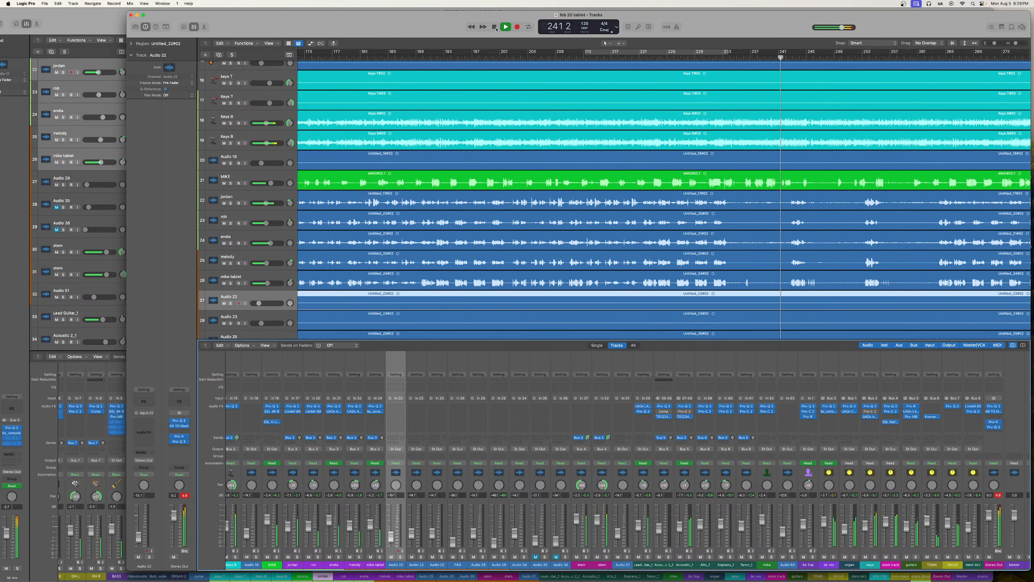
Return to the 2024 tablet remix, turn off cycle mode, and listen to the full mix while checking the mixer channels
left_click(97, 28)
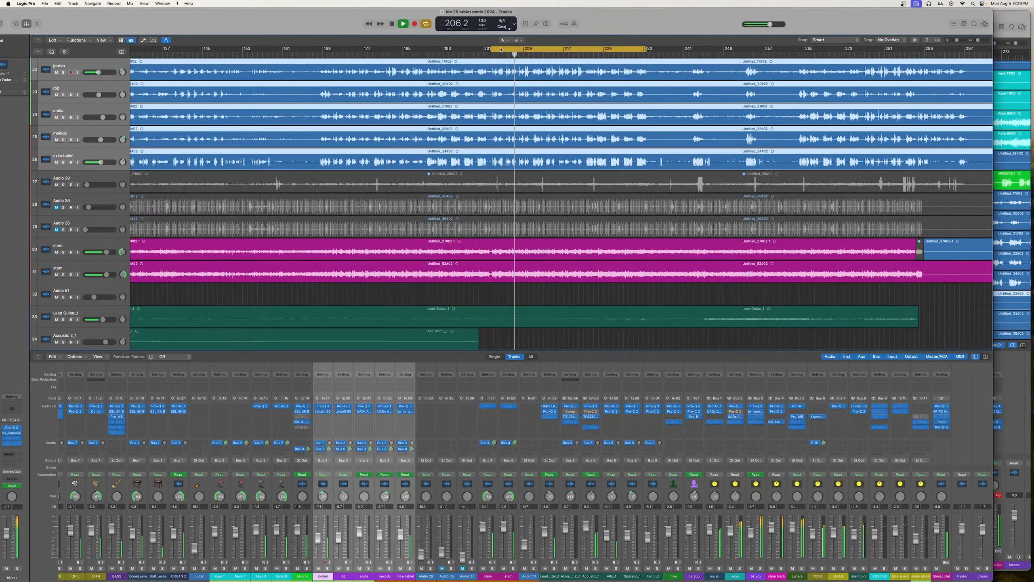
left_click(564, 49)
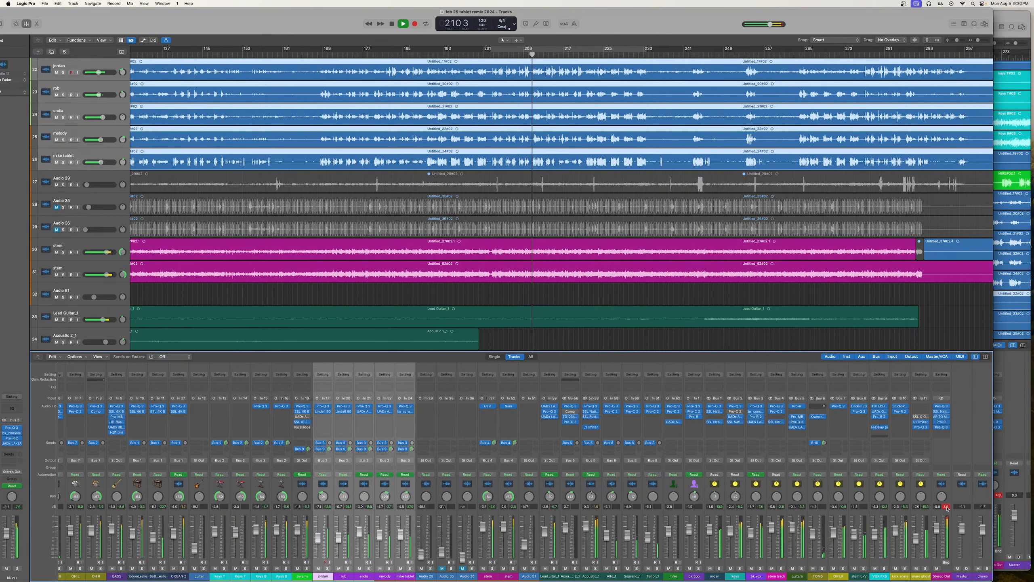
scroll(672, 535, "left", 2)
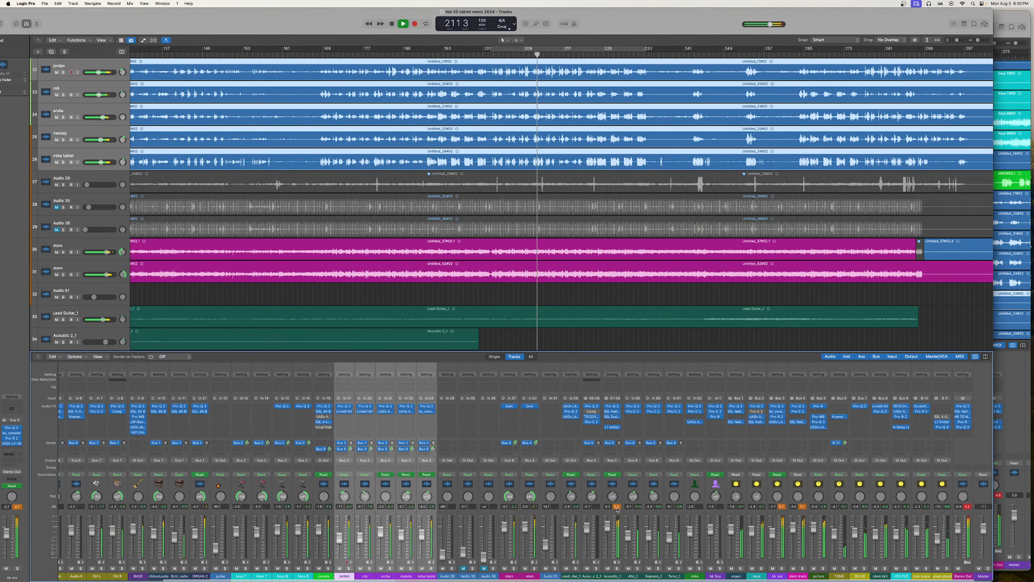
scroll(666, 508, "right", 2)
scroll(665, 508, "left", 1)
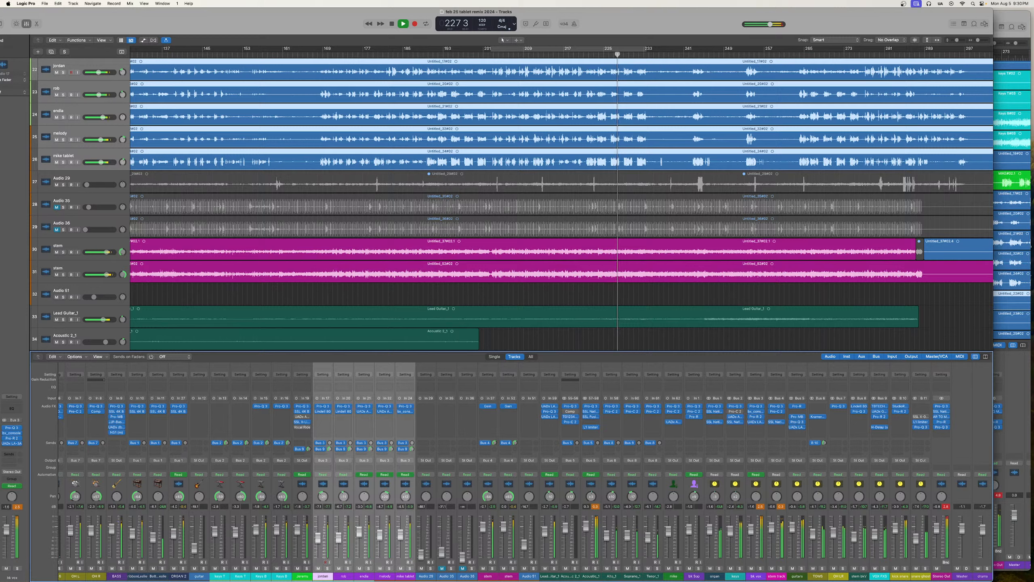
Inspect the UADx LA-3A Compressor on the bk vox bus during playback, close it, and stop playback
left_click(758, 423)
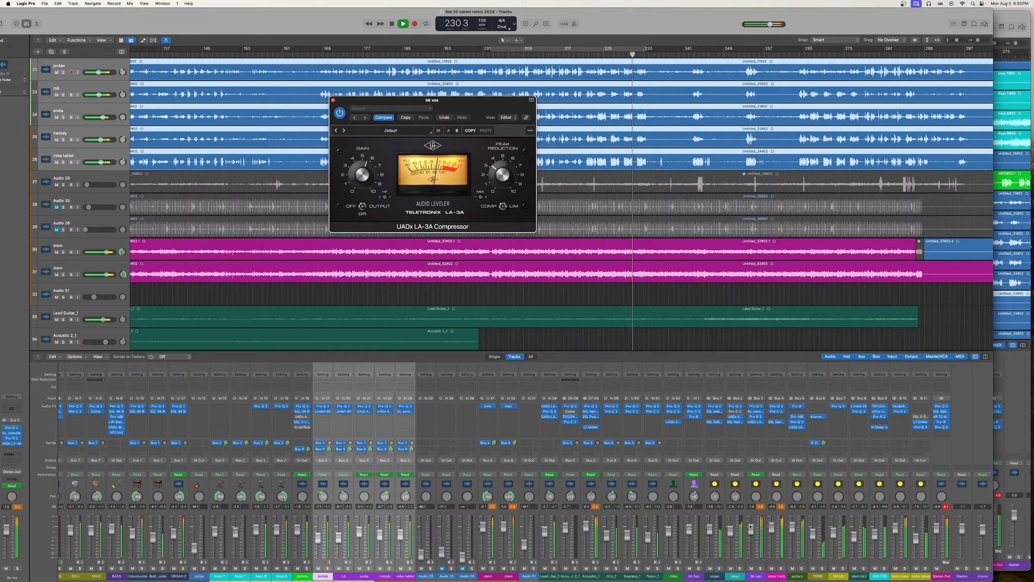
left_click(767, 511)
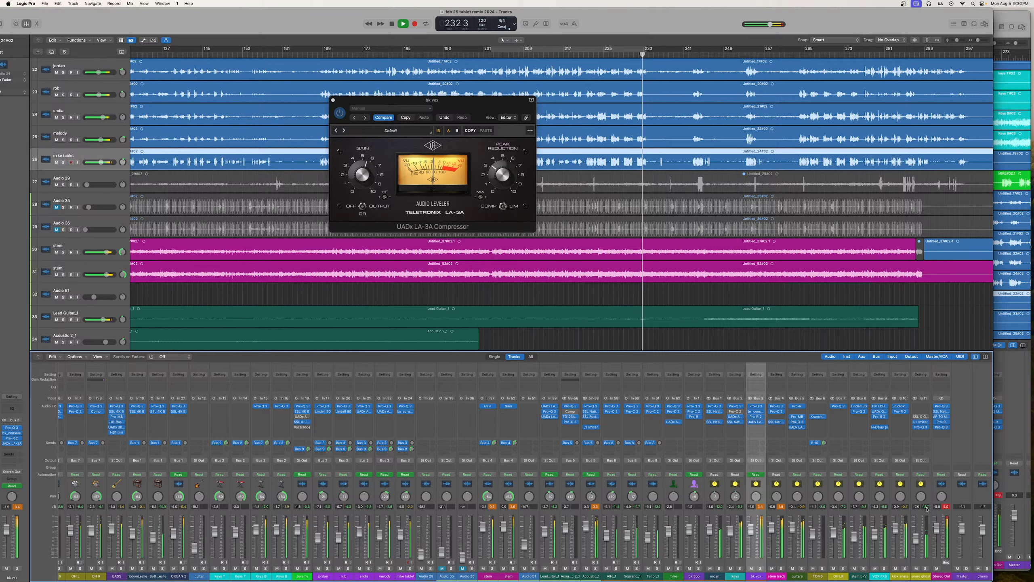
left_click(332, 100)
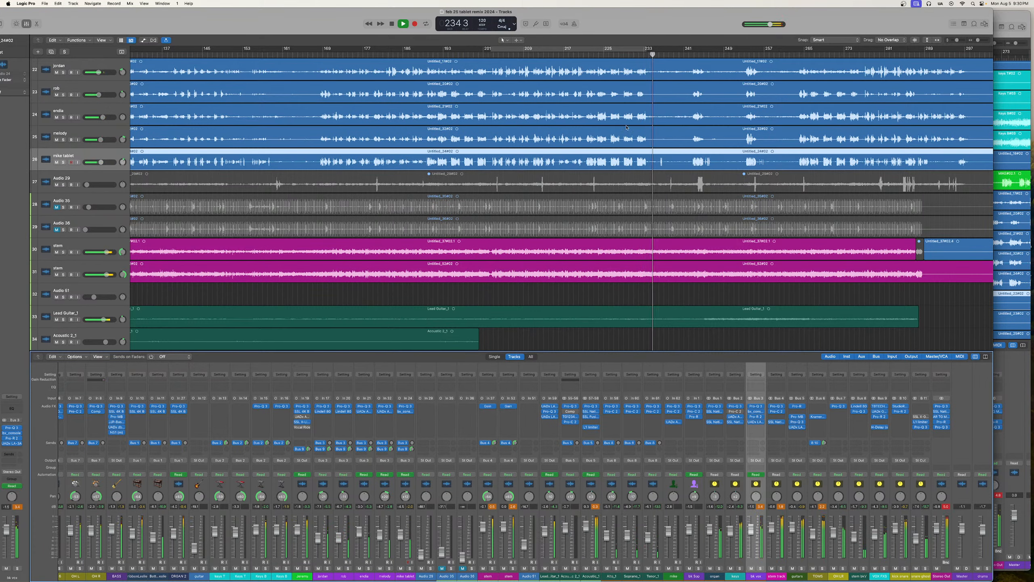
left_click(391, 25)
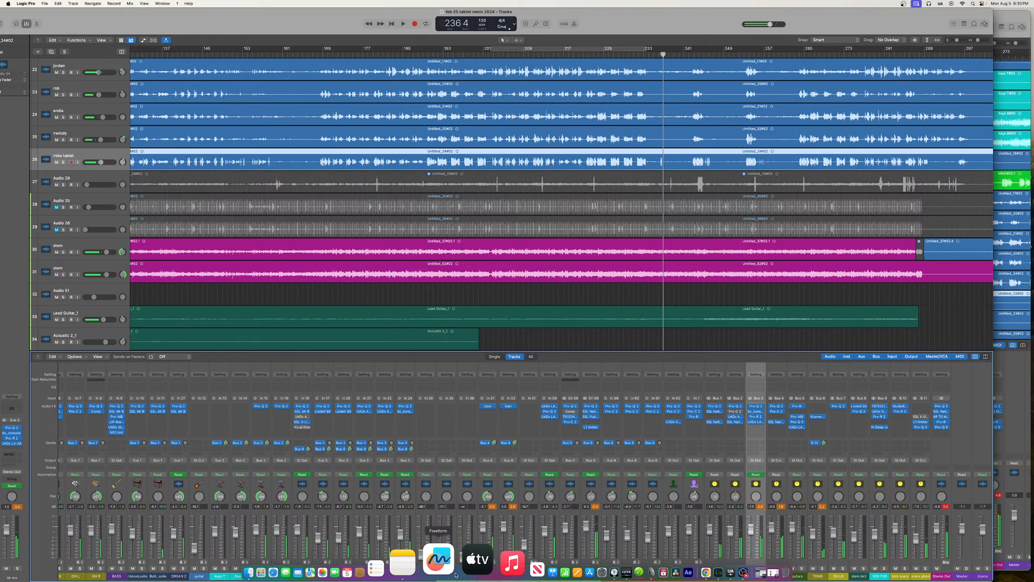
Open the note in Notes, return to Logic Pro, and close the original tablet project
left_click(466, 562)
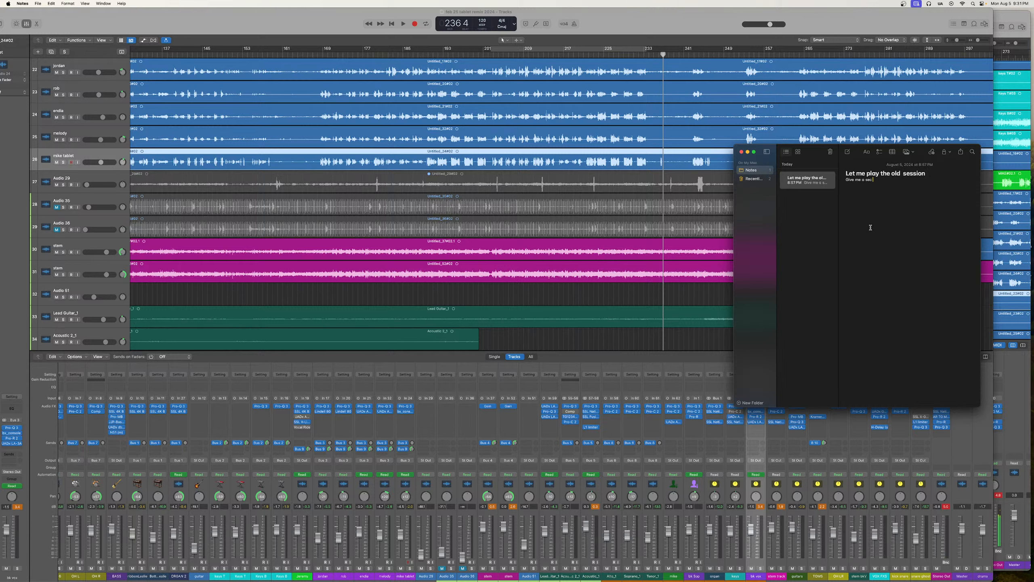
left_click(591, 25)
left_click(1020, 16)
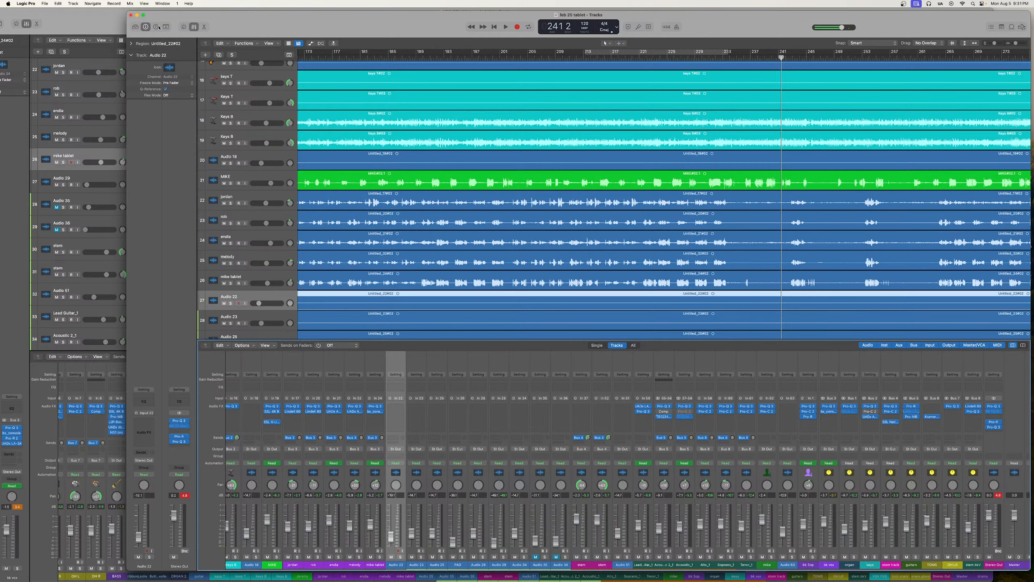
left_click(523, 207)
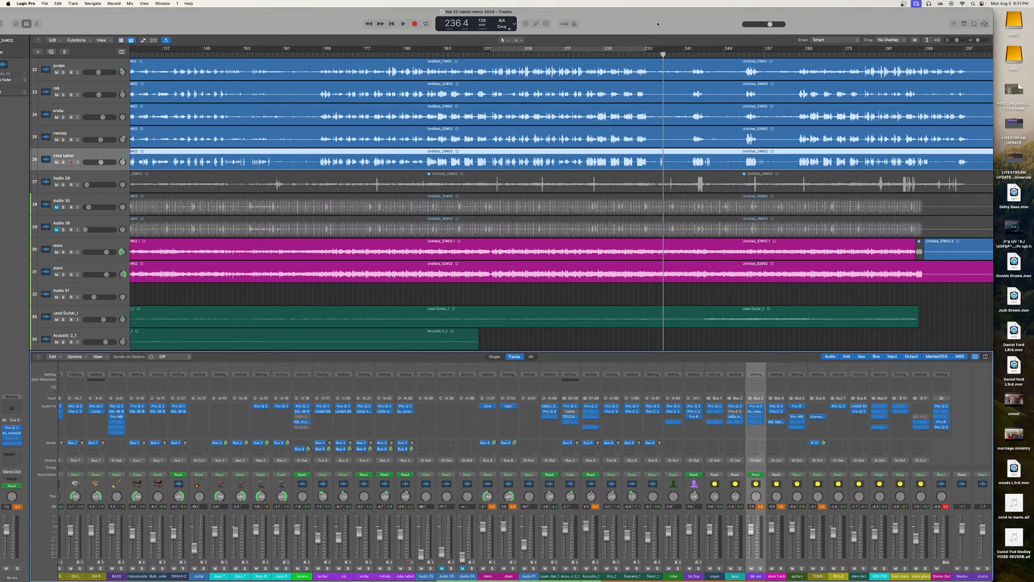
Shift the remix project window to uncover the desktop drives, eject the first external drive, and realign the window on the screen
mouse_move(658, 23)
left_mouse_down()
mouse_move(684, 24)
mouse_move(673, 23)
left_mouse_up()
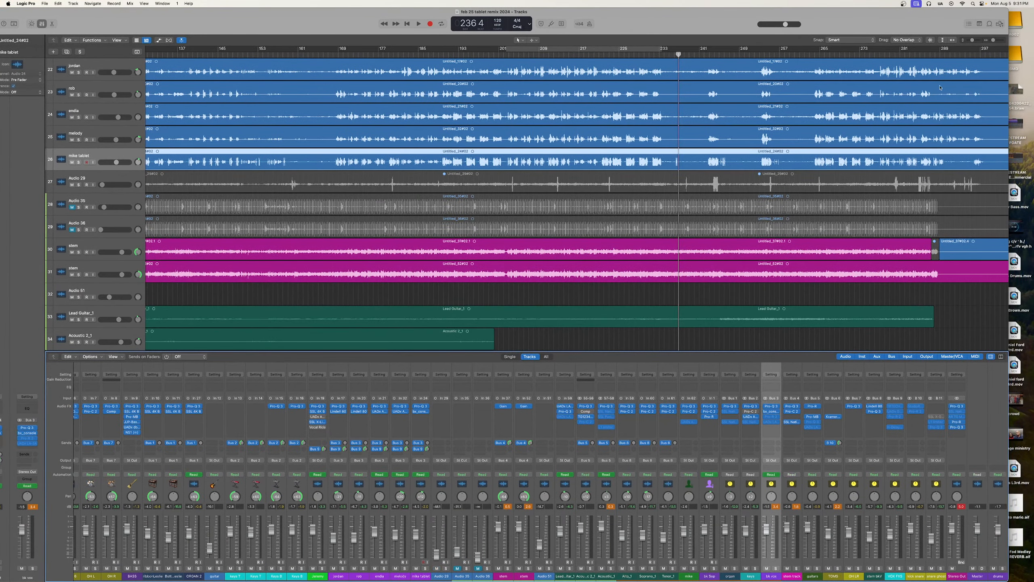
right_click(1014, 23)
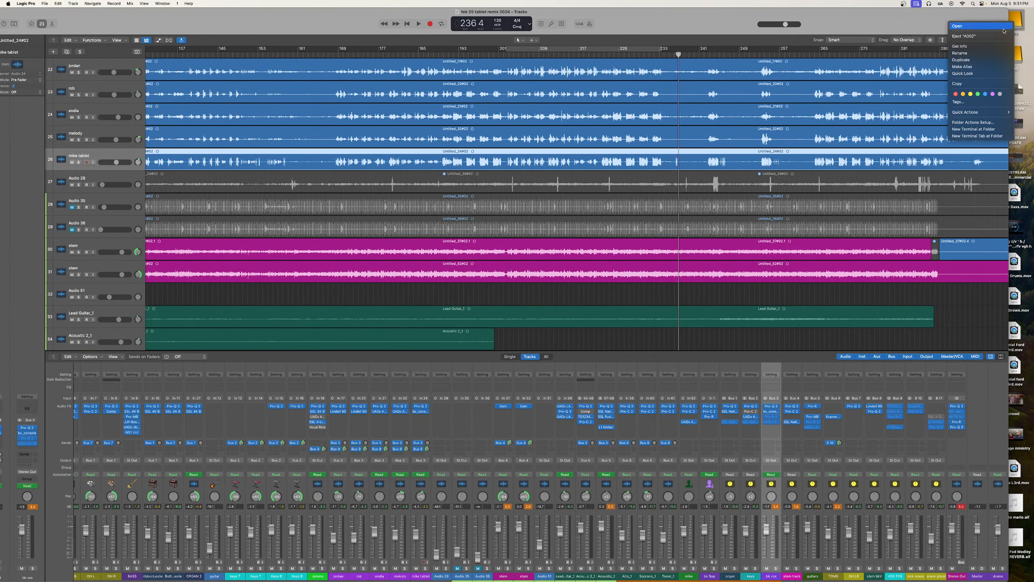
left_click(999, 36)
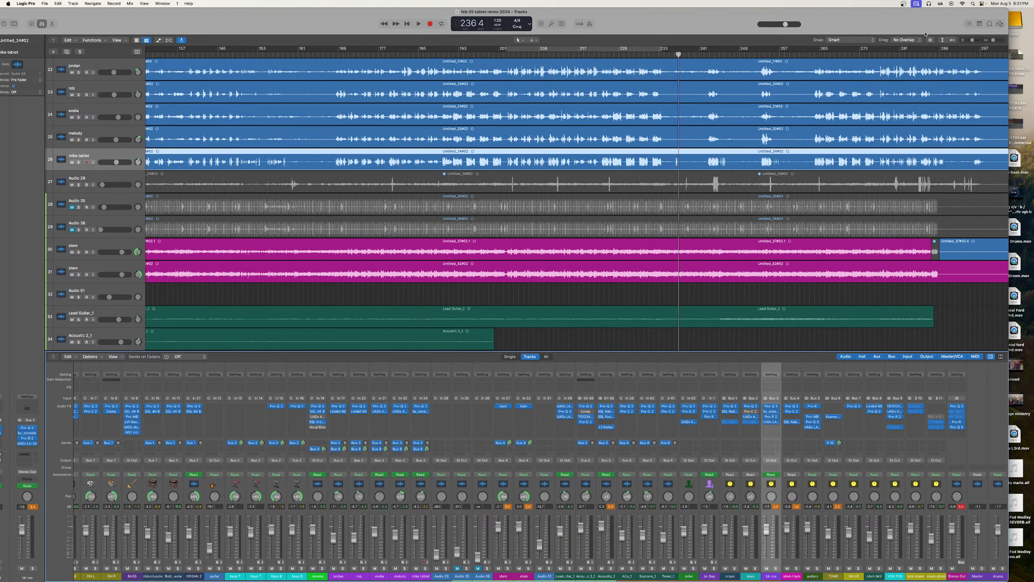
left_click_drag(887, 27, 918, 23)
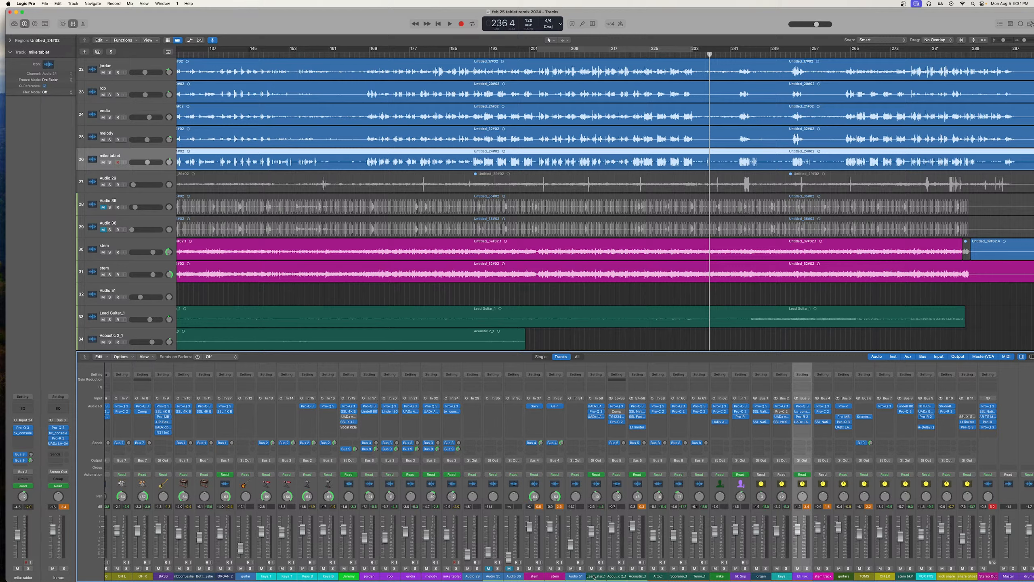
Switch to Notes and add the lines "Still Working on it" and "Hope you enjoyed" below the existing text
mouse_move(468, 576)
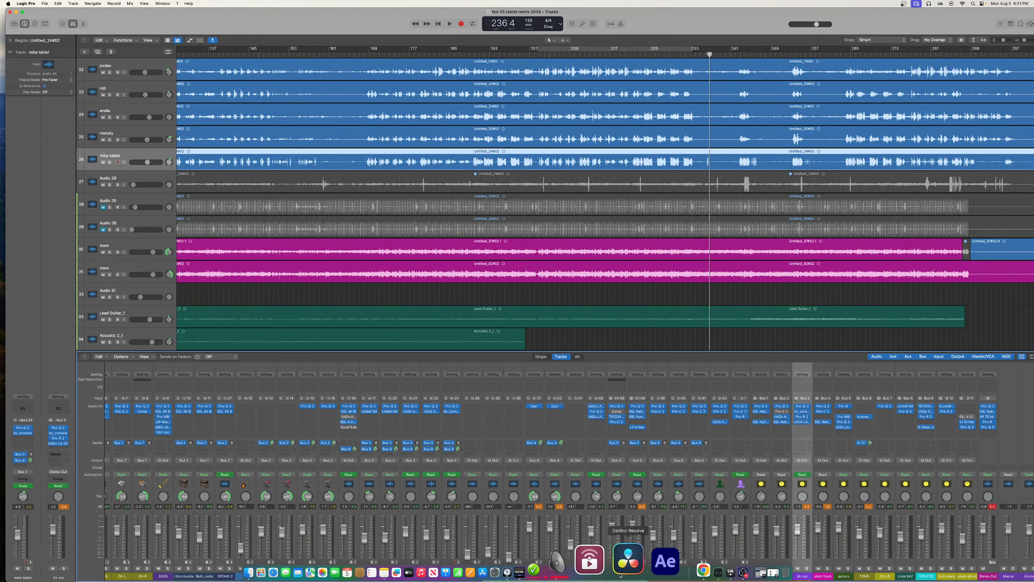
left_click(464, 564)
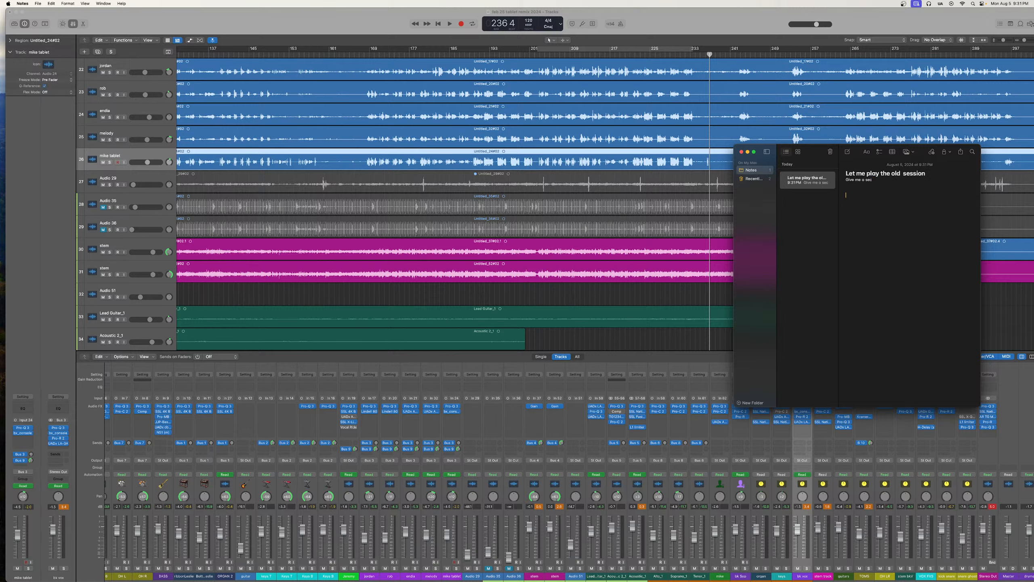
type("Still")
type(" Working")
type(" on ")
type("hope yo")
type("u enjoyed")
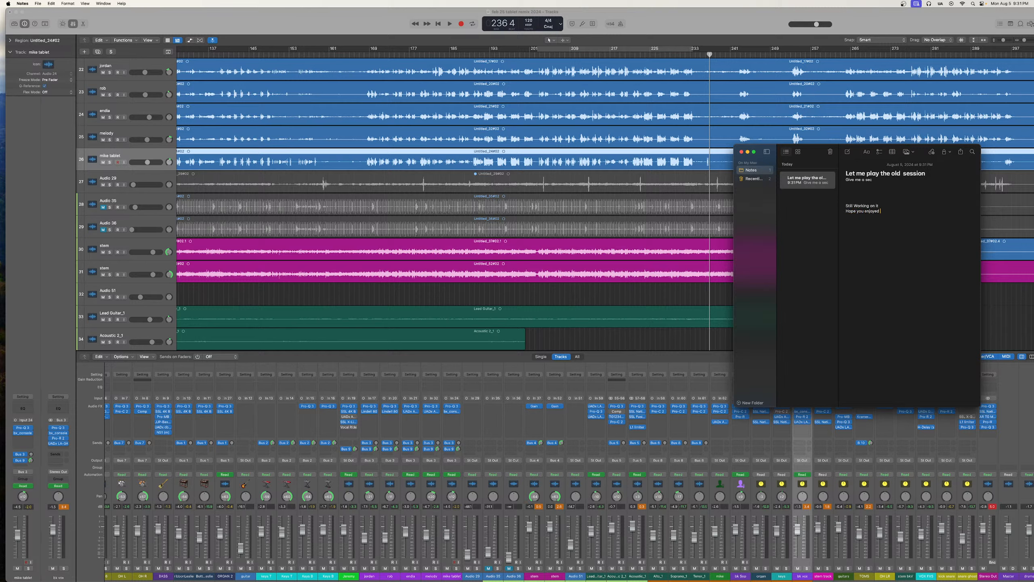